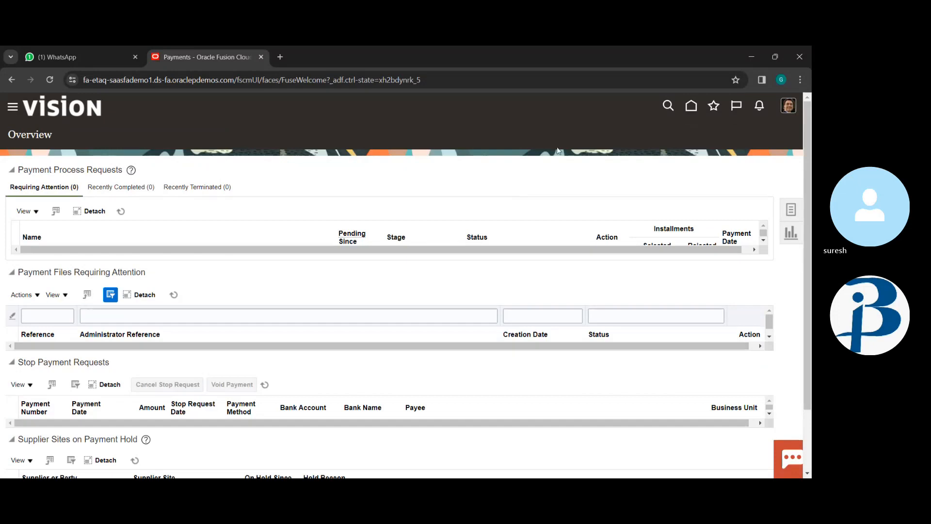
Step: Open a new blank invoice from the Payables Invoices work area
click(691, 106)
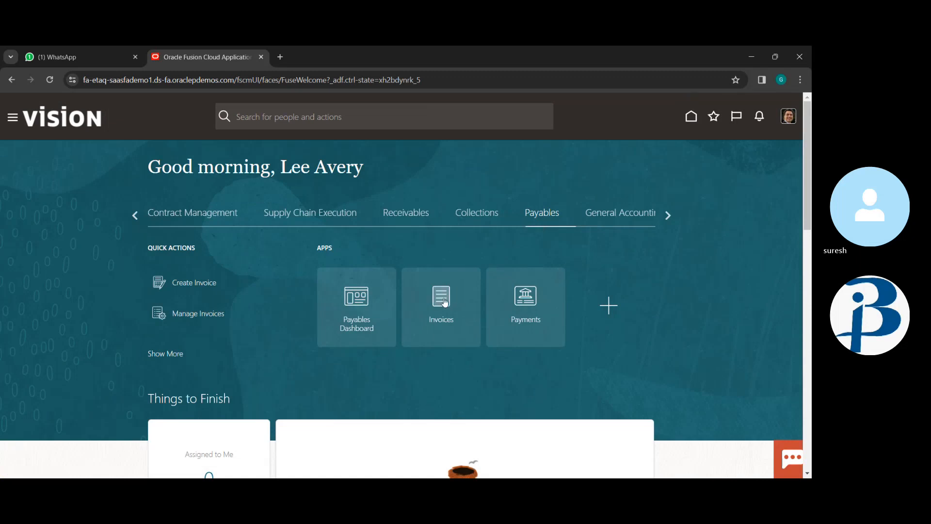
click(445, 302)
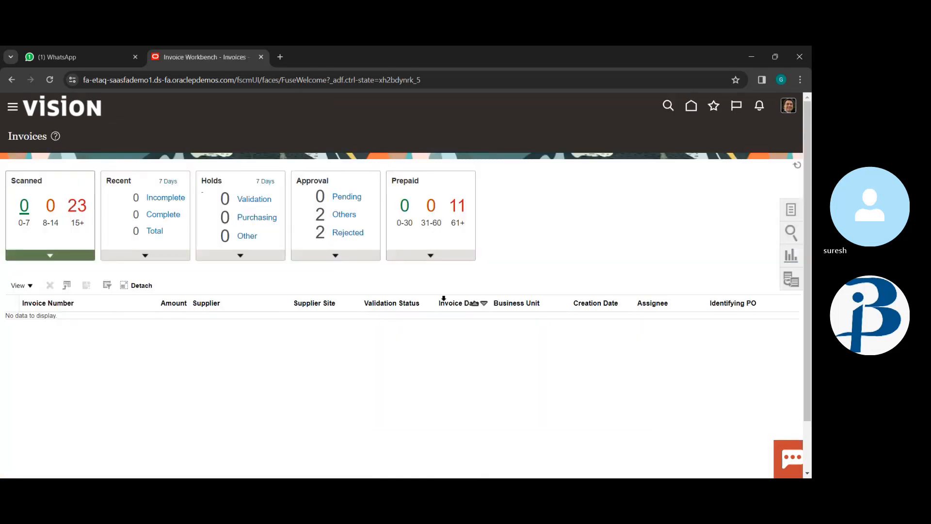
click(792, 211)
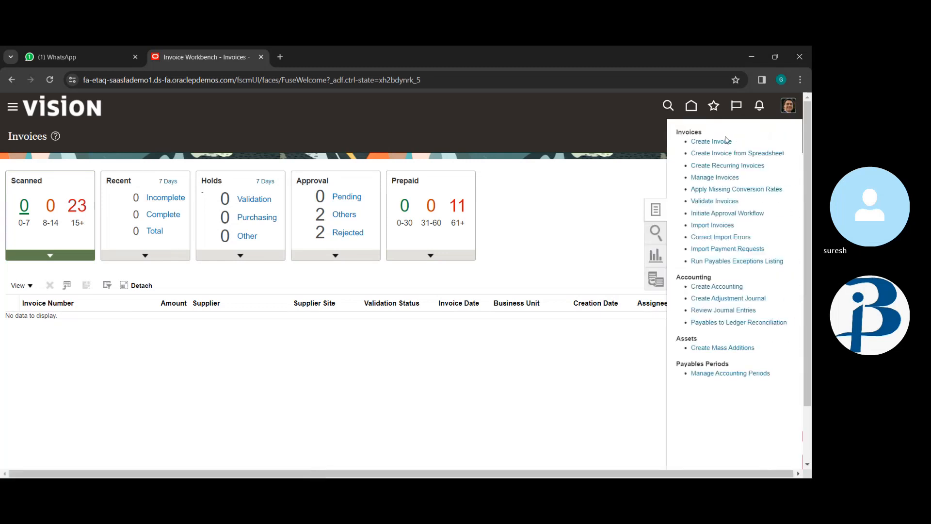
click(714, 144)
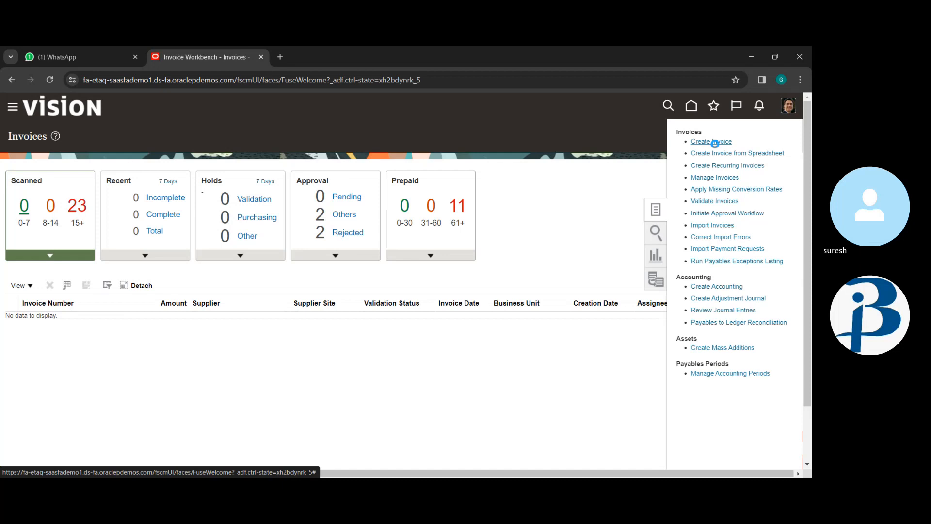
click(714, 143)
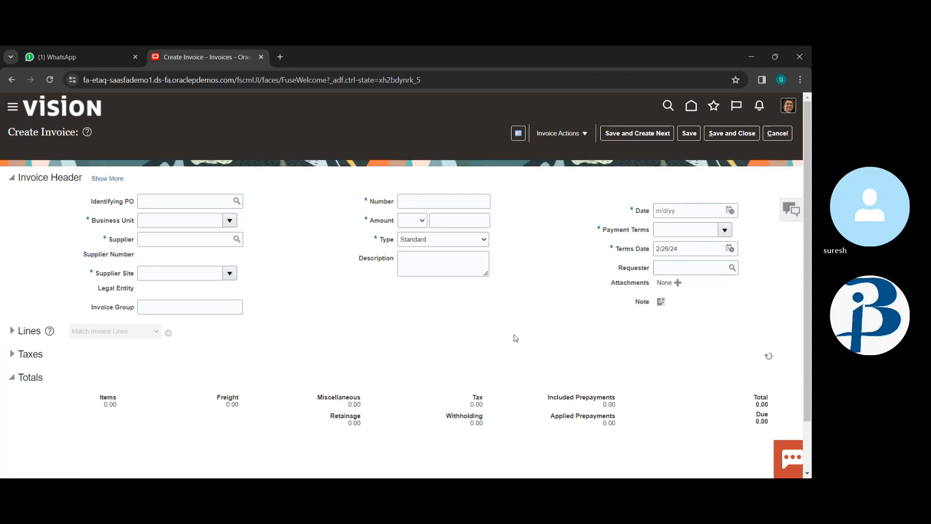
scroll(516, 338, down, 1)
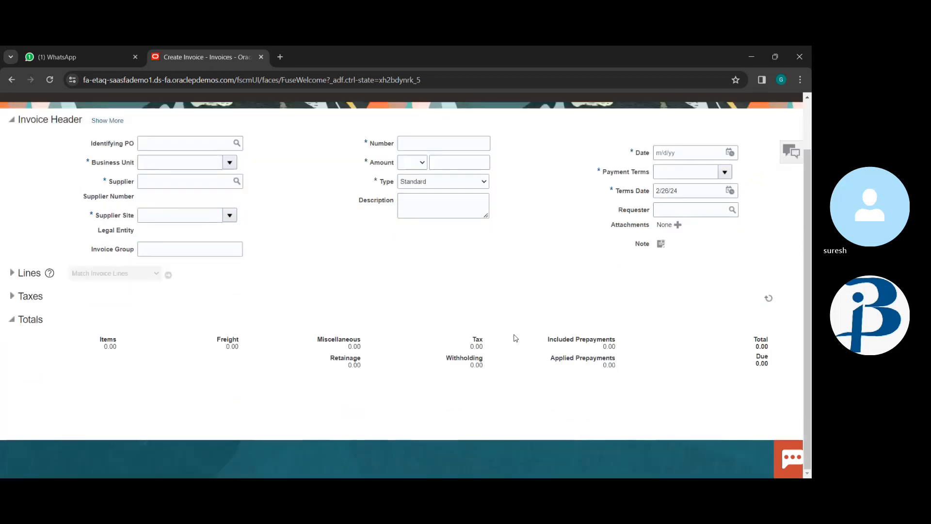
scroll(515, 338, up, 1)
scroll(515, 338, down, 1)
scroll(515, 338, up, 1)
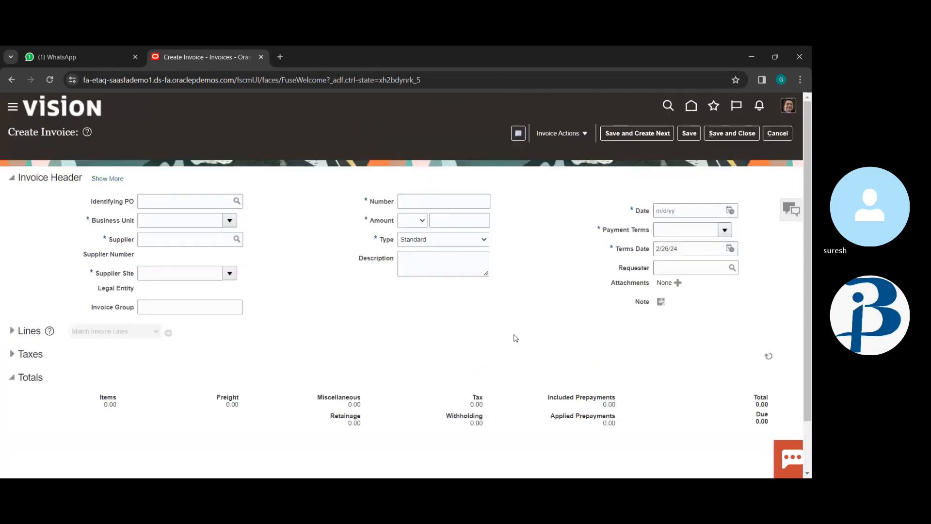
click(167, 201)
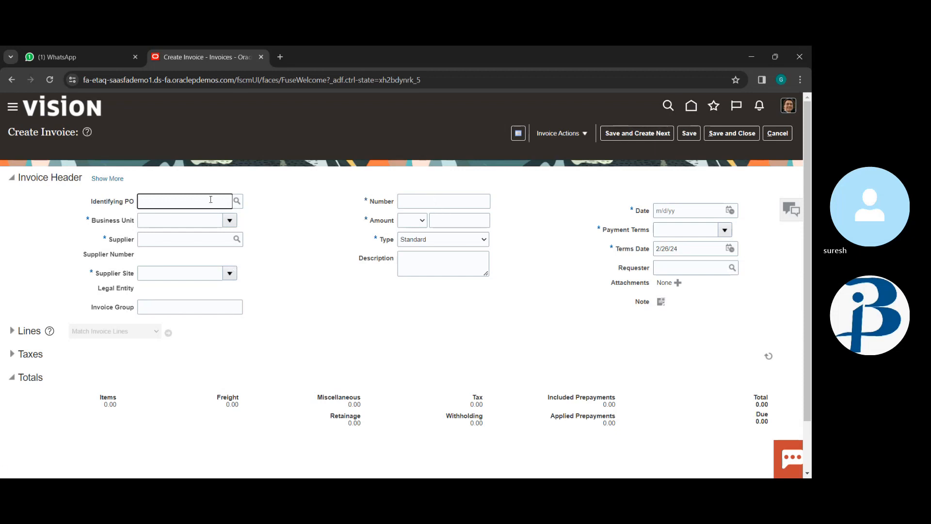
click(237, 202)
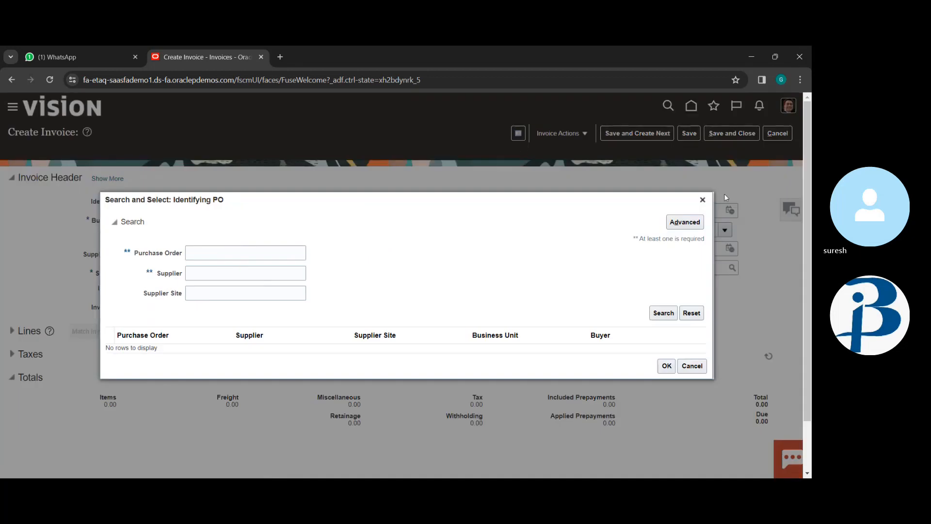
click(702, 199)
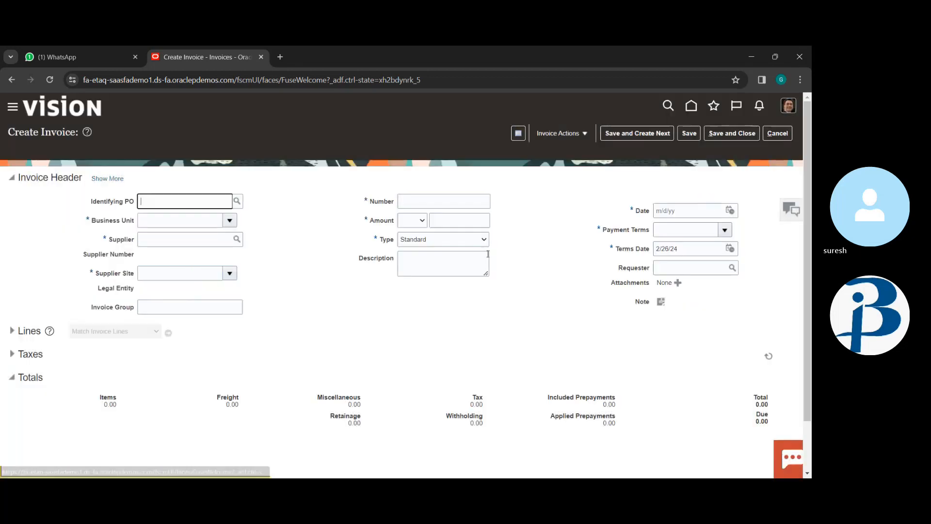
Step: Set the invoice's business unit to US1 Business Unit
click(230, 220)
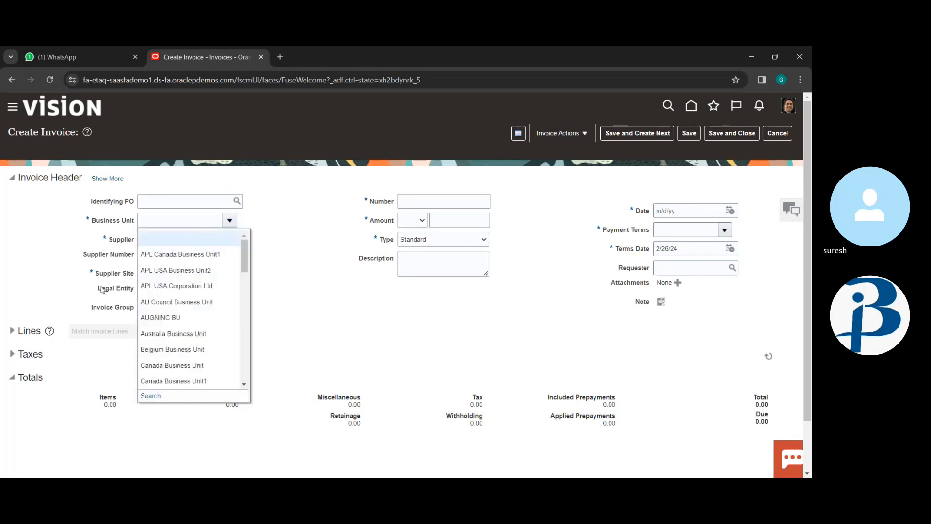
scroll(199, 350, down, 6)
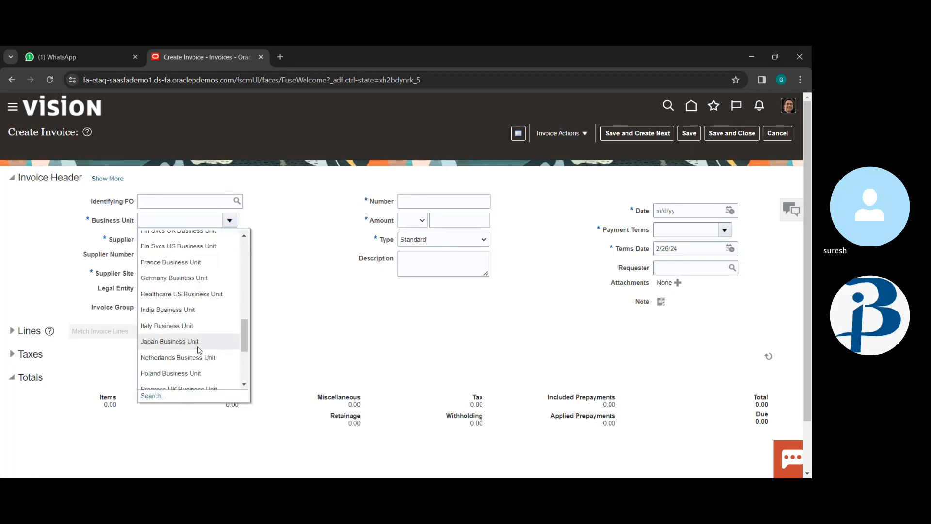
scroll(198, 350, down, 2)
scroll(182, 275, down, 5)
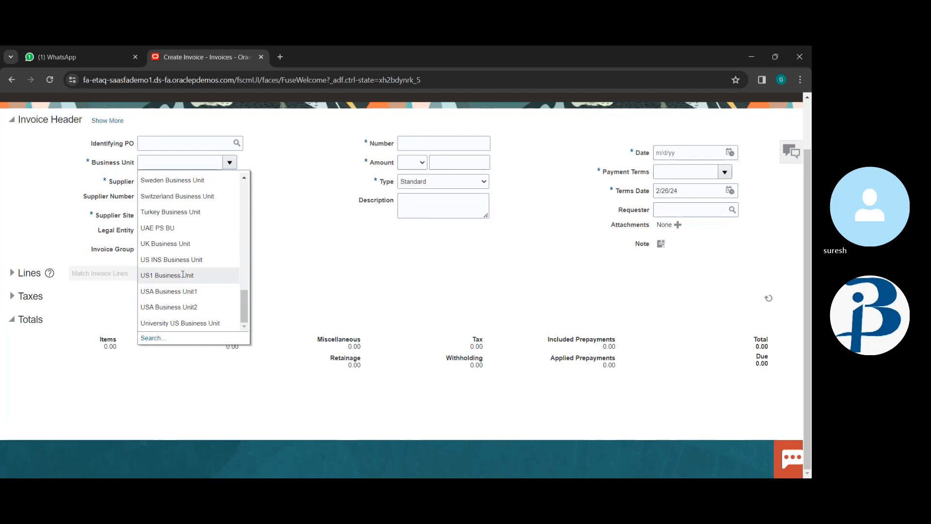
click(184, 275)
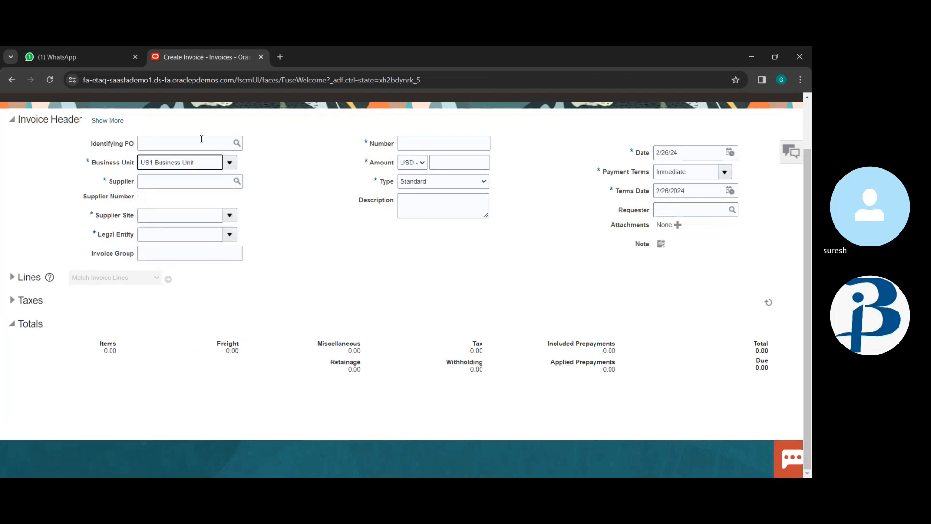
click(233, 182)
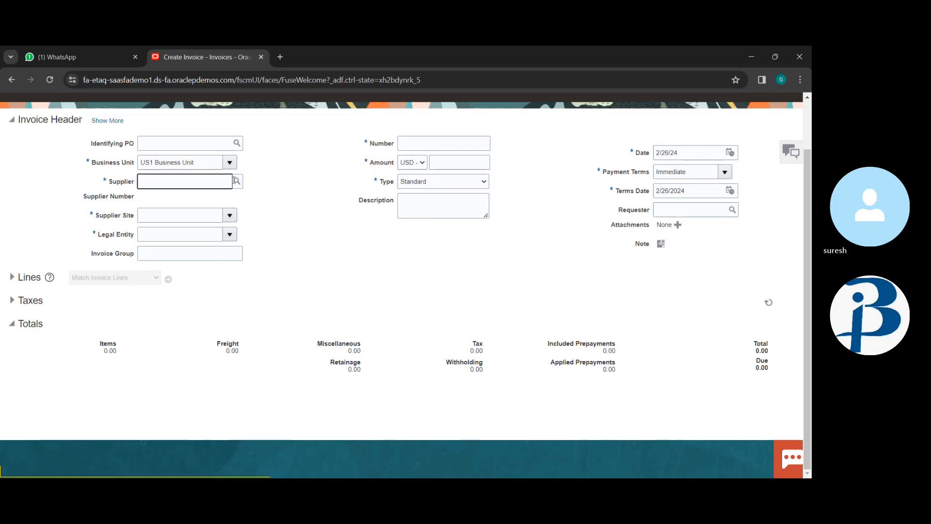
click(237, 184)
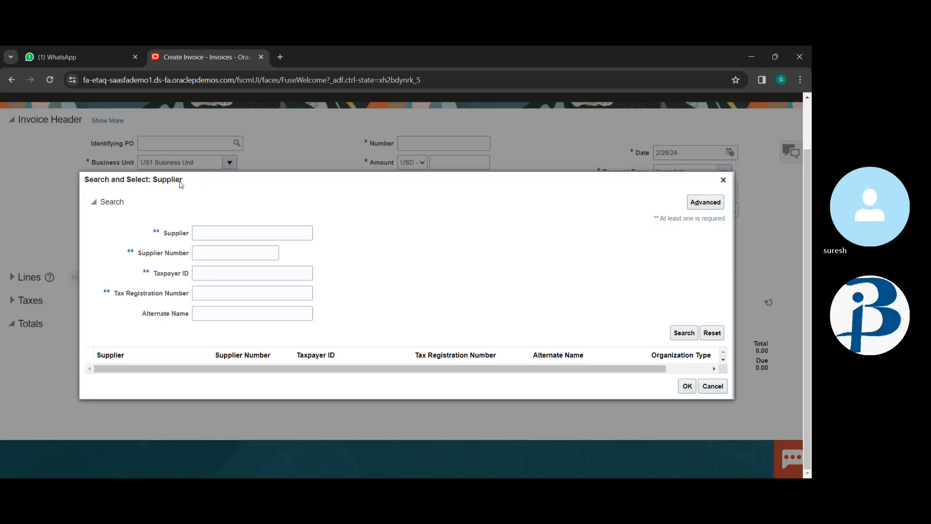
click(223, 232)
text(adv)
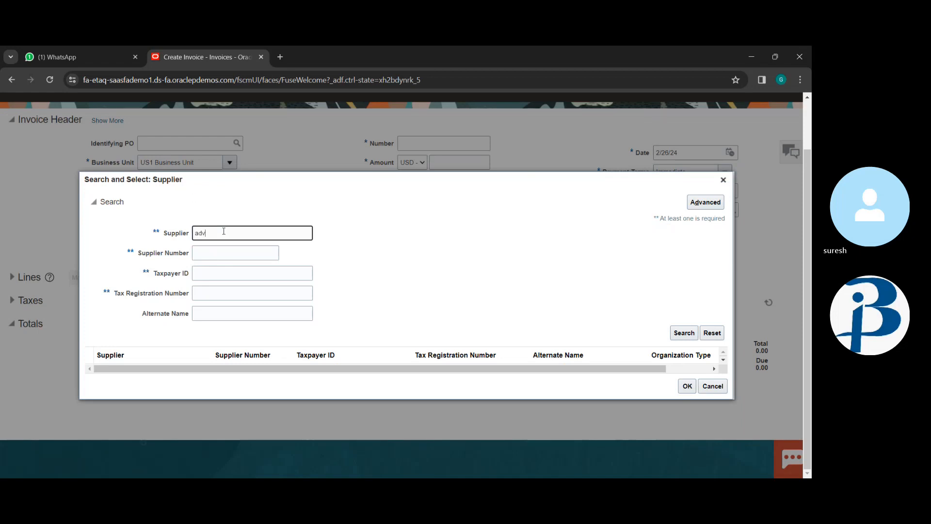
click(692, 334)
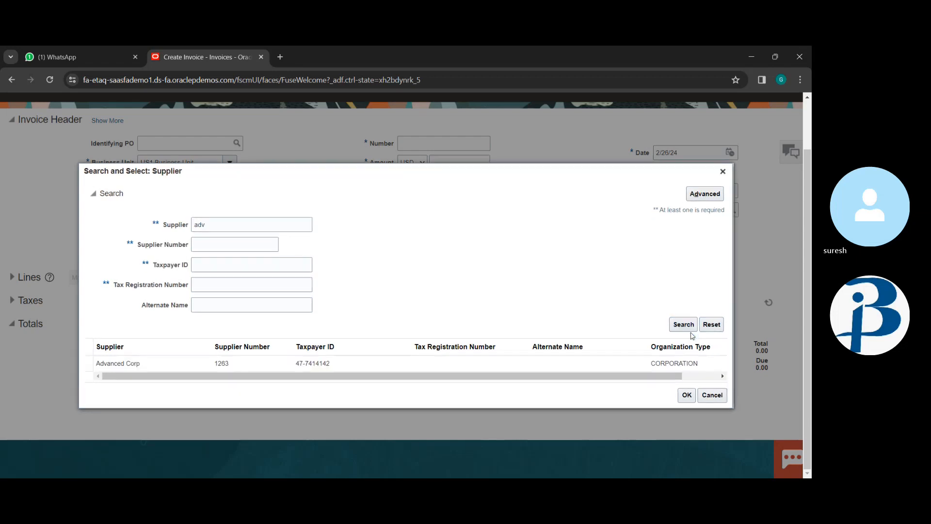
click(517, 364)
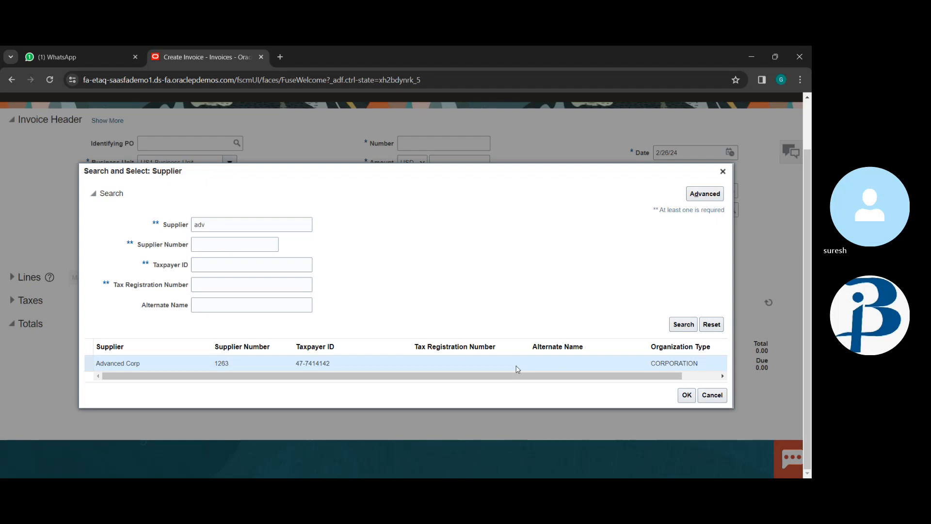
click(722, 172)
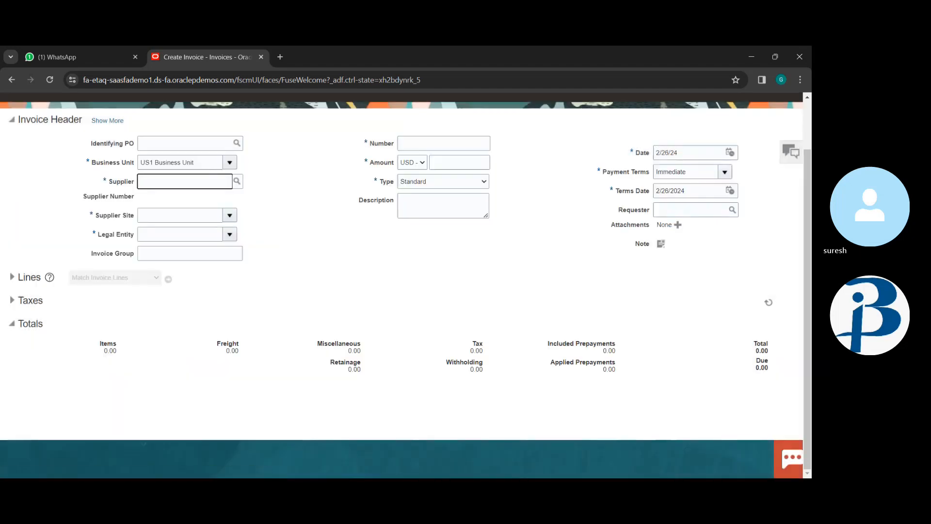
key(alt+Tab)
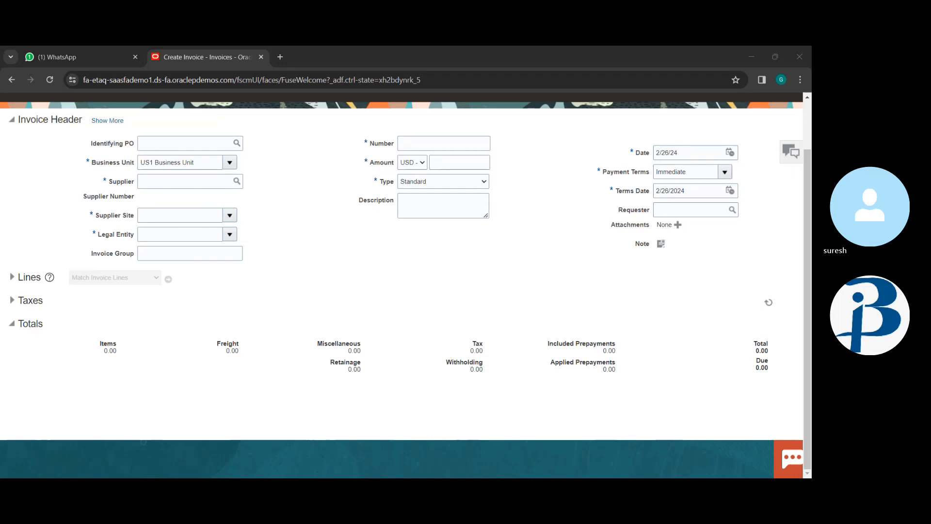
key(alt+Tab)
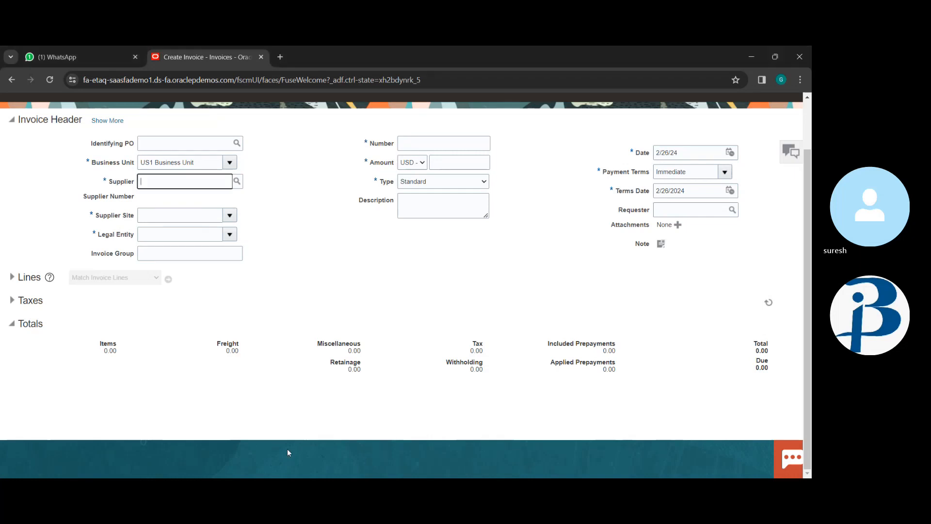
Step: Search the suppliers for "advan" and select Advanced Corp as the invoice's supplier
click(236, 181)
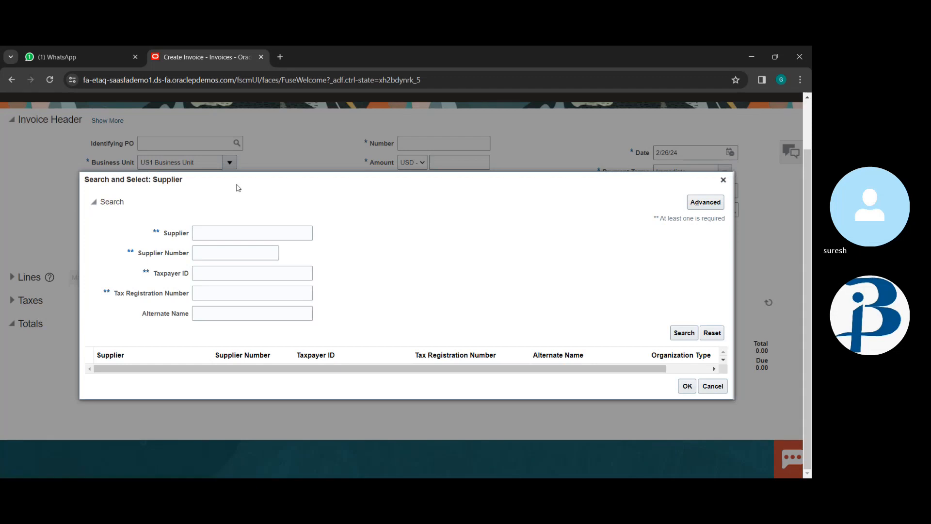
click(228, 227)
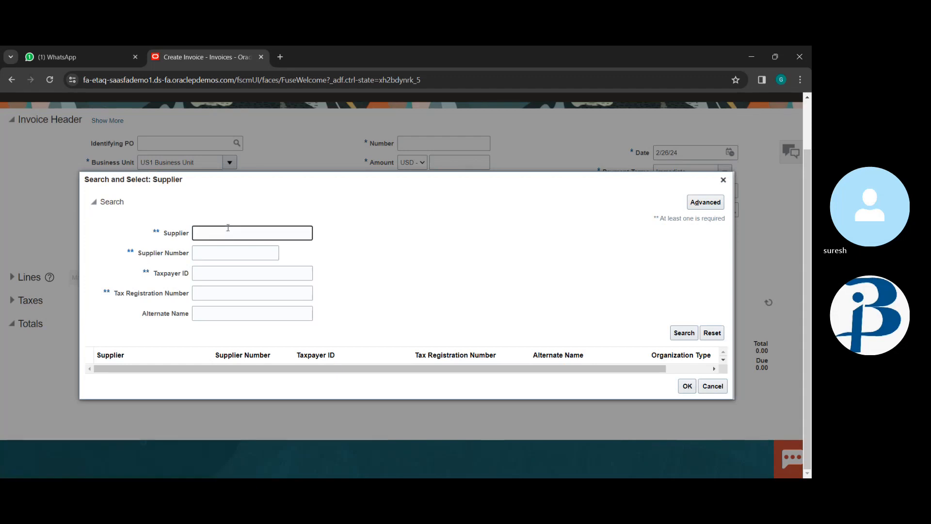
text(dv)
key(BackSpace)
text(advan)
key(Return)
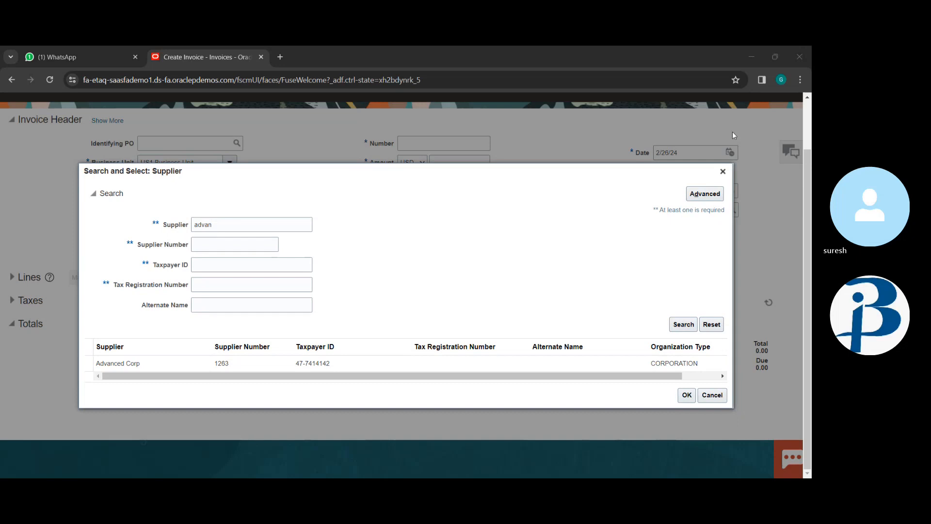
click(503, 369)
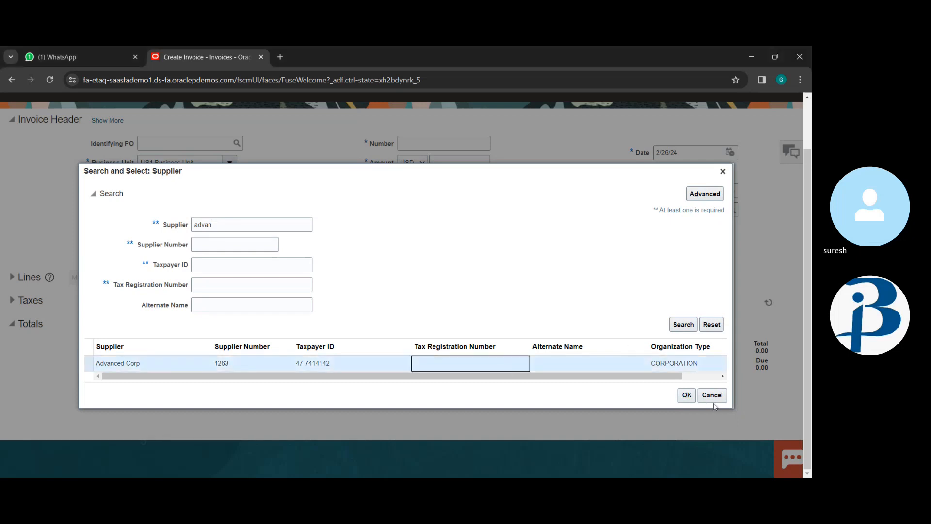
click(682, 394)
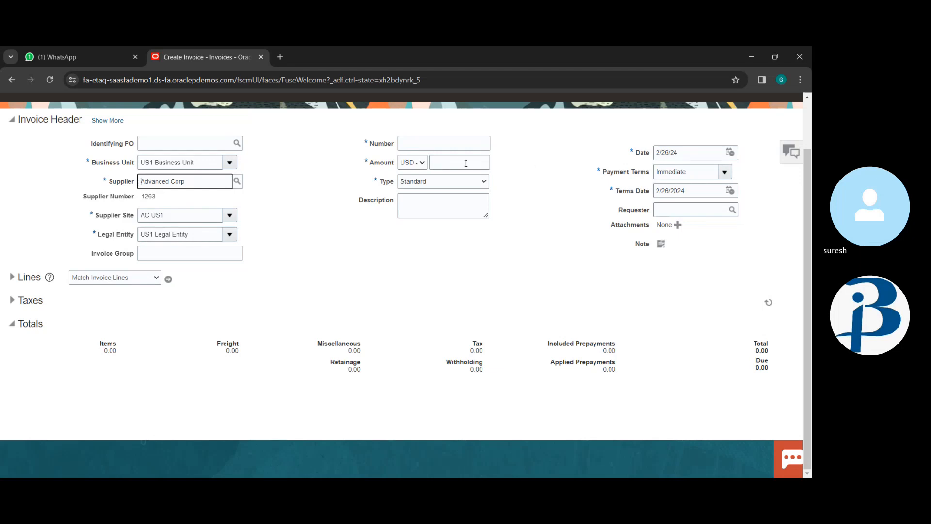
Step: Enter gg100 as the invoice number and 20,000 USD as the invoice amount
click(459, 146)
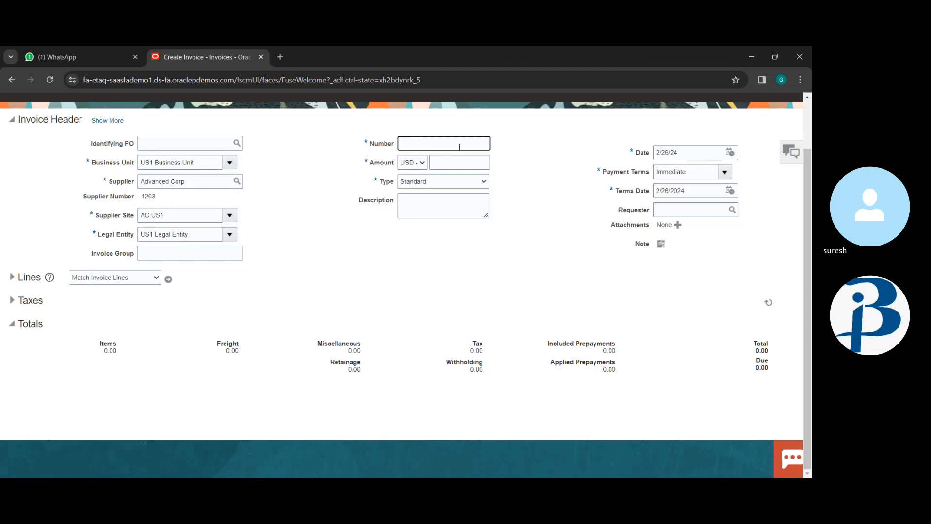
text(gg100)
click(456, 168)
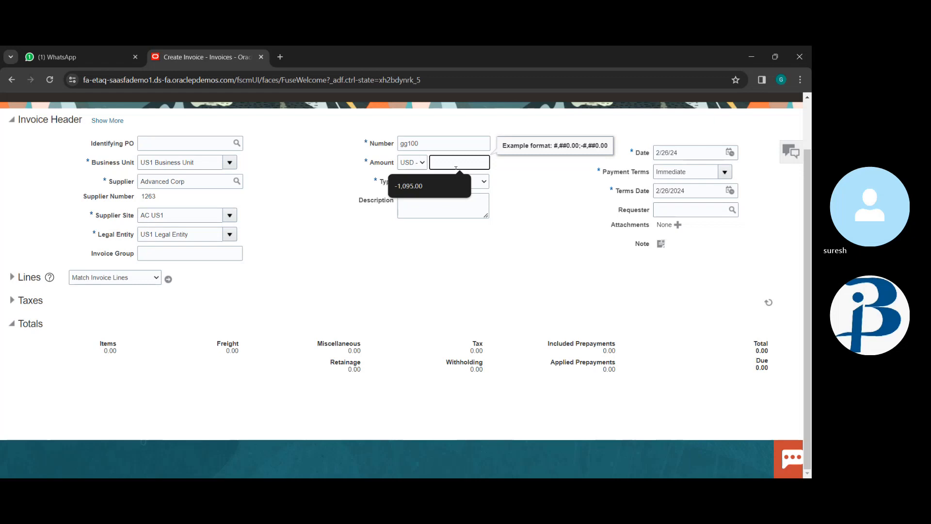
click(422, 163)
click(424, 164)
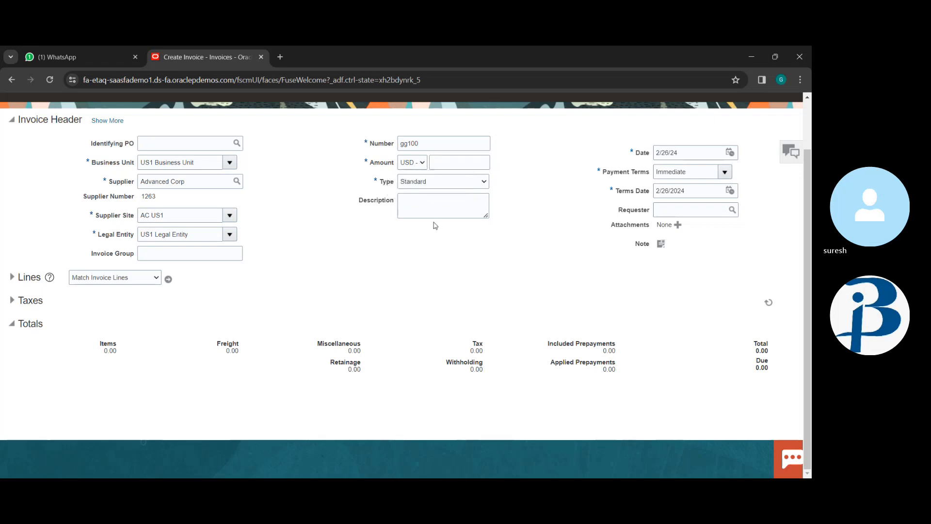
drag(347, 220, 505, 162)
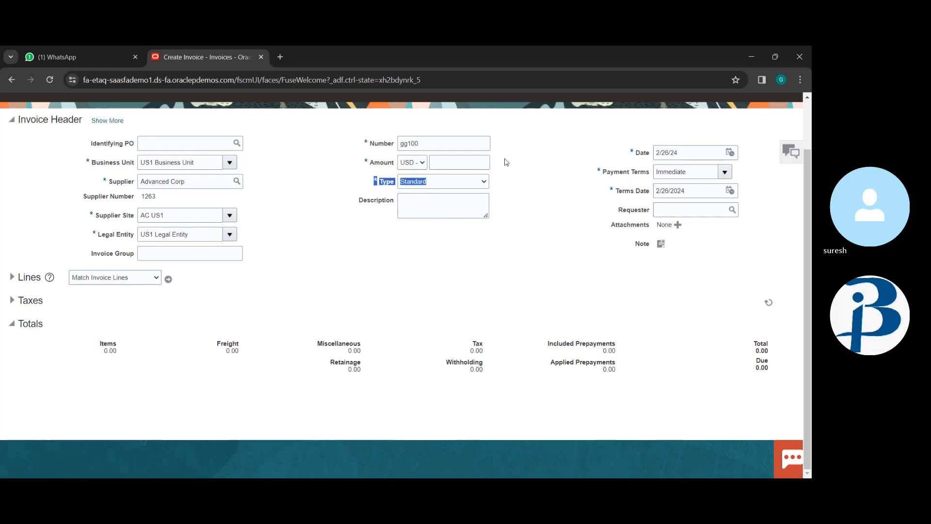
click(474, 160)
text(2)
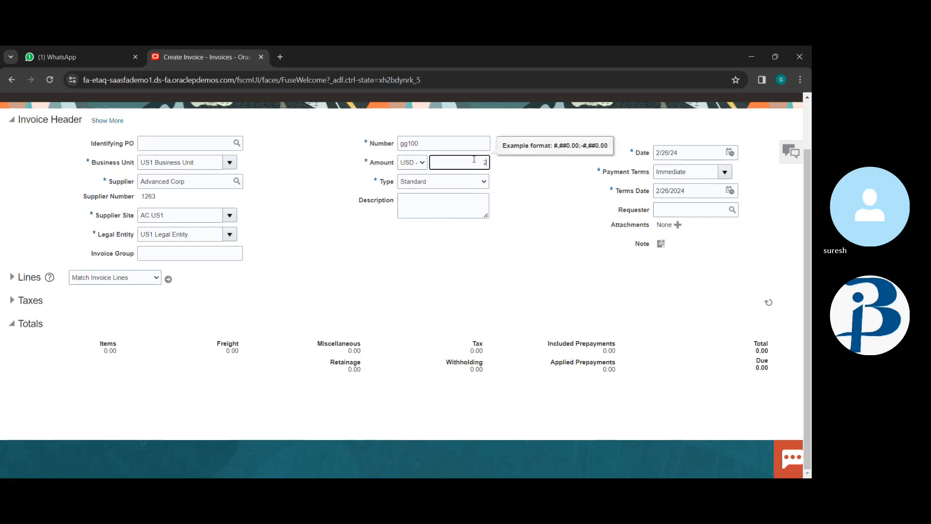
text(0000)
Step: Examine the available invoice types in the invoice header
click(473, 183)
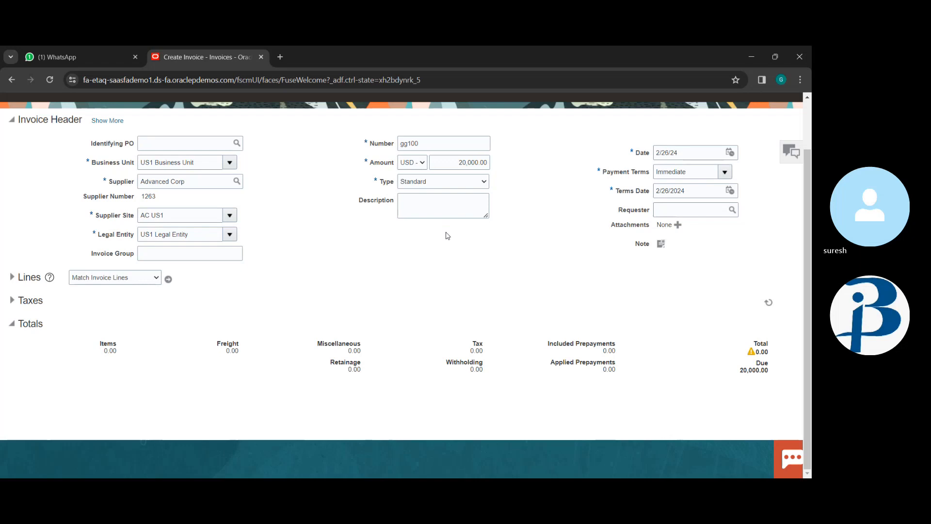
click(480, 177)
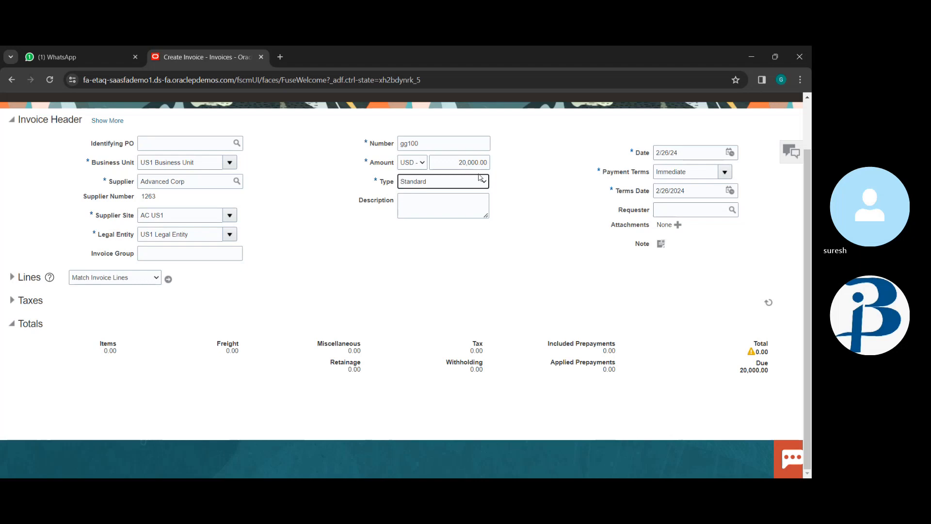
click(480, 178)
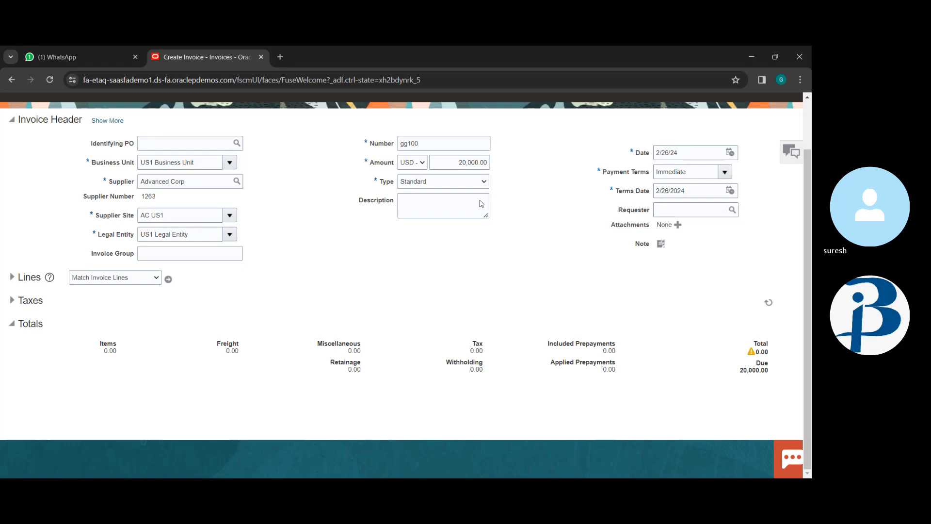
Step: Expand the invoice's Lines section and enter 20,000 as the amount of item line 1
click(487, 180)
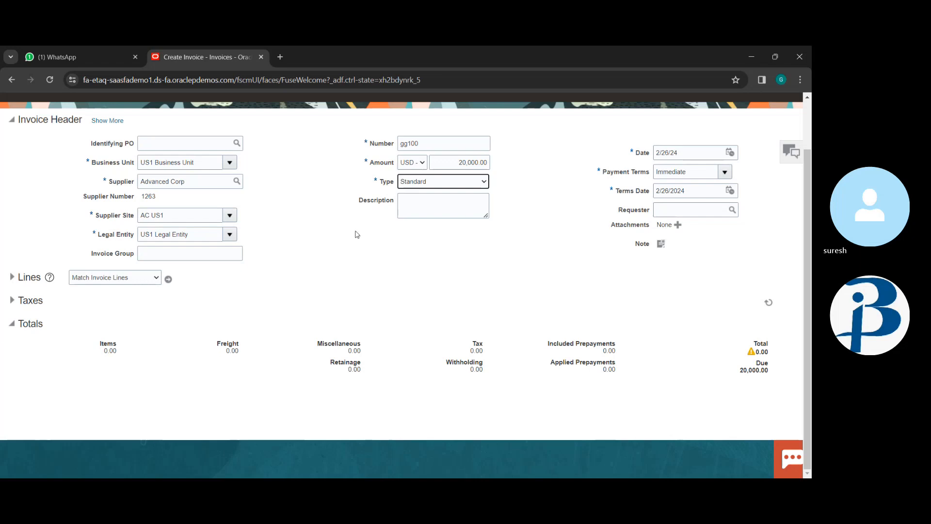
click(11, 279)
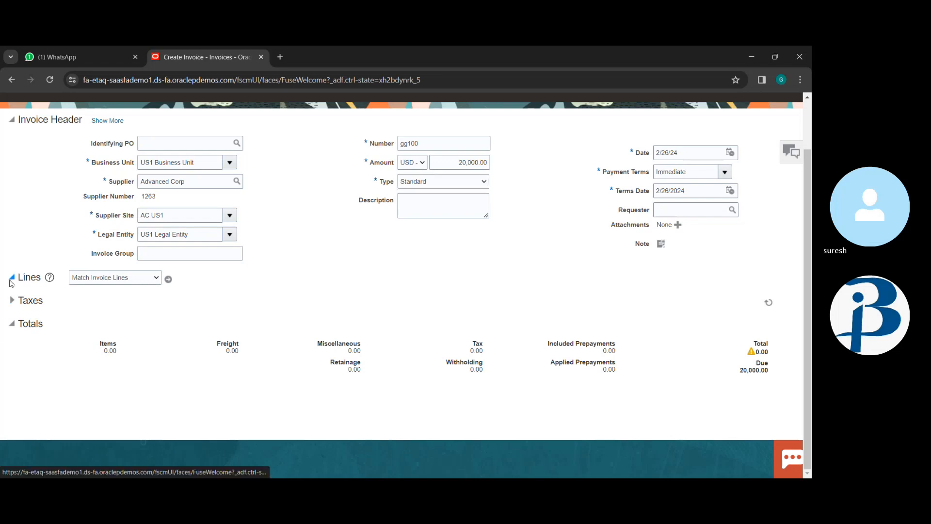
click(11, 279)
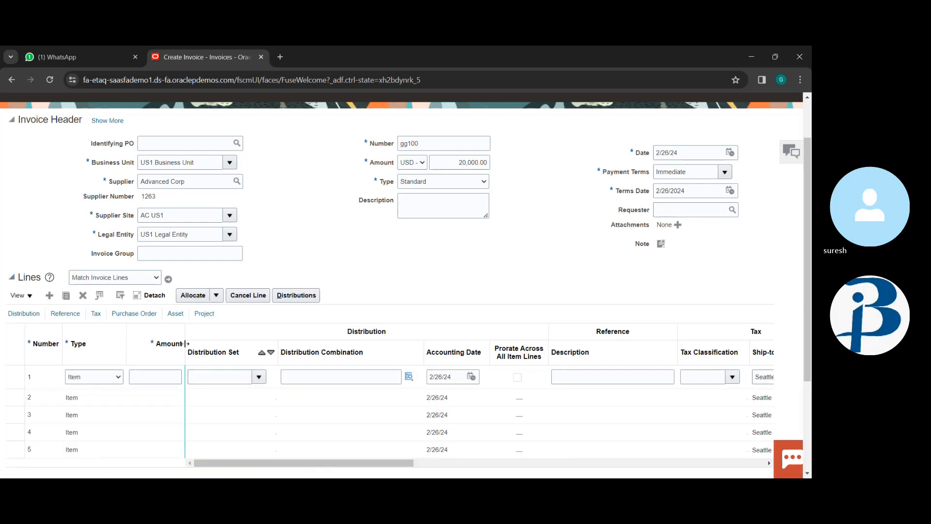
scroll(179, 342, down, 3)
click(154, 262)
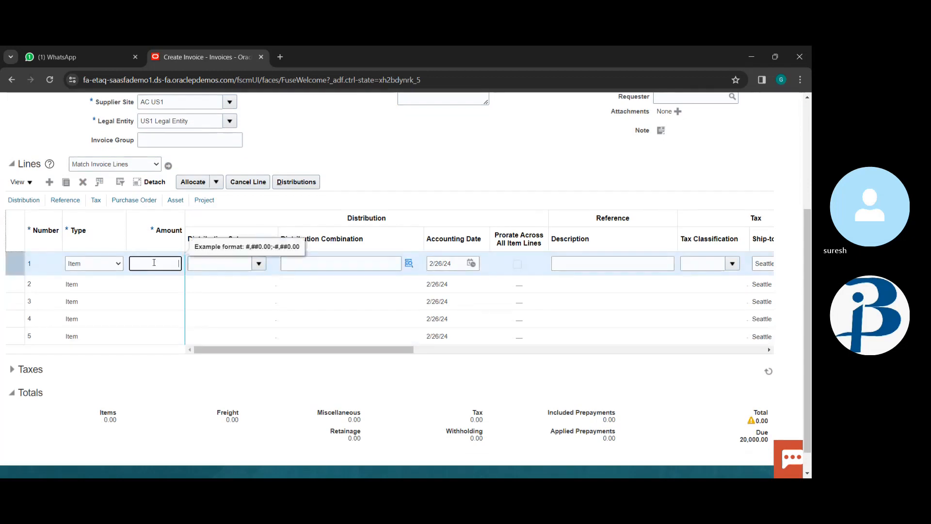
text(20000)
scroll(236, 304, up, 4)
scroll(237, 304, down, 4)
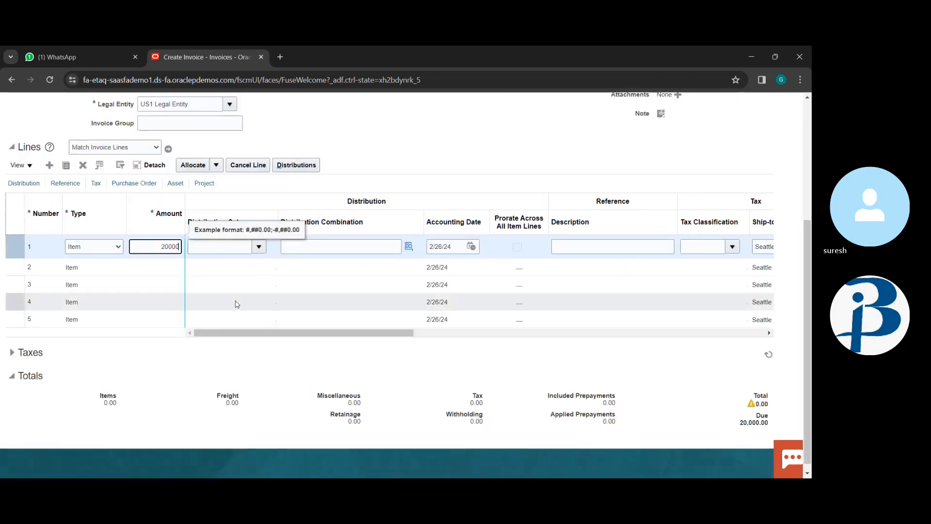
Step: Search the distribution sets for "lapt" for invoice line 1
click(259, 247)
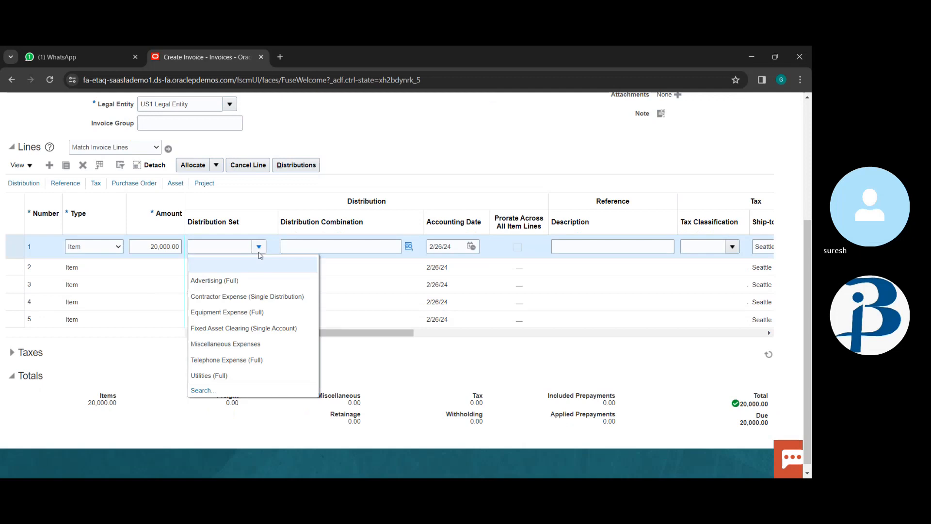
scroll(258, 345, down, 1)
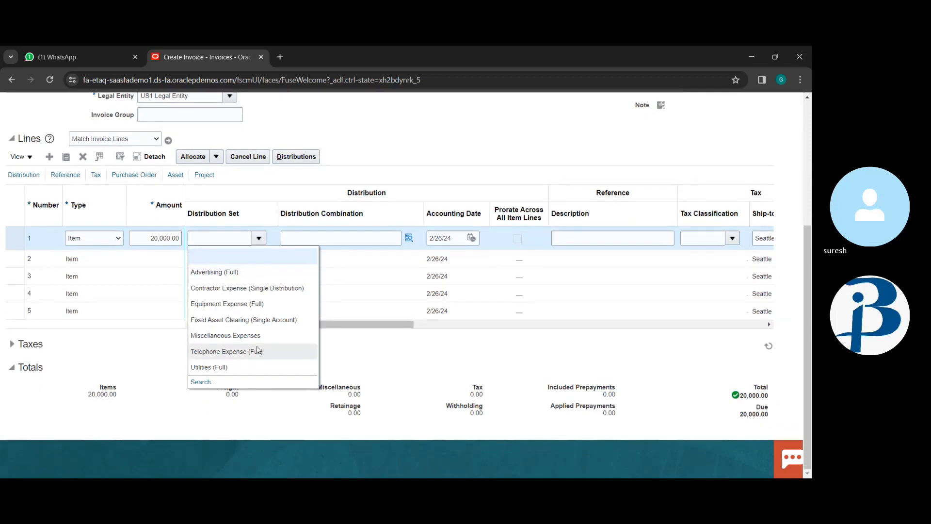
click(192, 383)
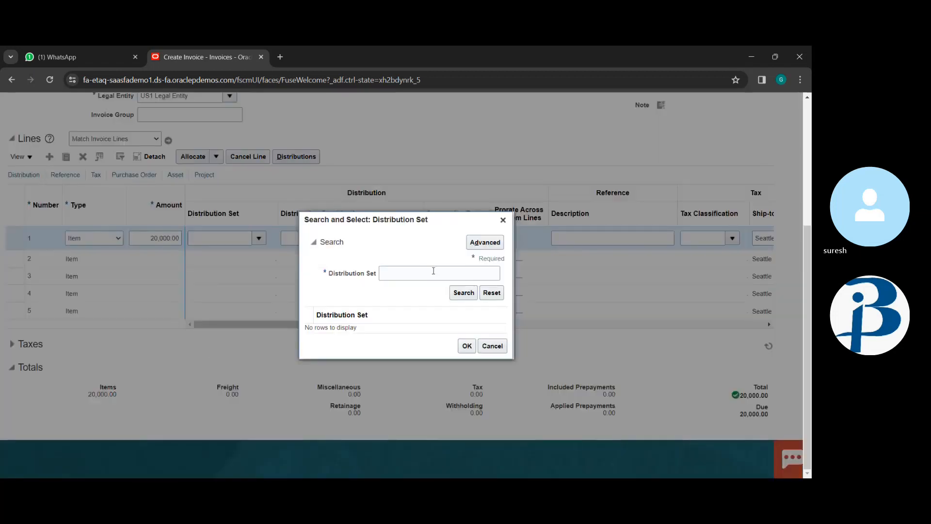
click(433, 272)
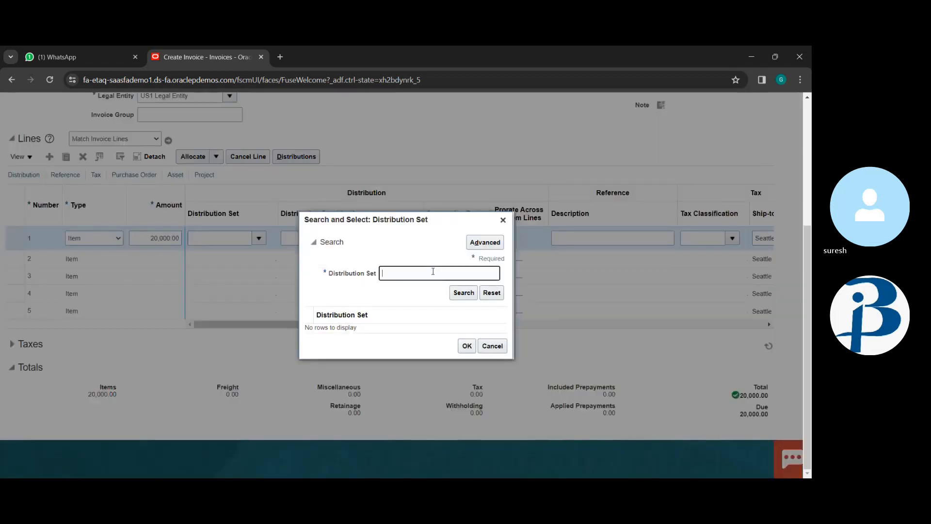
text(lapt)
click(474, 292)
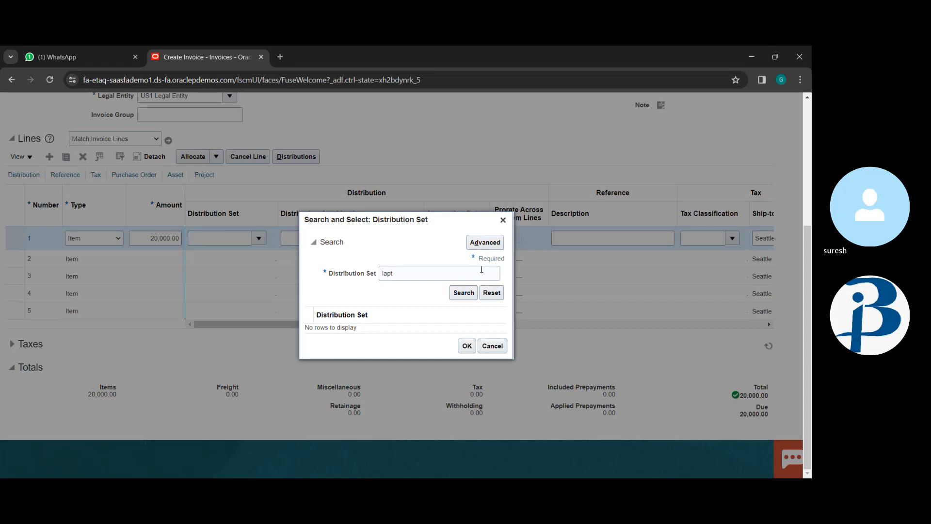
Step: Search the distribution sets for "soft" instead, and leave the search without choosing a set
click(482, 269)
key(BackSpace)
key(BackSpace)
key(BackSpace)
key(BackSpace)
text(so)
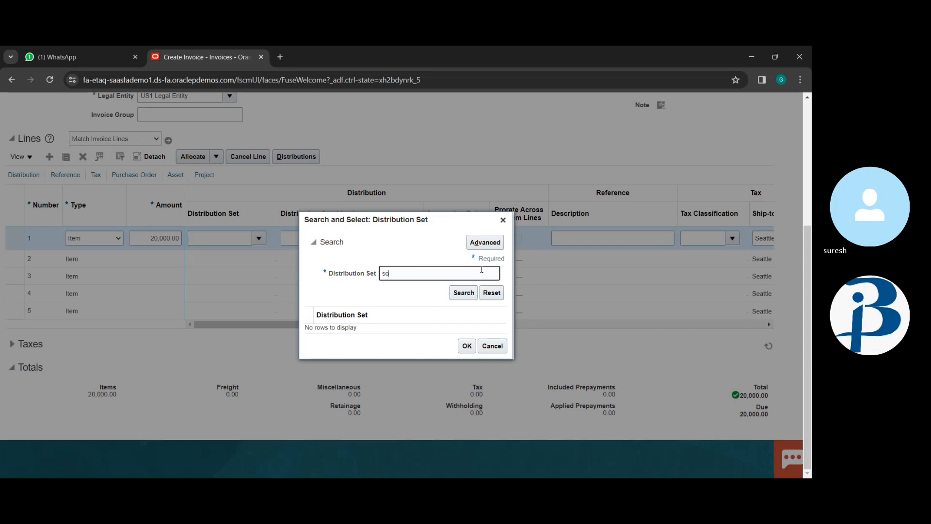
text(ft)
click(464, 293)
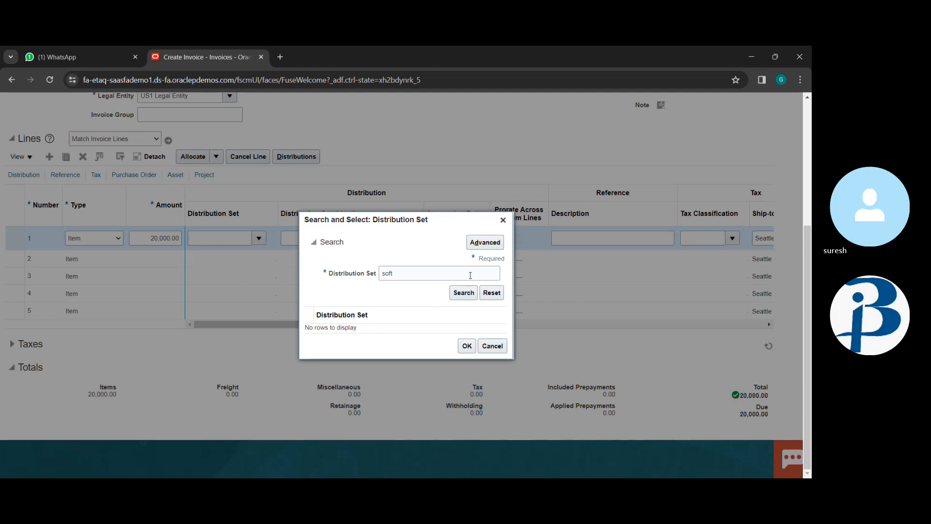
click(471, 274)
key(BackSpace)
key(BackSpace)
key(BackSpace)
key(BackSpace)
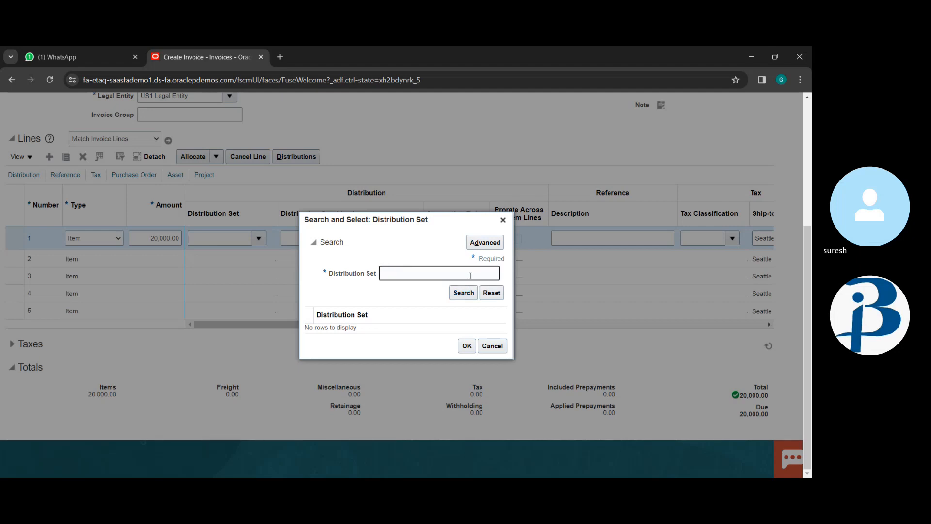
click(492, 345)
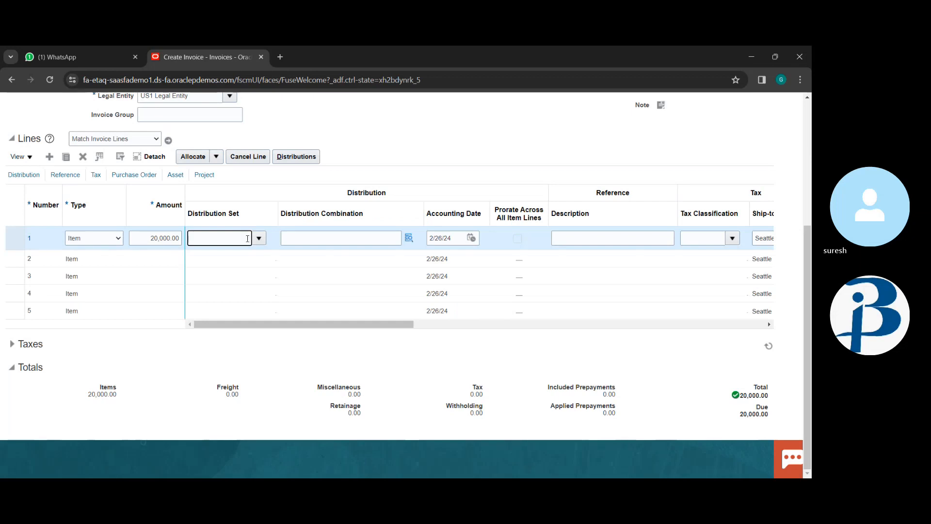
Step: Set the distribution set of invoice line 1 to Telephone Expense (Full)
click(258, 238)
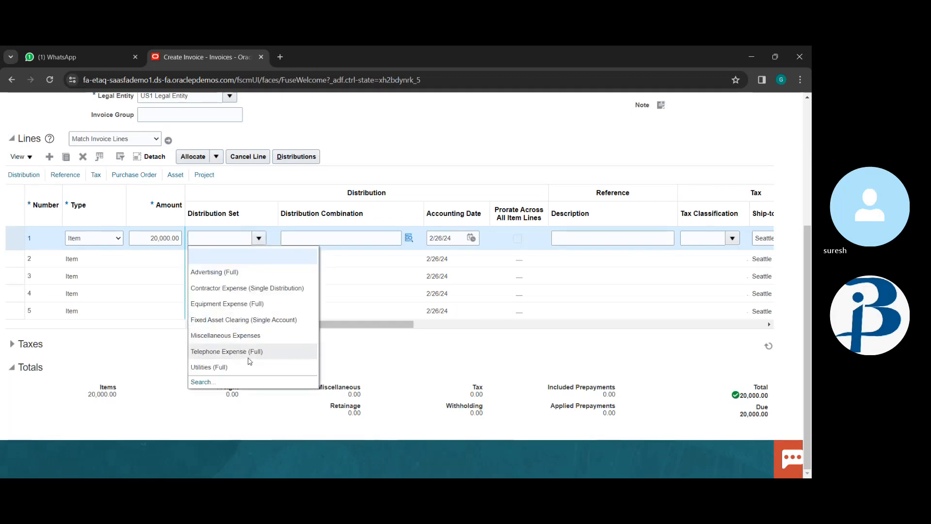
click(247, 353)
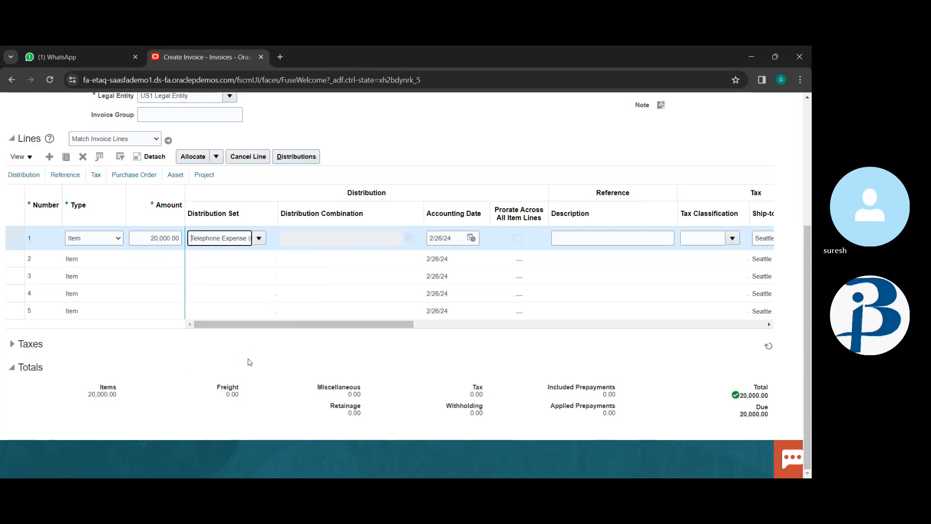
key(Tab)
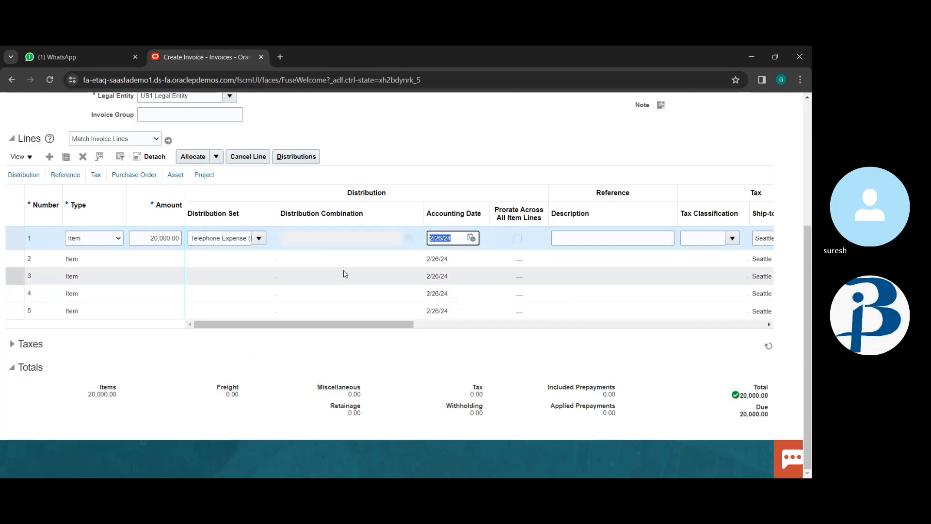
key(Tab)
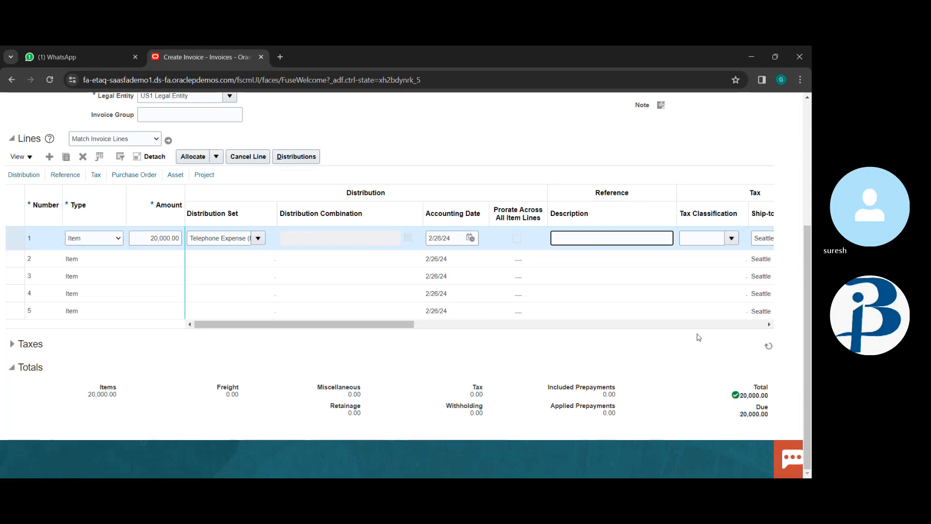
scroll(697, 334, up, 2)
scroll(698, 337, down, 2)
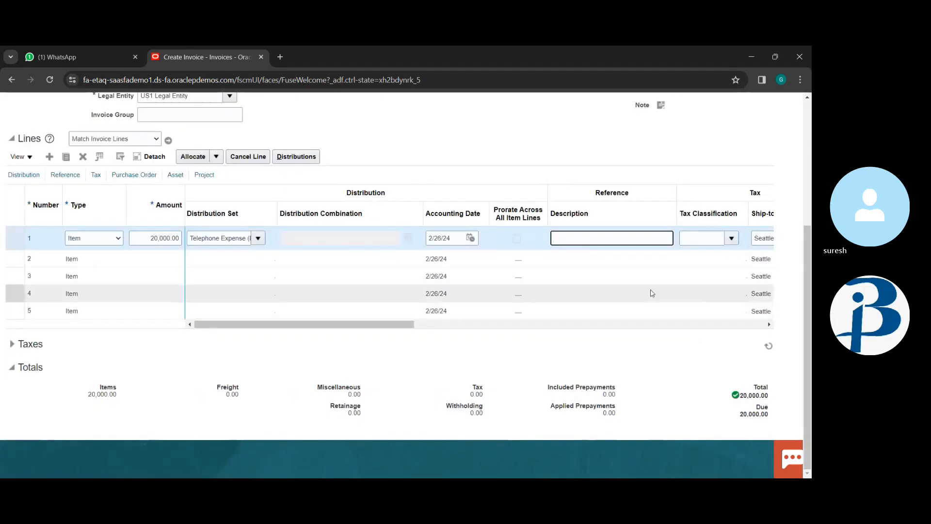
Step: Set the invoice's terms date to 2/26/24 and review the available payment terms without changing the selection
scroll(603, 226, up, 3)
scroll(589, 170, up, 1)
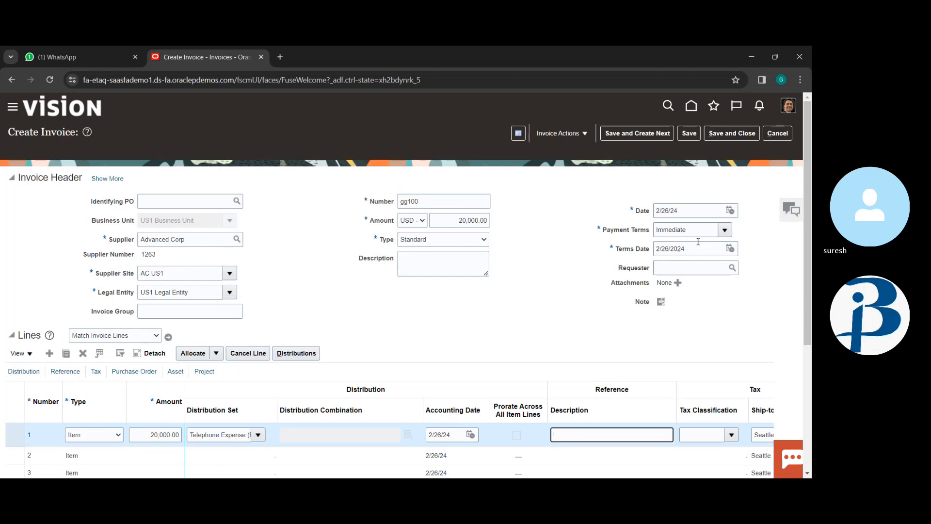
click(730, 249)
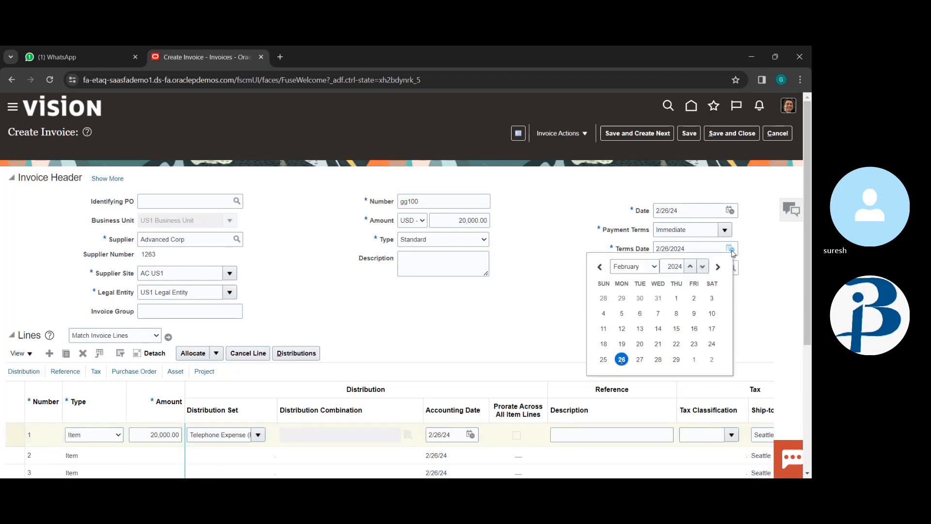
click(621, 360)
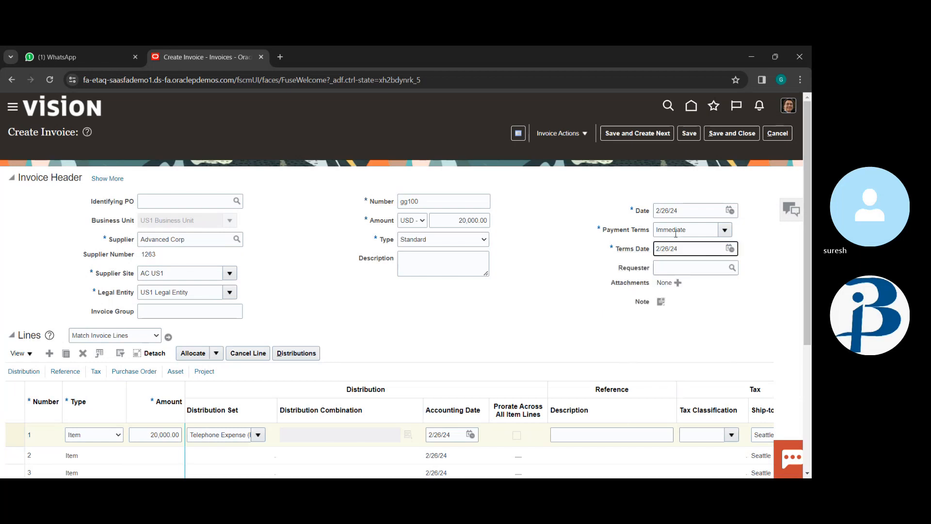
click(725, 230)
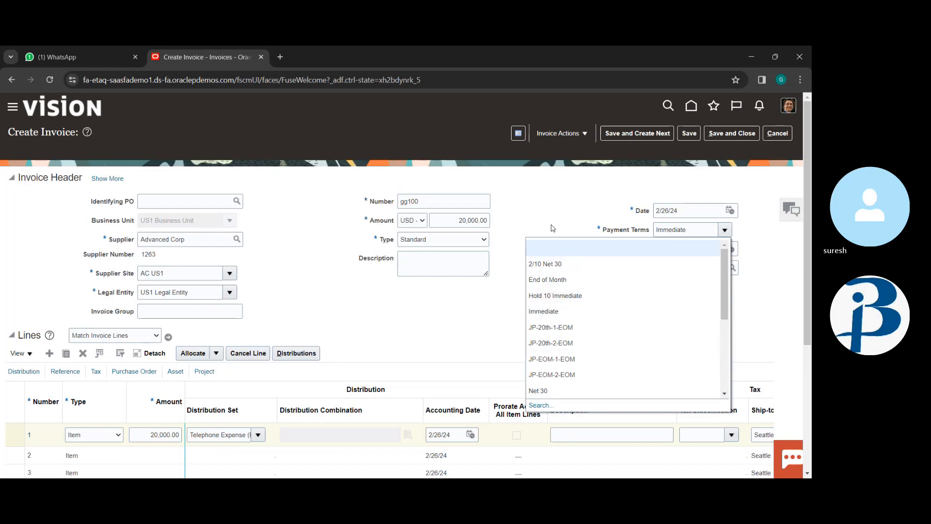
click(705, 232)
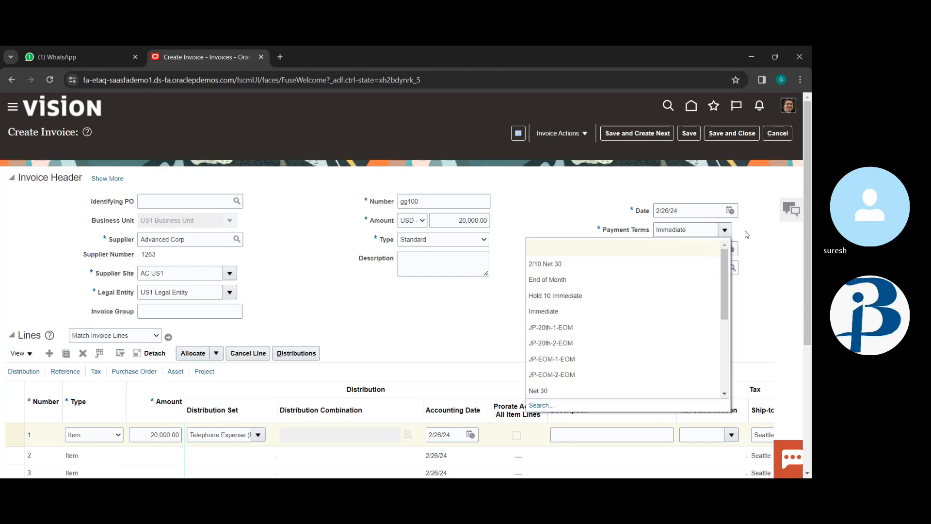
click(409, 313)
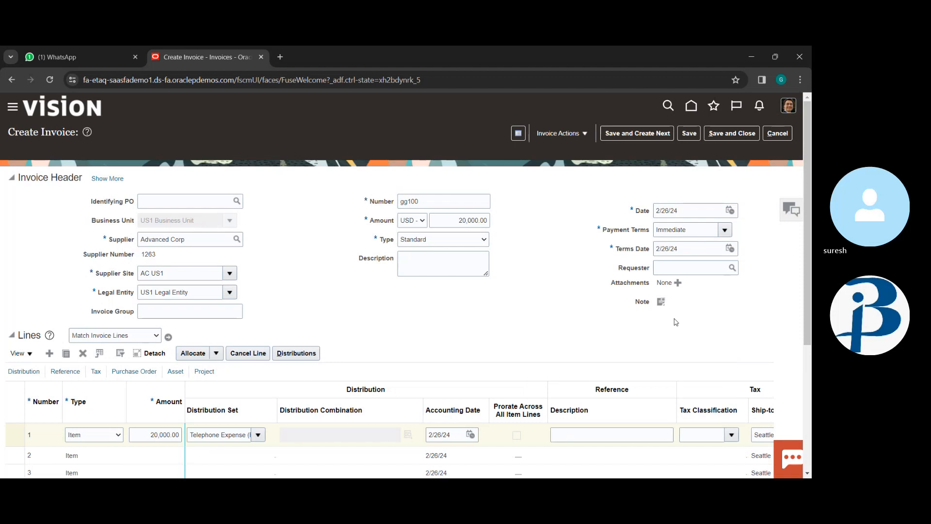
Step: Save the completed invoice gg100 and start a new blank invoice
scroll(675, 321, down, 2)
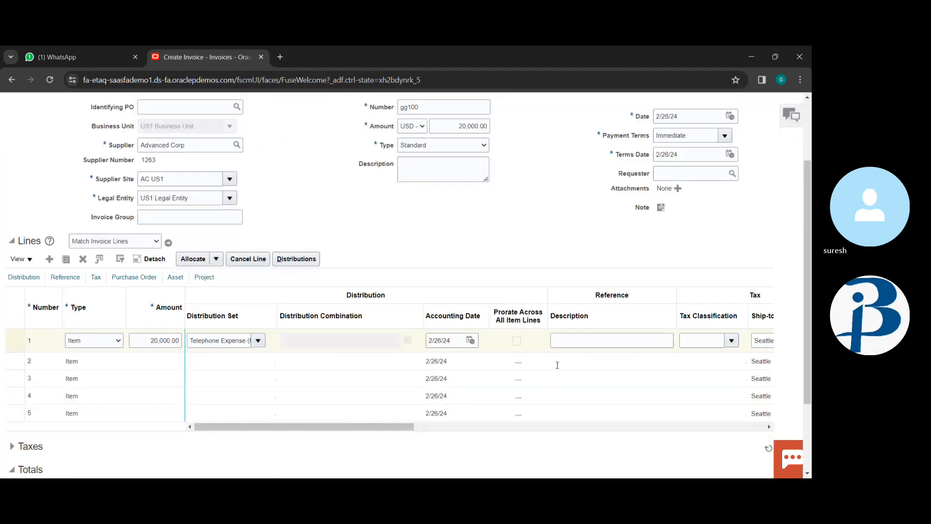
click(246, 340)
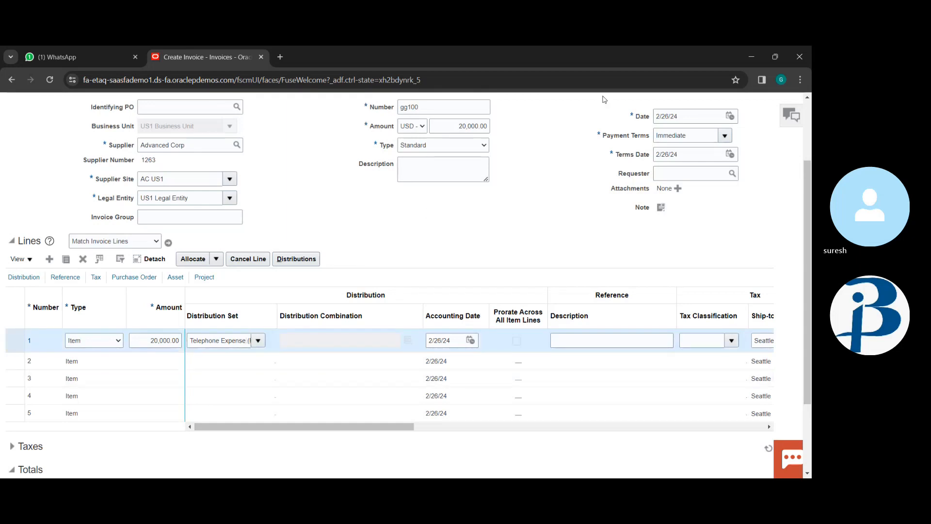
scroll(444, 216, up, 2)
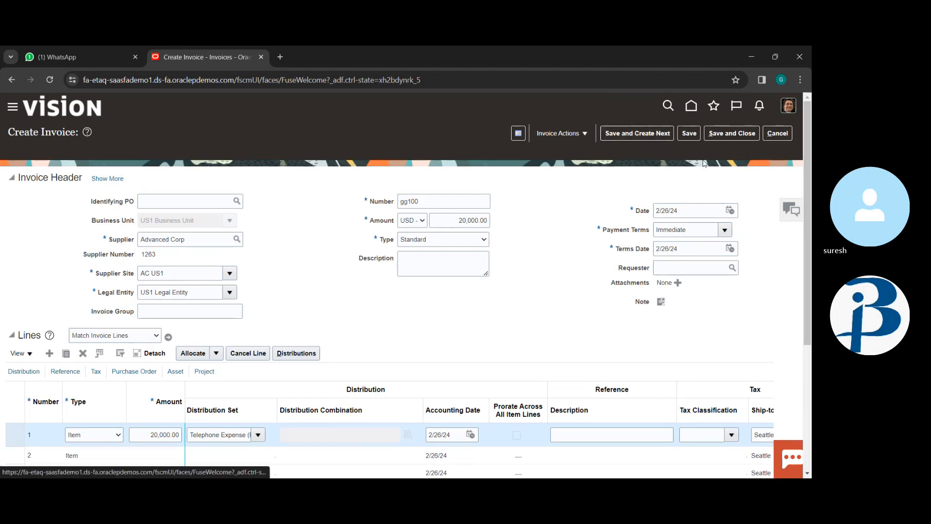
click(651, 134)
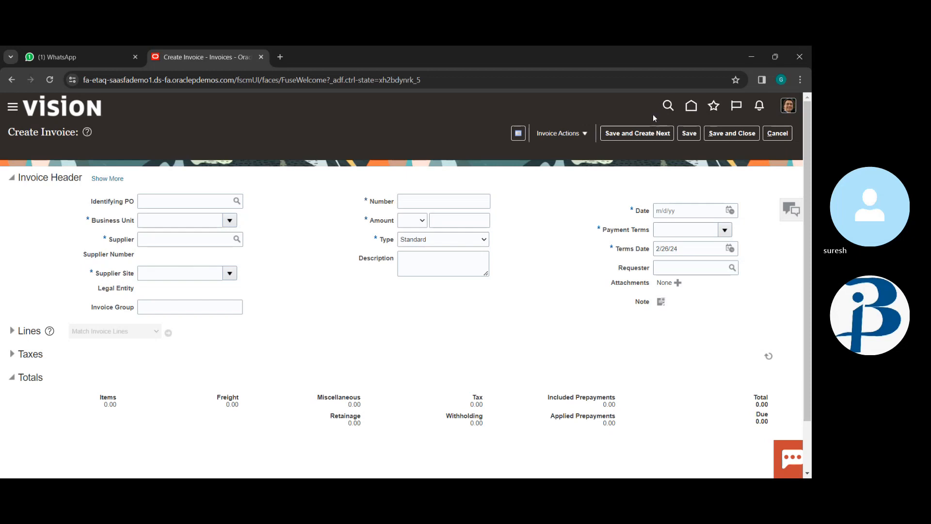
Step: Review the available invoice actions and try to save the new invoice with its header still blank
click(570, 134)
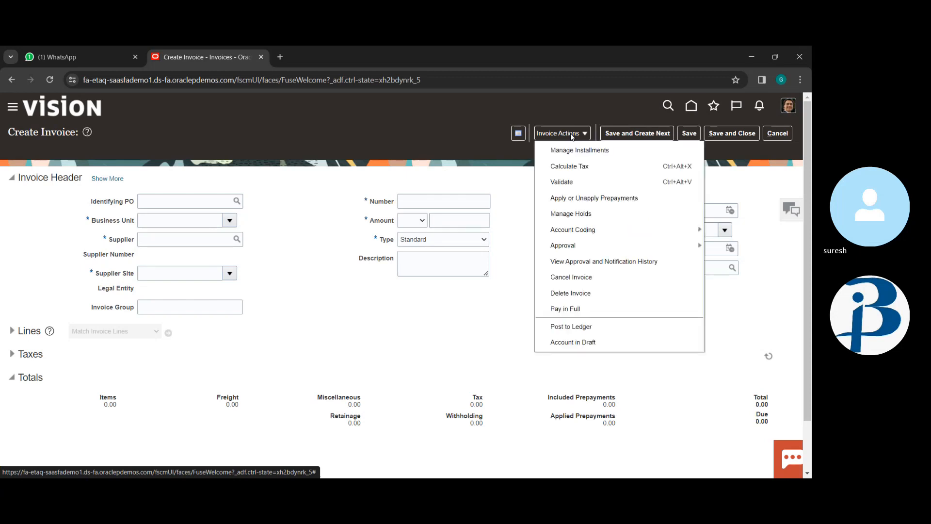
click(572, 134)
scroll(637, 376, down, 2)
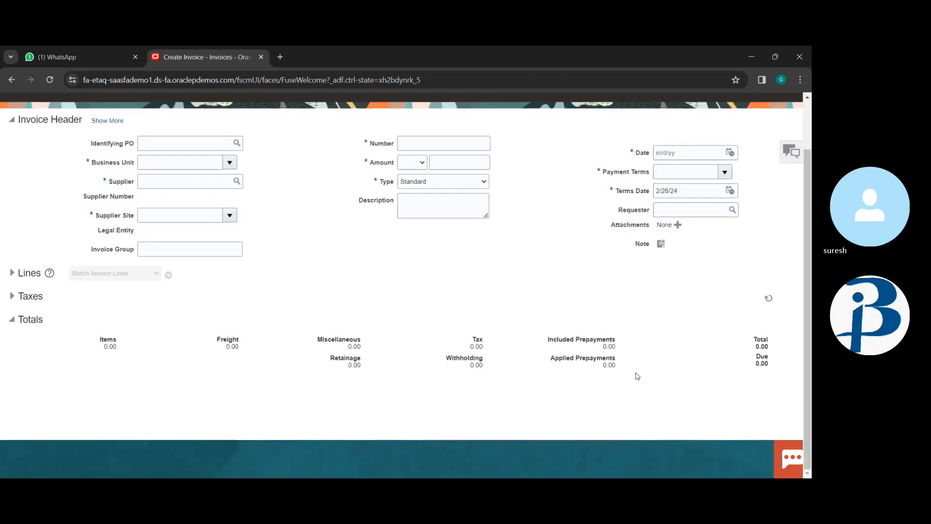
scroll(656, 320, up, 2)
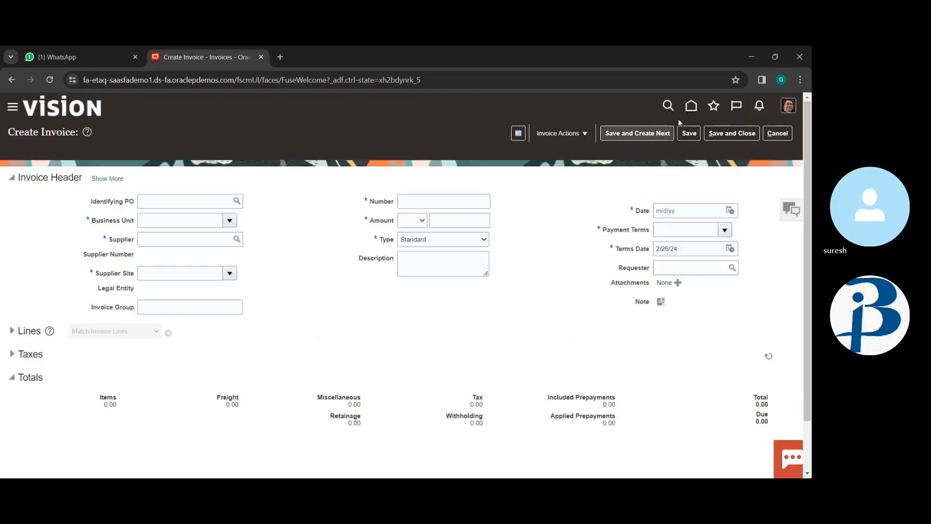
click(691, 135)
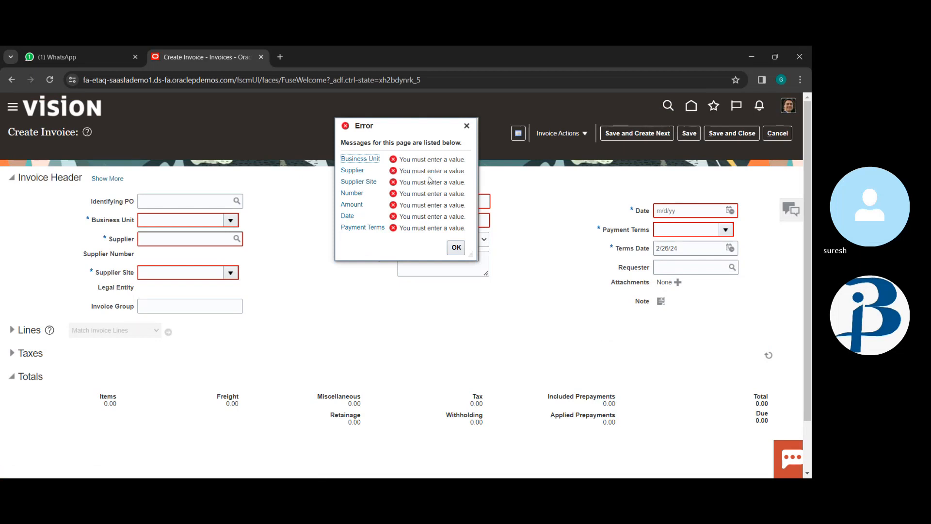
click(467, 126)
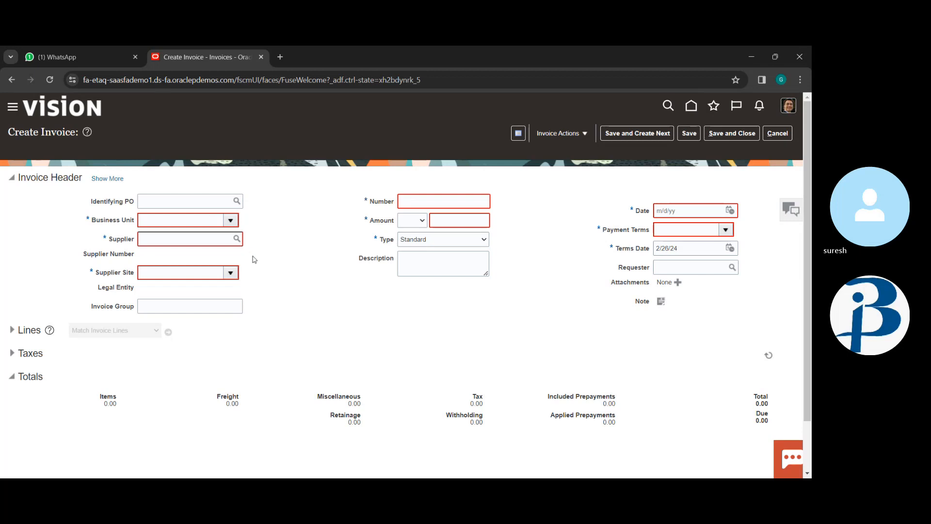
Step: Set the new invoice's business unit to US1 Business Unit and look up Advanced Corp as its supplier
click(230, 221)
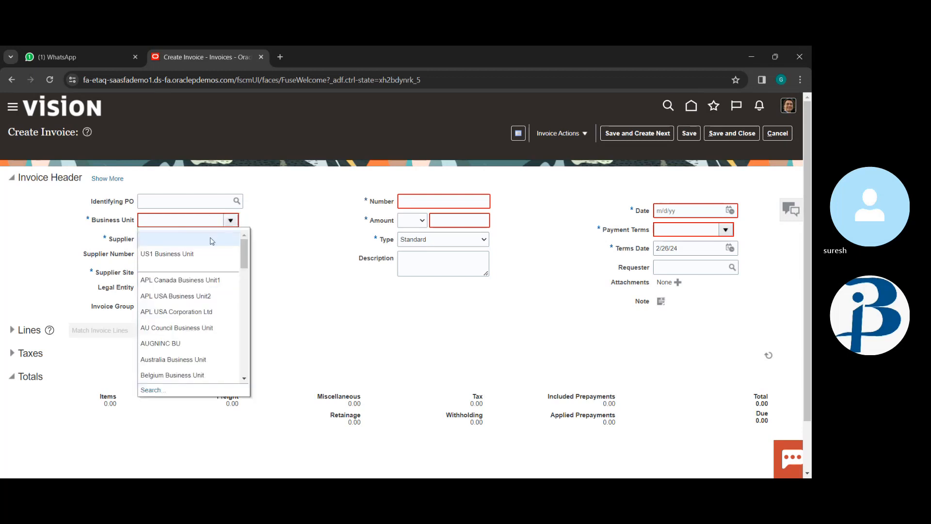
click(202, 254)
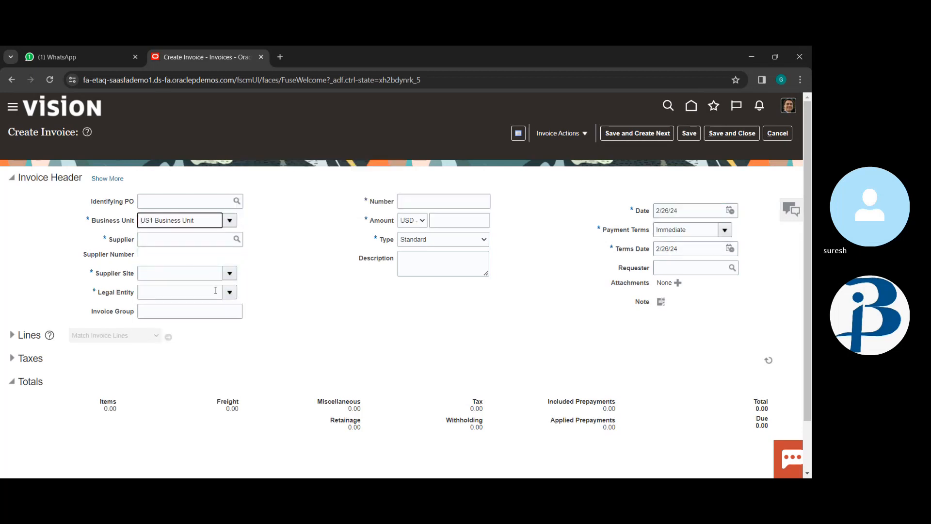
click(236, 243)
click(246, 234)
text(adv)
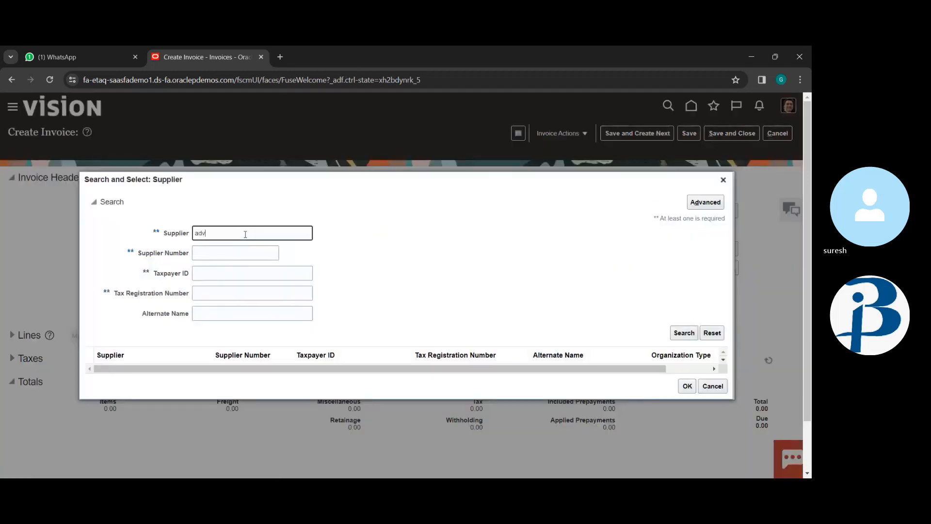
click(679, 335)
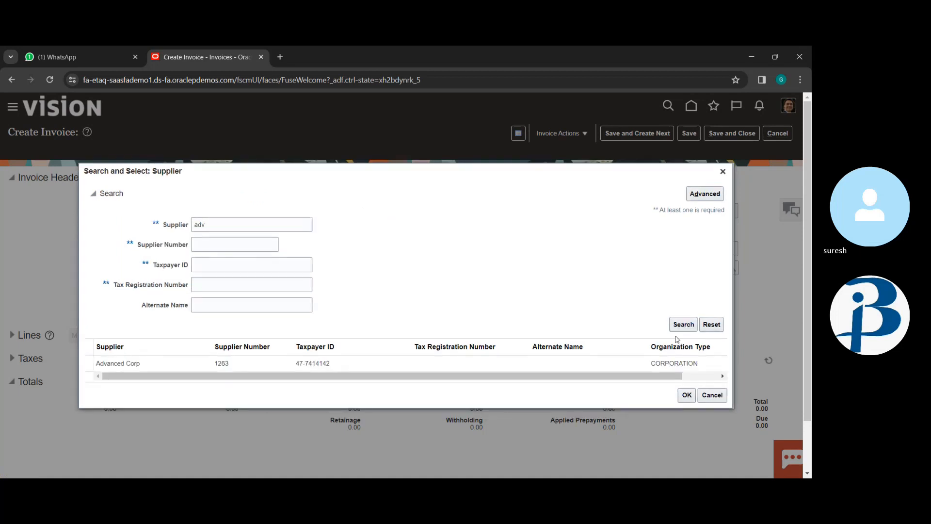
click(601, 363)
click(686, 396)
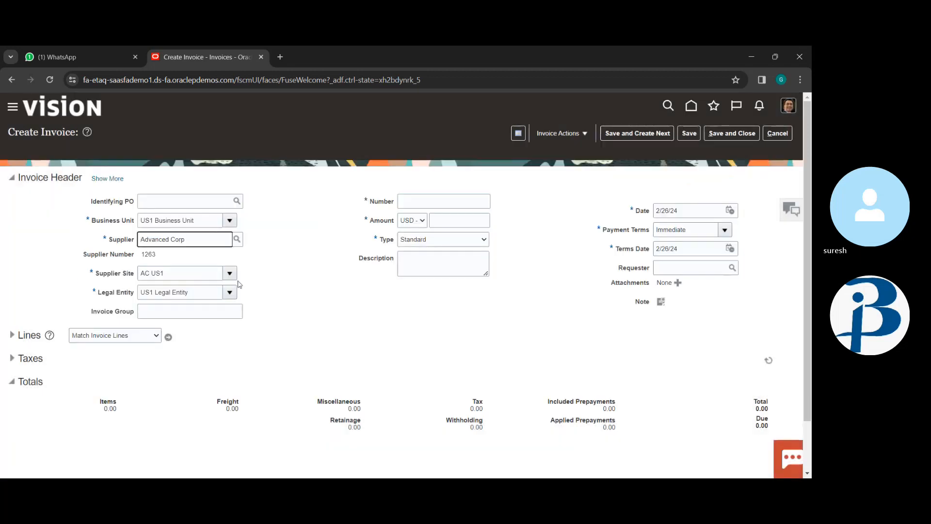
Step: Enter aa101 as the invoice number and 20000 USD as the invoice amount
click(456, 203)
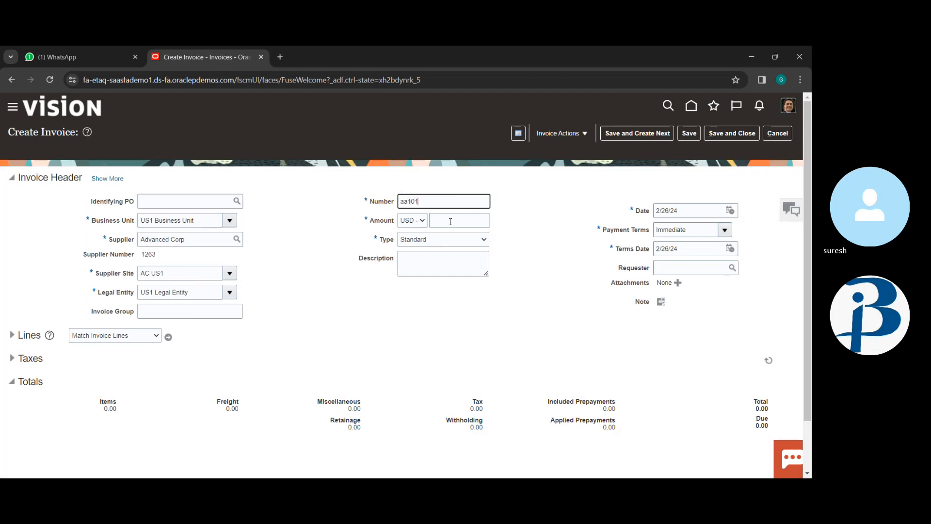
click(451, 222)
text(20000)
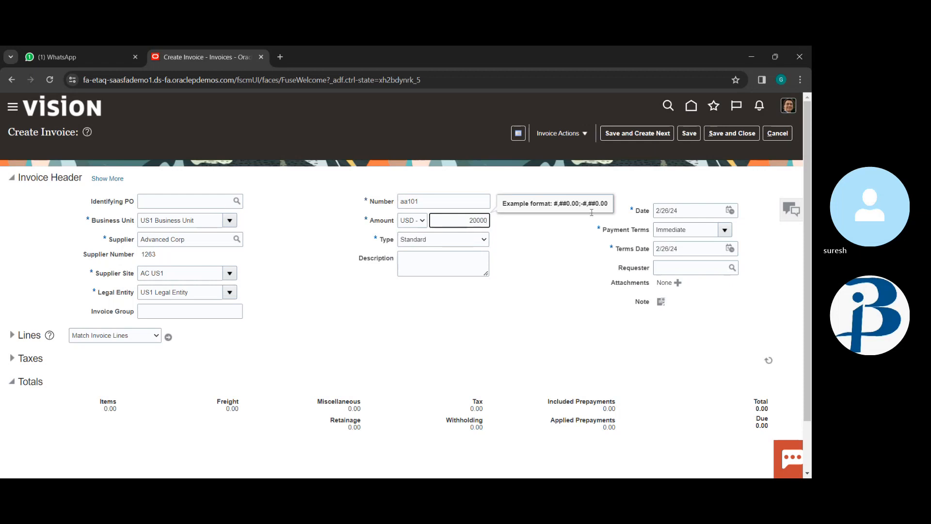
Step: Expand the invoice lines and add a new Item line with an amount of 20000
scroll(7, 379, down, 1)
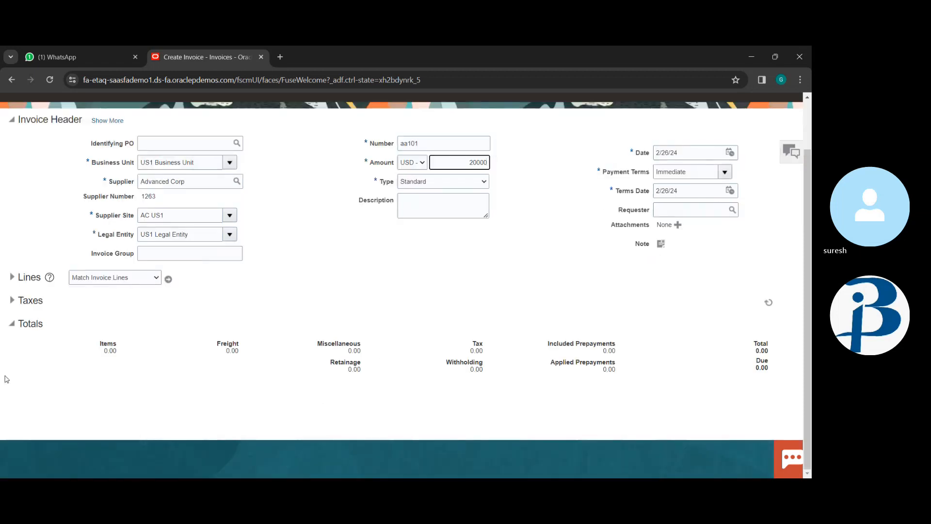
click(12, 277)
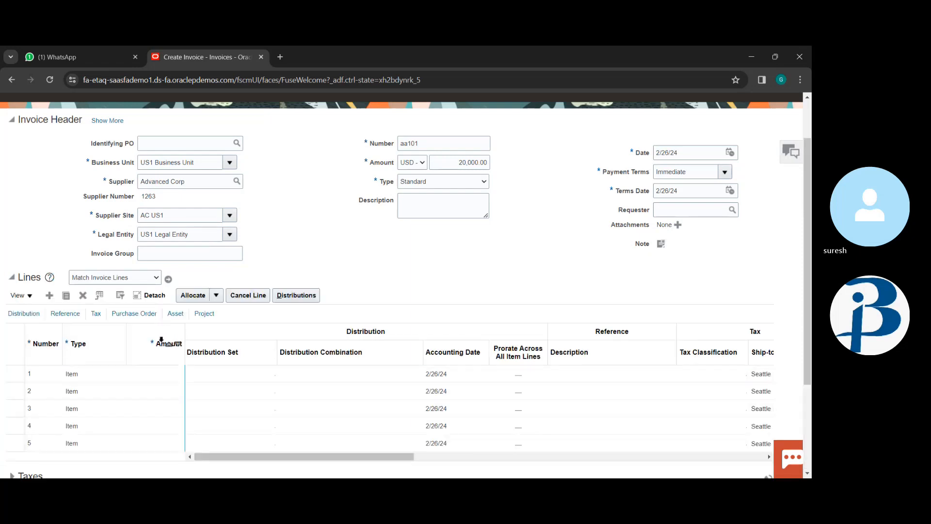
click(49, 296)
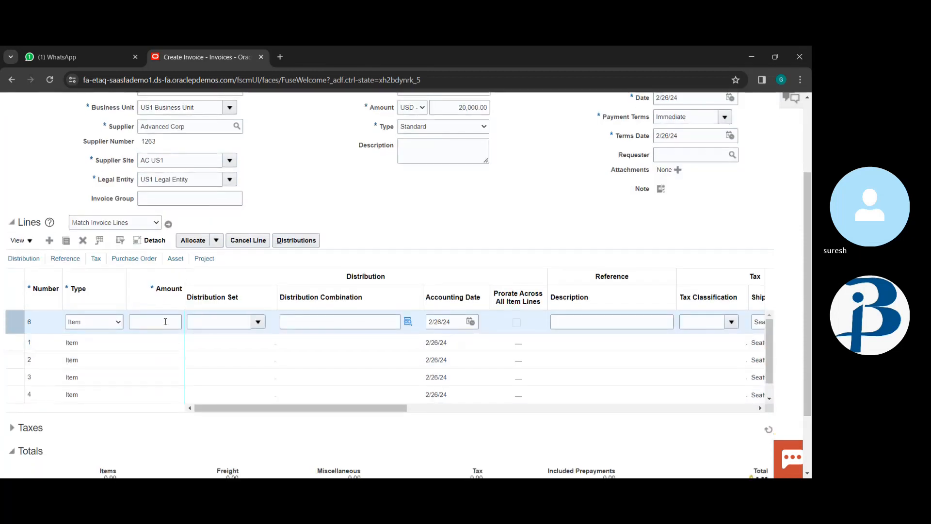
click(165, 322)
text(20000)
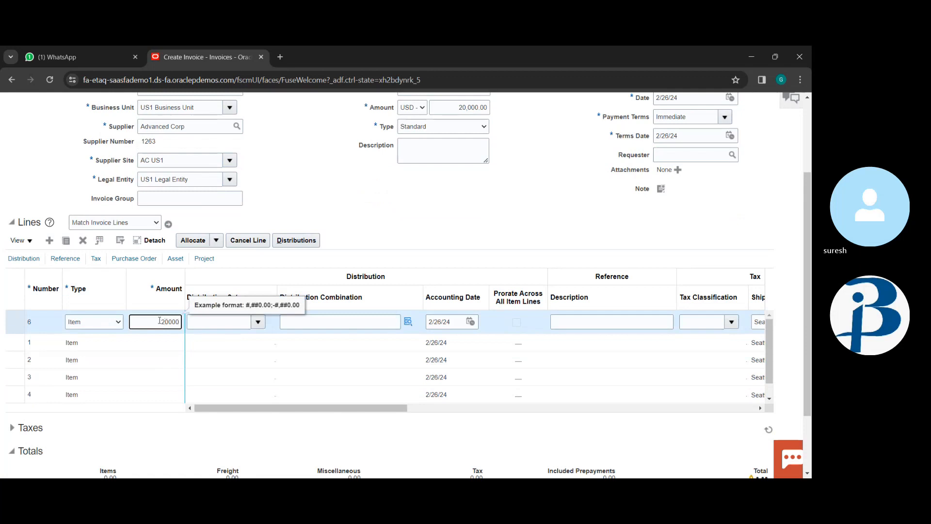
click(260, 321)
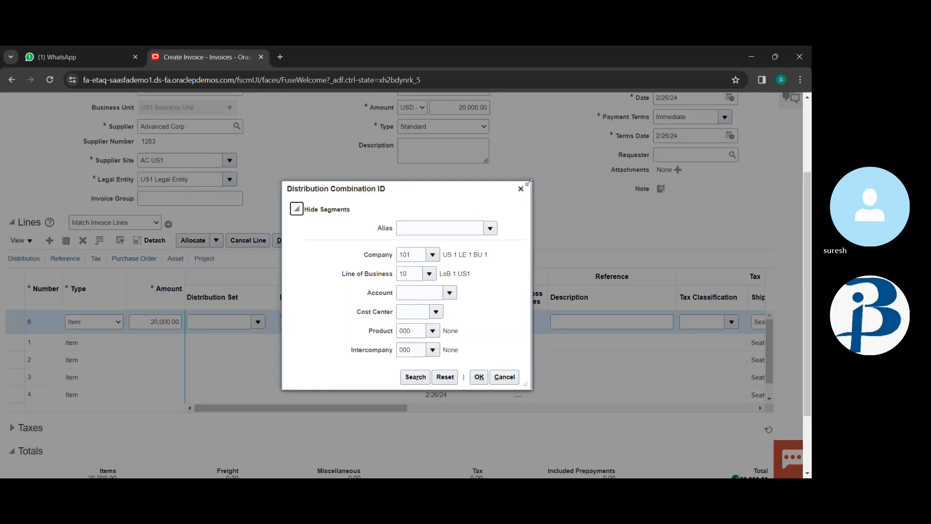
click(521, 189)
click(511, 374)
click(513, 382)
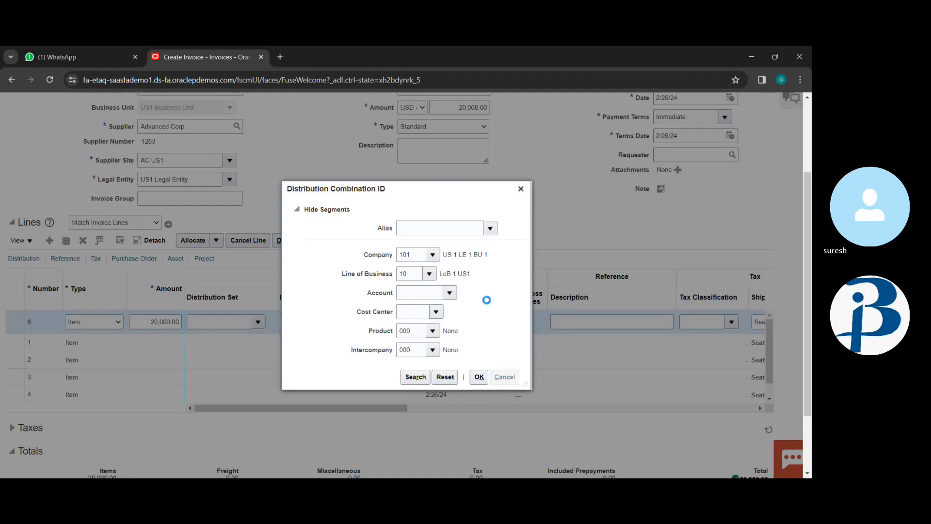
key(BackSpace)
key(BackSpace)
key(BackSpace)
key(BackSpace)
key(BackSpace)
key(BackSpace)
key(BackSpace)
key(BackSpace)
key(BackSpace)
key(BackSpace)
key(BackSpace)
key(BackSpace)
key(BackSpace)
key(BackSpace)
key(BackSpace)
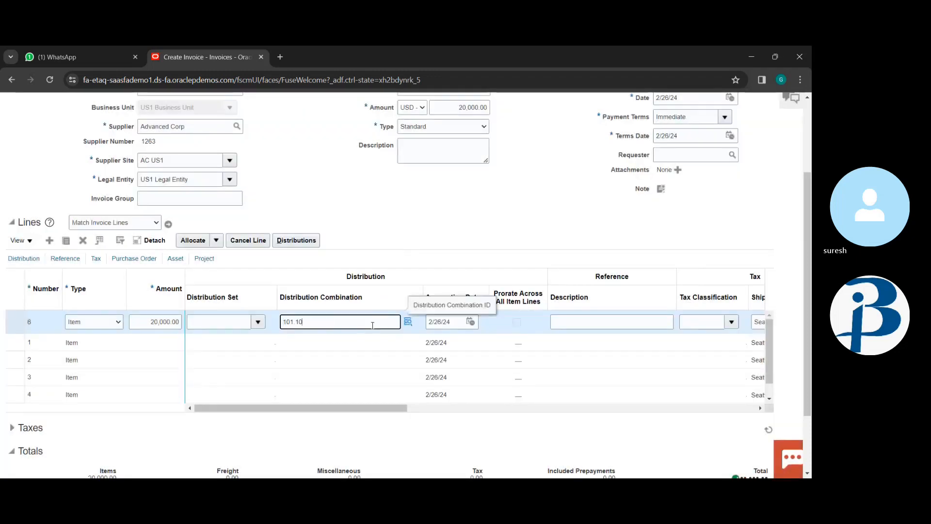
Step: Assign the Telephone Expense (Full) distribution set to the 20,000 line and save the invoice, leaving the duplicate check for later review
click(257, 322)
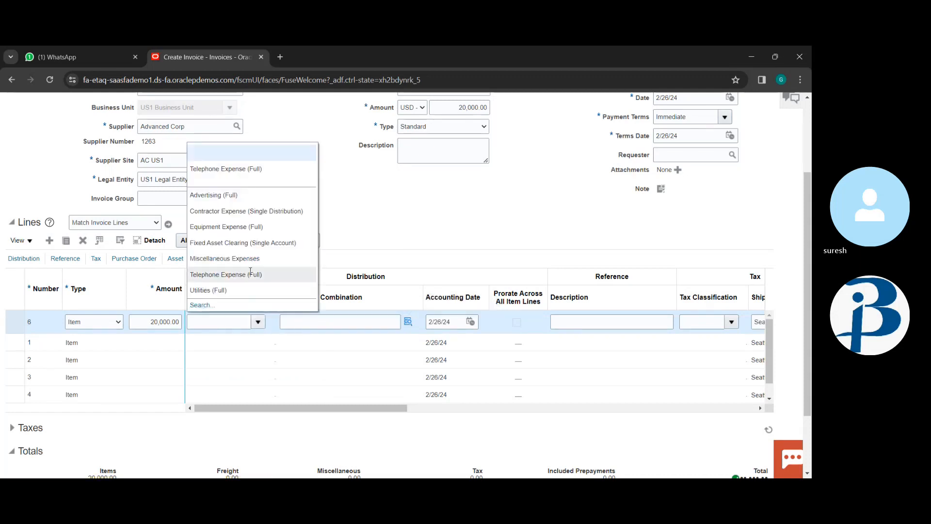
click(251, 274)
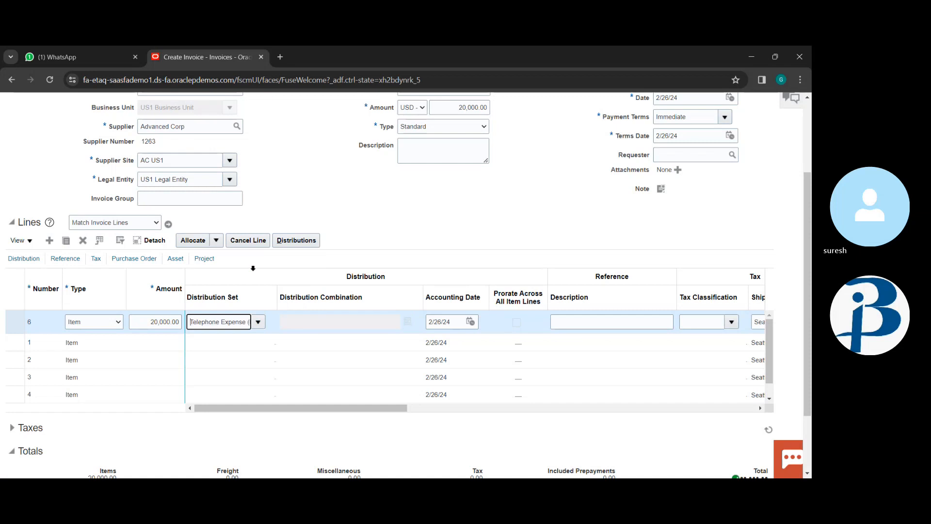
scroll(253, 269, up, 3)
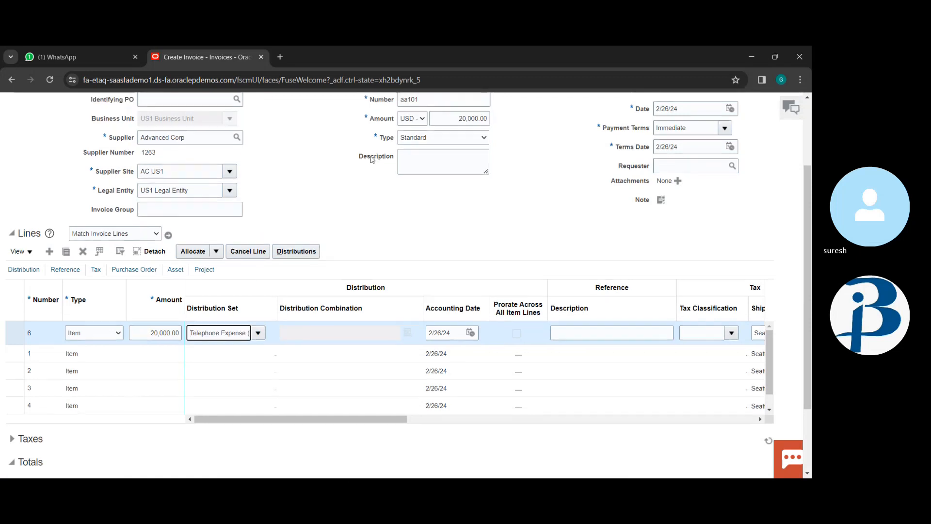
click(689, 131)
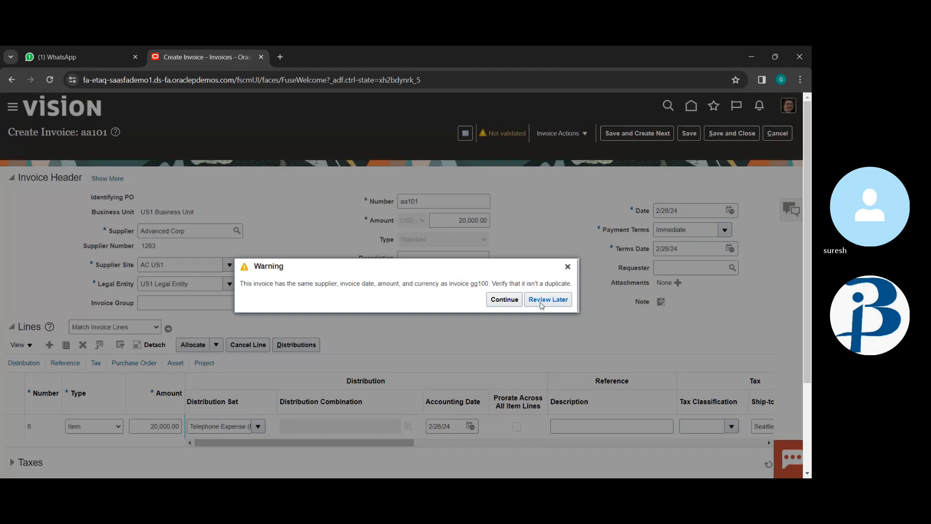
click(541, 306)
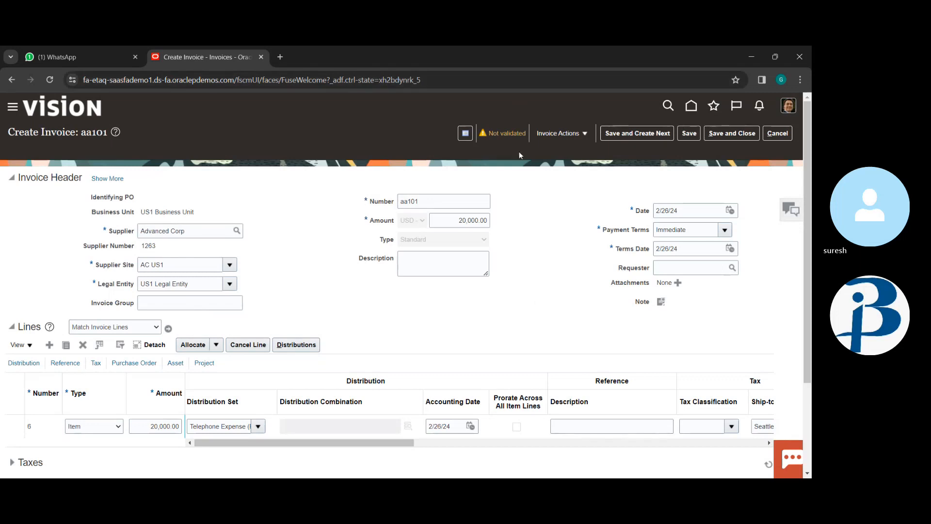
Step: Check the totals of invoice aa101 and validate the invoice
scroll(501, 294, down, 3)
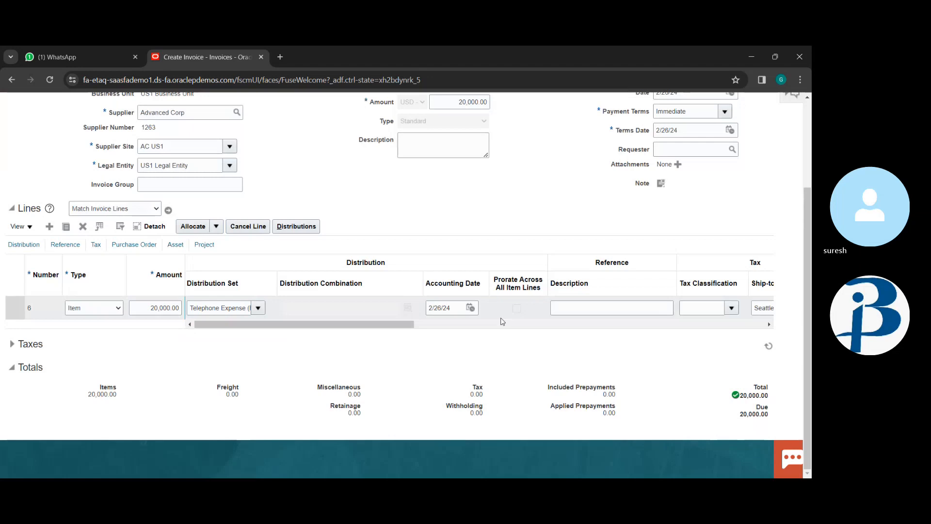
scroll(502, 321, up, 3)
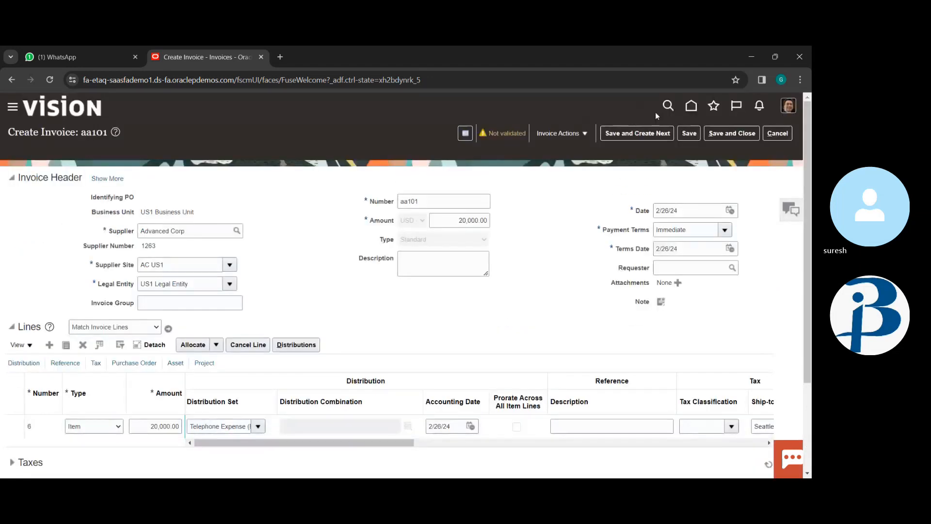
click(573, 136)
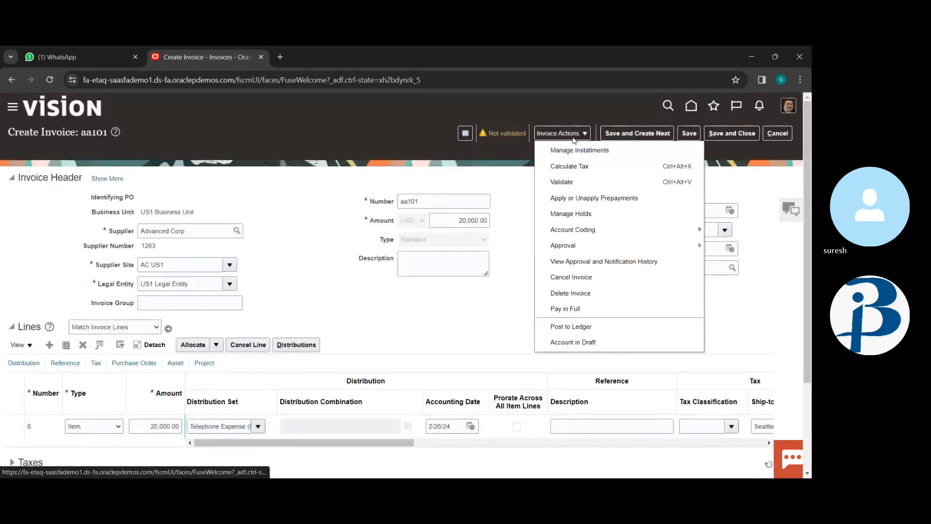
click(602, 182)
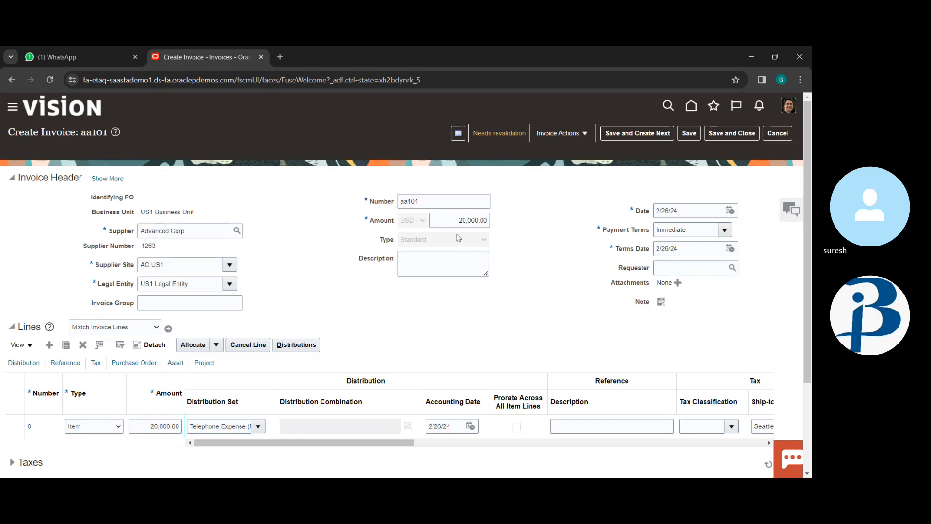
Step: Change the header amount of invoice aa101 to 21,900 USD and save the invoice
scroll(472, 232, down, 2)
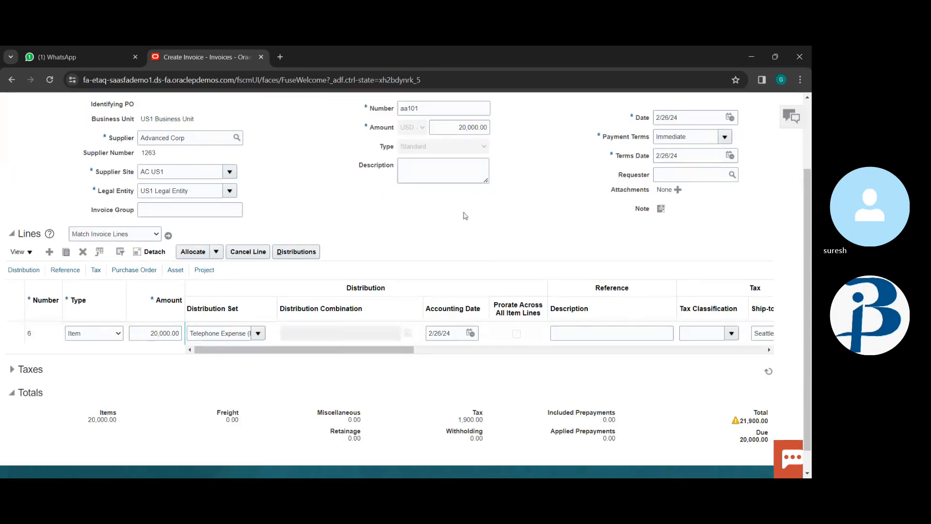
scroll(463, 216, up, 2)
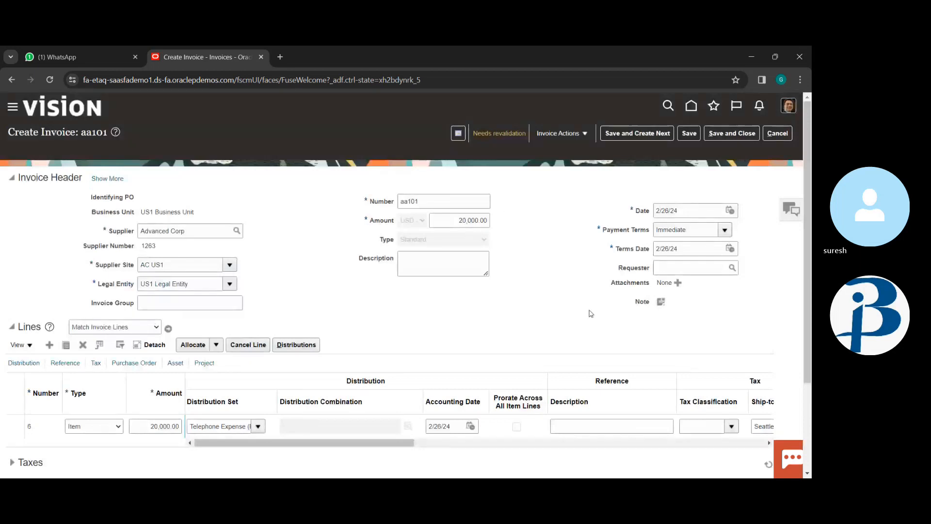
scroll(542, 292, down, 3)
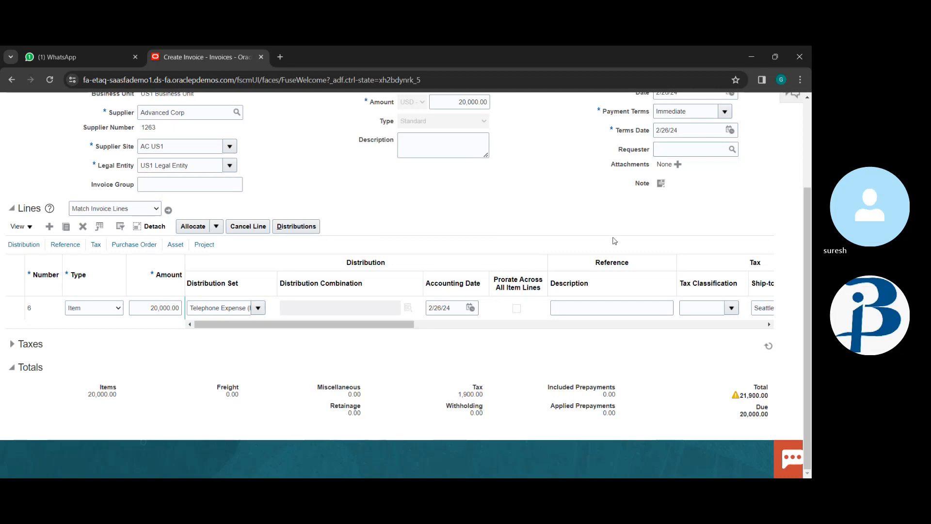
scroll(614, 241, up, 3)
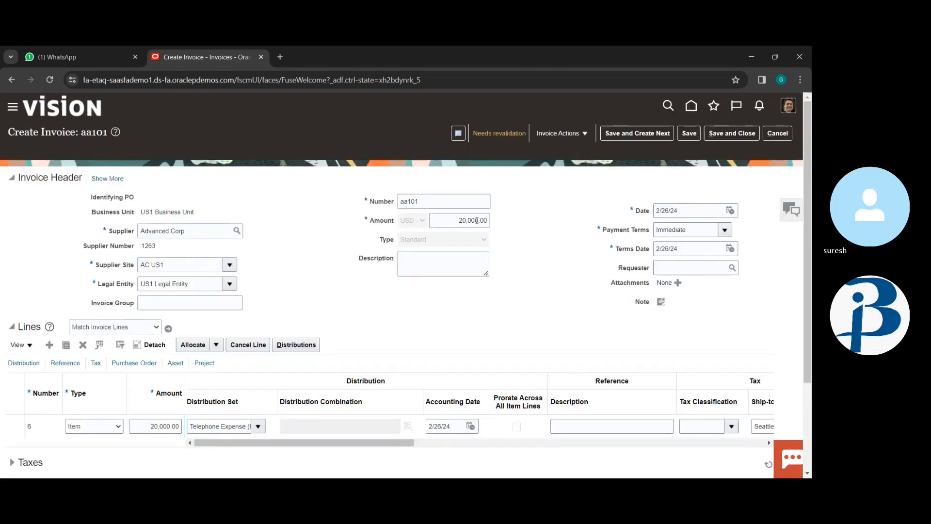
click(476, 220)
key(BackSpace)
key(BackSpace)
key(BackSpace)
key(BackSpace)
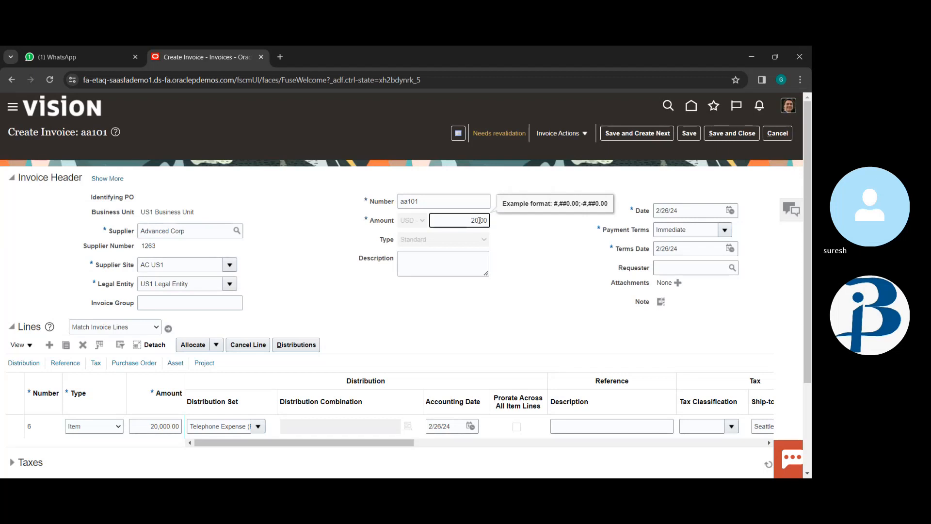
text(190)
click(688, 131)
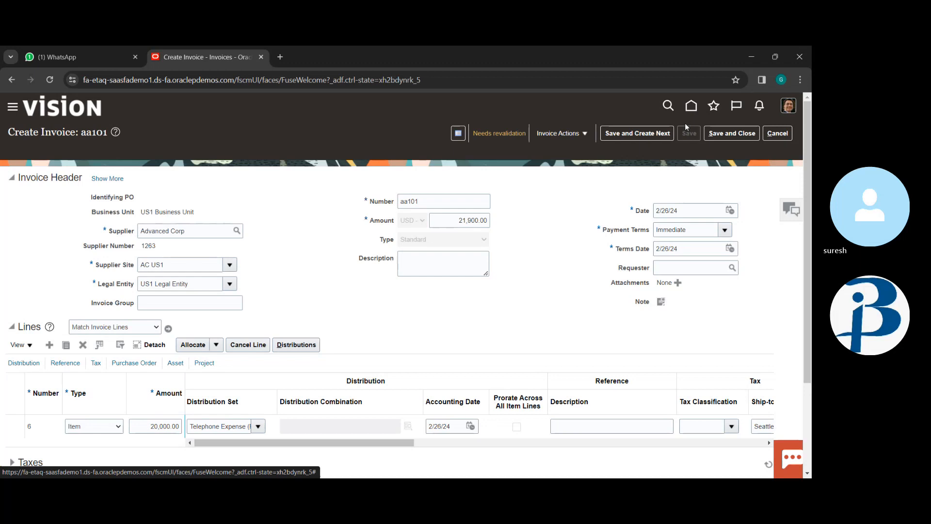
Step: Validate invoice aa101 again with its new amount and compare the header with the totals
click(581, 134)
click(587, 182)
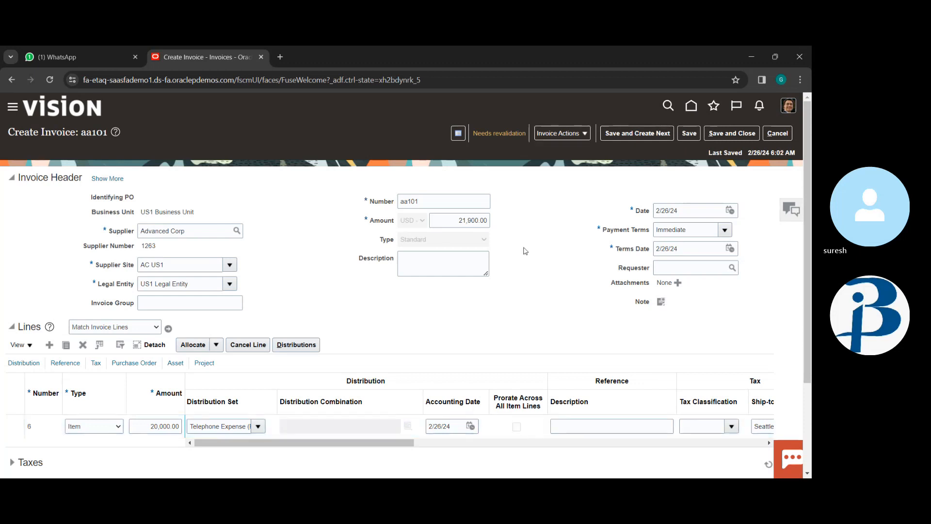
scroll(609, 286, down, 3)
scroll(609, 286, up, 3)
scroll(562, 98, down, 3)
scroll(563, 99, up, 3)
Step: Save invoice aa101 again and rerun its validation
click(691, 135)
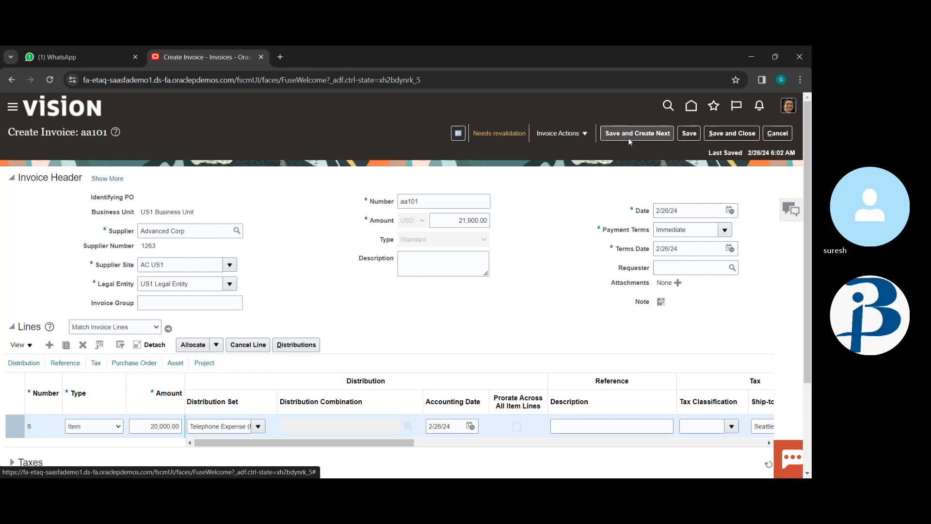
click(562, 133)
click(596, 185)
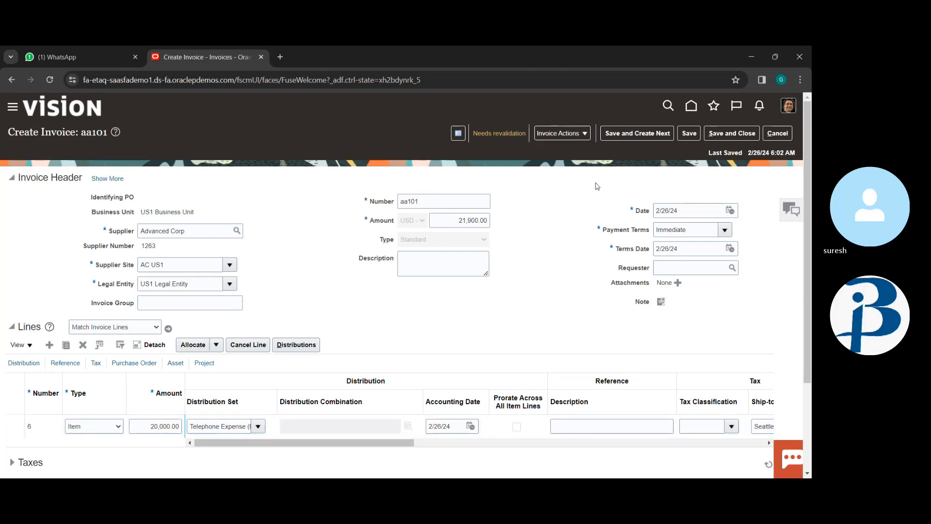
Step: Examine the invoice summary's validation status and holds, and check the invoice totals
click(498, 132)
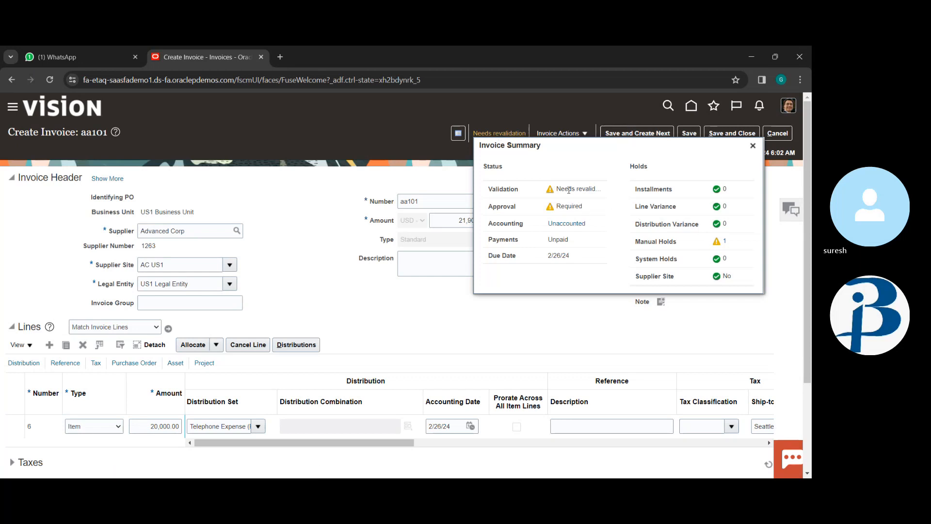
click(752, 146)
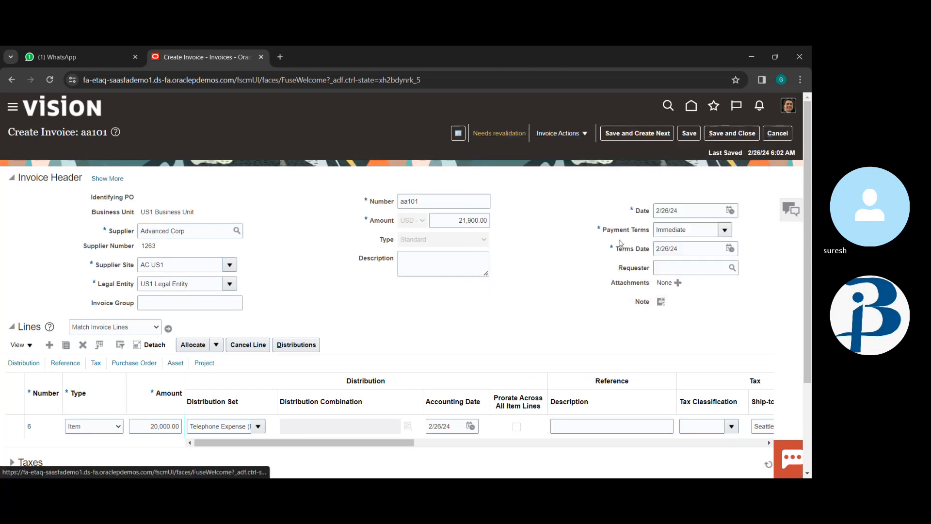
scroll(558, 300, down, 3)
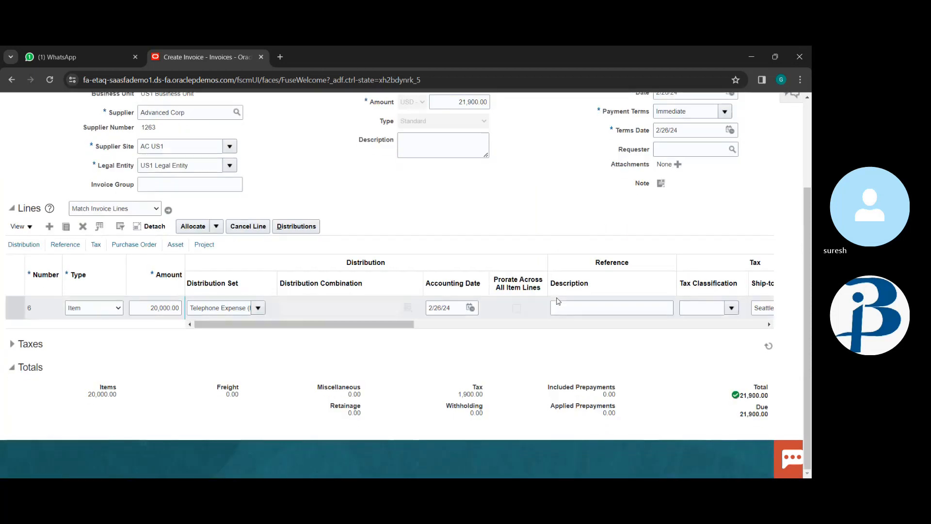
Step: Review invoice aa101's header, line 6 and totals for anything that keeps the invoice from validating
scroll(661, 309, right, 1)
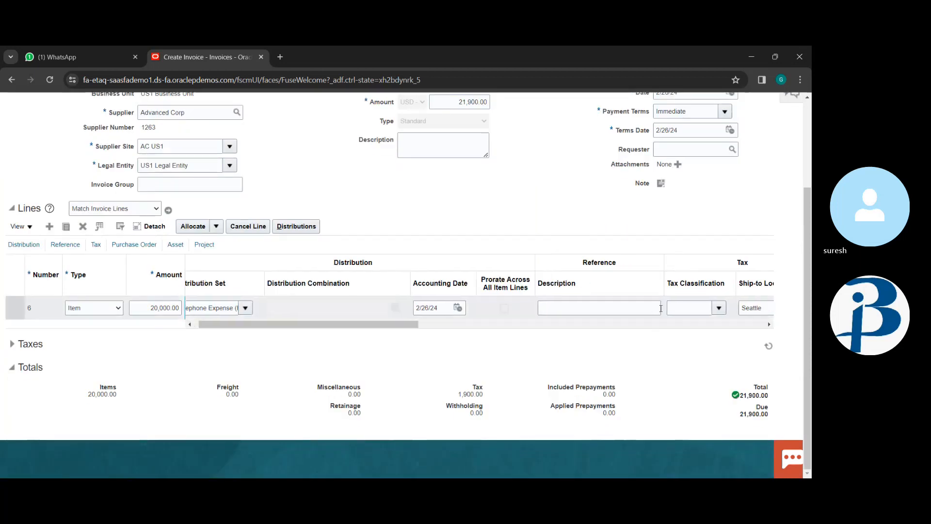
scroll(661, 308, right, 4)
scroll(661, 308, left, 5)
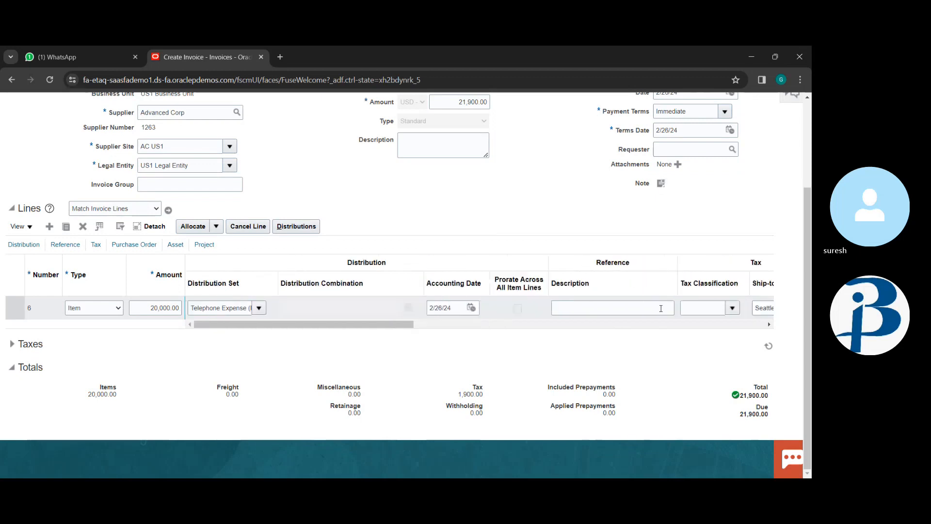
scroll(564, 275, up, 3)
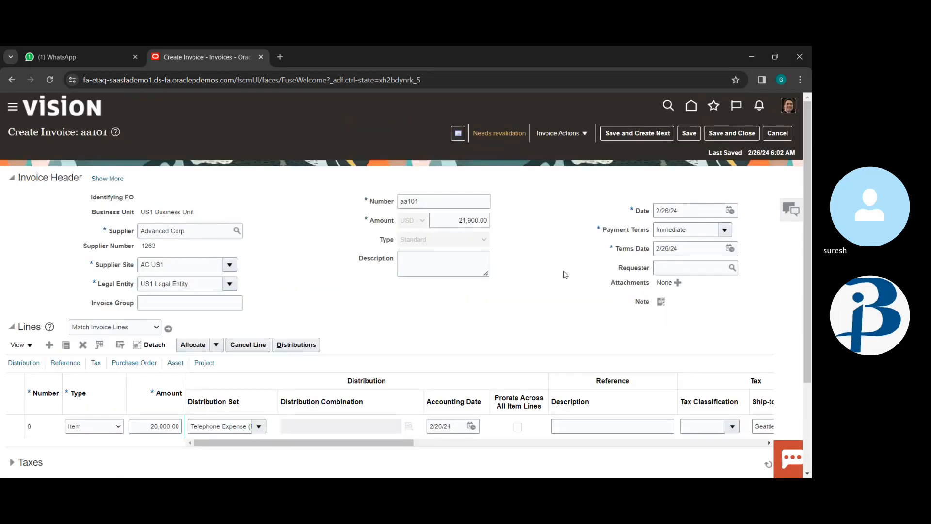
scroll(564, 275, down, 3)
scroll(564, 274, up, 2)
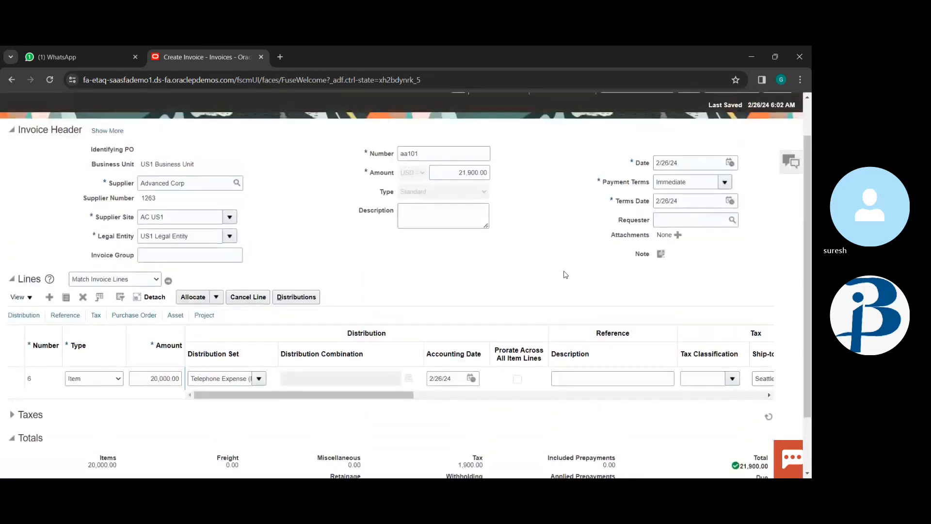
scroll(565, 275, down, 1)
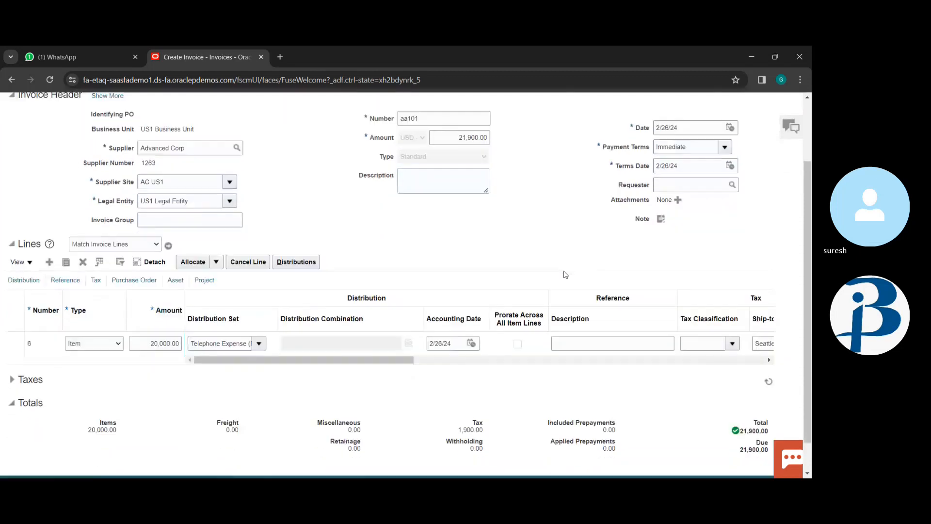
scroll(565, 275, up, 2)
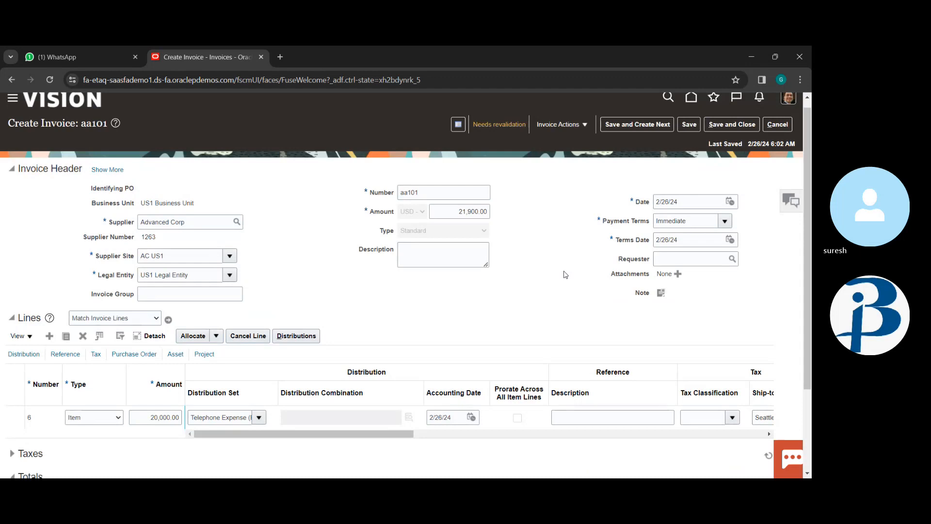
scroll(409, 314, down, 3)
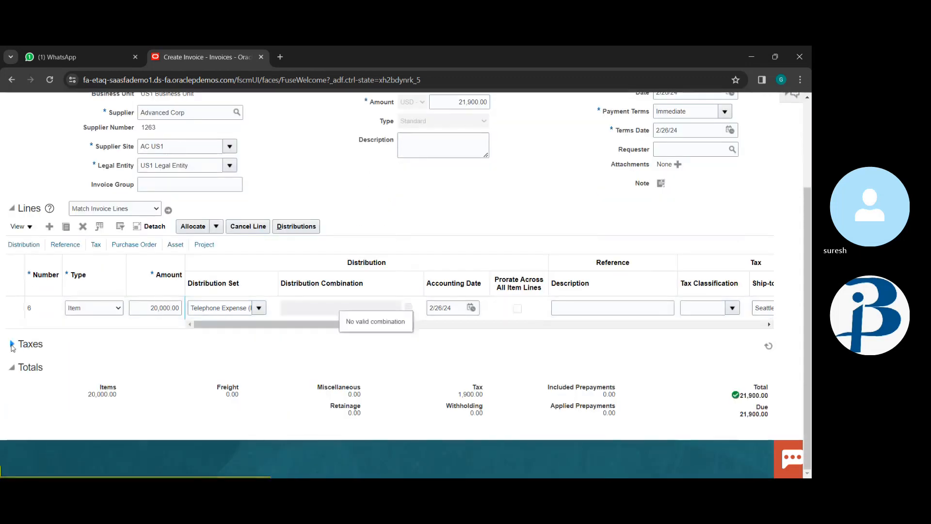
scroll(19, 346, up, 3)
scroll(270, 353, down, 3)
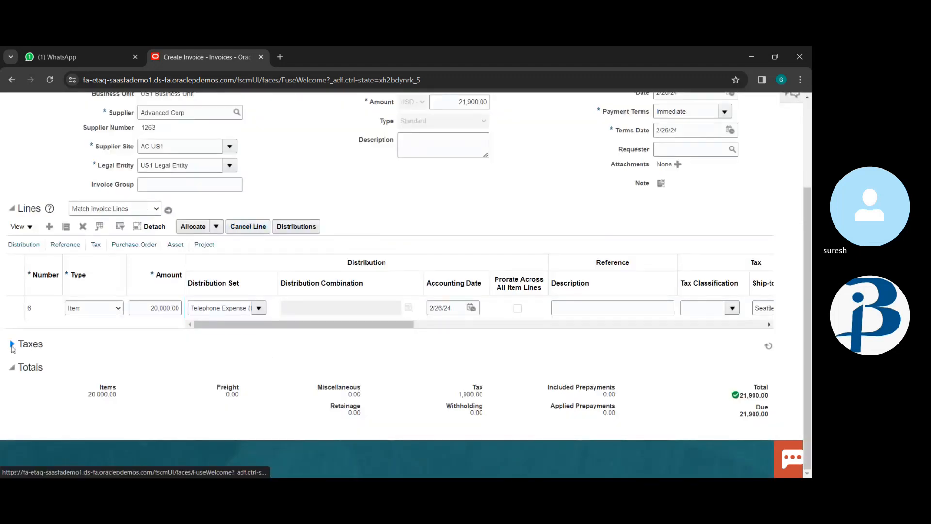
Step: Expand the invoice's transaction taxes and compare them with the header amount and the item line's type and amount
click(12, 348)
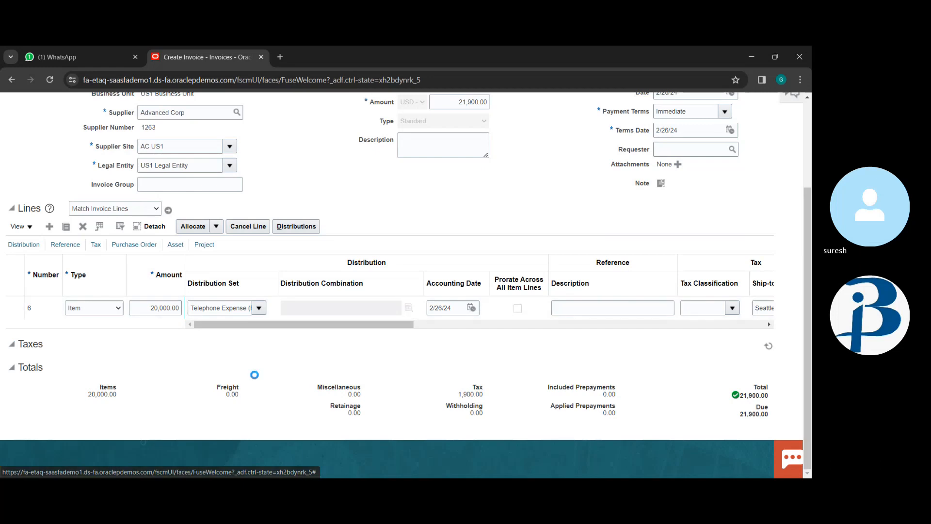
scroll(257, 378, down, 3)
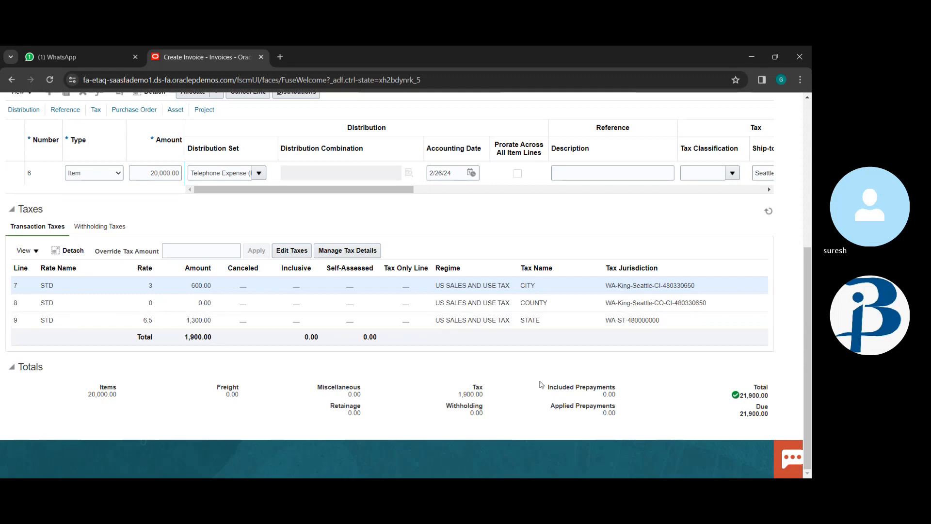
scroll(533, 376, up, 1)
scroll(531, 373, up, 4)
scroll(540, 266, up, 1)
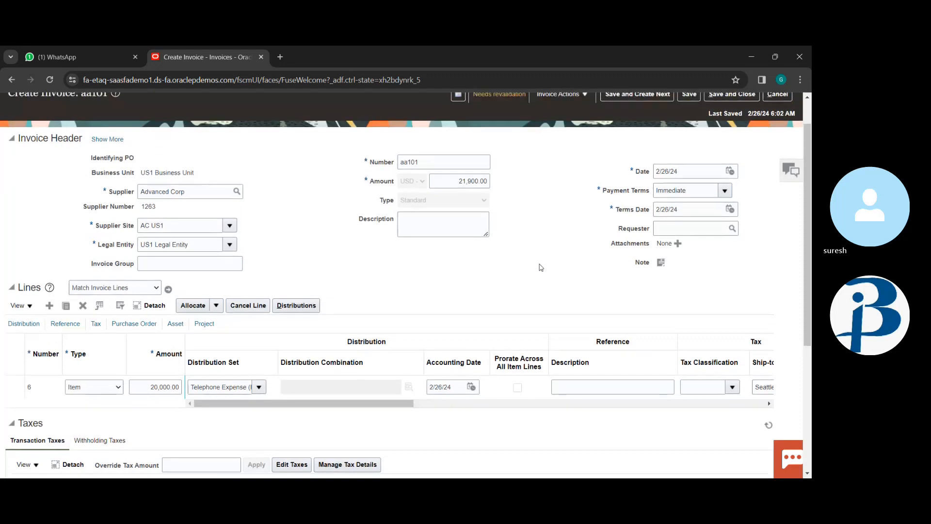
scroll(541, 266, down, 2)
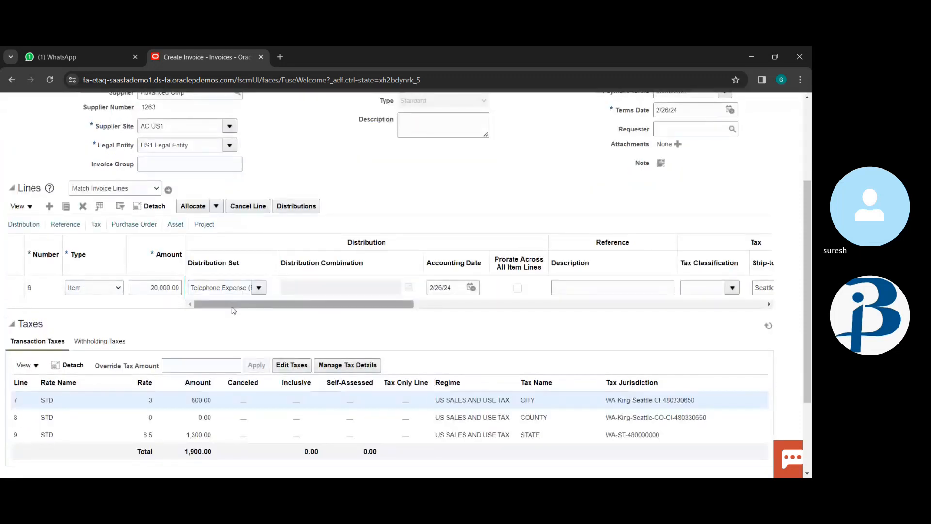
click(111, 279)
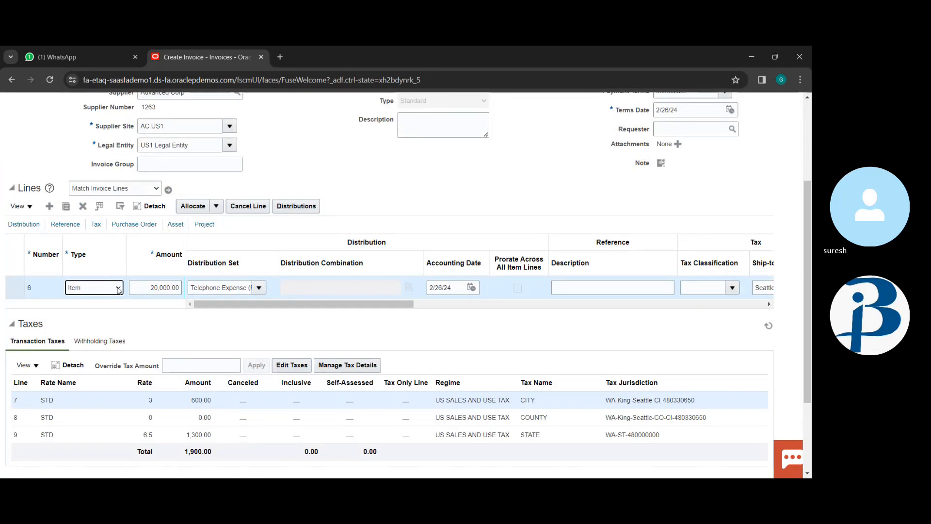
click(119, 288)
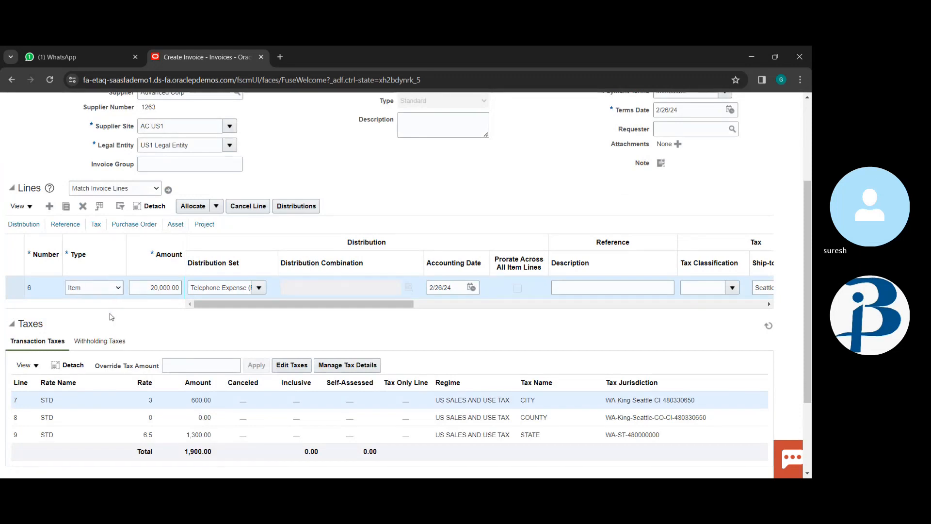
Step: Run validation on invoice aa101 once more after reviewing its taxes
scroll(383, 238, up, 3)
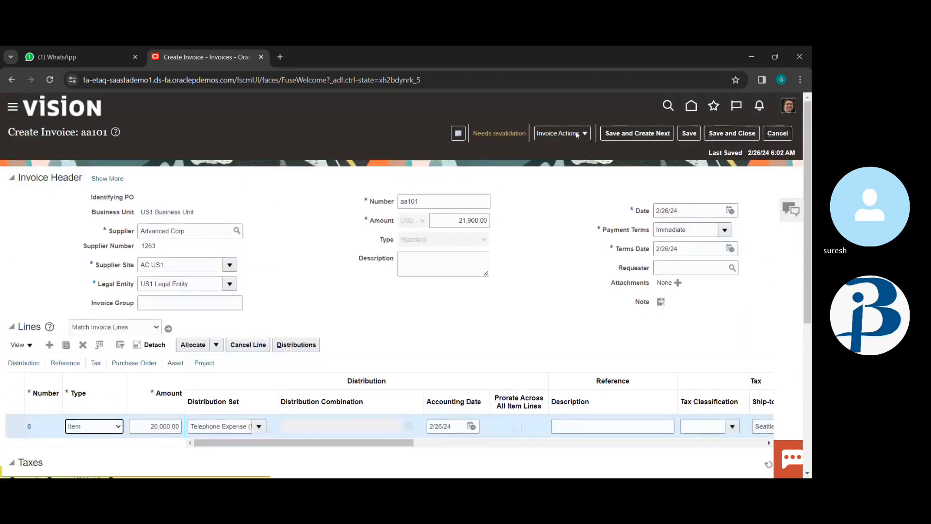
click(577, 134)
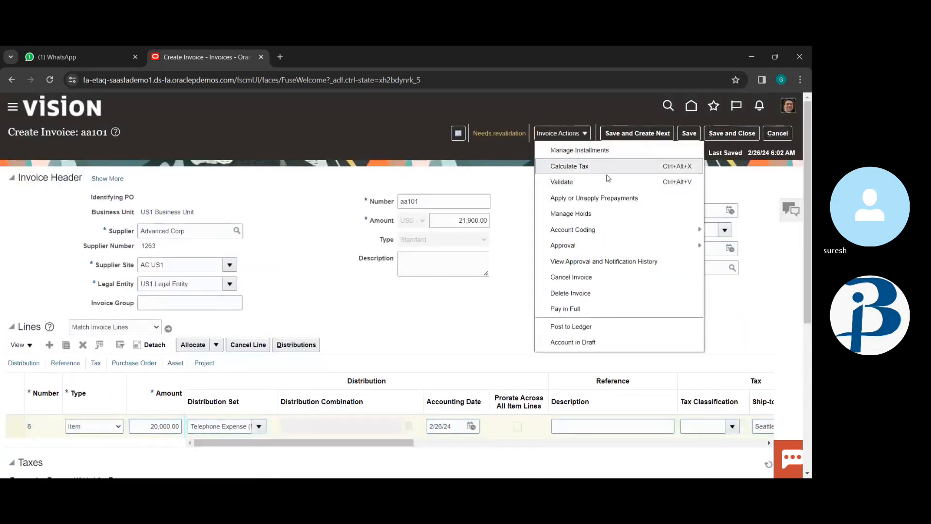
click(605, 190)
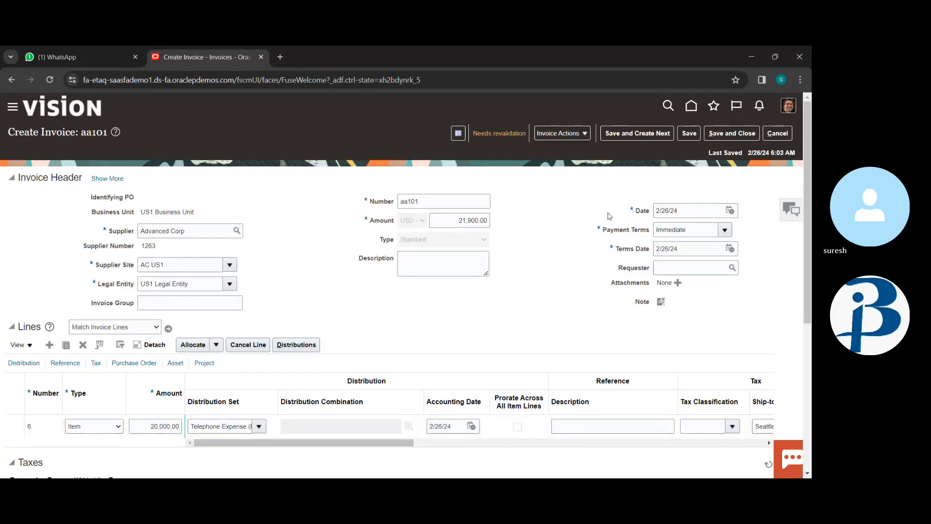
Step: Try to force approve invoice aa101 and dismiss the resulting message
click(581, 135)
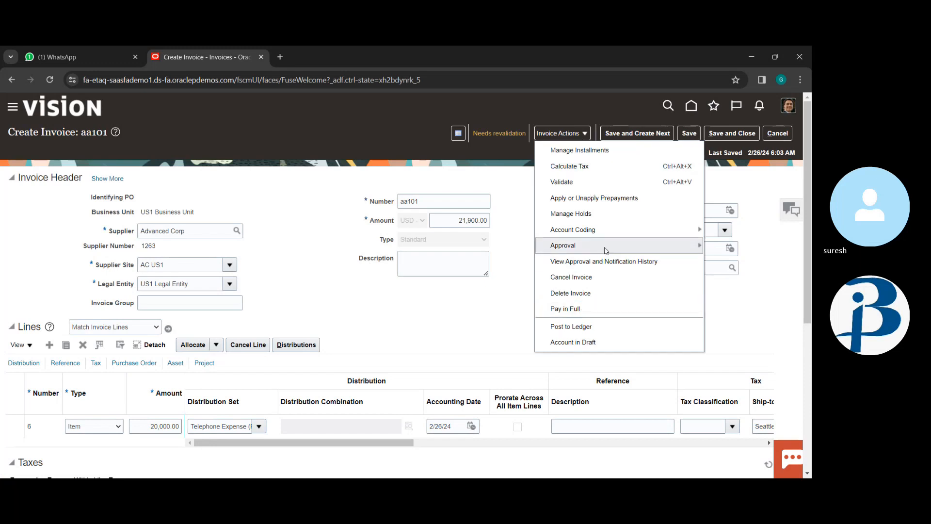
mouse_move(605, 248)
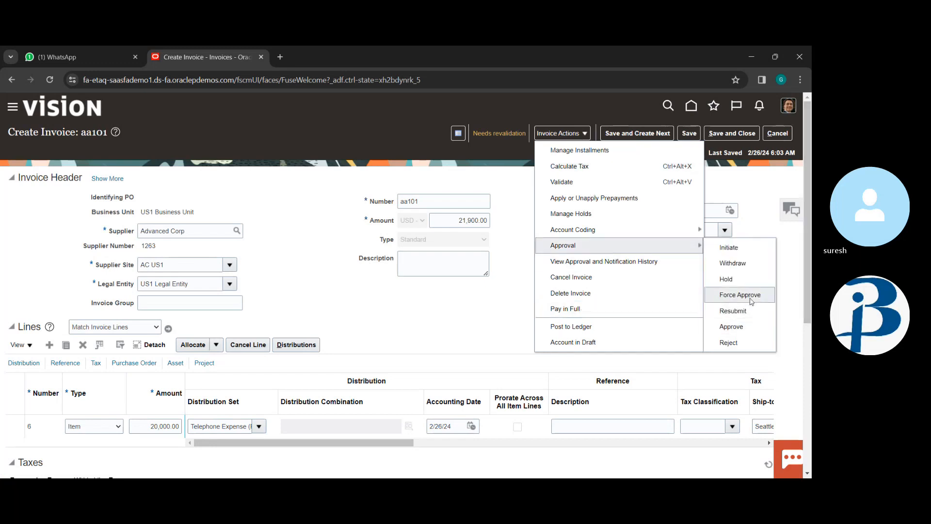
click(740, 295)
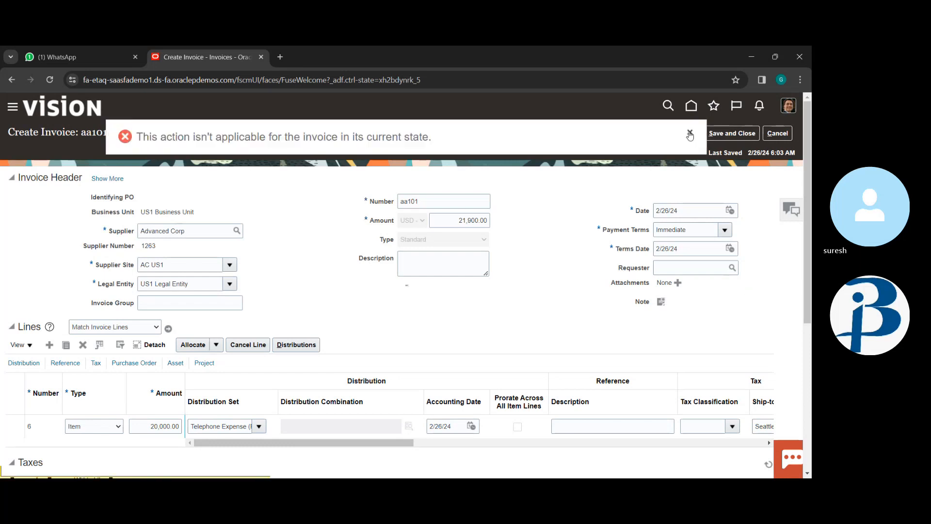
click(688, 132)
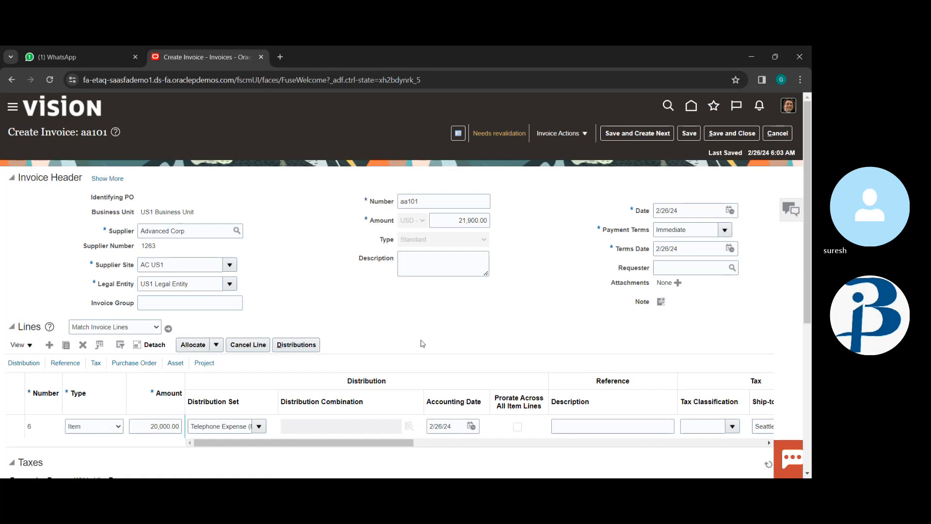
Step: Change the distribution set of line 6 to Advertising (Full) and save the invoice
scroll(422, 344, down, 5)
scroll(242, 284, up, 2)
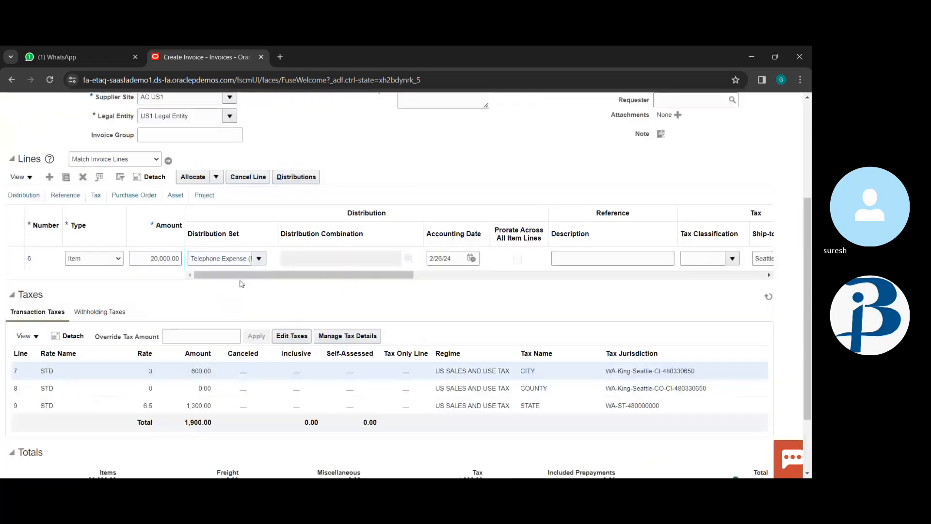
click(259, 258)
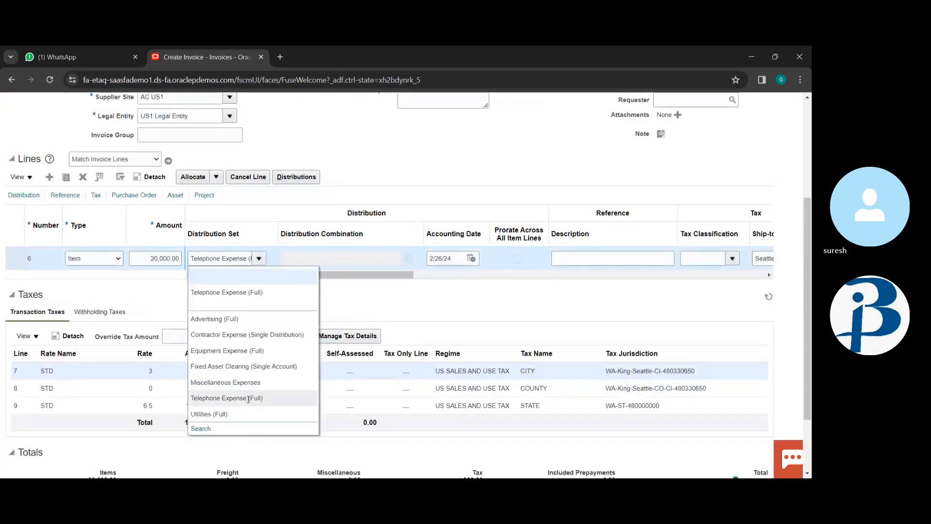
click(243, 315)
scroll(468, 171, up, 3)
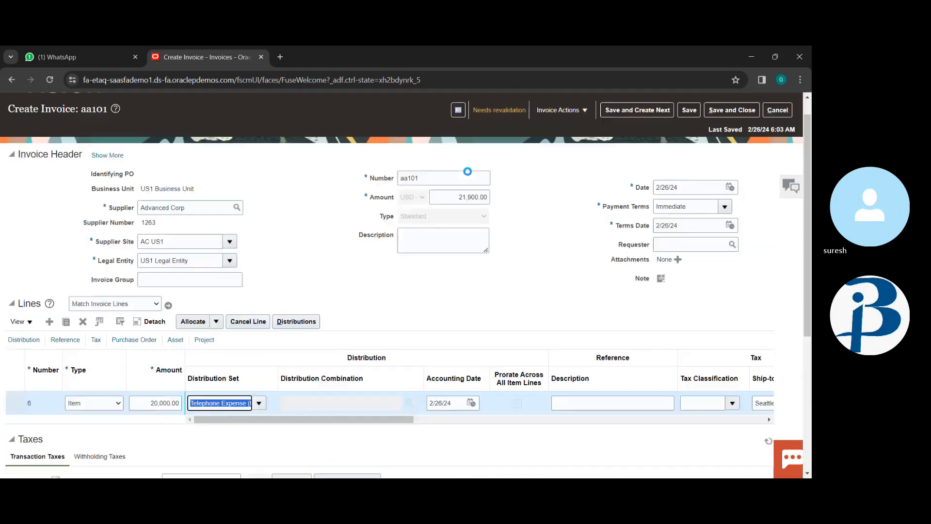
click(562, 109)
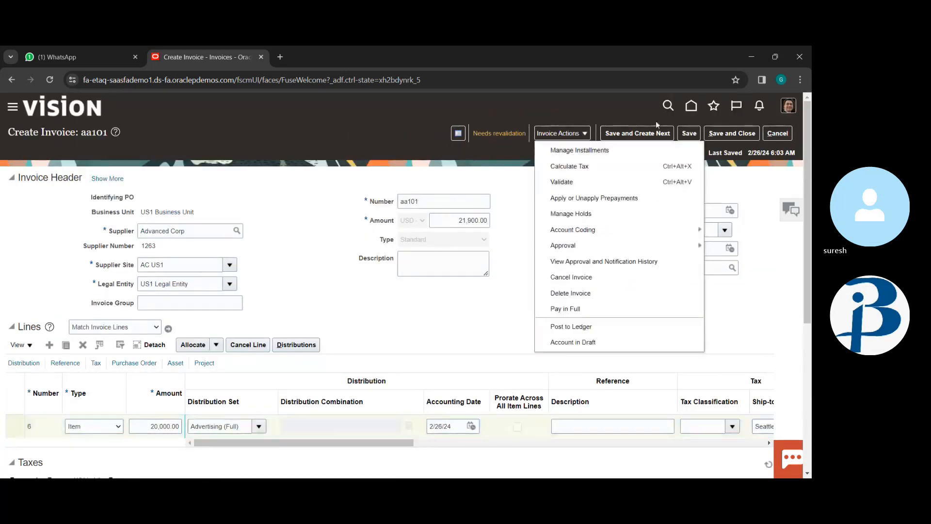
click(683, 130)
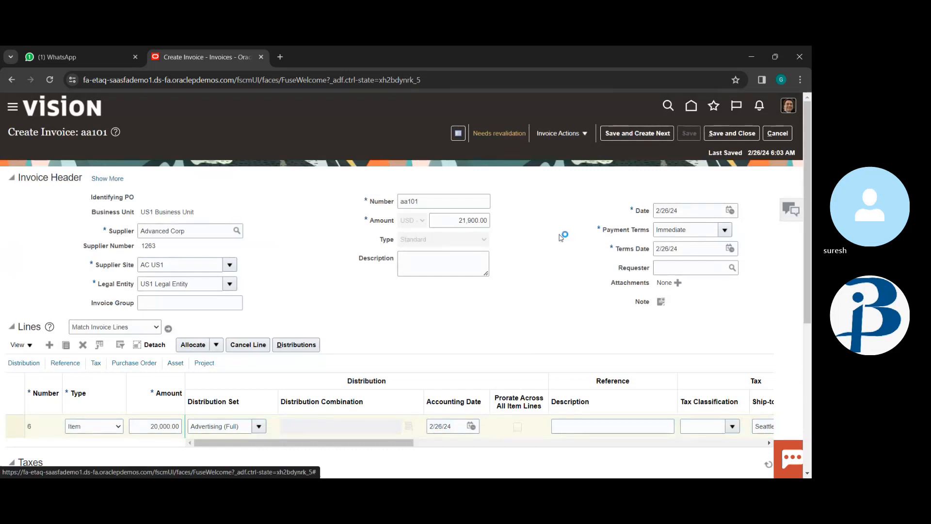
Step: Validate invoice aa101 with its Advertising (Full) line and check the statuses and holds in the invoice summary
click(573, 134)
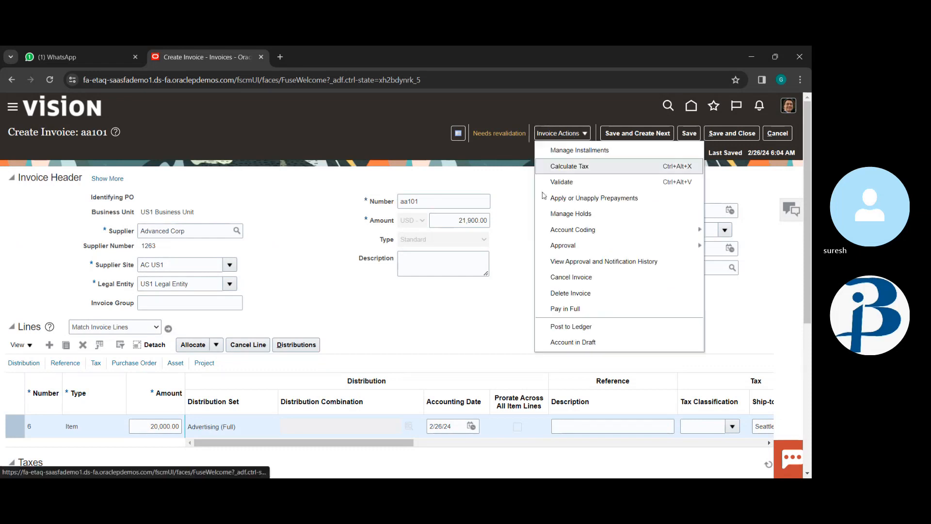
scroll(511, 275, down, 5)
scroll(512, 276, up, 5)
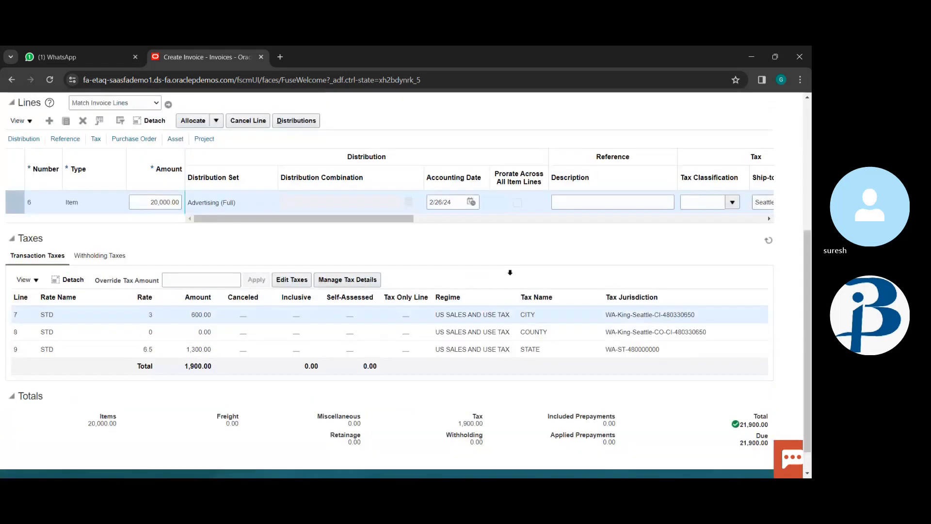
click(563, 134)
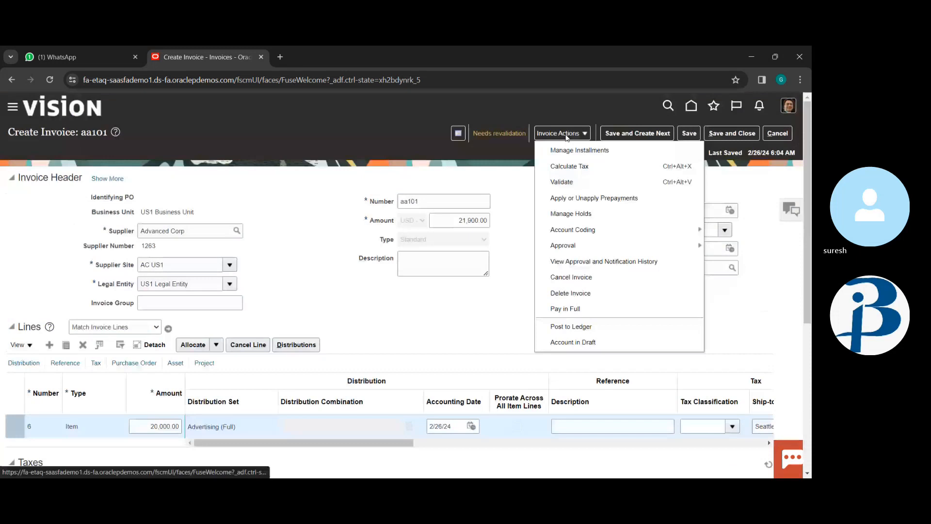
click(567, 183)
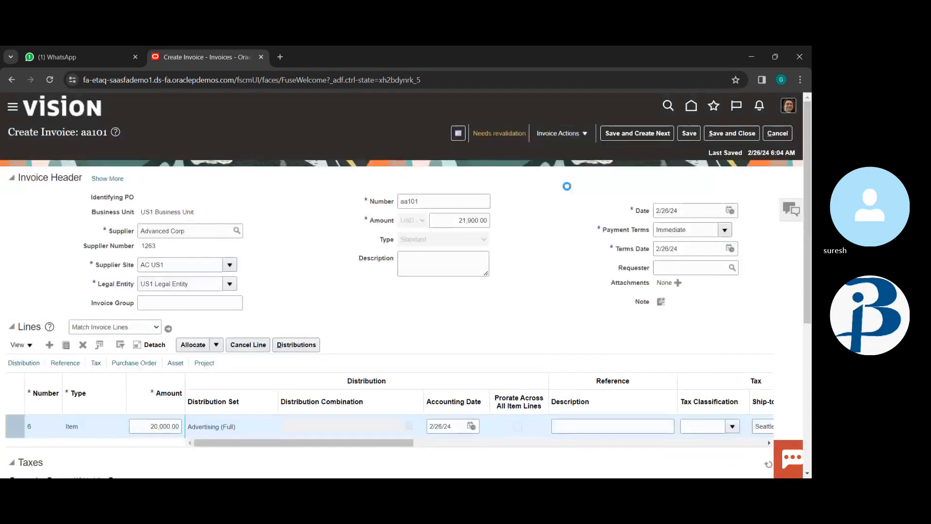
click(575, 137)
click(574, 183)
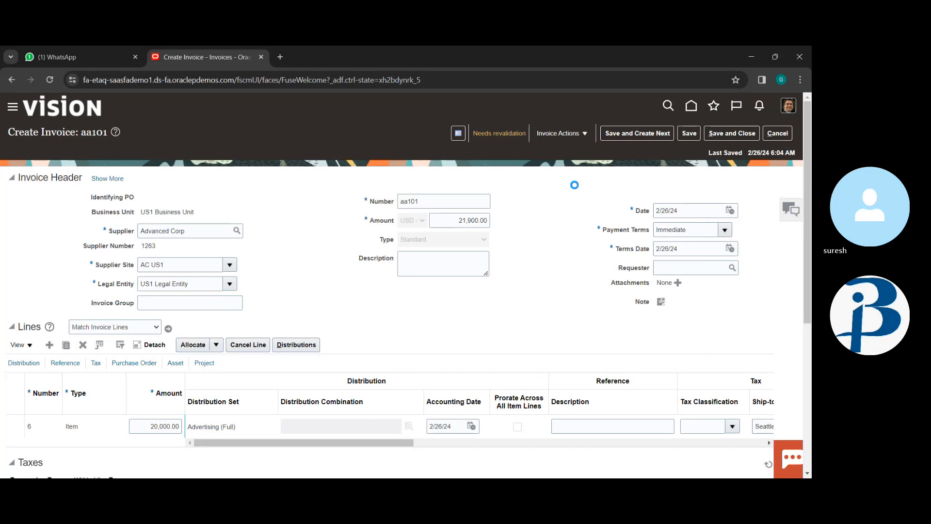
click(507, 135)
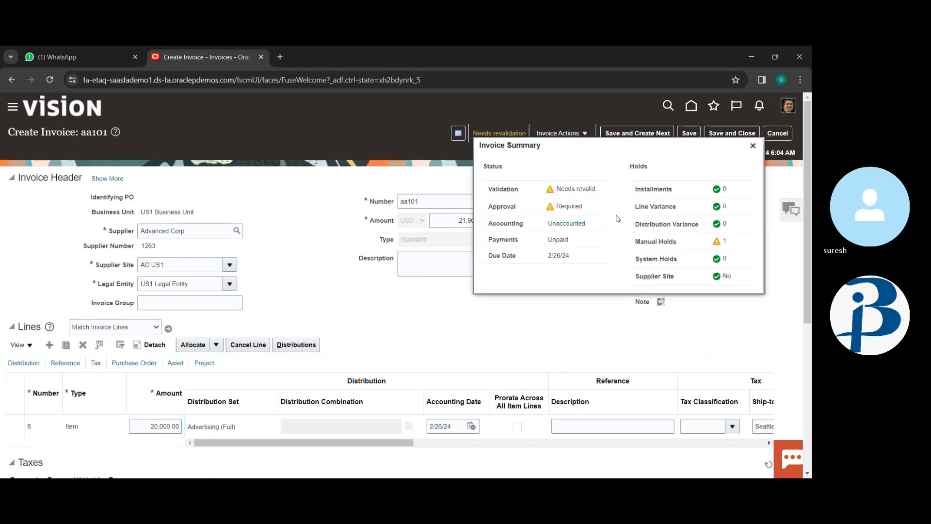
click(753, 145)
Step: Try to post invoice aa101 to the ledger and dismiss the resulting message
click(558, 134)
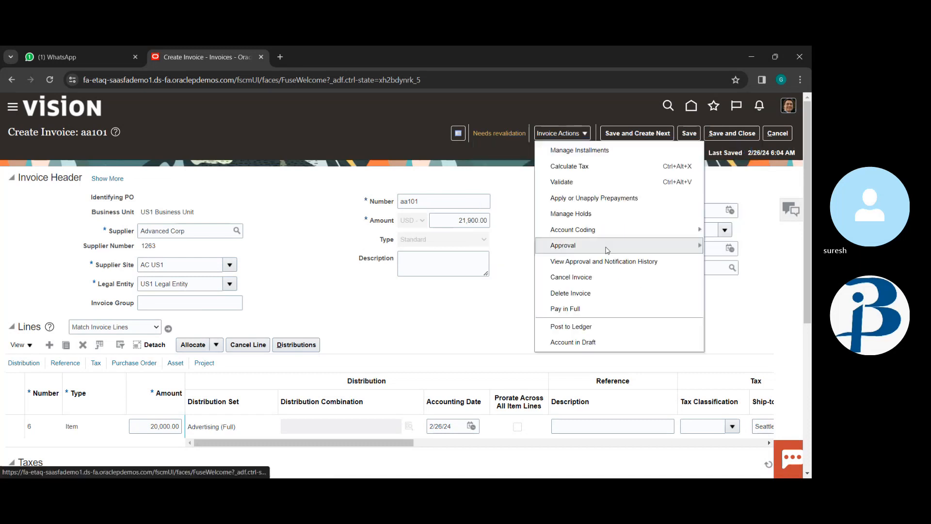
click(591, 333)
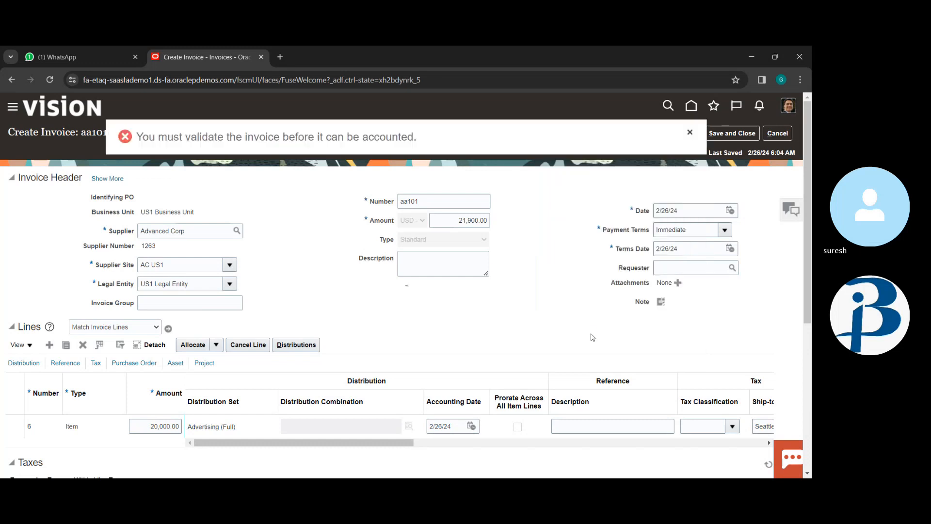
click(690, 133)
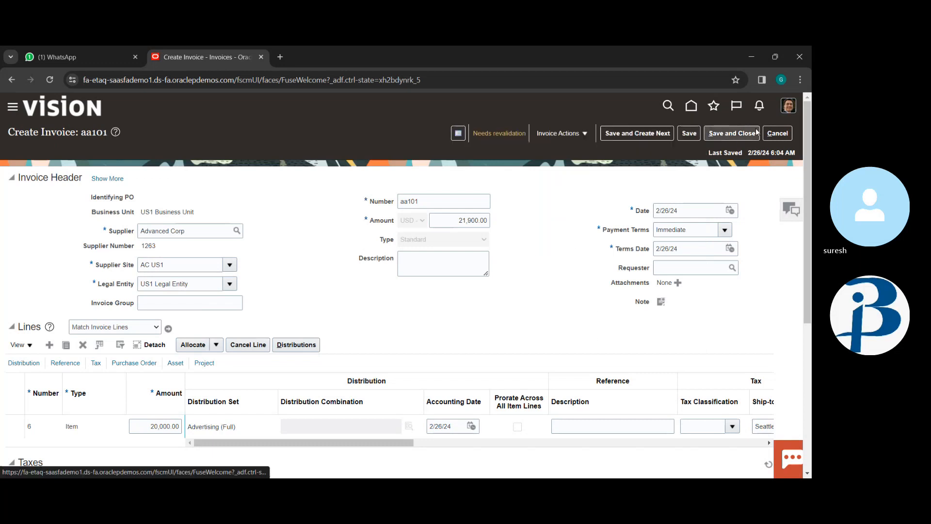
Step: Close invoice aa101 and start creating a new invoice
click(782, 136)
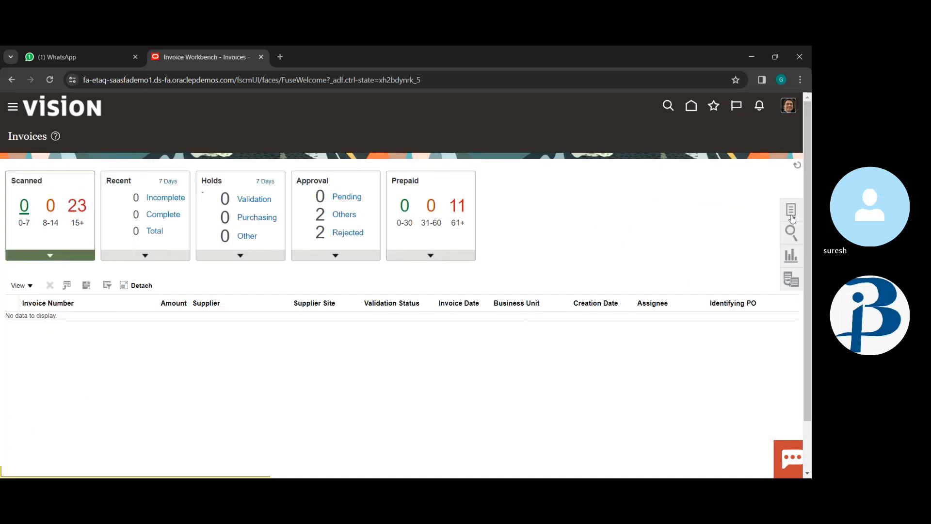
click(791, 212)
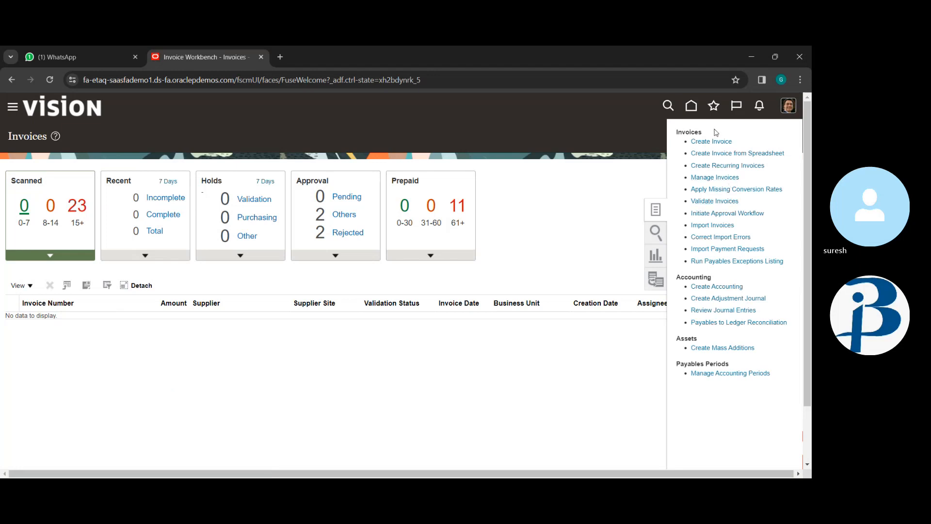
click(702, 142)
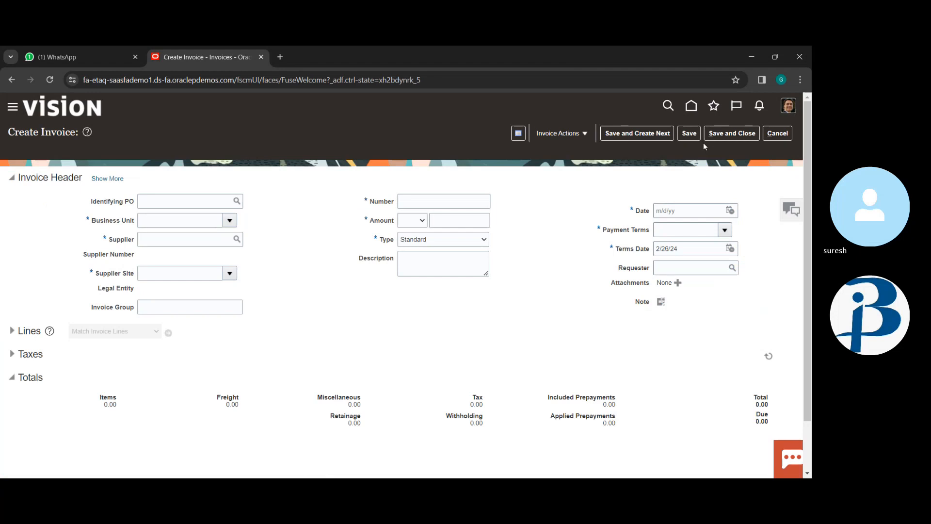
Step: Set the new invoice's business unit to US1 Business Unit and its supplier to Advanced Corp
click(214, 222)
text(us1)
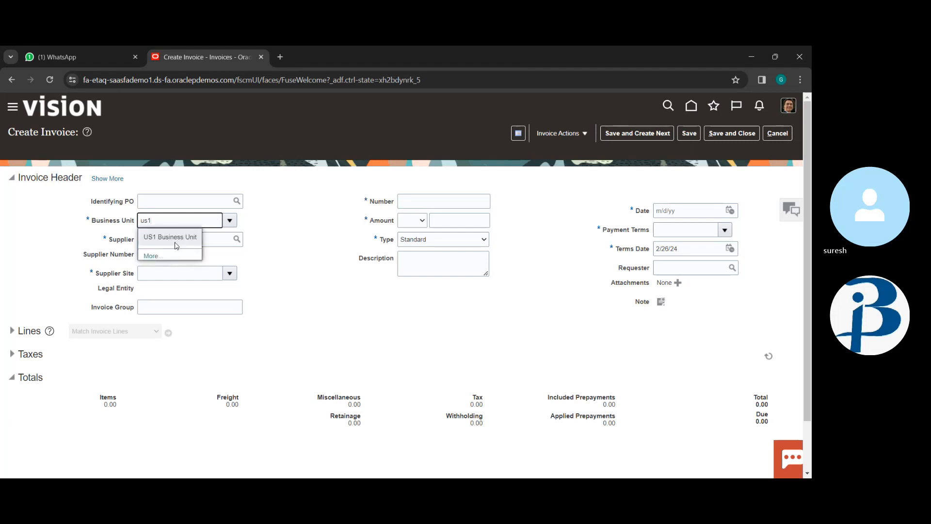
click(177, 237)
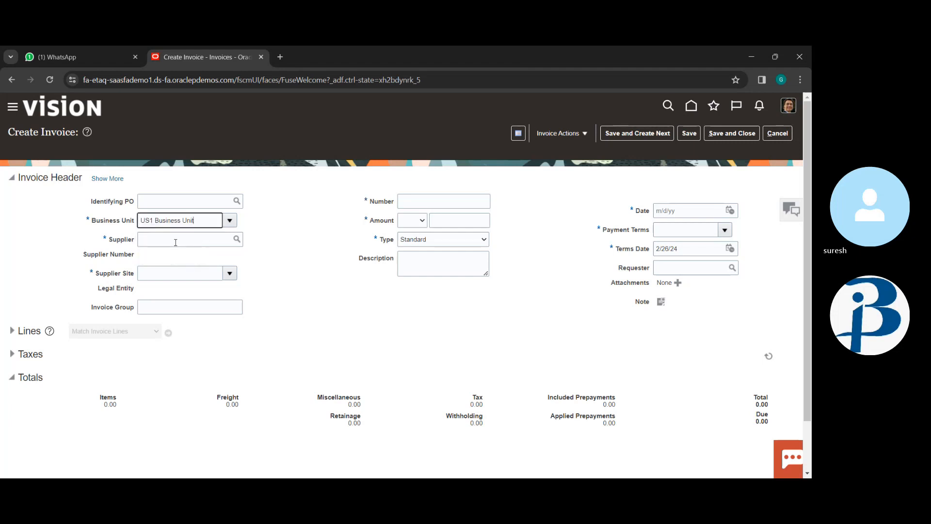
click(204, 240)
text(adv)
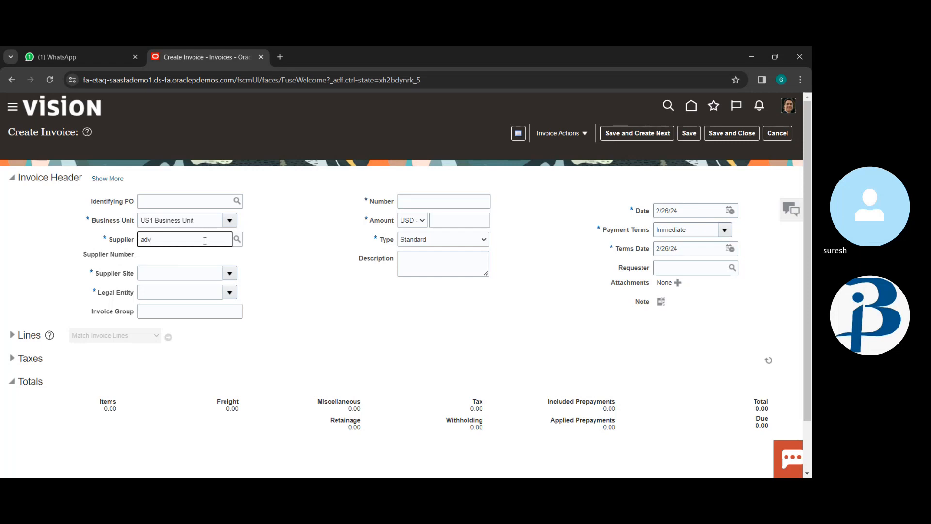
click(194, 255)
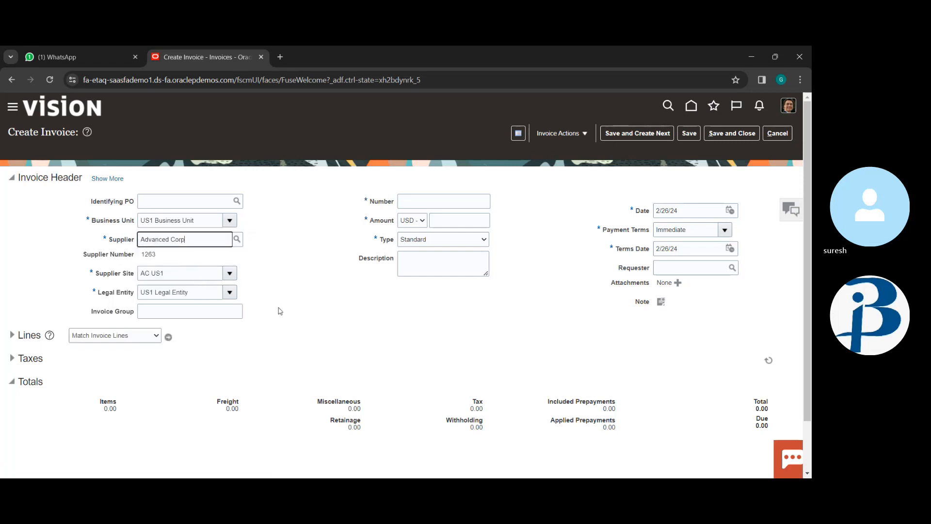
Step: Enter invoice number 201 and an invoice amount of 1,000 USD in the header
click(450, 202)
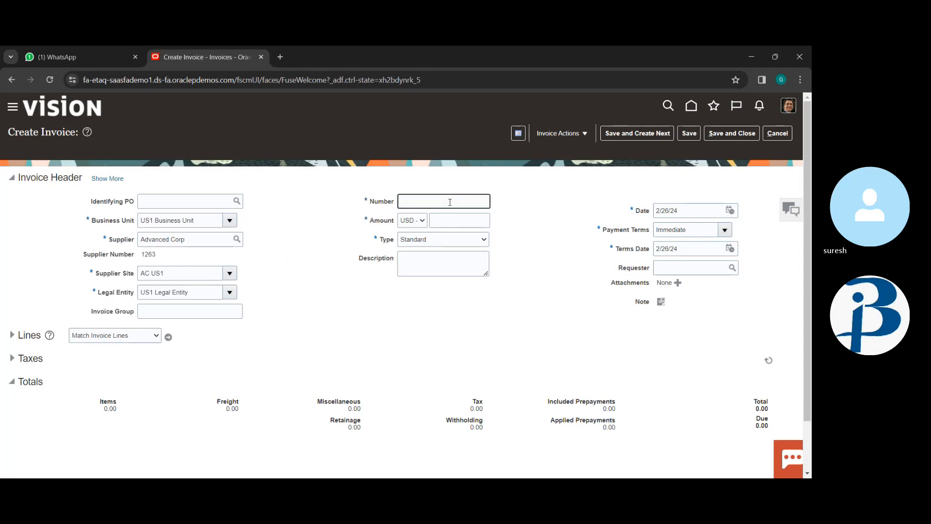
text(201)
click(467, 219)
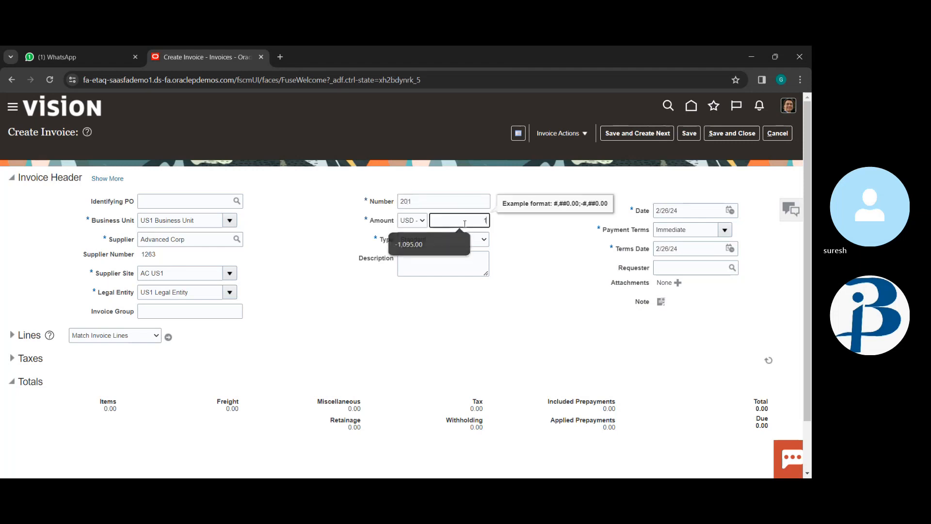
text(10000)
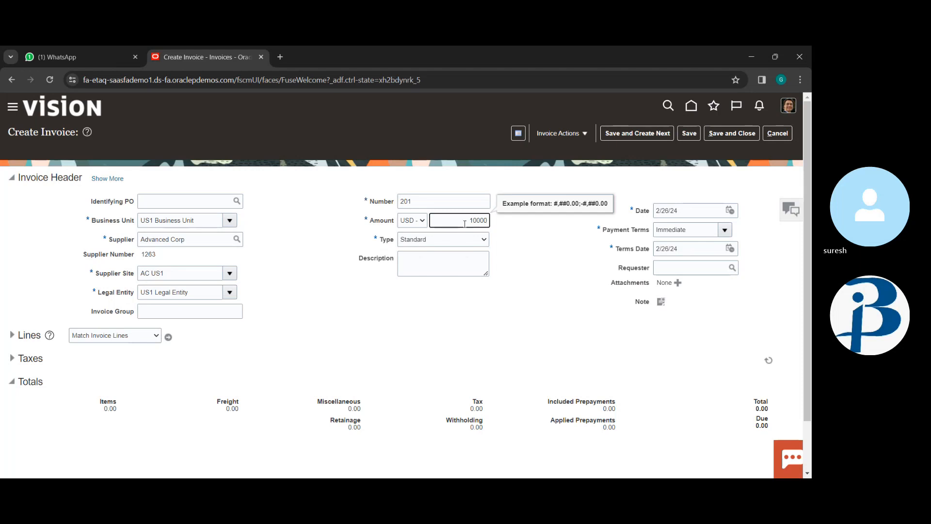
key(BackSpace)
Step: Build the distribution combination of invoice line 1 with account 63580 and cost center 120
scroll(667, 306, down, 2)
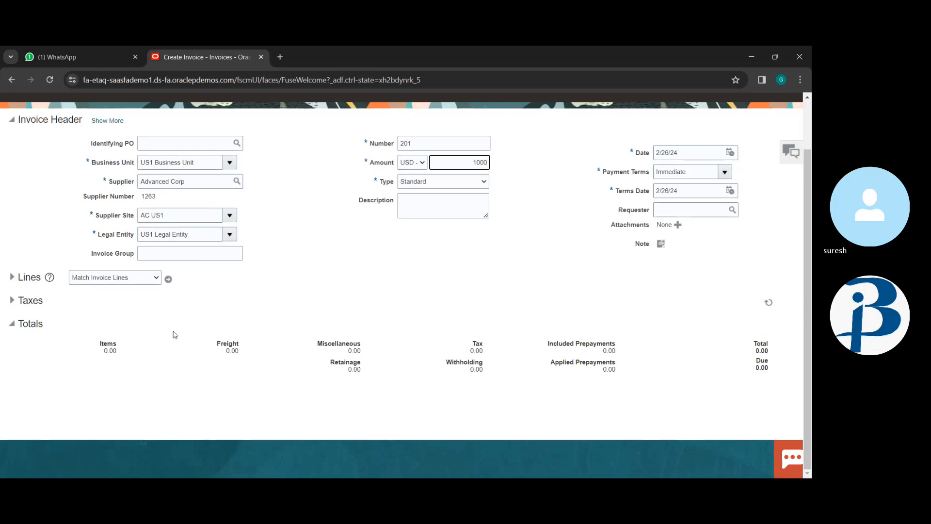
click(9, 279)
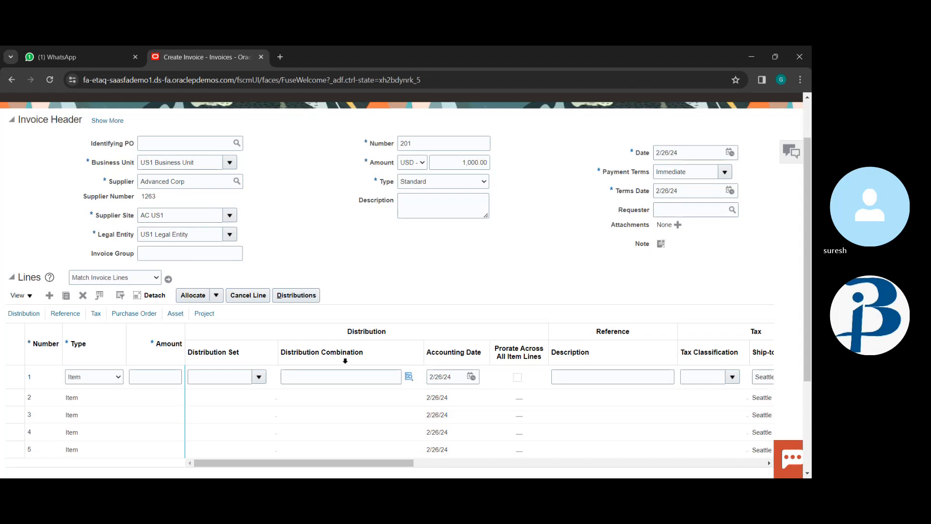
click(409, 379)
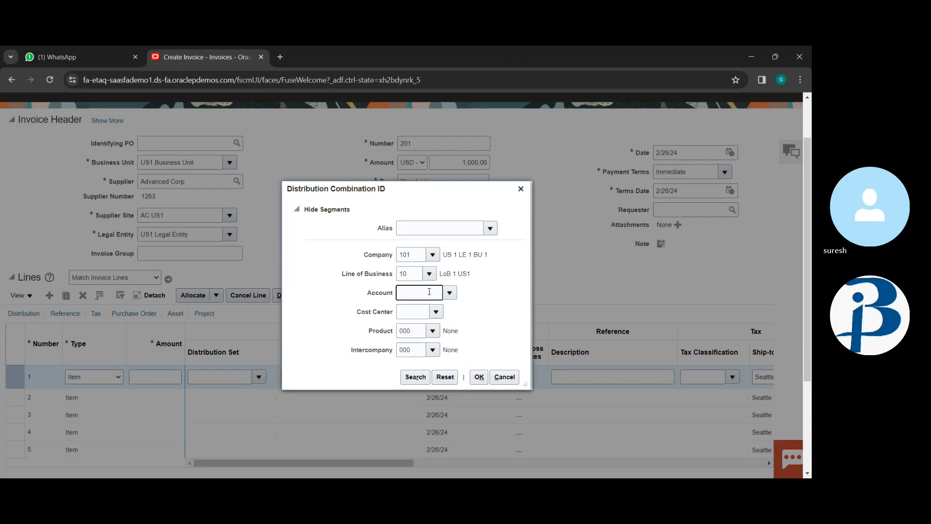
text(63580)
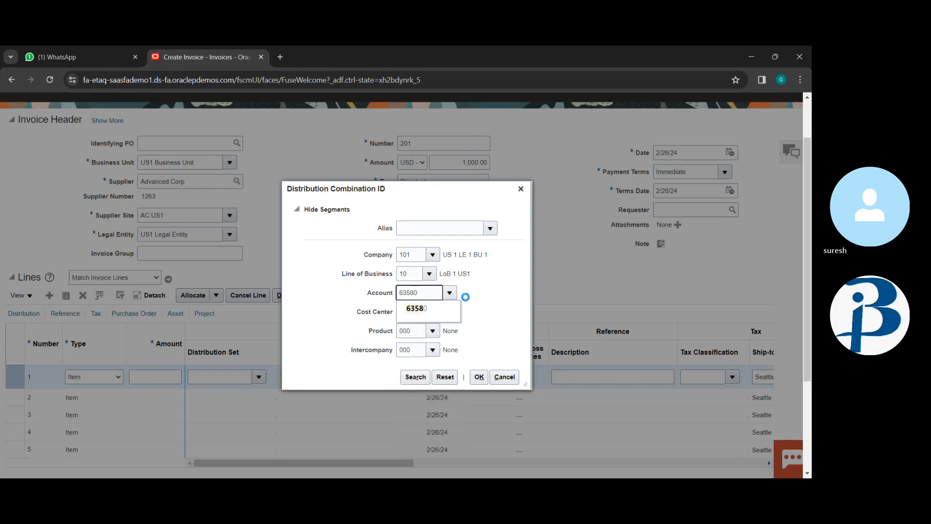
click(436, 311)
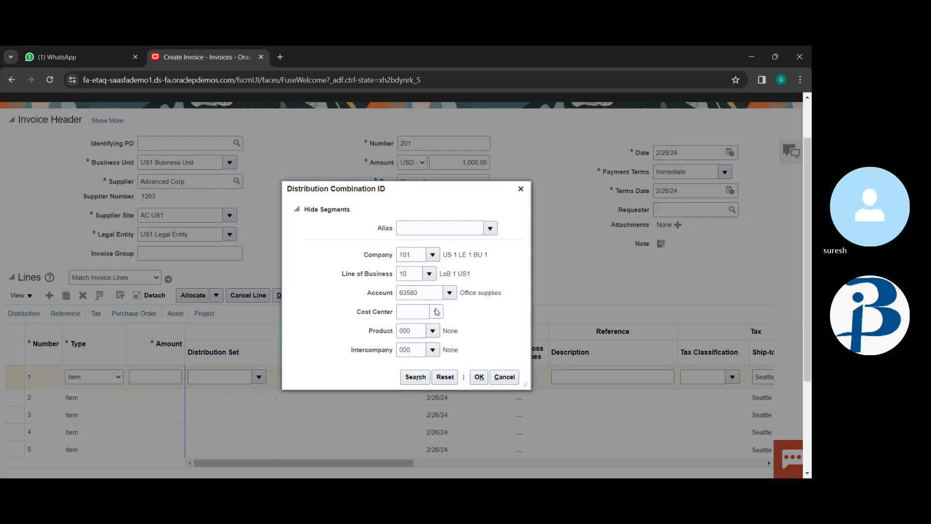
click(408, 317)
text(120)
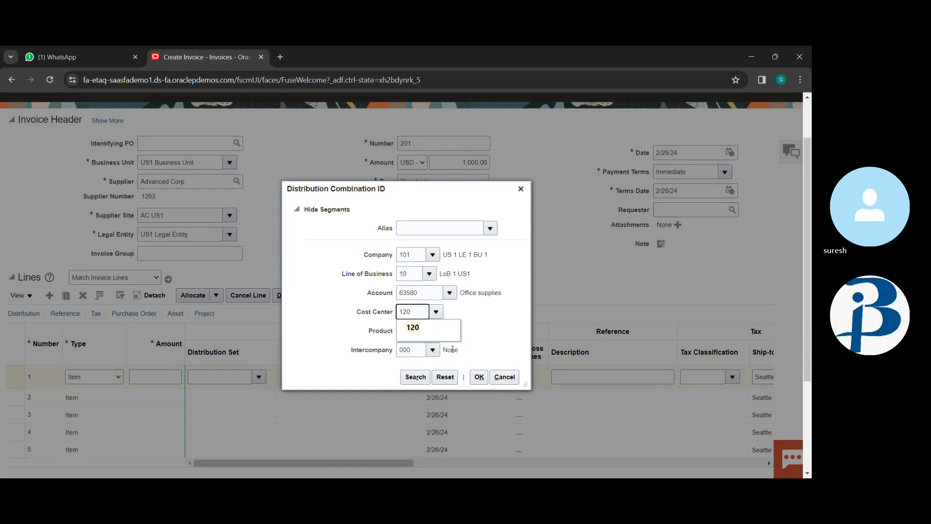
click(434, 328)
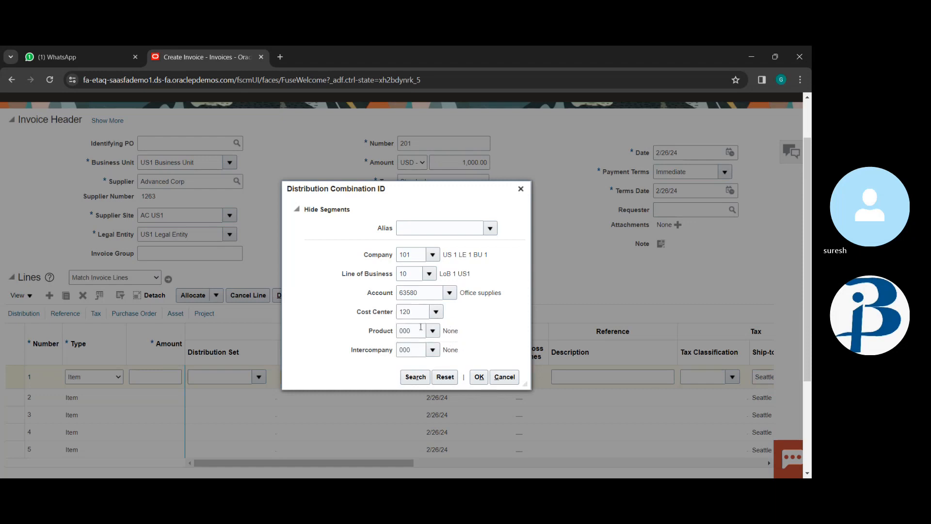
click(480, 378)
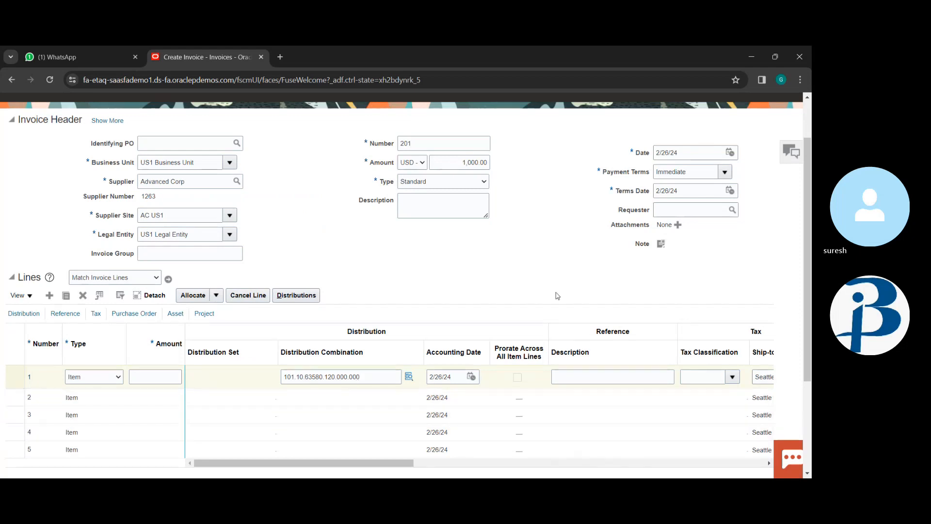
Step: Try to save invoice 201 and dismiss the resulting message
scroll(557, 295, up, 2)
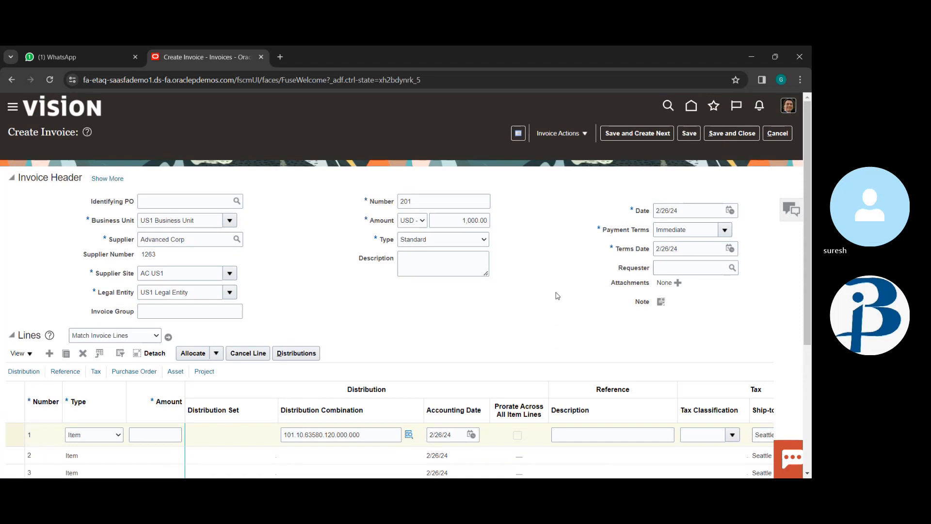
scroll(557, 296, down, 2)
scroll(557, 295, up, 2)
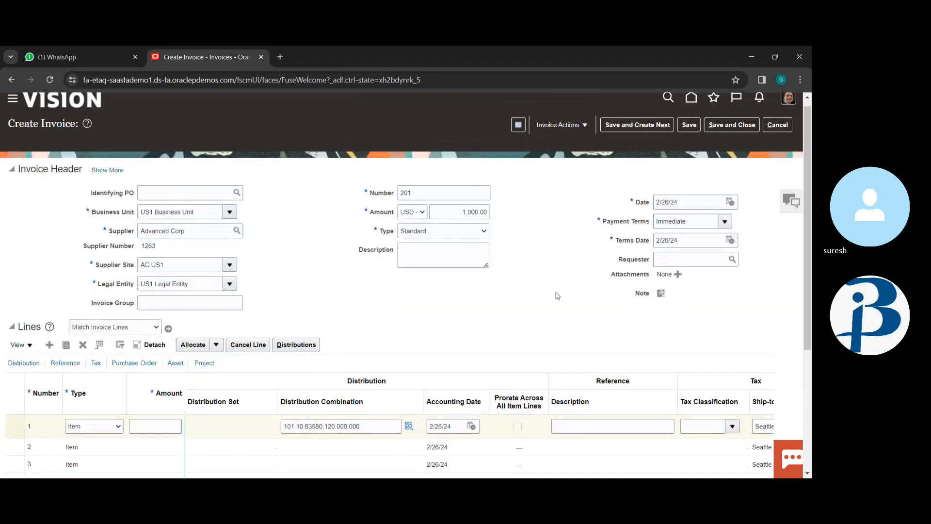
scroll(557, 295, down, 2)
scroll(557, 295, down, 2)
scroll(557, 295, up, 3)
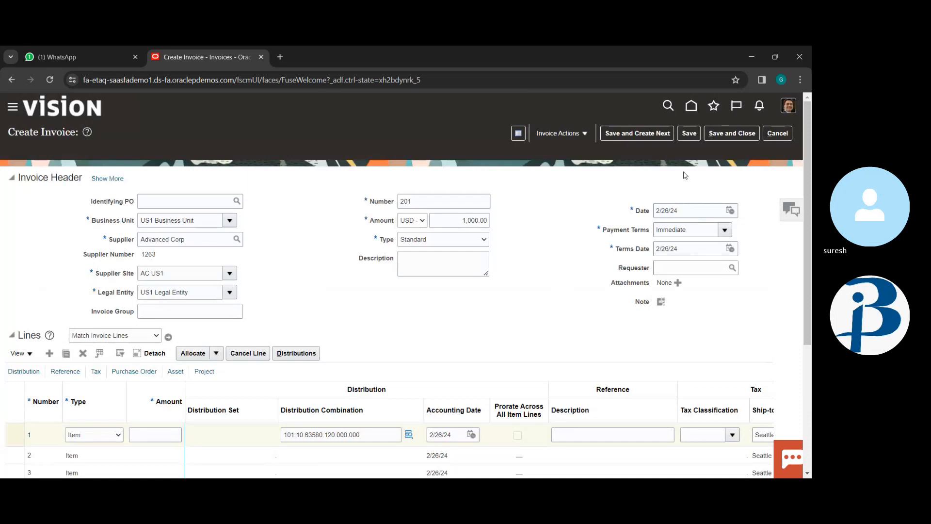
click(688, 134)
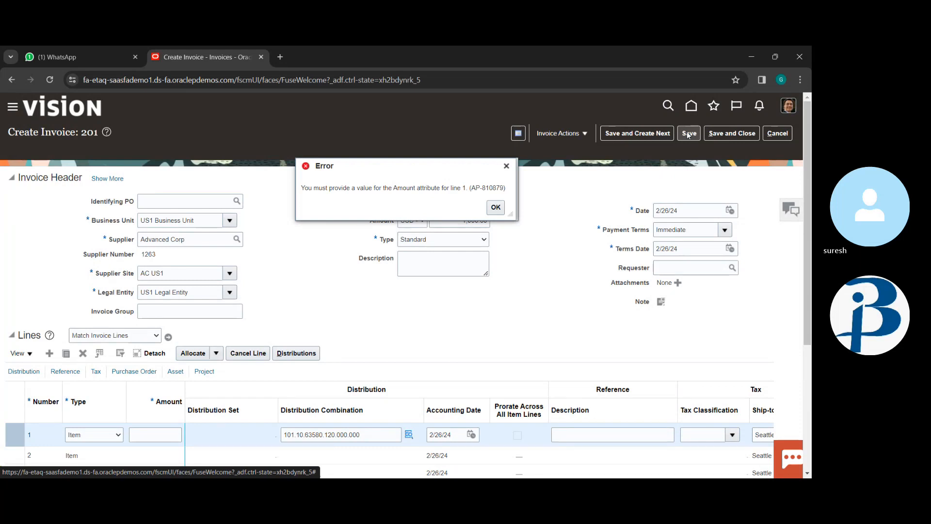
click(495, 207)
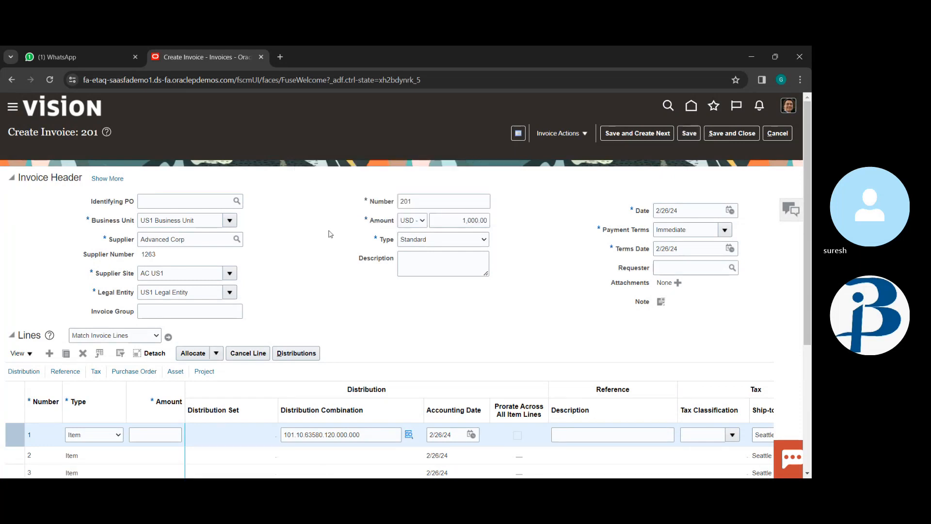
Step: Set the amount of line 1 to 1,000 and save invoice 201
click(164, 435)
text(1000)
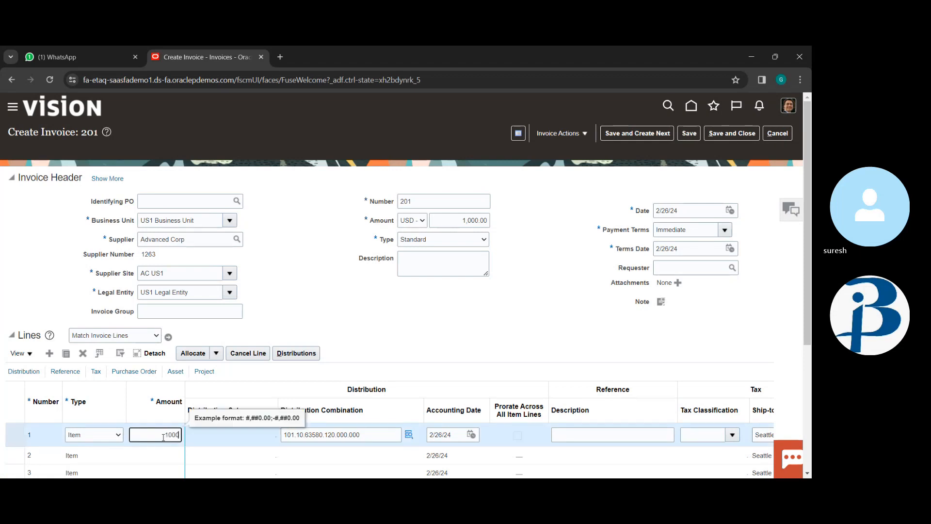
click(696, 137)
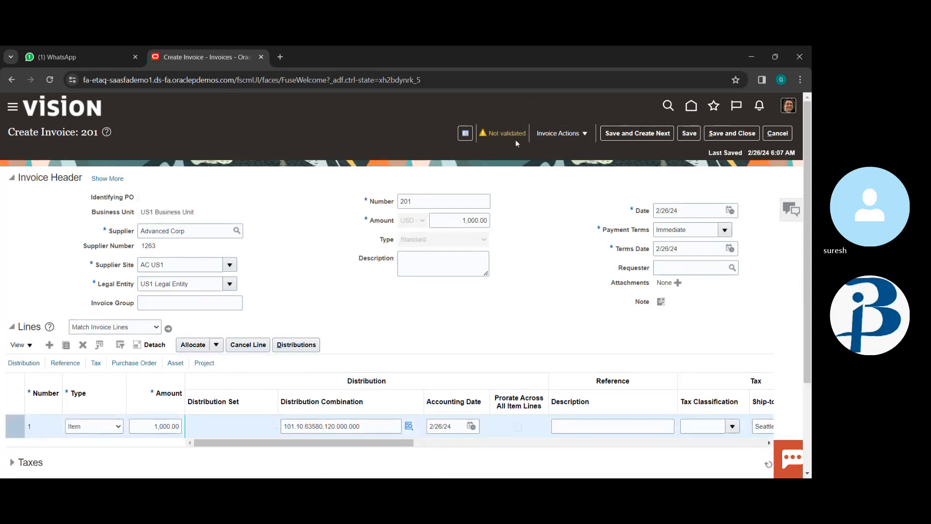
Step: Validate invoice 201 and check its tax and total amounts
scroll(450, 295, down, 3)
scroll(450, 295, up, 3)
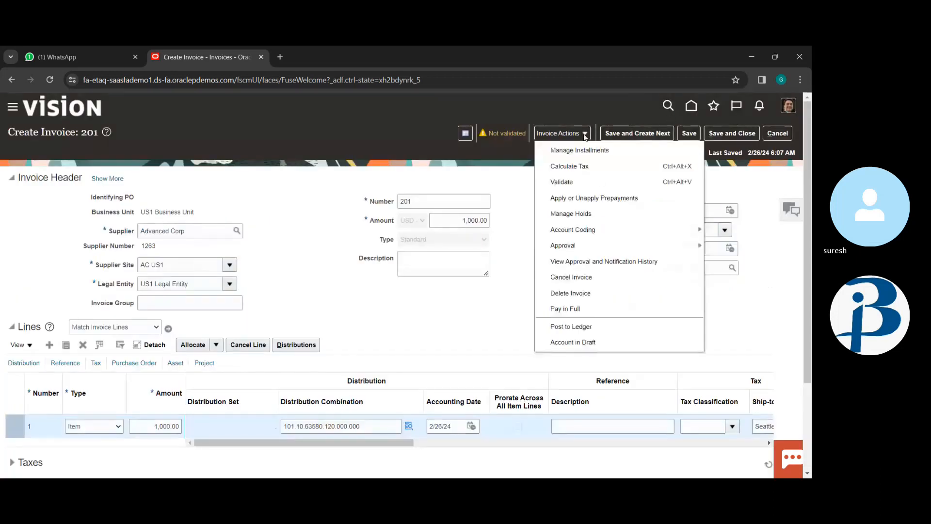
click(585, 134)
click(583, 186)
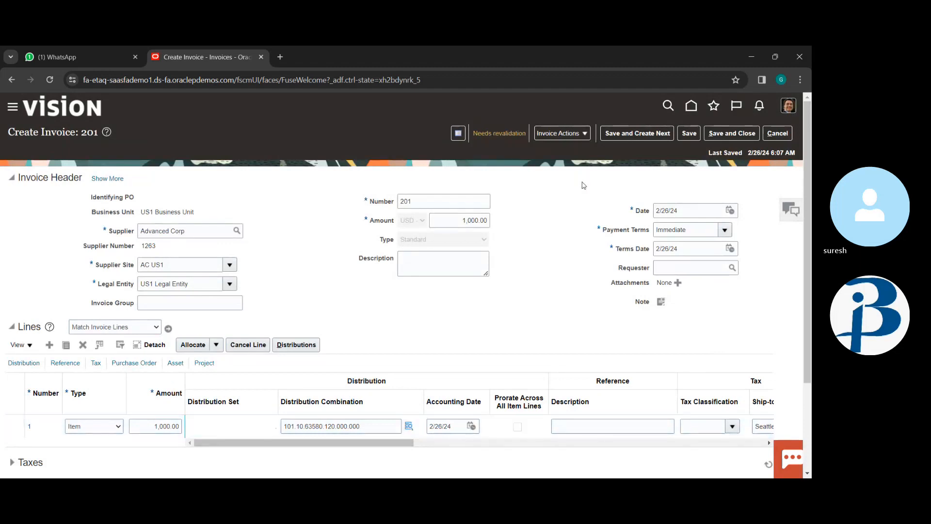
scroll(551, 275, down, 3)
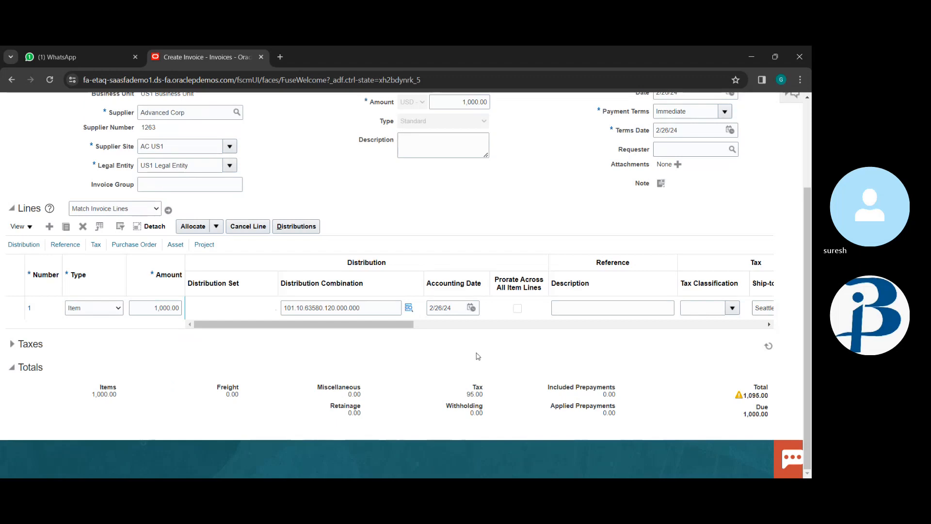
Step: Change the header amount of invoice 201 to 1,095 and save the invoice
scroll(485, 215, up, 3)
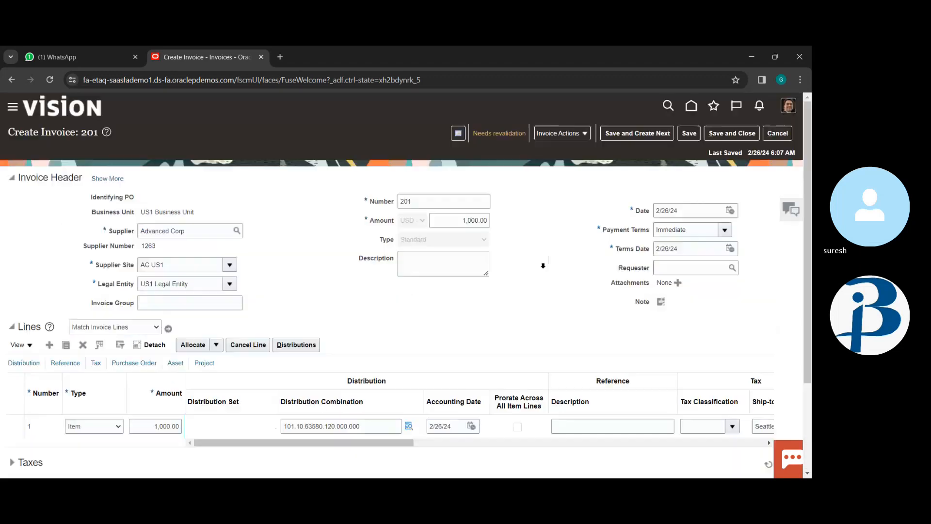
click(474, 217)
key(BackSpace)
key(BackSpace)
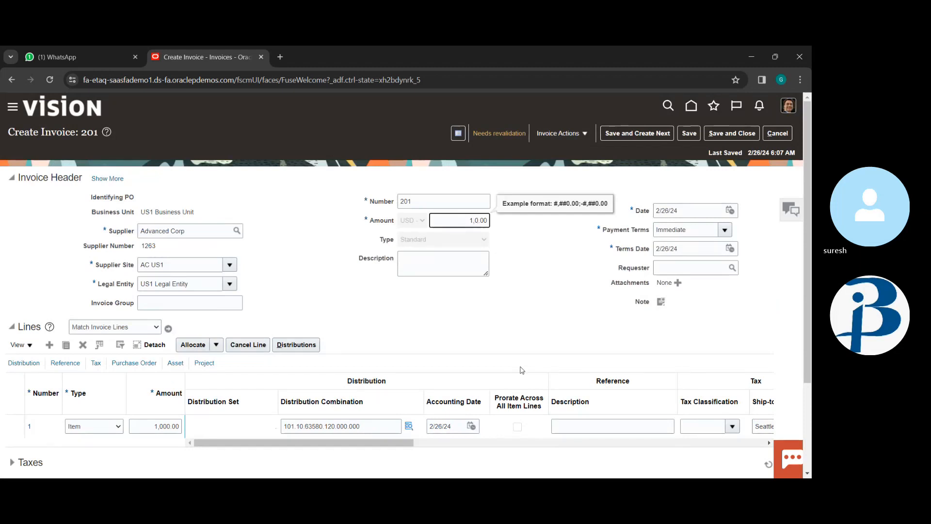
text(95)
click(687, 136)
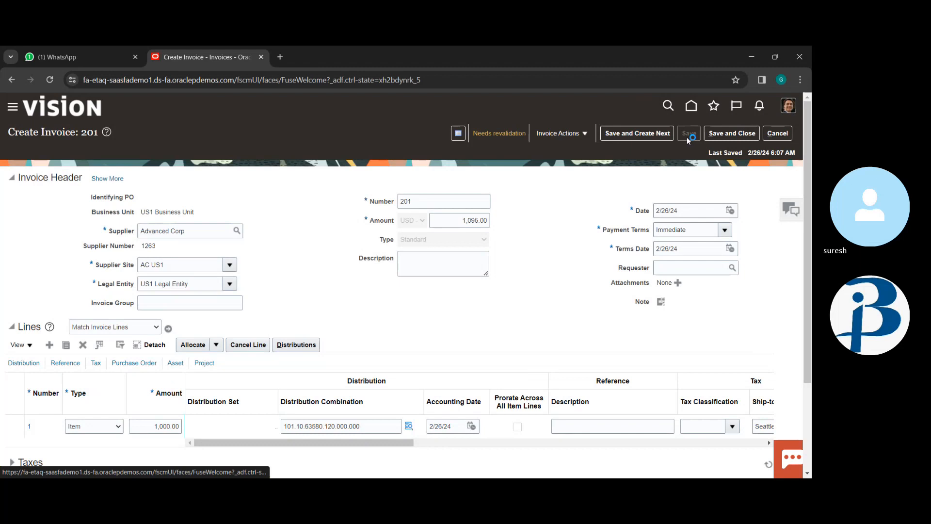
Step: Validate invoice 201 with its 1,095 amount and check the statuses and holds in the invoice summary
click(575, 134)
click(578, 176)
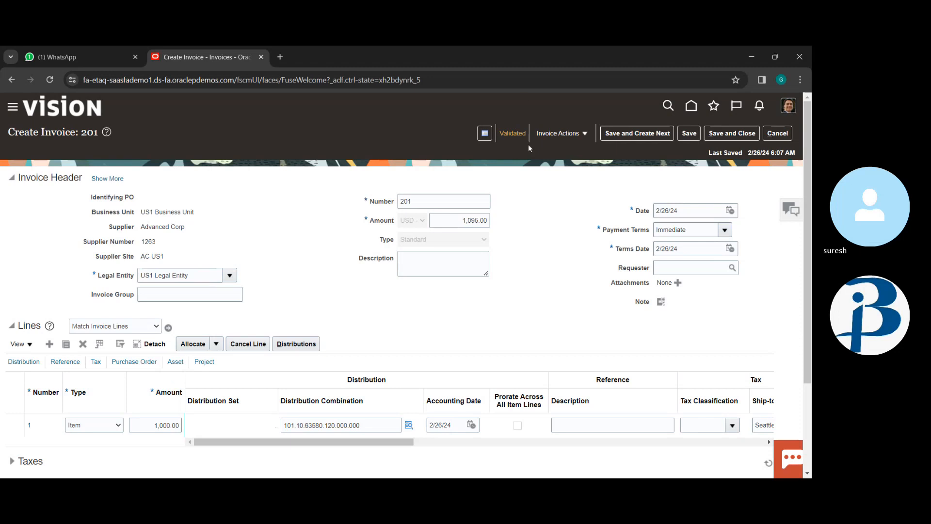
click(514, 131)
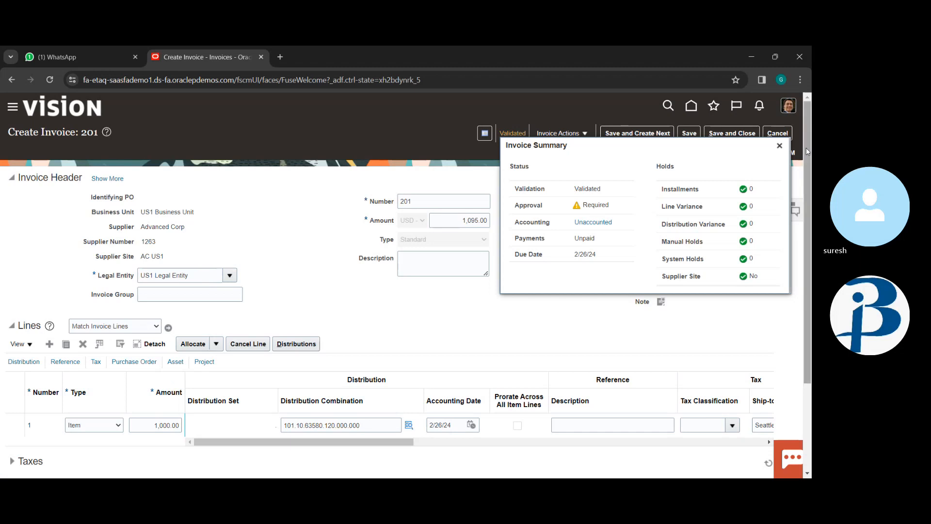
click(778, 146)
Step: Try to force-approve the validated invoice 201
click(580, 133)
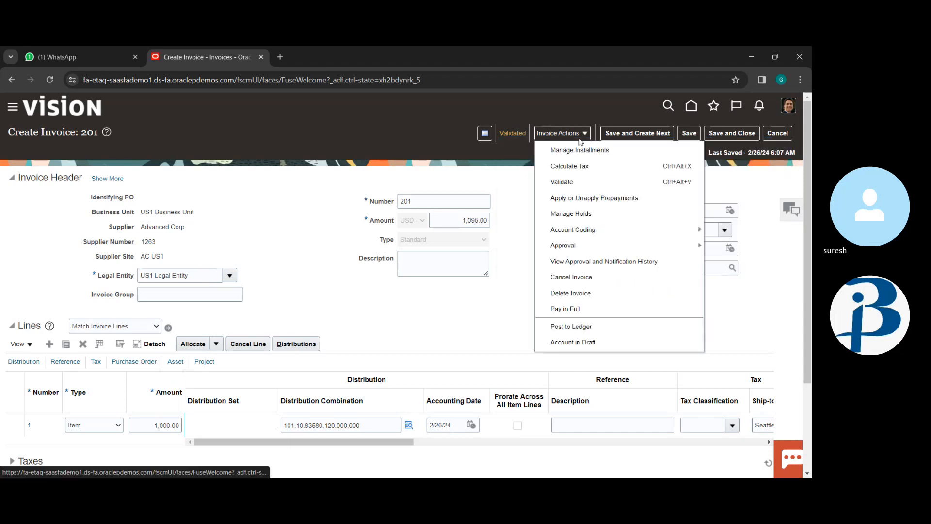
mouse_move(663, 246)
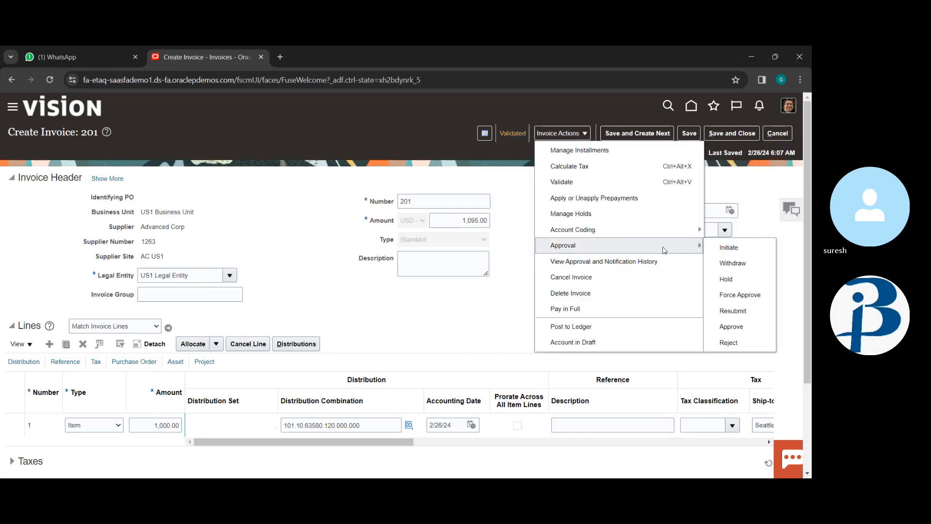
click(740, 295)
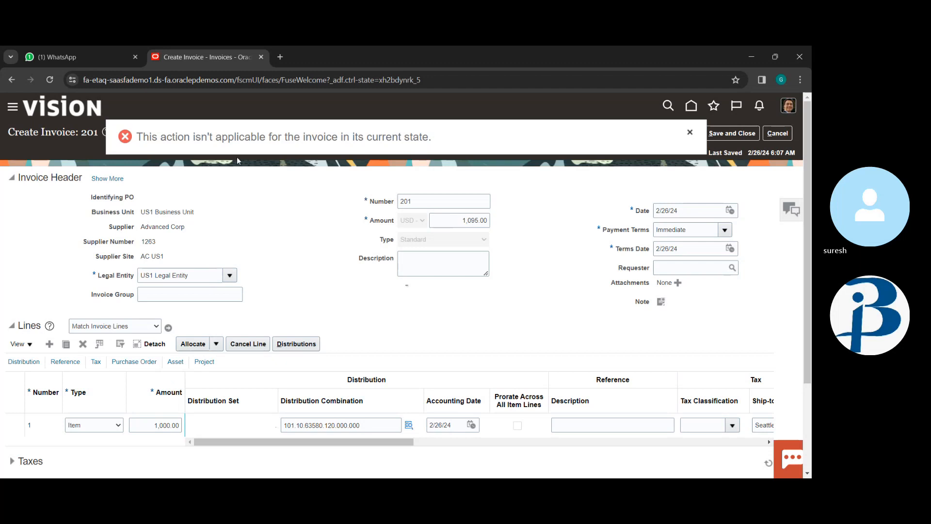
click(690, 131)
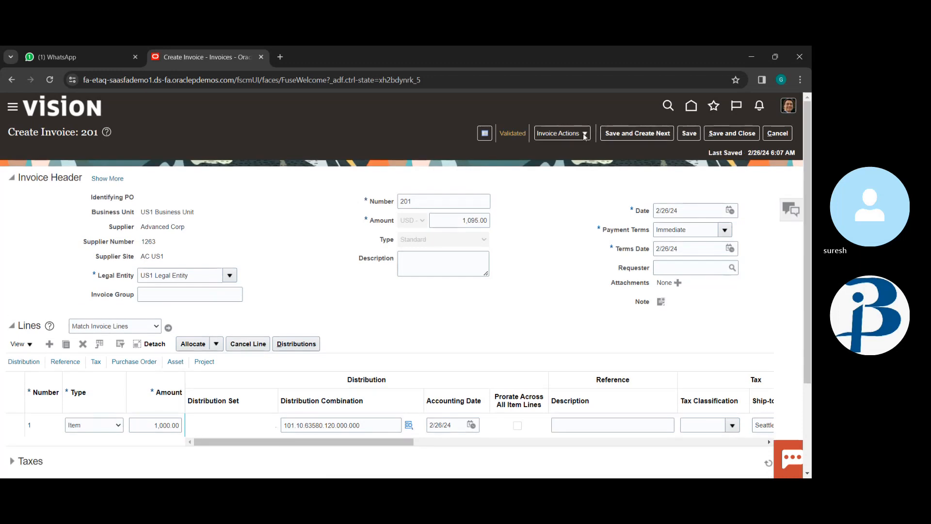
Step: Post invoice 201 to the ledger and review its accounting lines in the US Primary Ledger
click(584, 134)
click(631, 328)
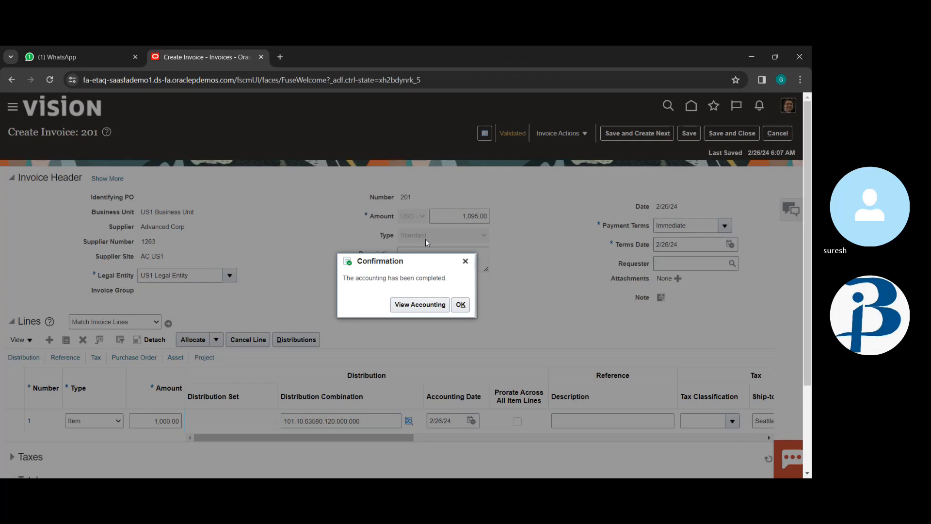
click(420, 305)
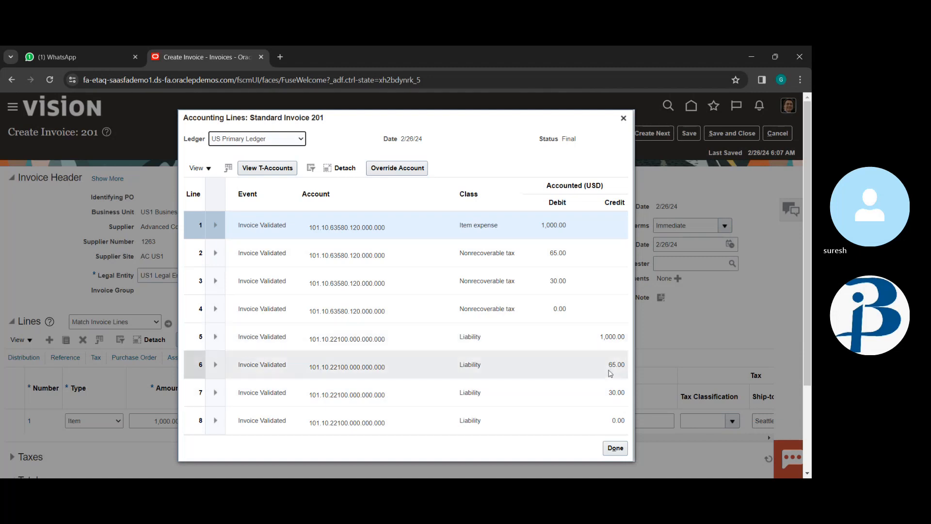
click(615, 447)
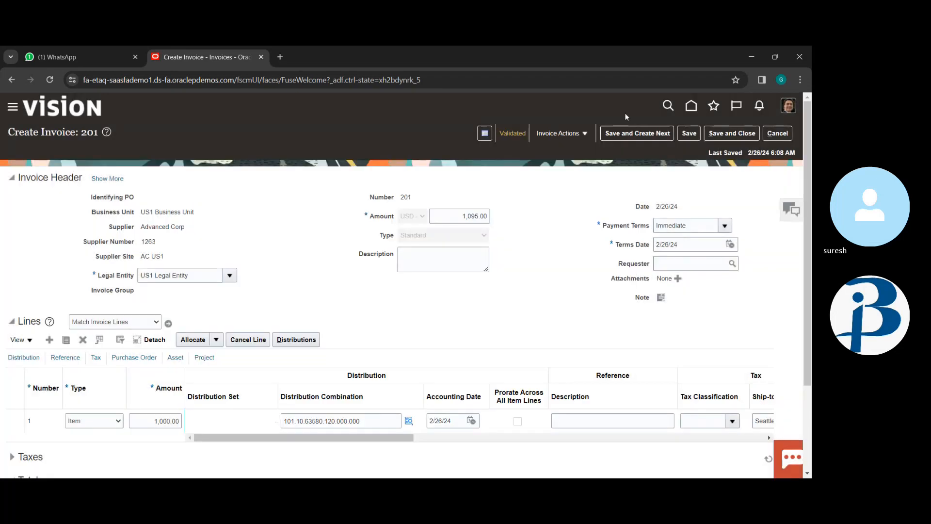
Step: Try again to force-approve invoice 201 after its accounting
click(563, 133)
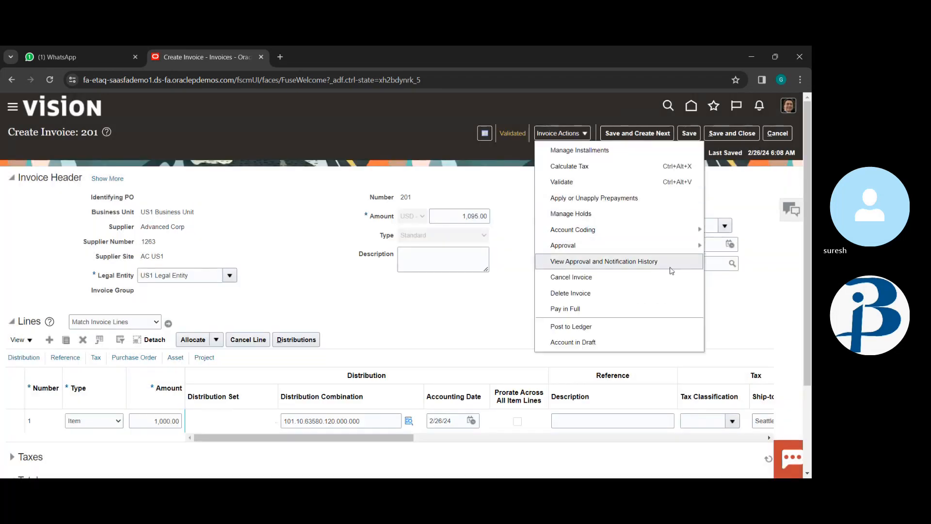
mouse_move(678, 245)
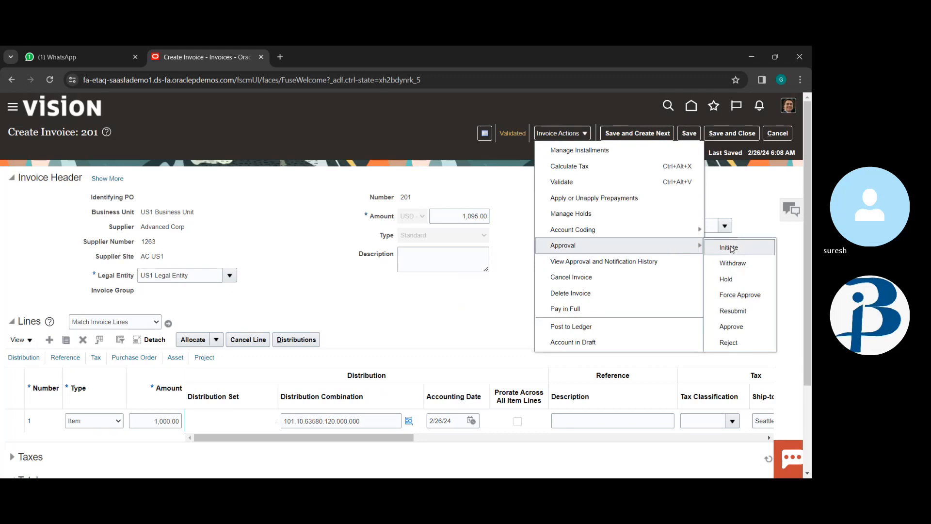
click(747, 294)
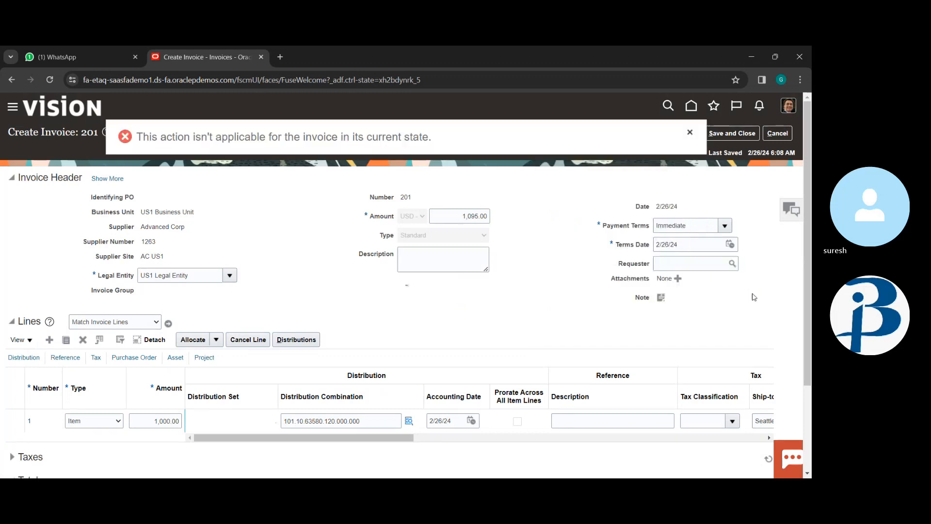
click(690, 133)
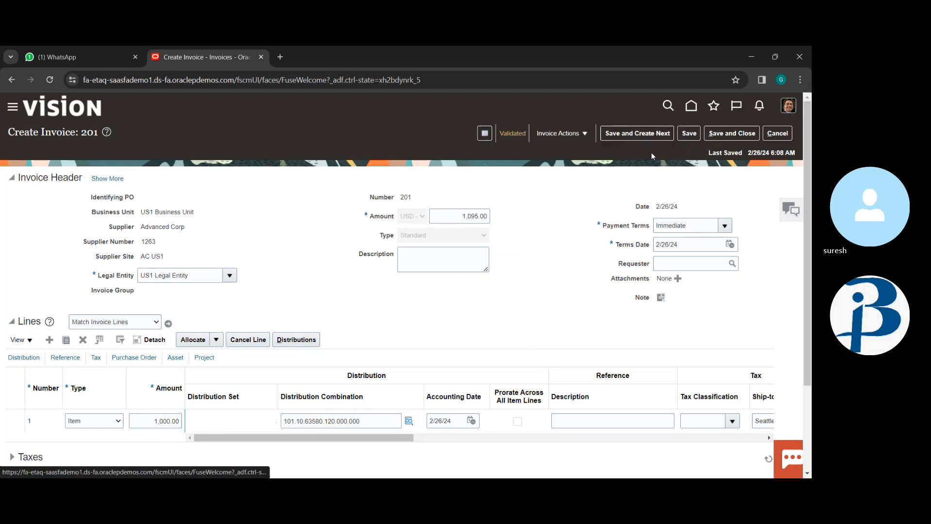
Step: Open the Approvals tasks page and check it for pending approvals
click(12, 107)
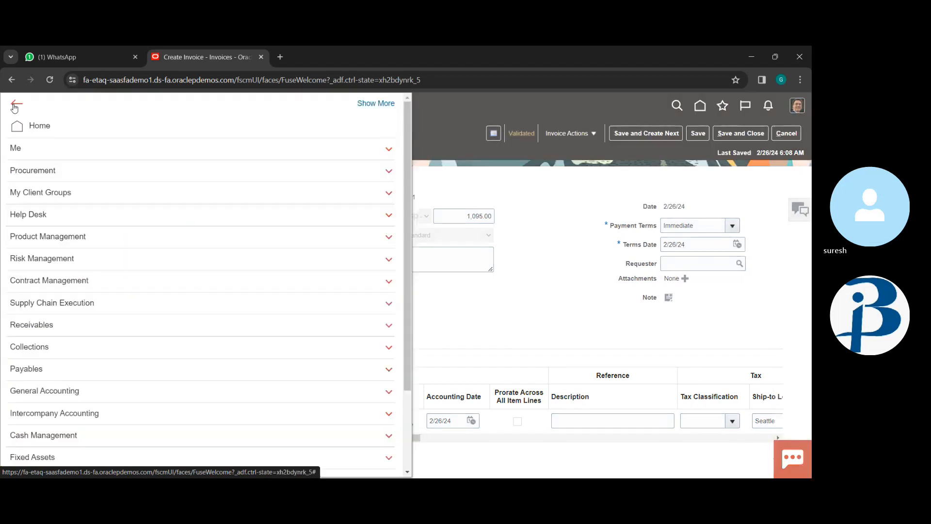
scroll(246, 243, down, 2)
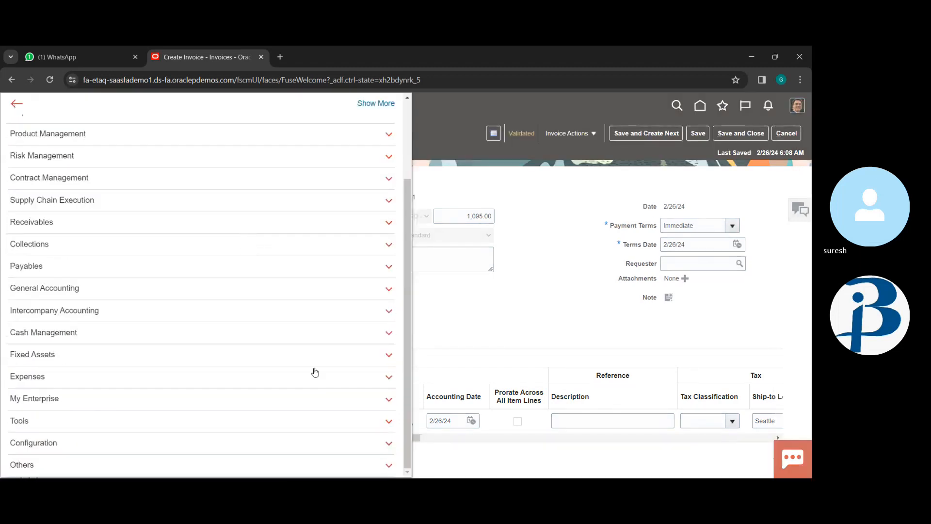
click(389, 422)
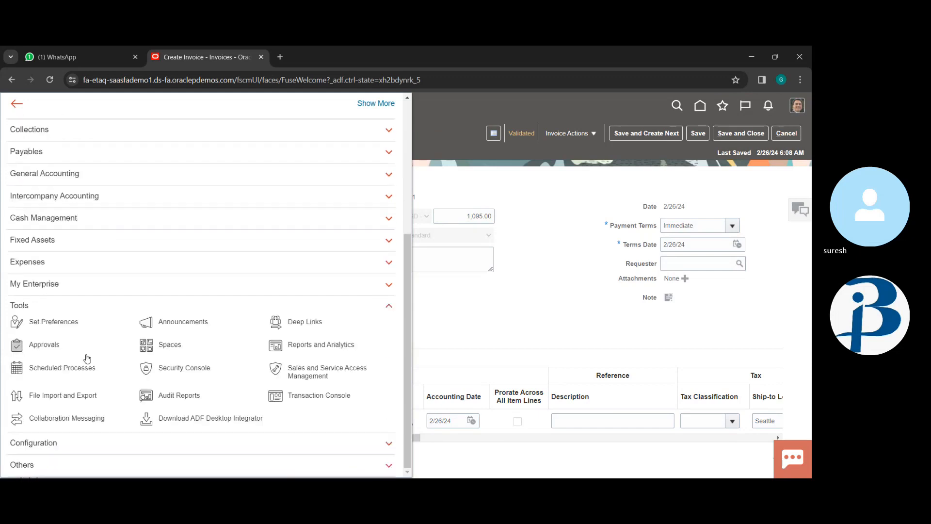
click(23, 344)
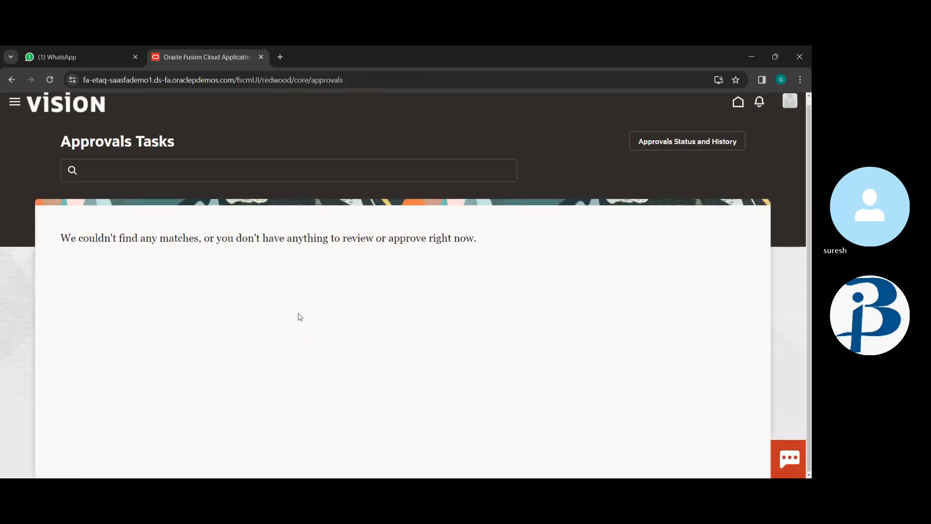
scroll(383, 246, up, 1)
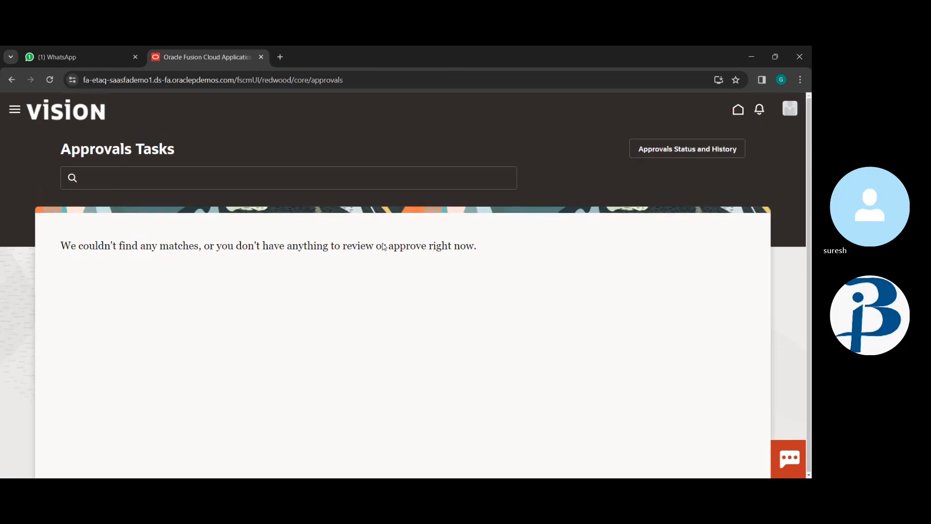
Step: Open Setup and Maintenance and look through the Financials functional areas
click(14, 110)
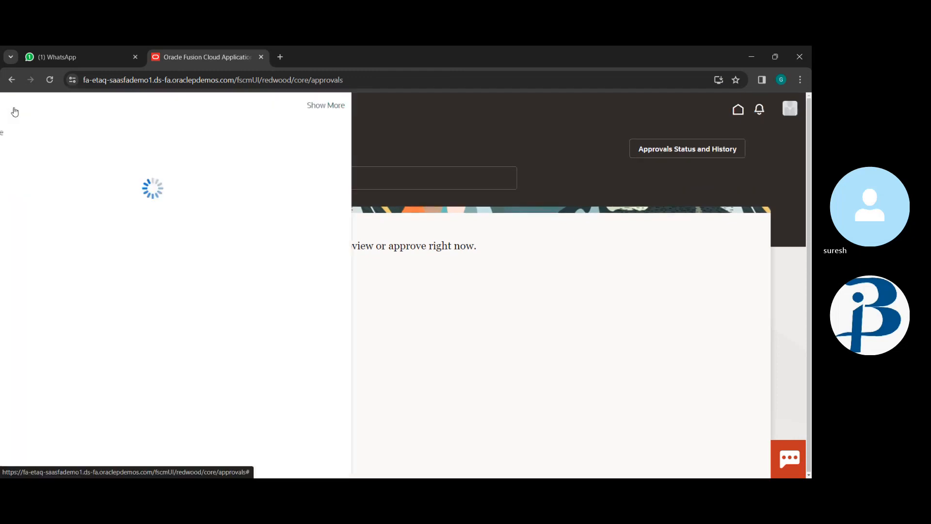
scroll(105, 395, down, 3)
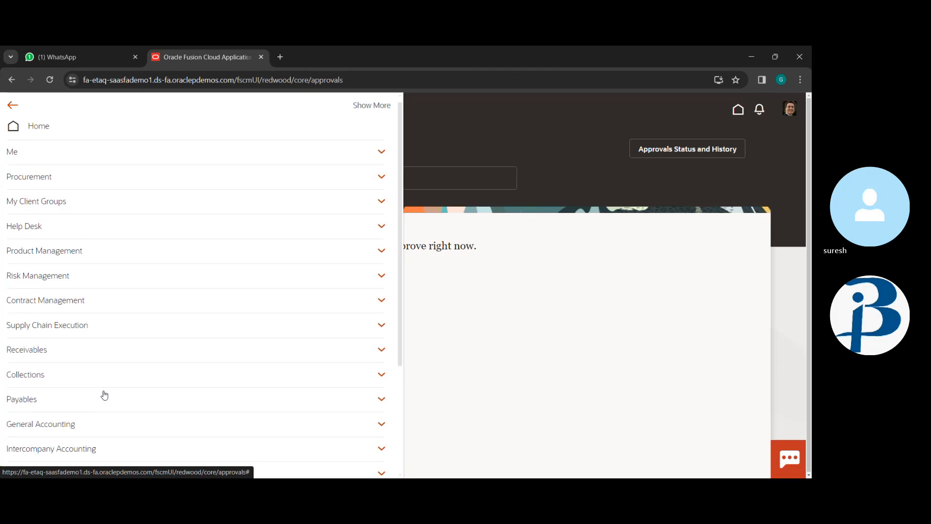
scroll(327, 430, down, 1)
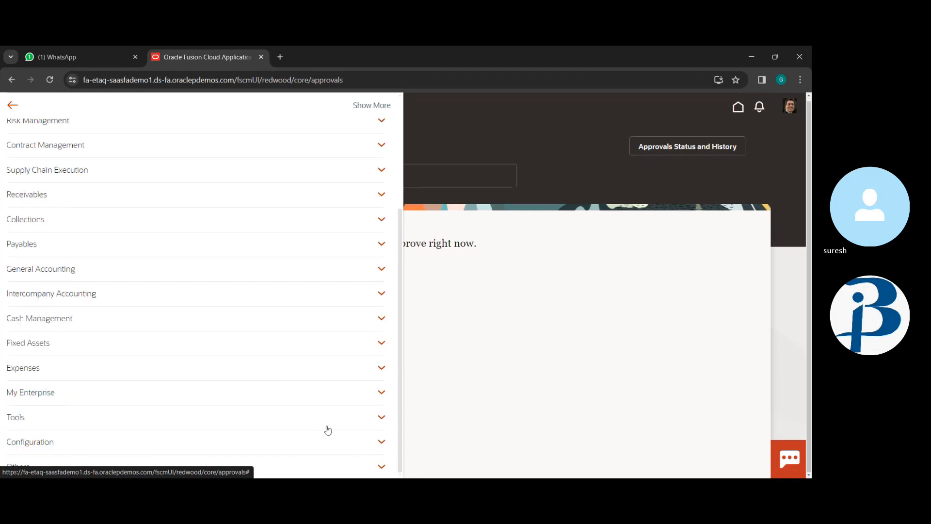
click(379, 416)
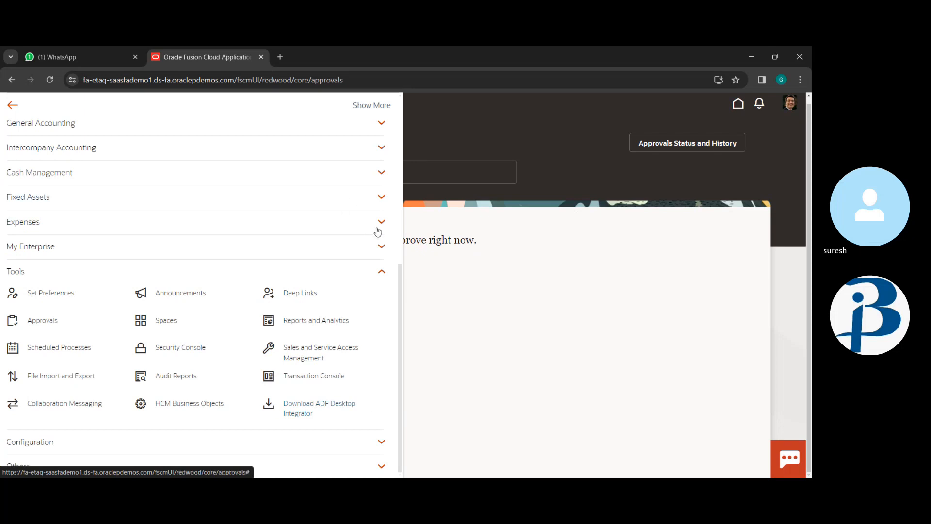
click(379, 242)
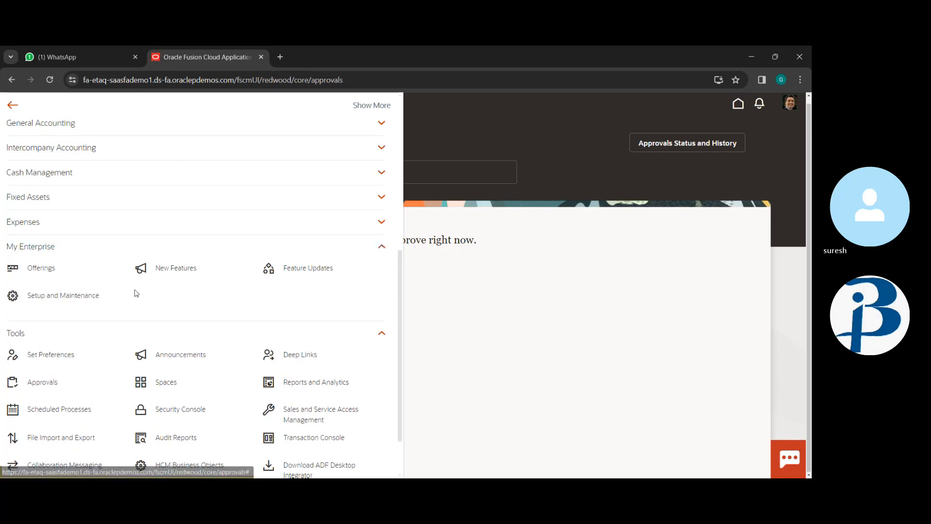
click(13, 297)
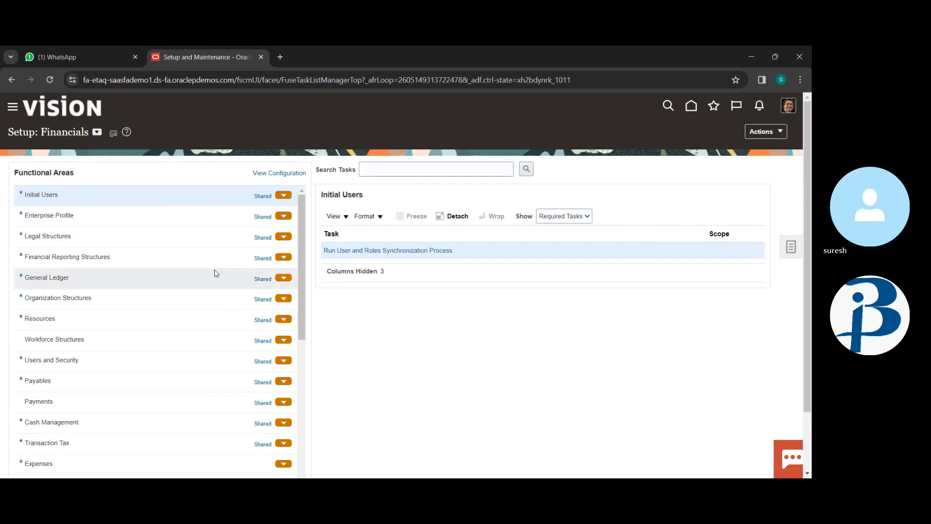
scroll(216, 273, down, 6)
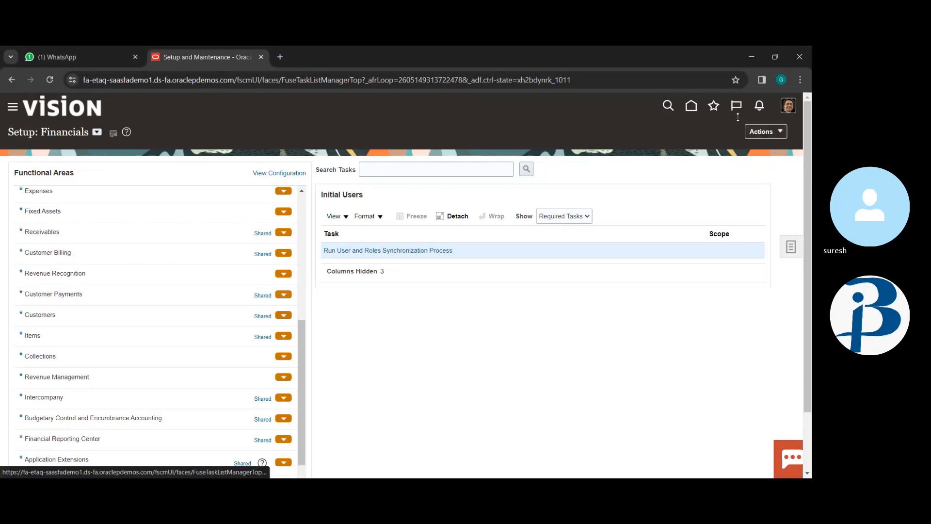
Step: Reopen the Setup and Maintenance page for Financials
click(13, 106)
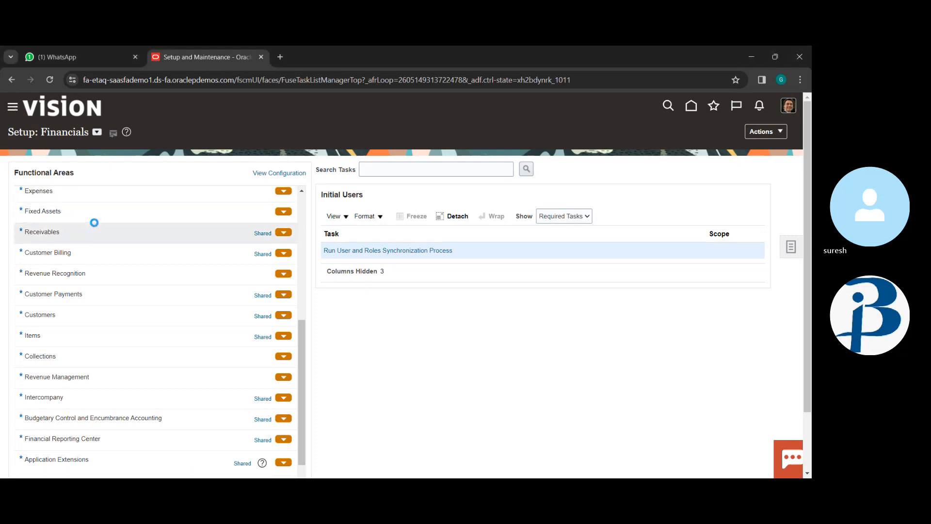
scroll(93, 224, down, 2)
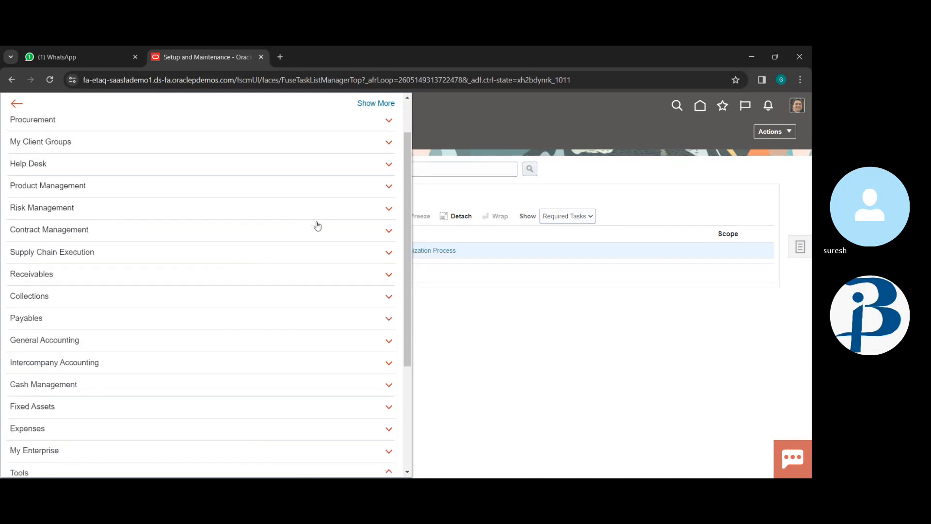
drag(318, 225, 301, 260)
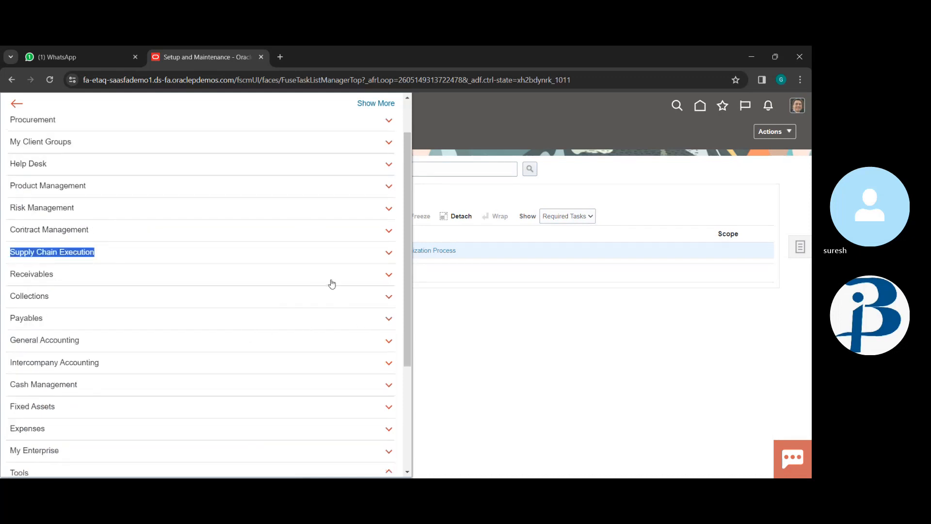
scroll(343, 344, down, 2)
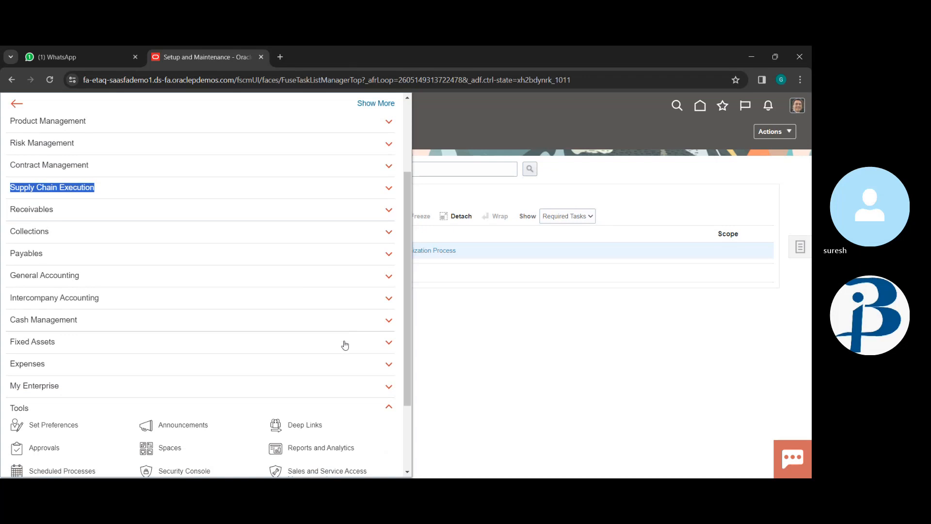
scroll(345, 391, down, 1)
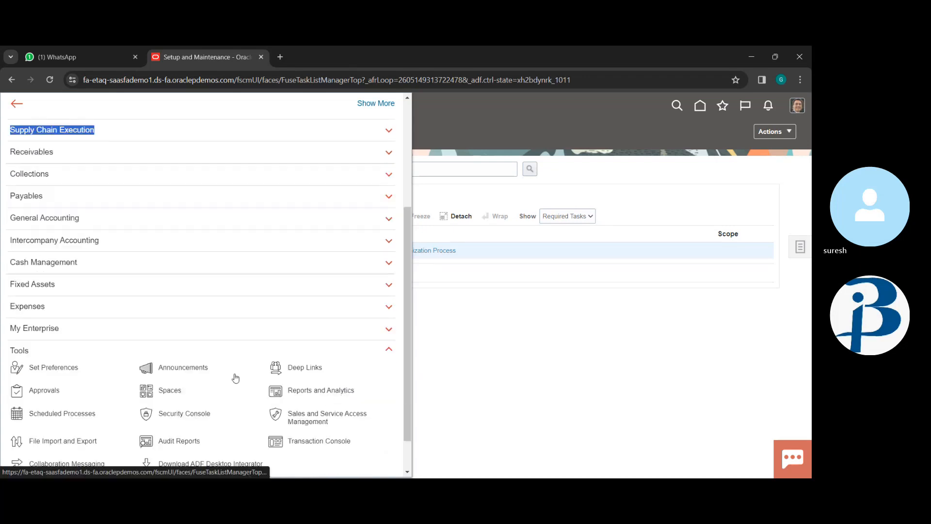
scroll(235, 377, down, 1)
scroll(165, 383, down, 1)
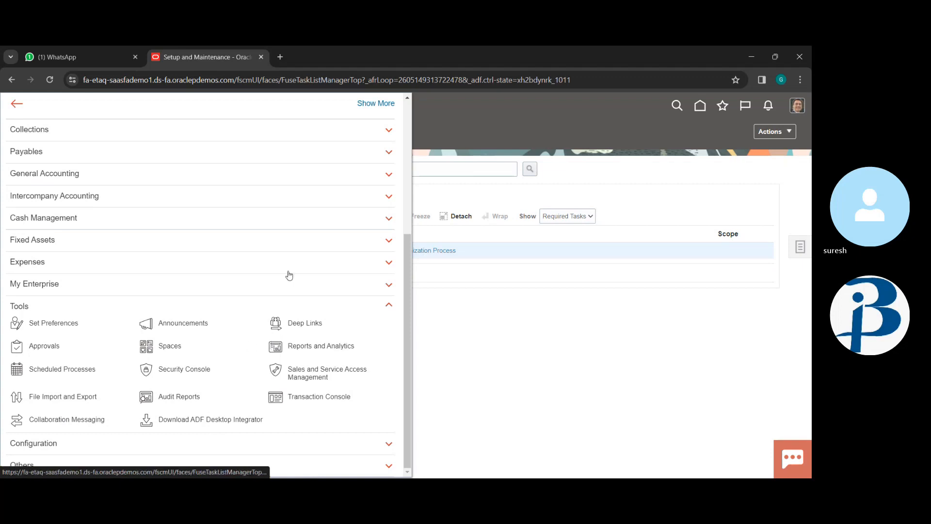
click(386, 286)
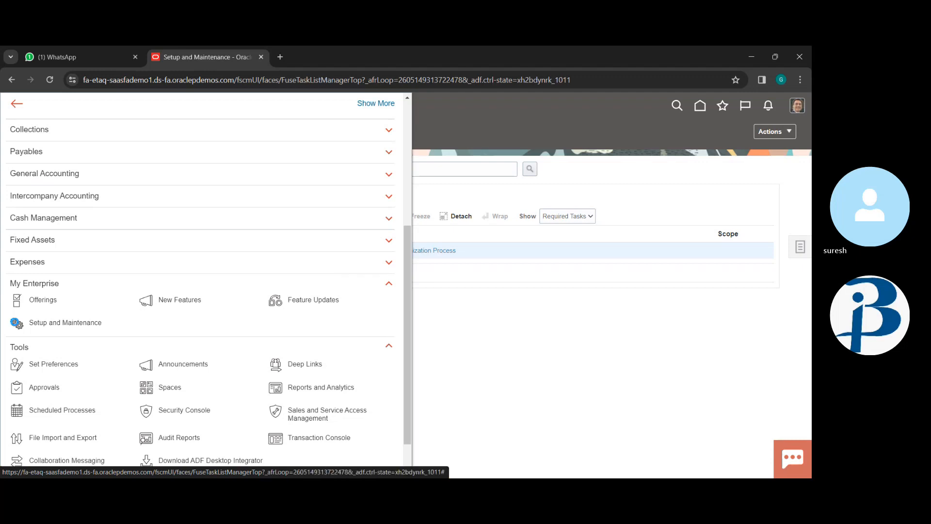
click(16, 324)
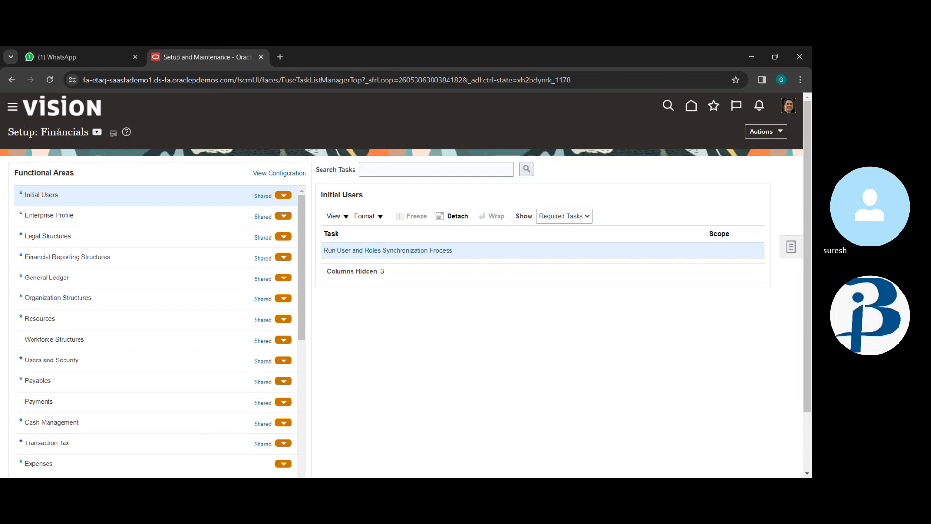
Step: Show the Payables setup tasks and open the scope selection for Manage Invoice Options
scroll(111, 332, down, 1)
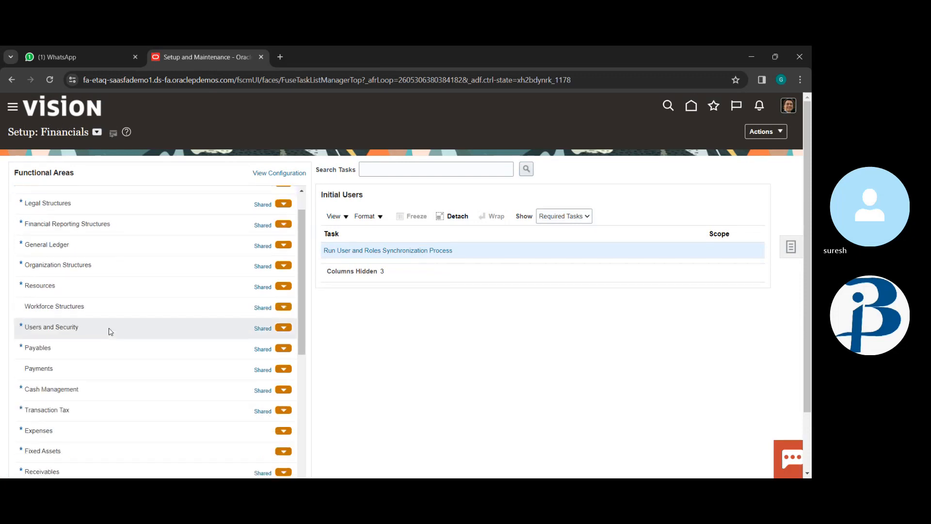
click(156, 350)
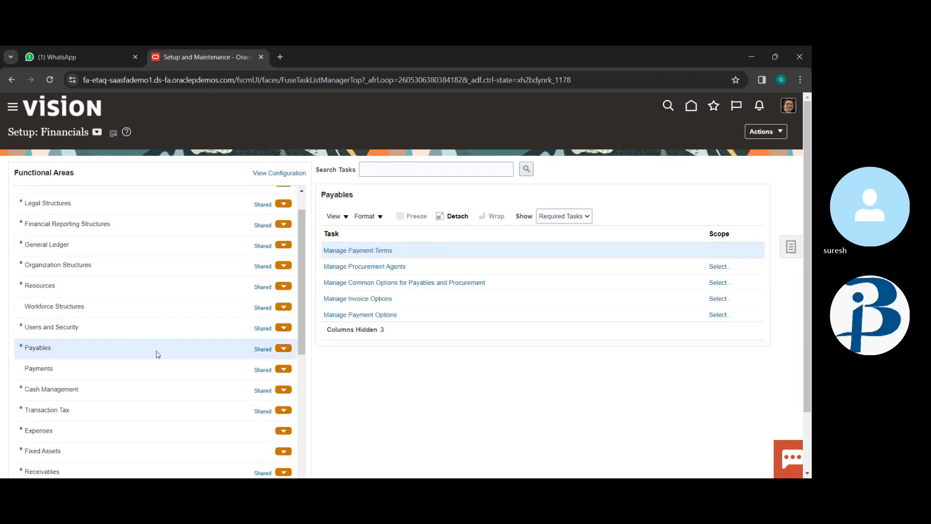
click(353, 300)
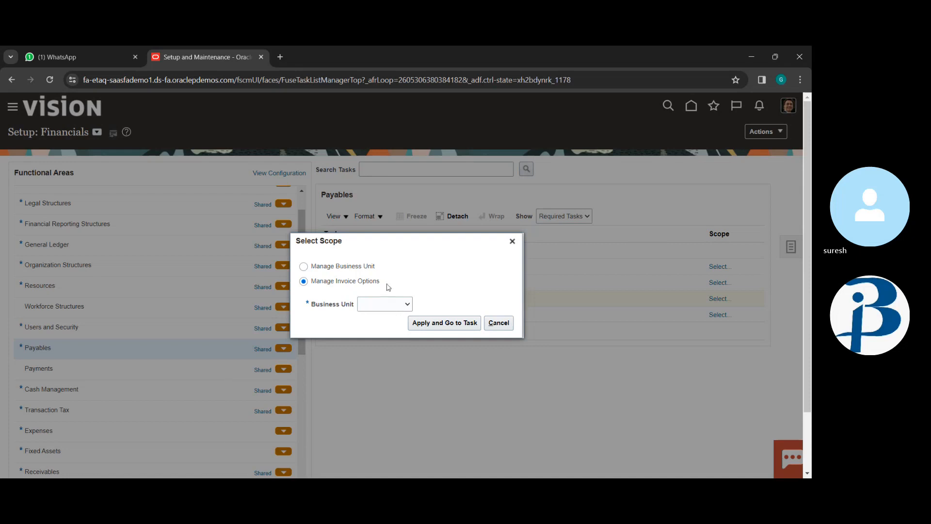
Step: Browse the existing business units offered for the invoice options scope and close the selection without adding one
click(468, 324)
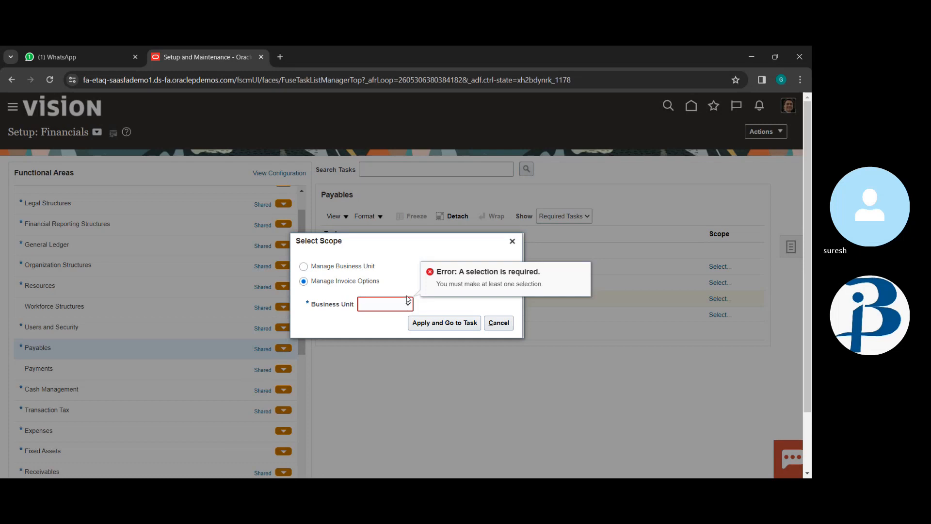
click(402, 330)
click(446, 323)
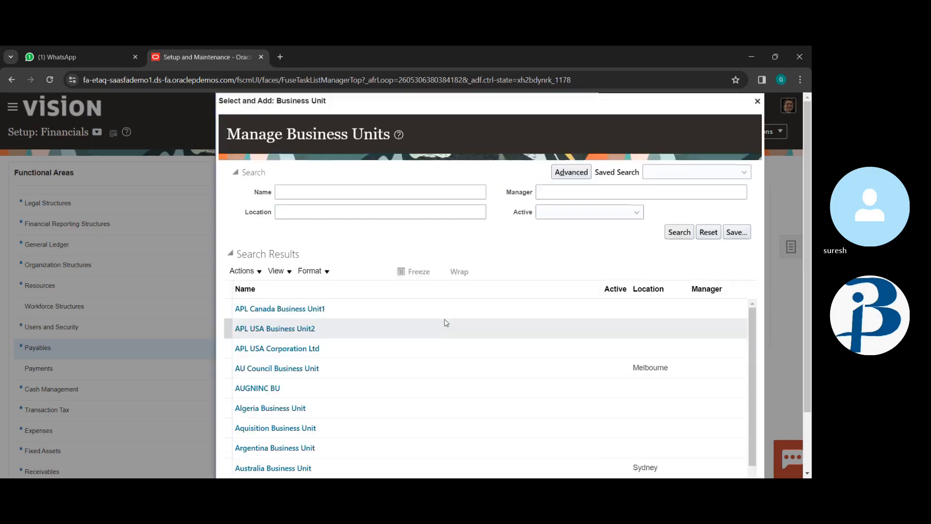
scroll(443, 321, down, 3)
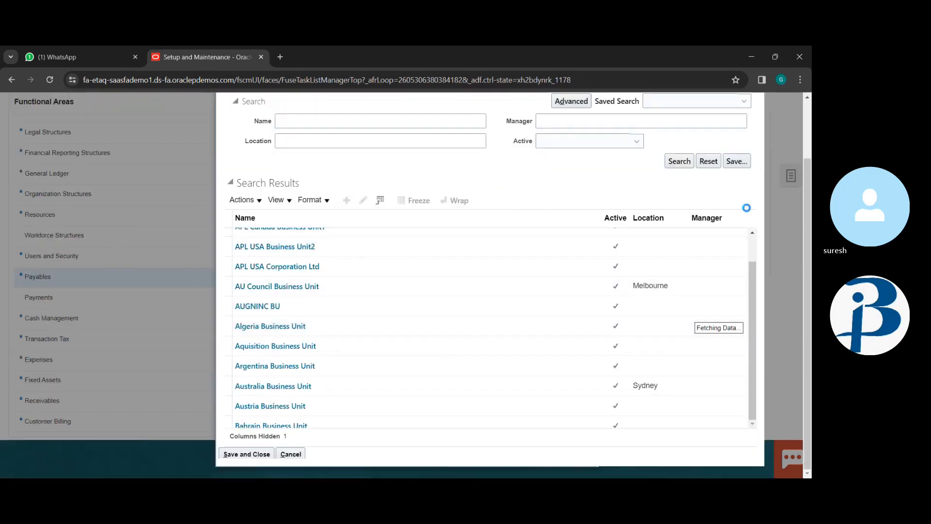
scroll(747, 207, up, 2)
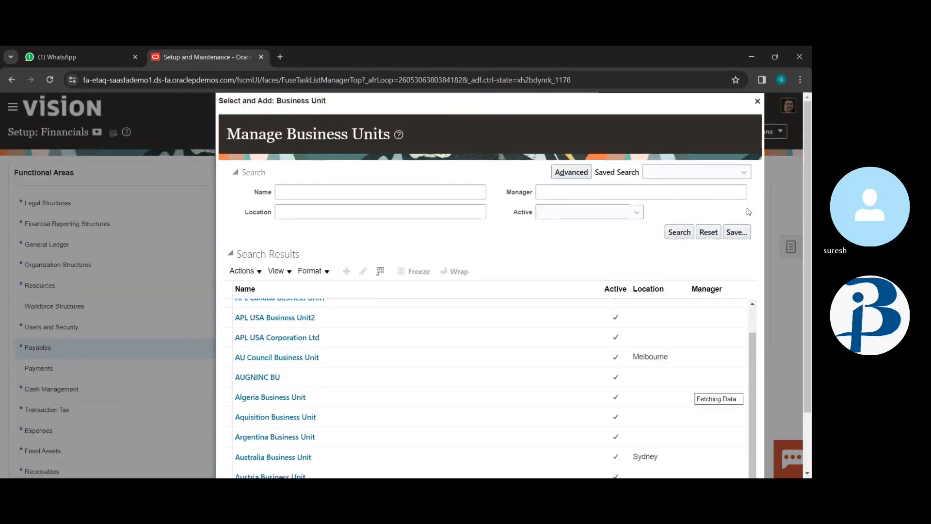
click(756, 100)
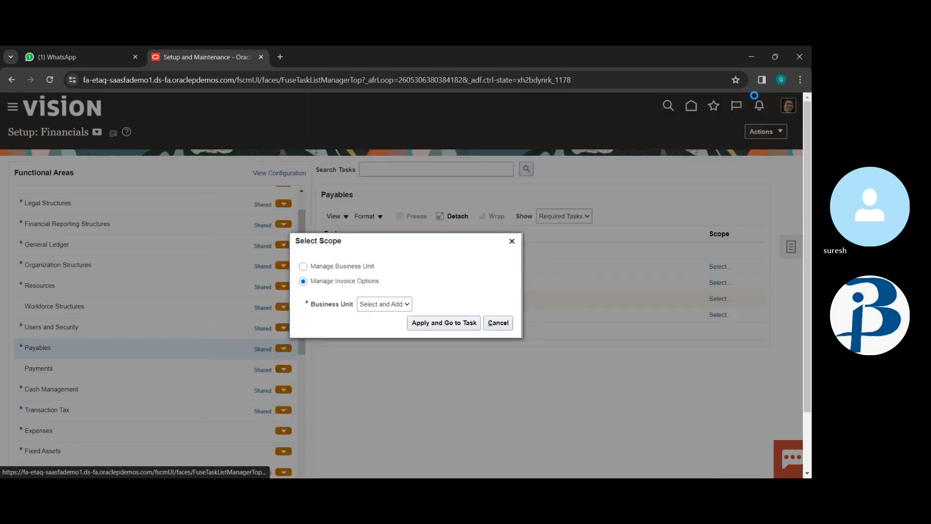
click(512, 242)
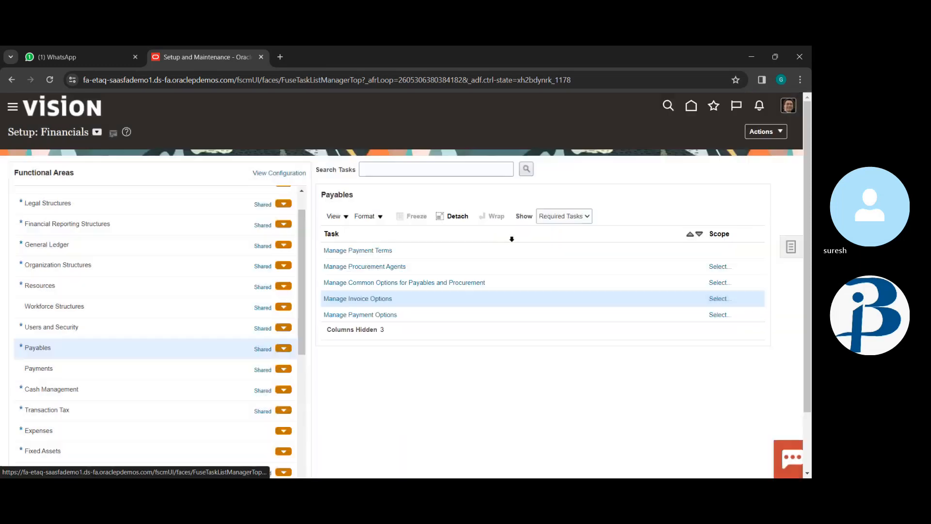
click(385, 316)
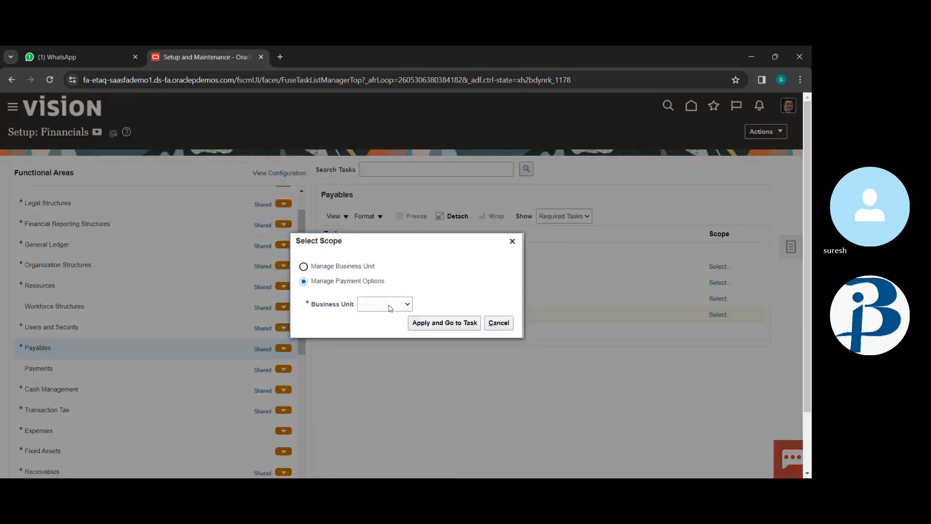
click(324, 267)
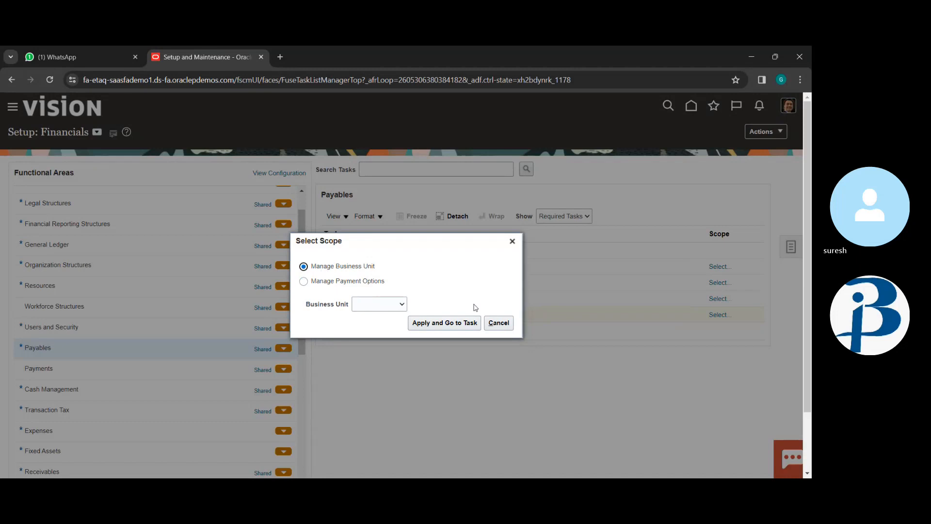
click(512, 241)
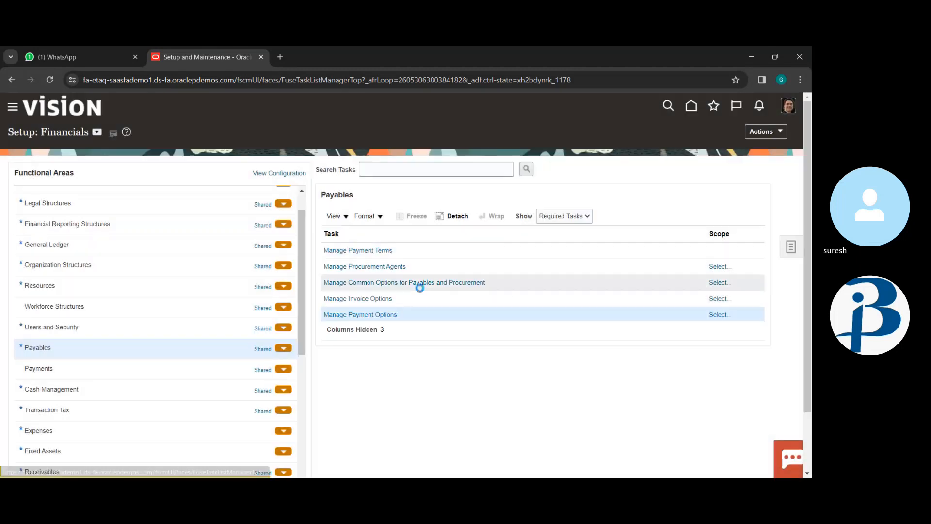
Step: Go to the Manage Business Unit task from the scope selection of Manage Invoice Options
click(353, 299)
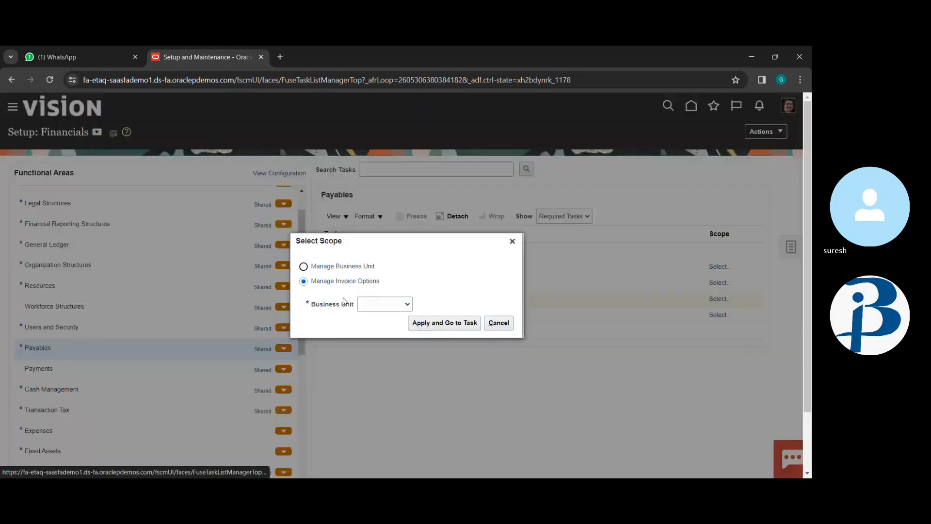
click(347, 267)
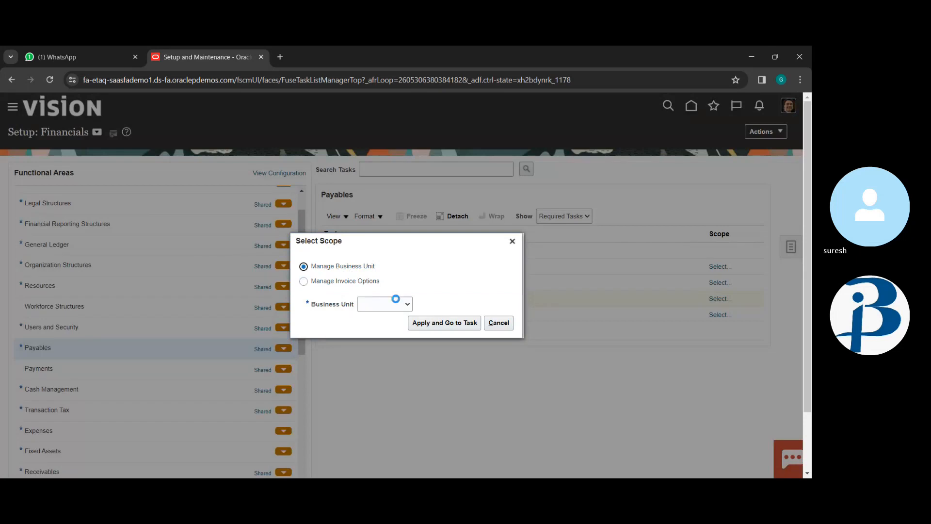
click(430, 323)
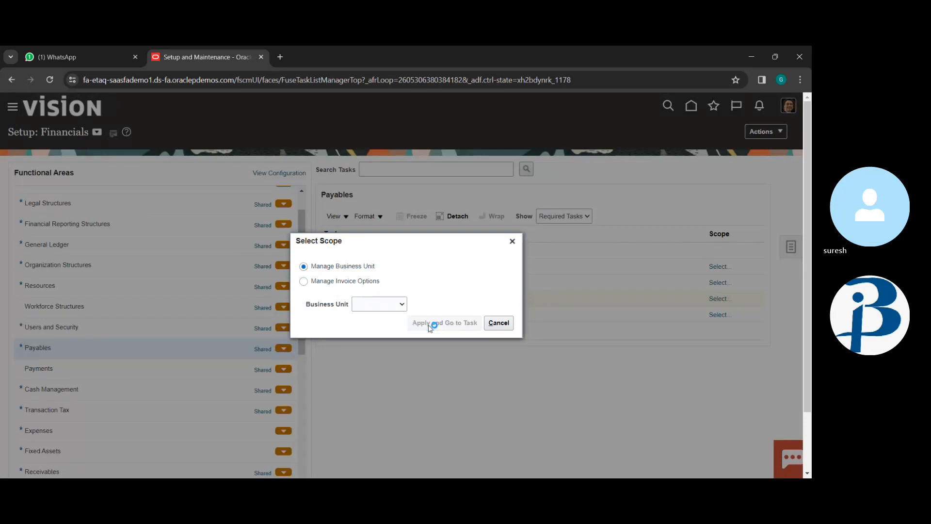
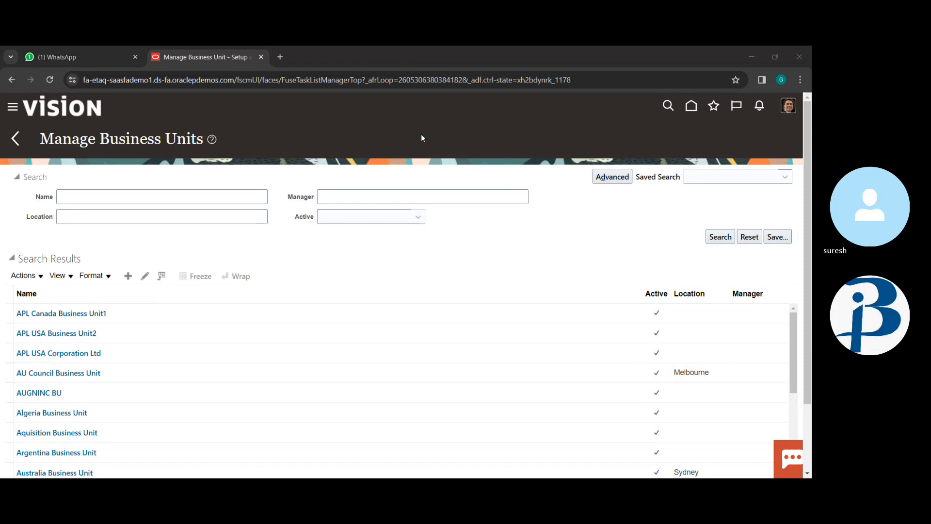
Step: Search the business units for us1, open US1 Business Unit for editing to check its details, and cancel the edit
click(137, 194)
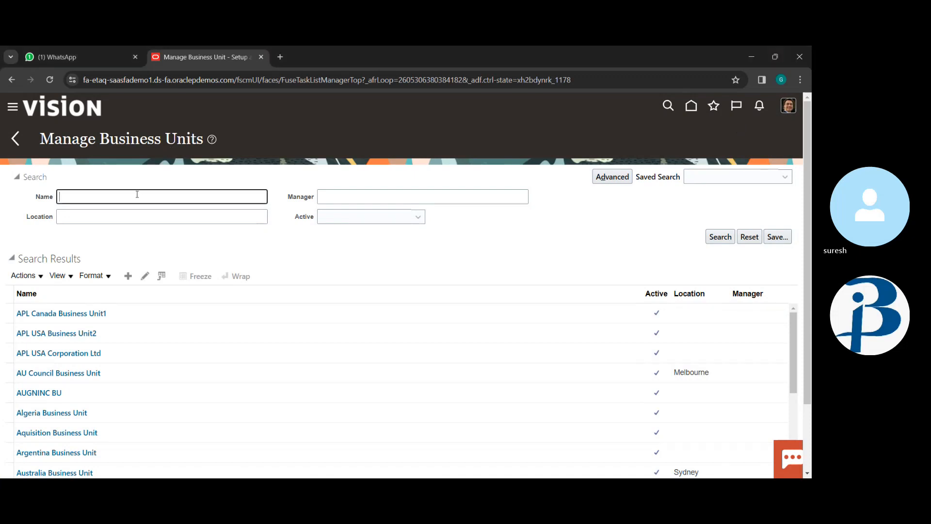
text(us1)
click(710, 239)
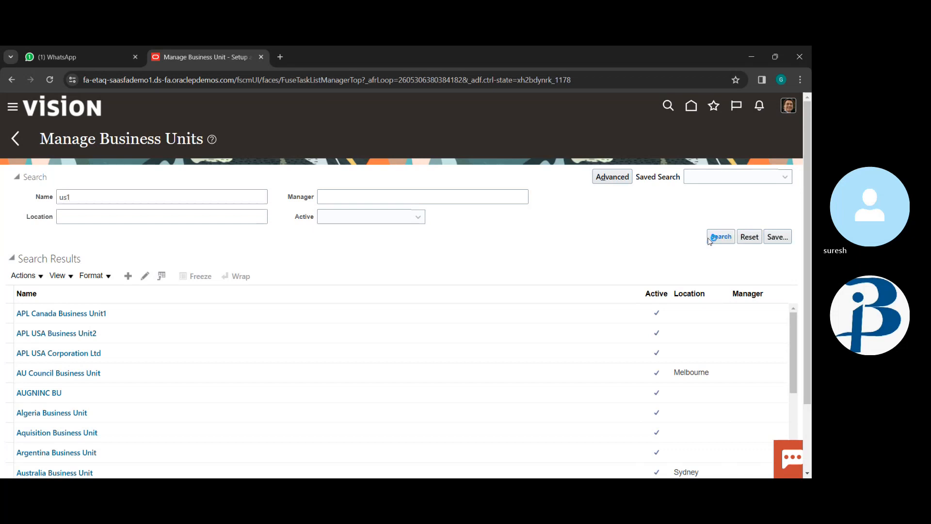
click(119, 311)
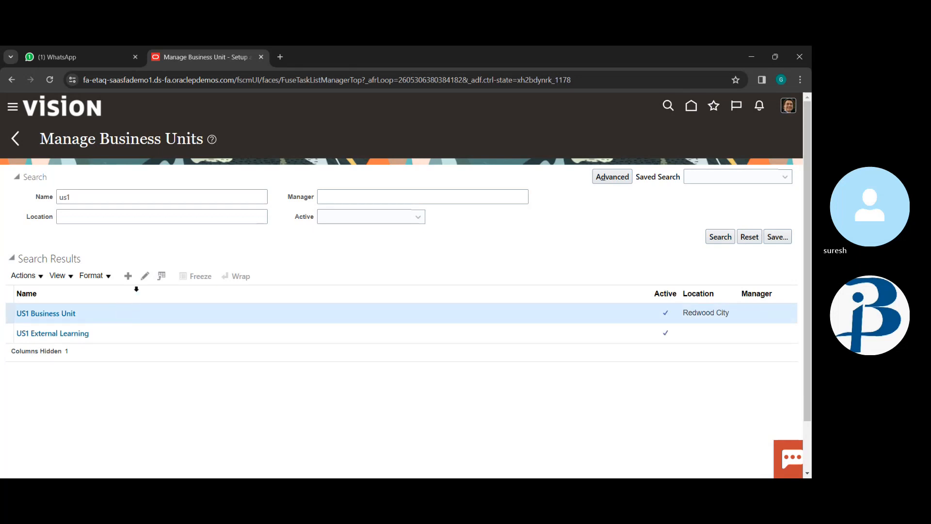
click(145, 278)
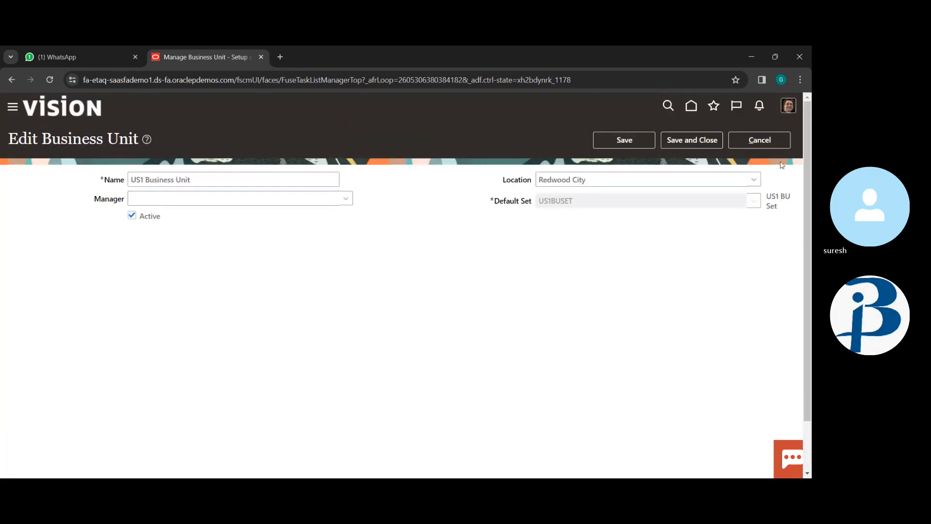
click(768, 138)
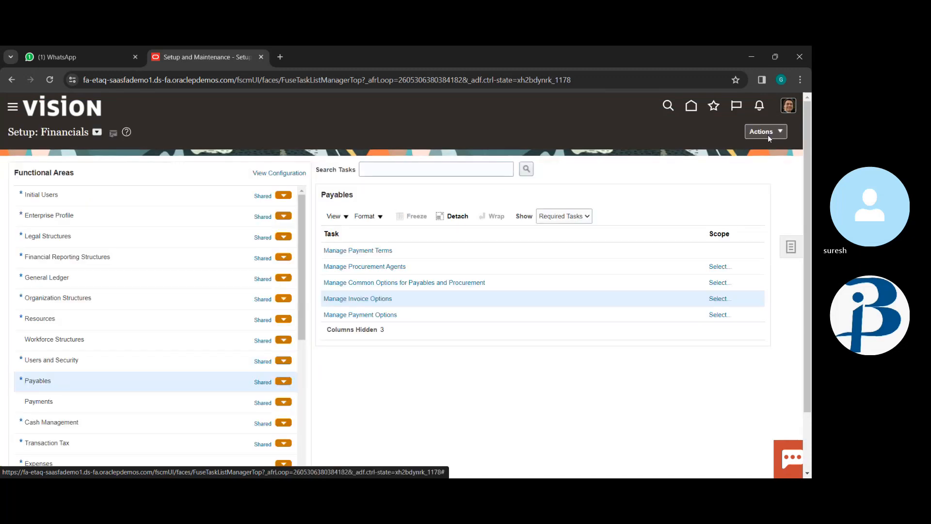
Step: Select and add a business unit for the Manage Invoice Options scope, searching for us1 and selecting US1 Business Unit
click(358, 298)
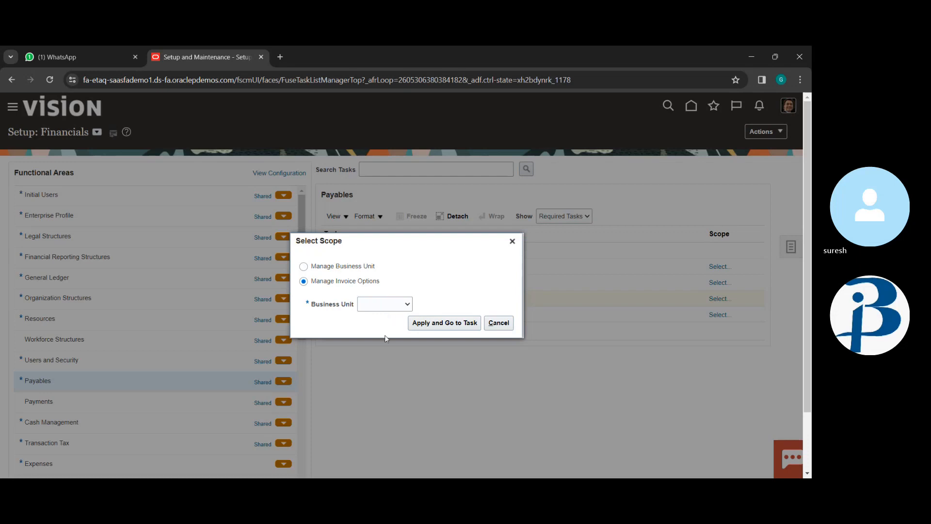
click(452, 328)
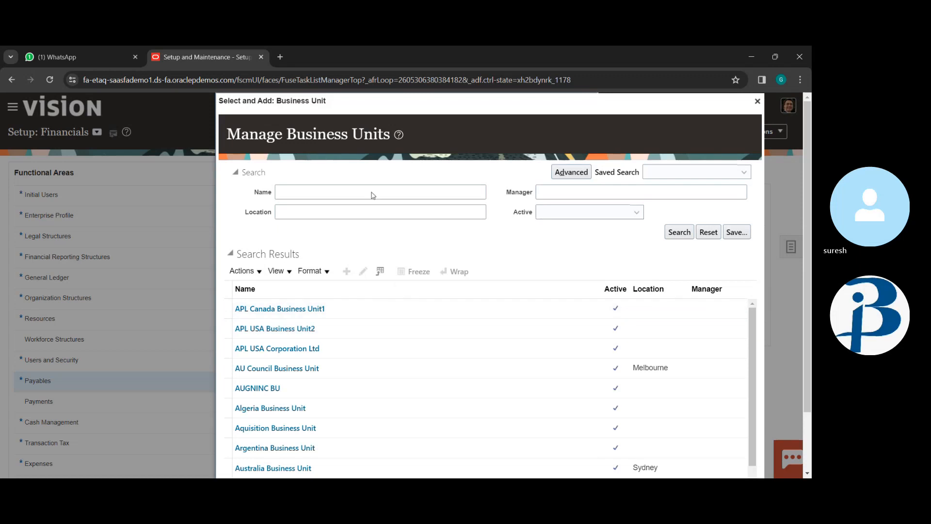
click(378, 192)
text(us1)
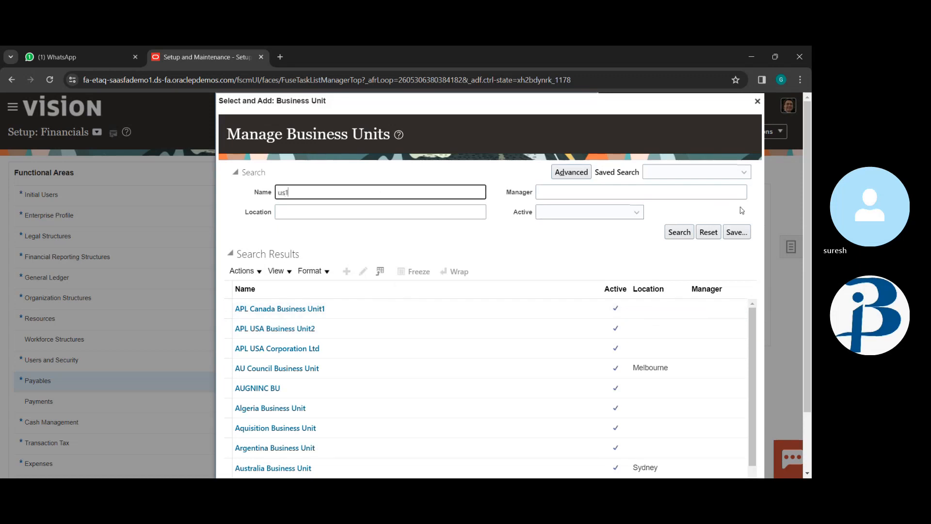
click(667, 233)
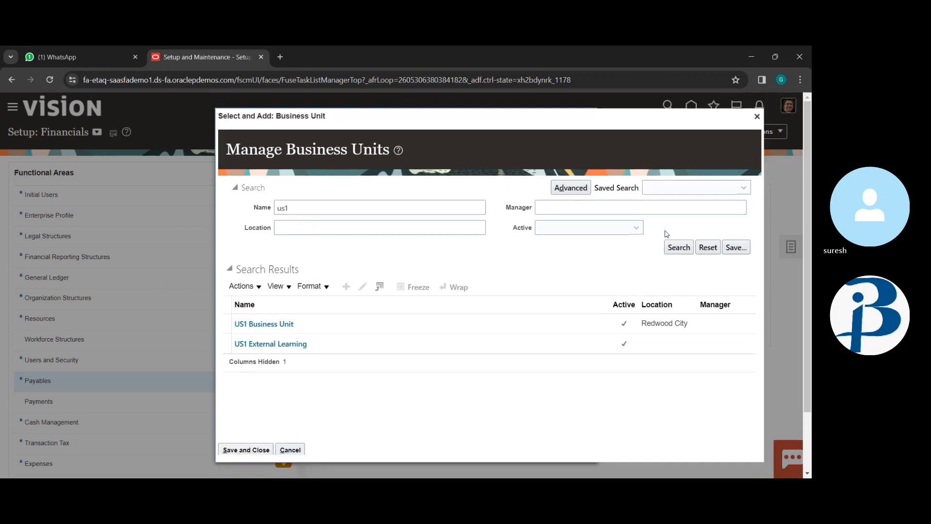
click(474, 315)
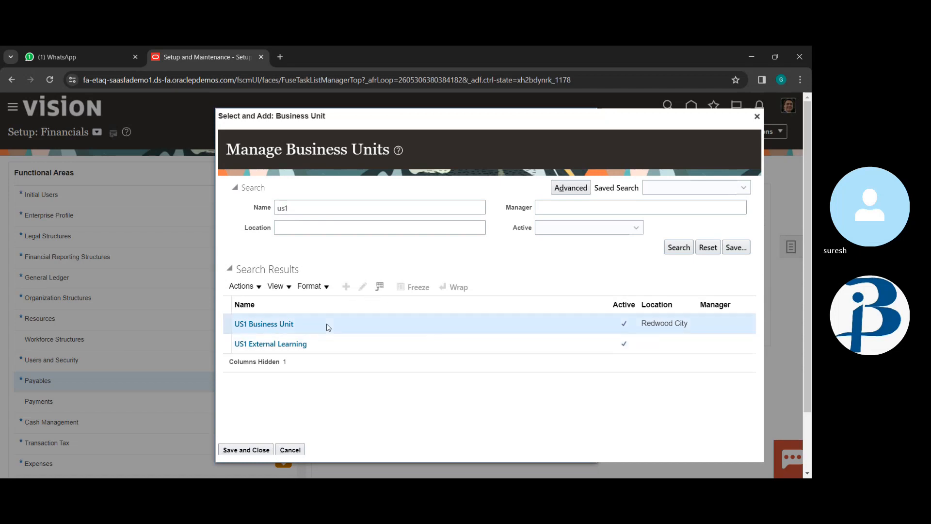
Step: Check which commands are available for US1 Business Unit and leave the scope selection without adding it
click(252, 290)
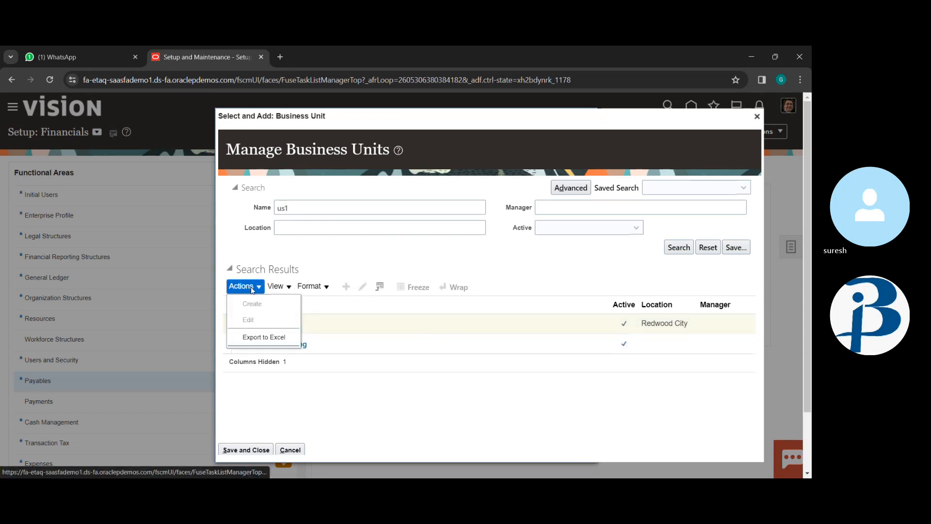
drag(324, 385, 291, 294)
click(285, 291)
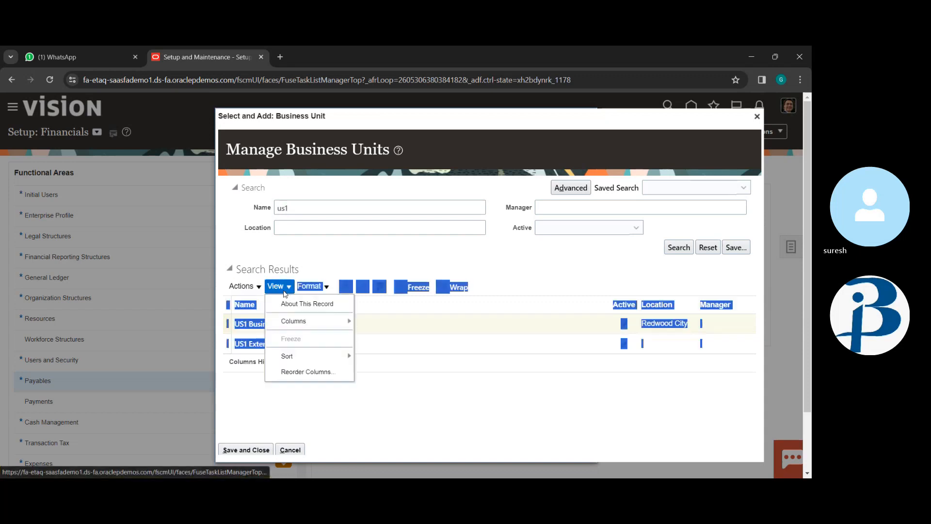
click(385, 444)
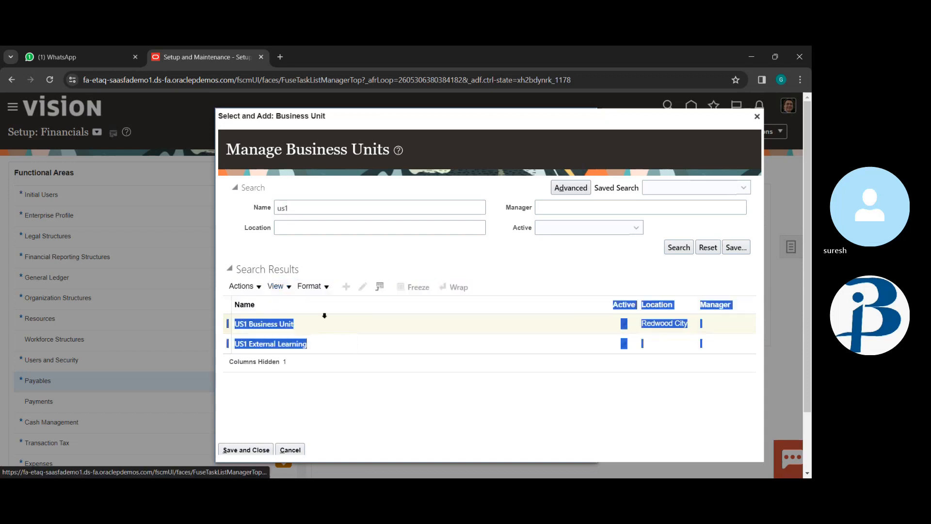
click(277, 287)
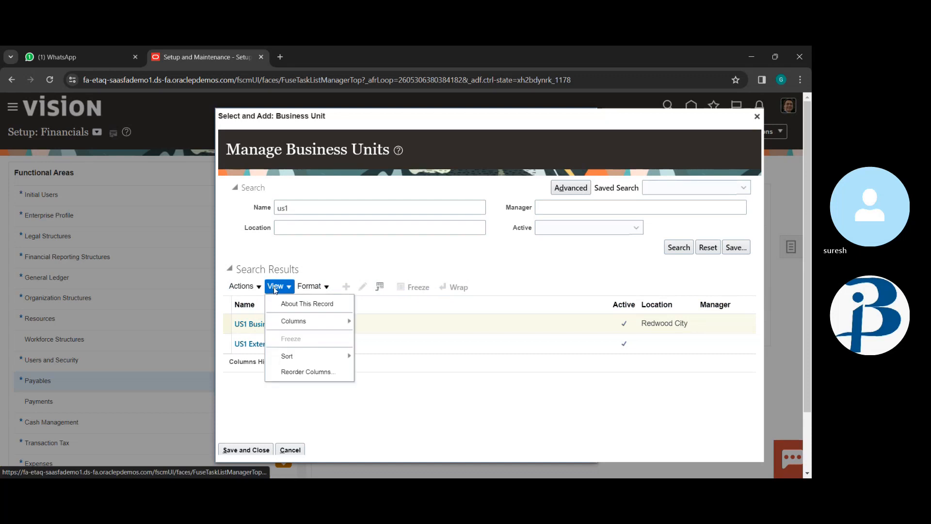
click(487, 453)
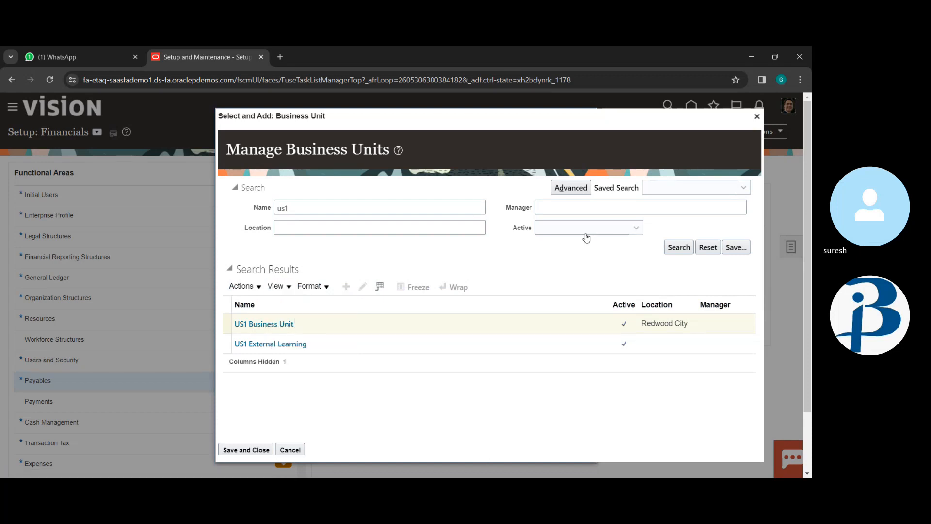
click(757, 116)
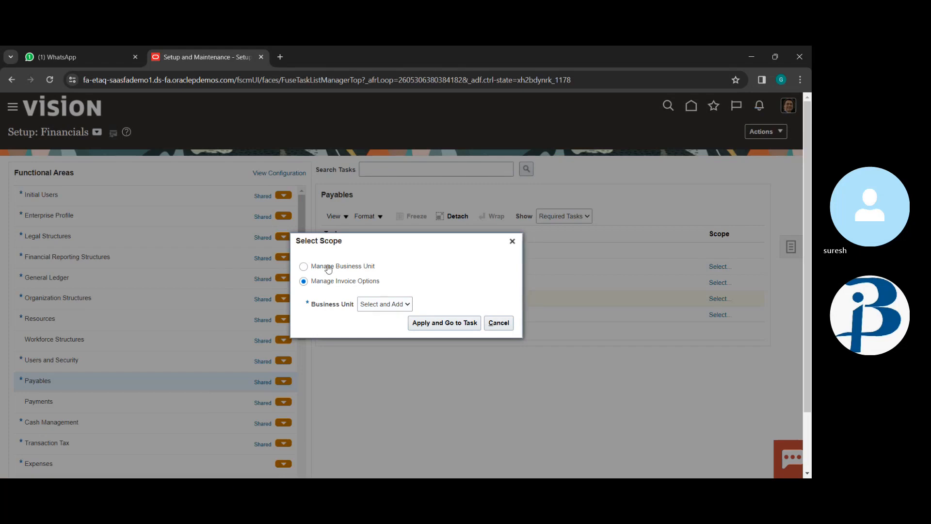
click(512, 242)
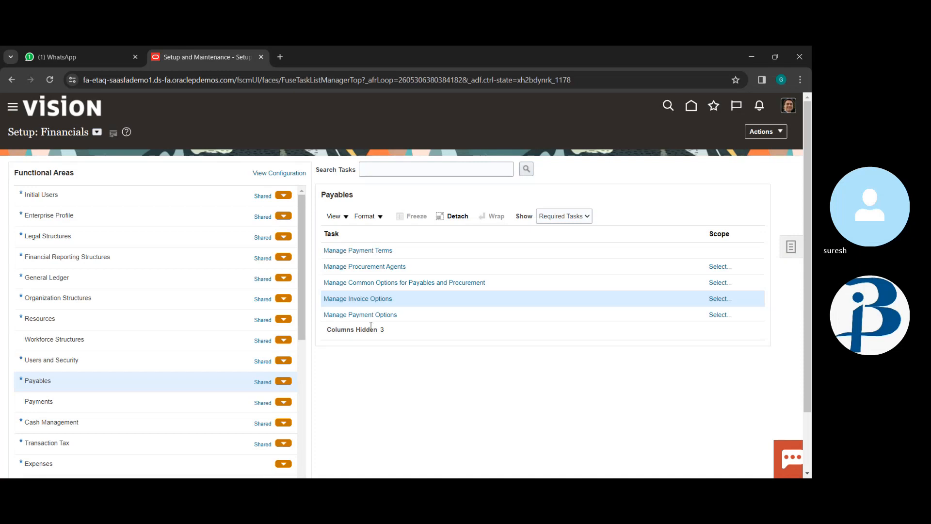
Step: Set the Manage Invoice Options scope's business unit to Create New and go to the Manage Business Units page
click(375, 299)
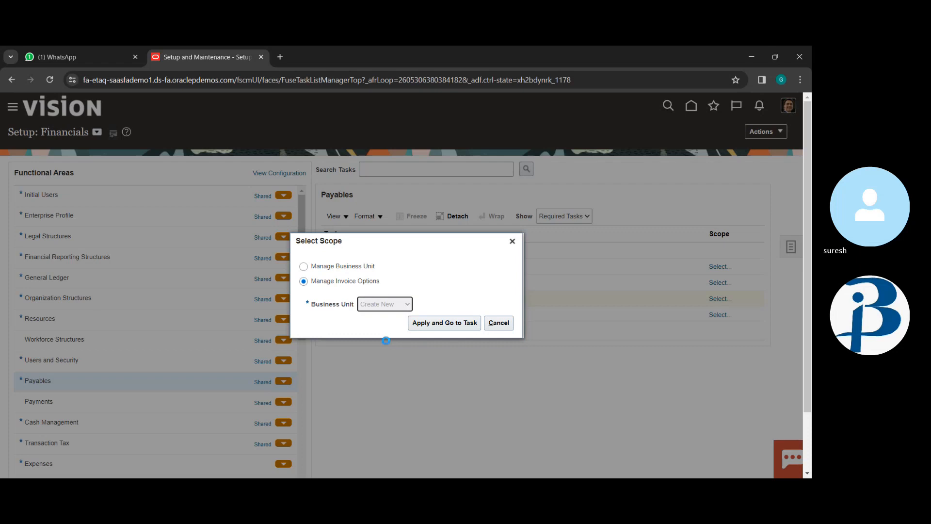
click(433, 323)
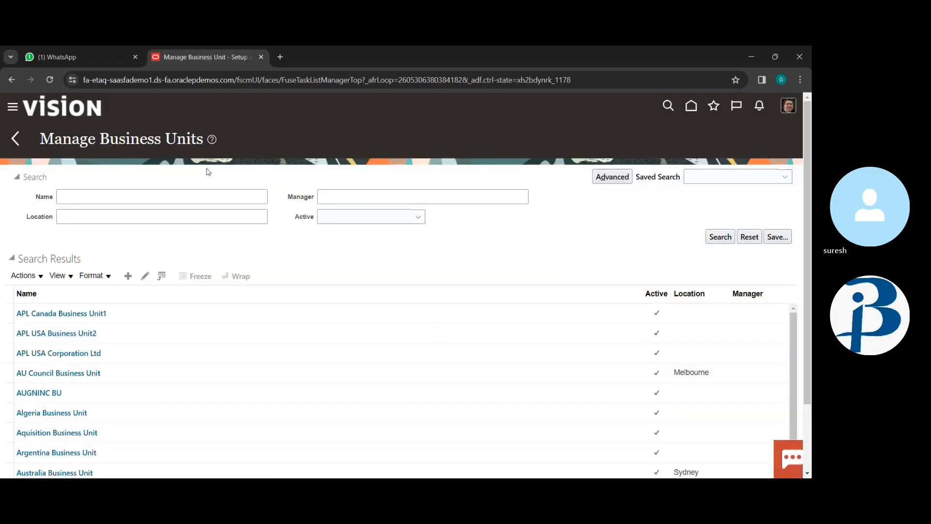
Step: Find US1 Business Unit by browsing the business units list, open it for editing to check its details, and cancel the edit
scroll(339, 414, down, 3)
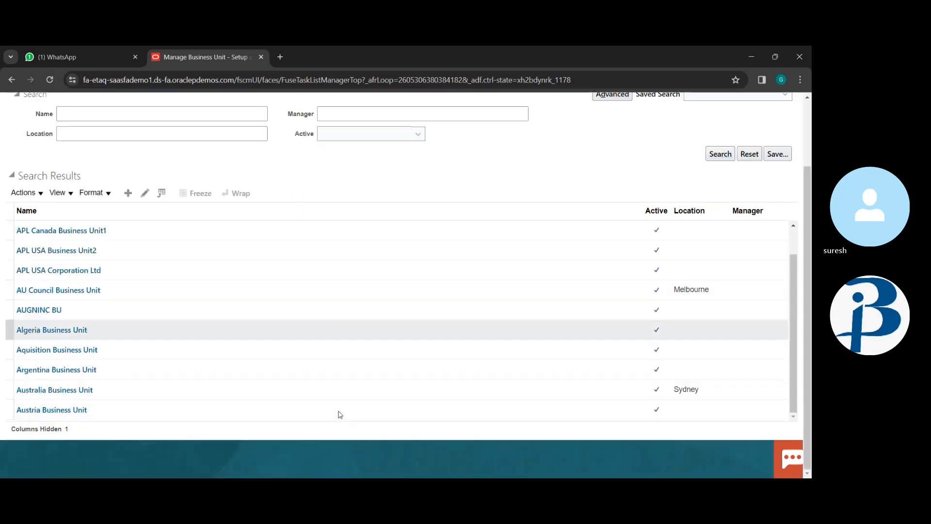
scroll(301, 394, down, 10)
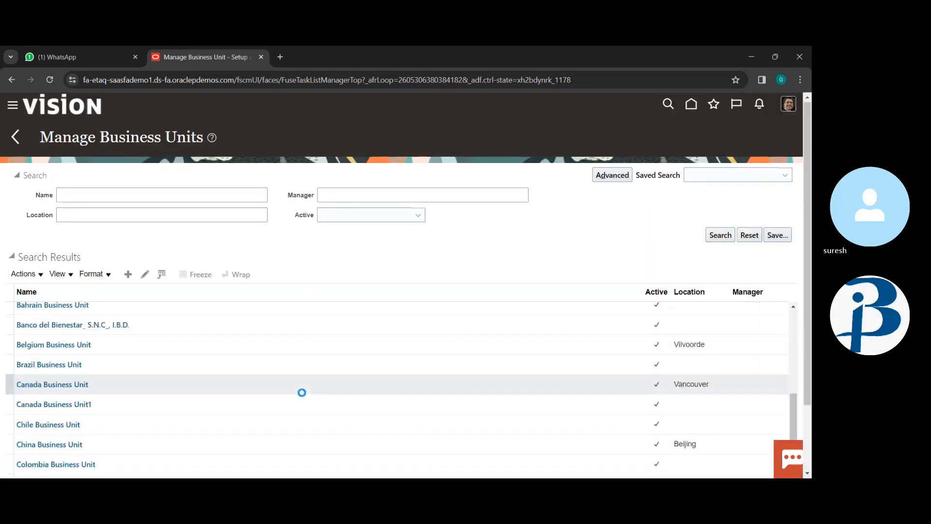
scroll(302, 392, down, 5)
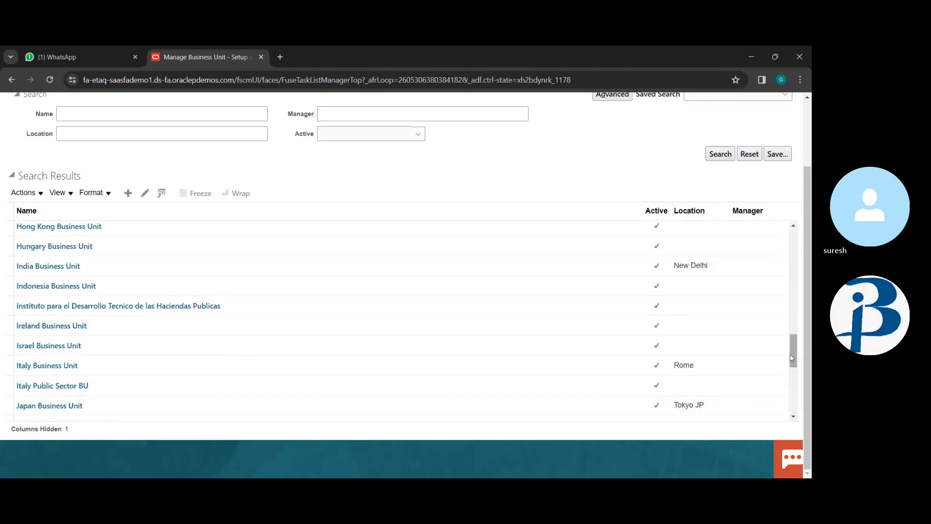
drag(791, 360, 805, 431)
drag(791, 379, 797, 441)
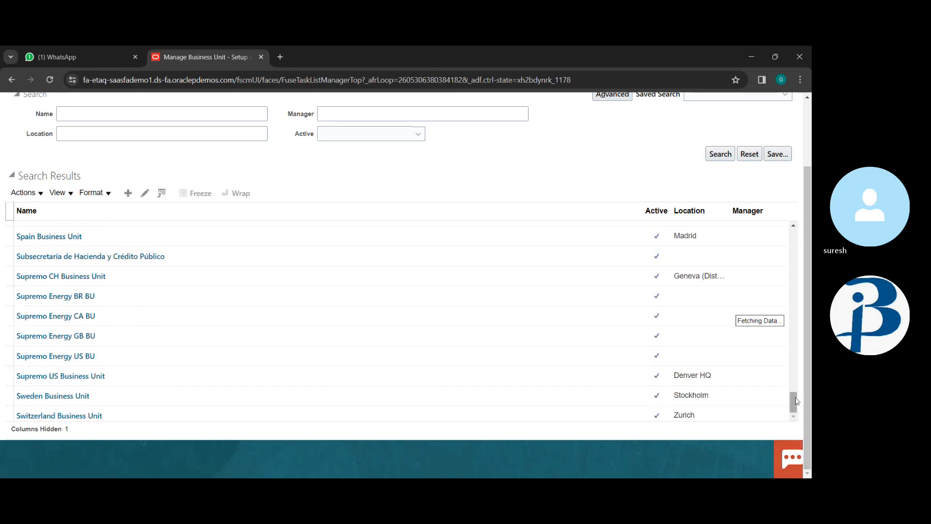
drag(795, 397, 791, 422)
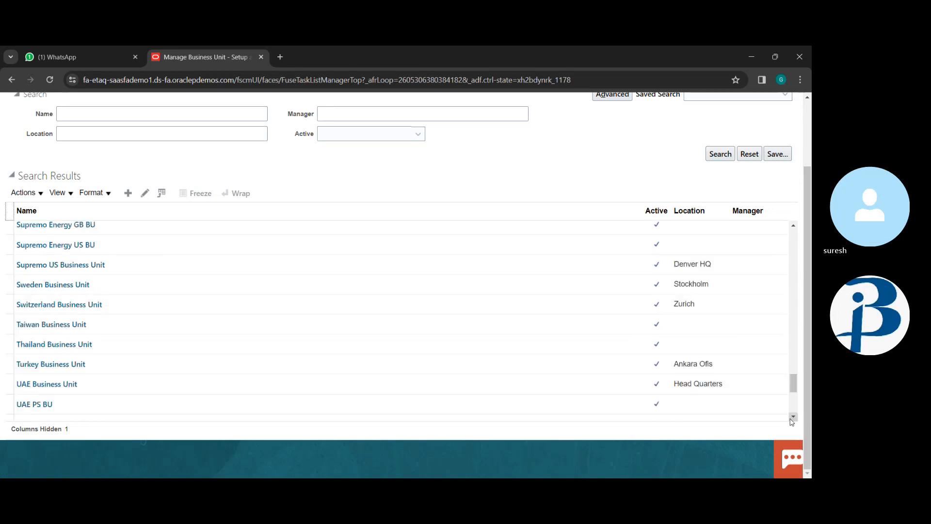
drag(794, 383, 795, 422)
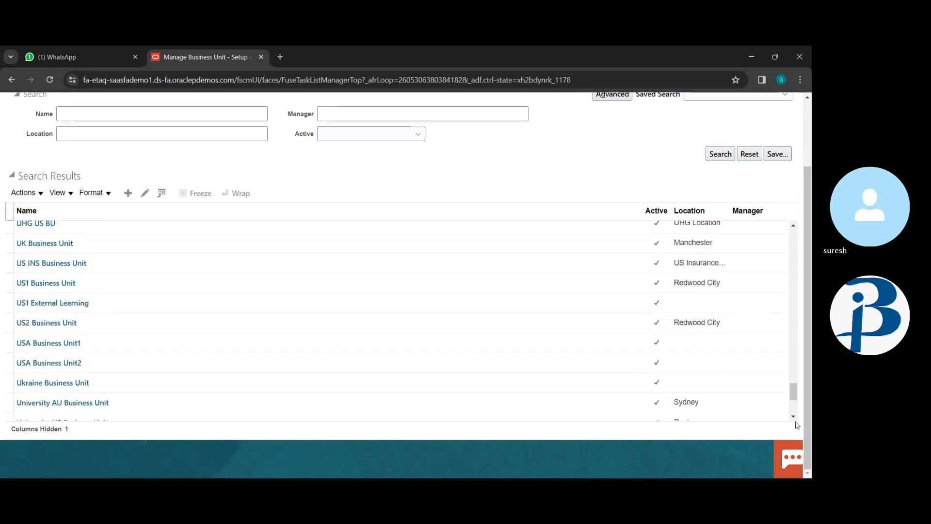
click(271, 345)
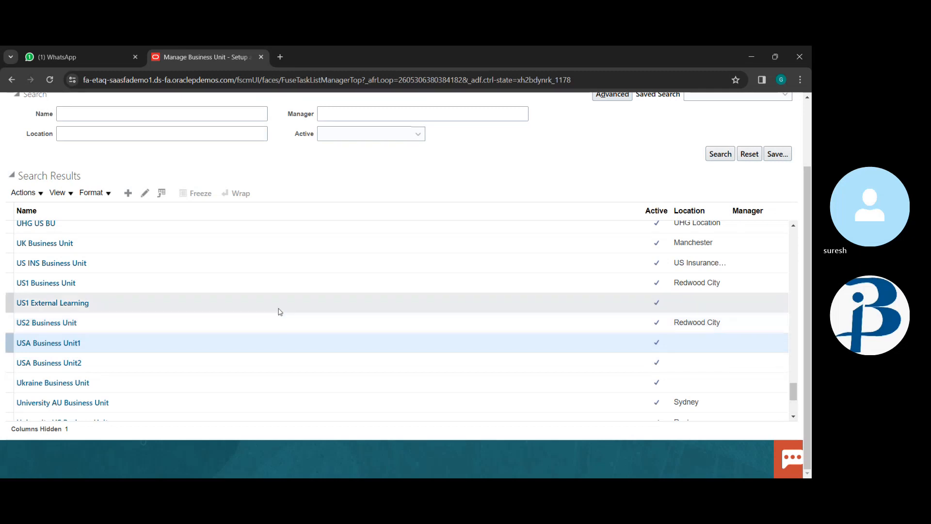
click(284, 290)
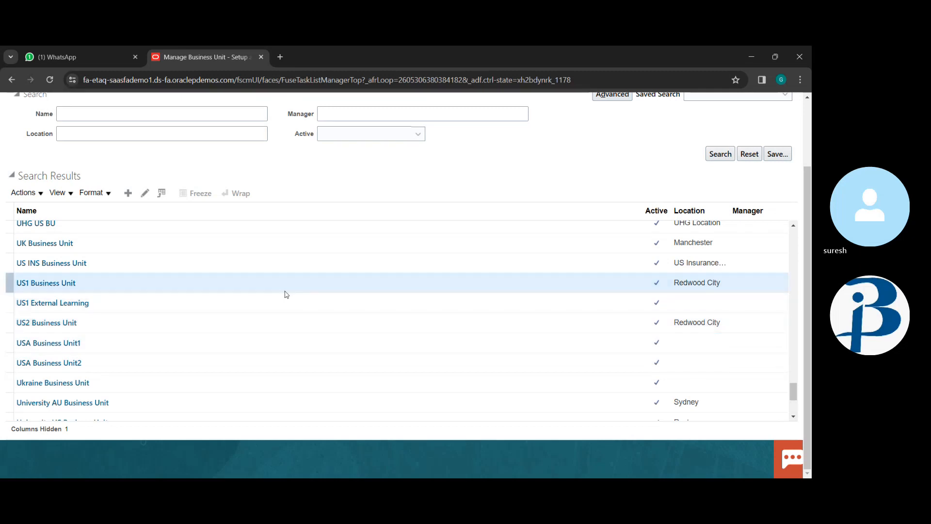
click(145, 193)
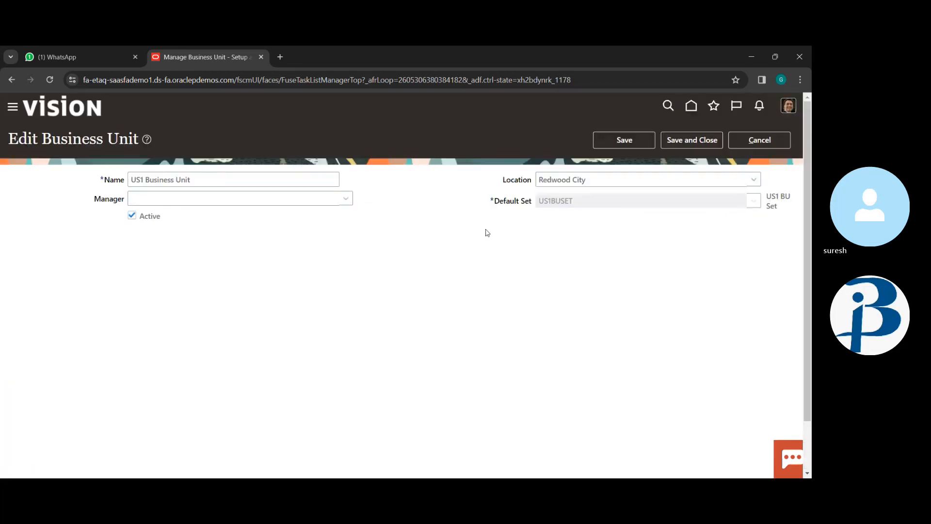
click(760, 141)
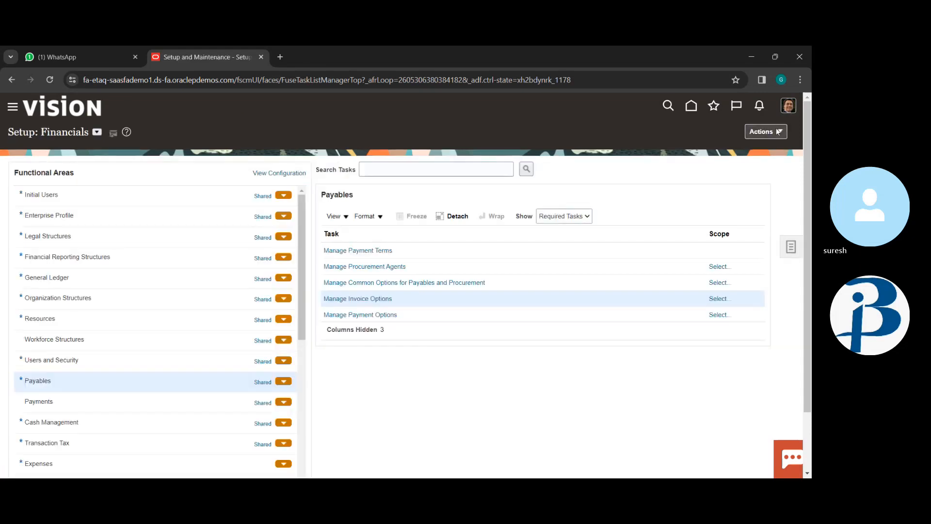
click(778, 132)
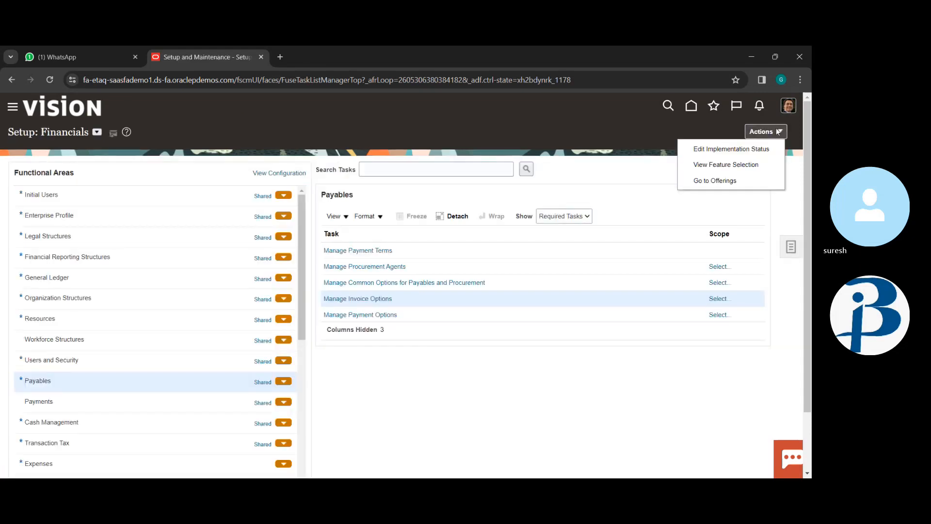
click(538, 414)
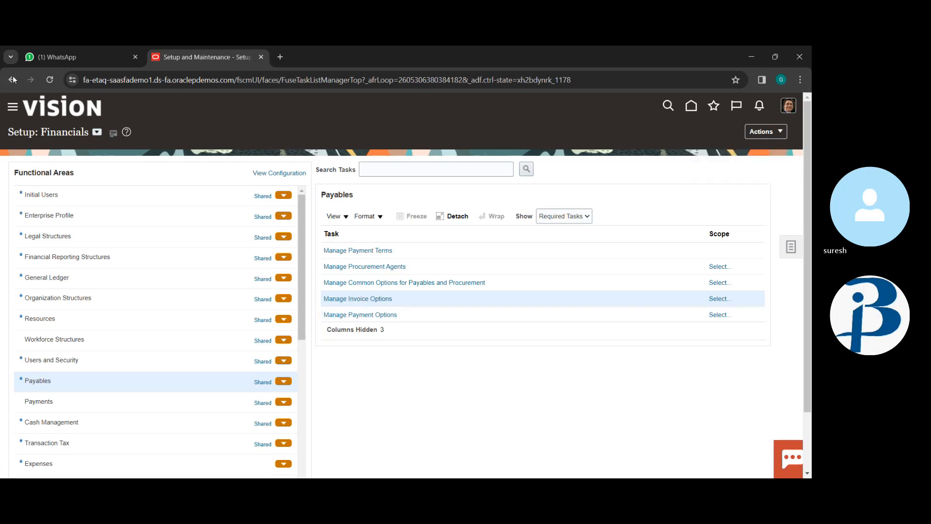
click(12, 107)
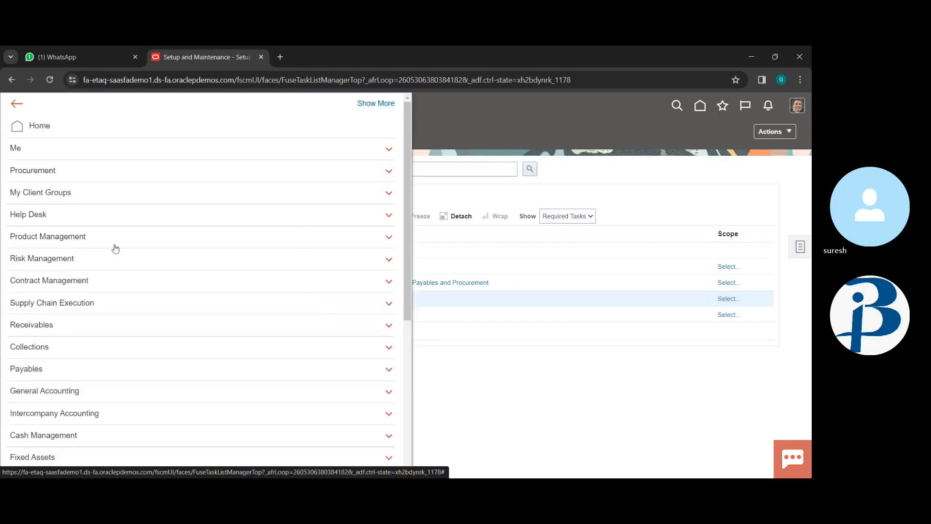
click(658, 115)
Step: Return to the home page, go to the Payables Invoices work area and start creating a new invoice
click(693, 109)
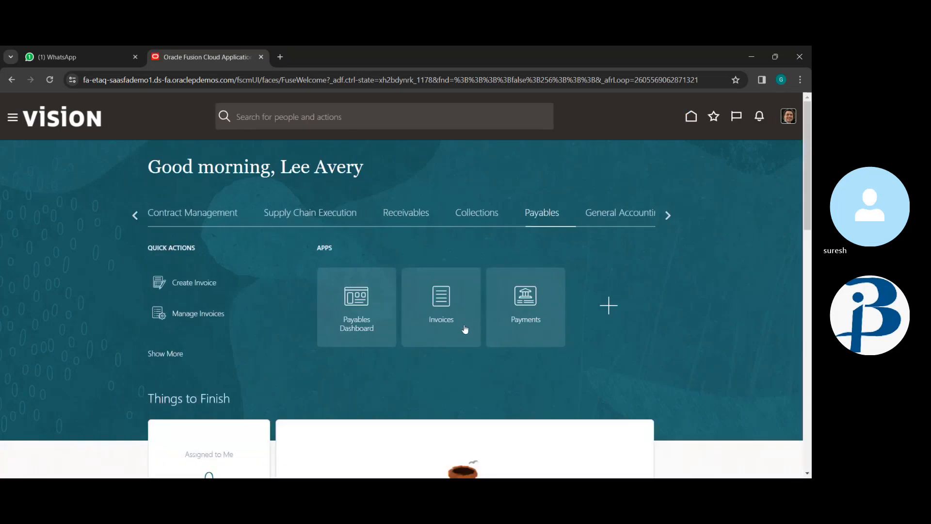
click(445, 304)
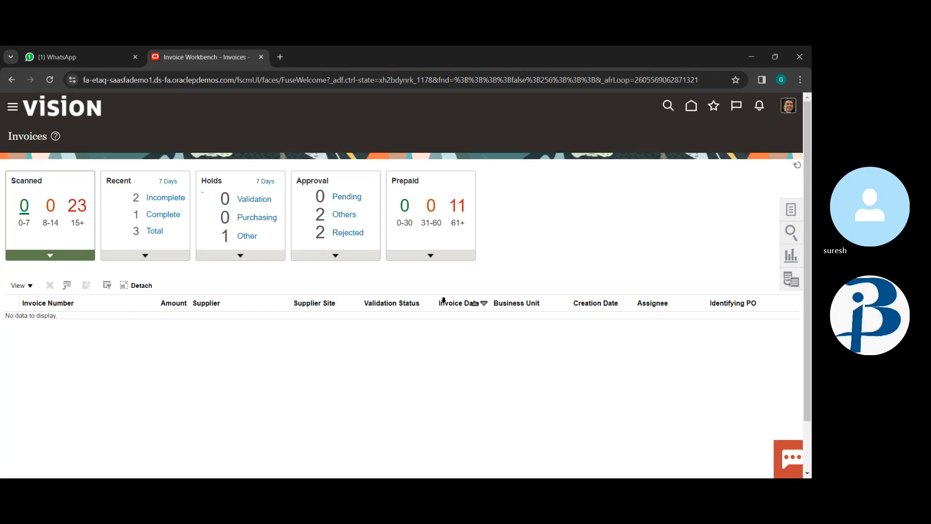
click(791, 211)
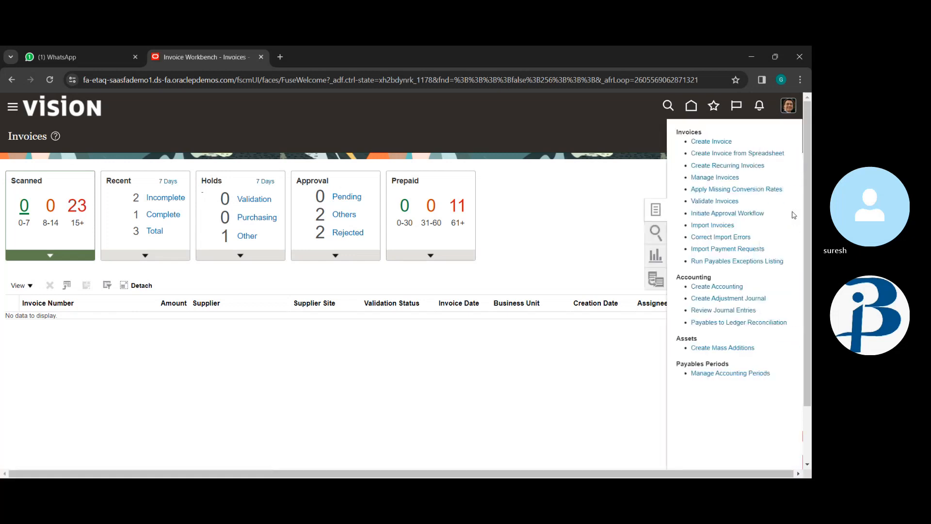
click(709, 141)
click(709, 141)
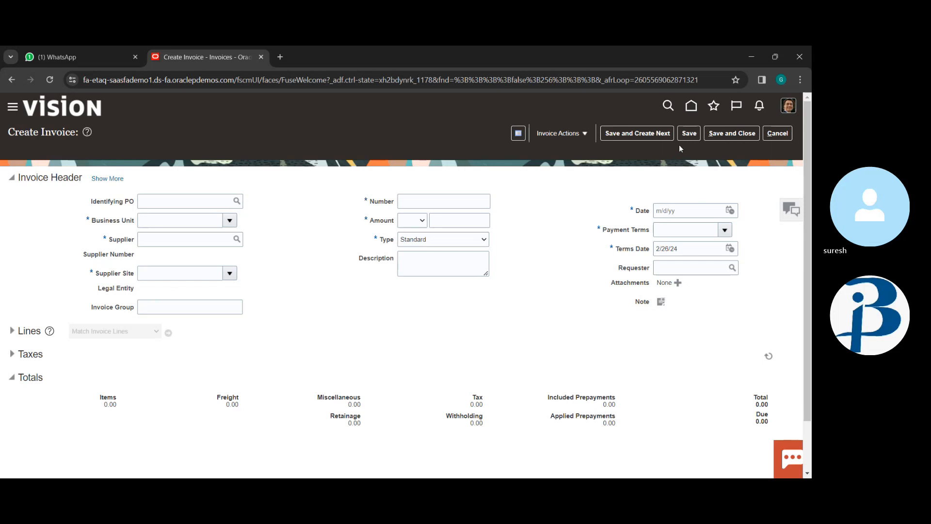
Step: Set the invoice's business unit to US1 Business Unit and its supplier to Advanced Corp
click(230, 220)
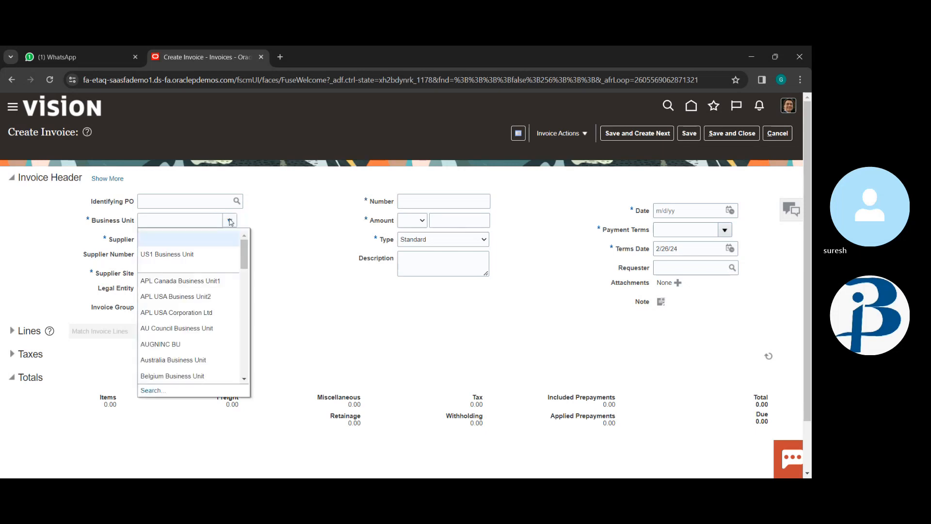
click(201, 256)
click(217, 240)
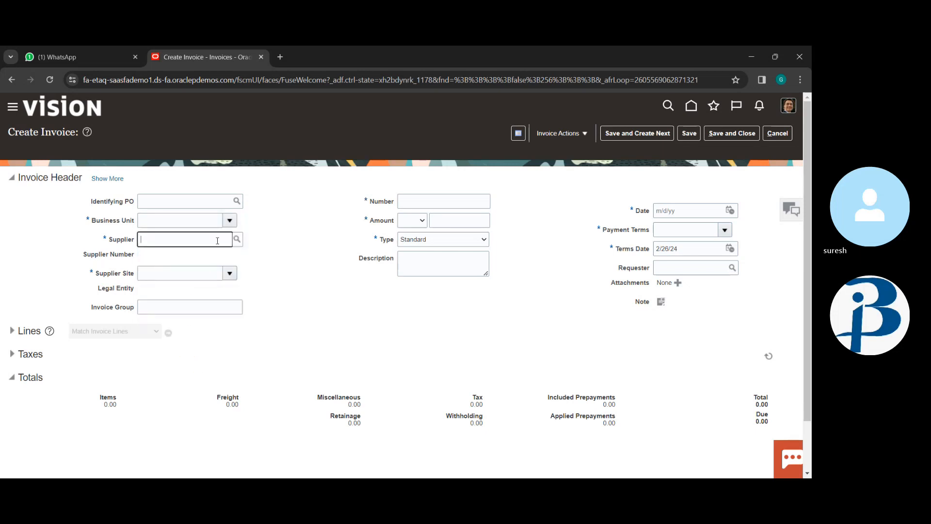
text(adv)
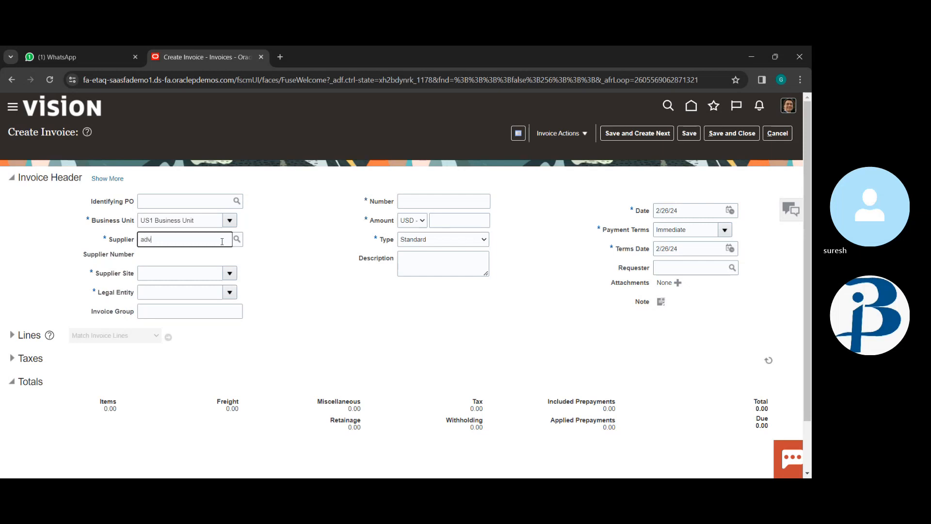
click(201, 254)
Step: Enter aa123 as the invoice number and 2000 as the invoice amount
click(463, 205)
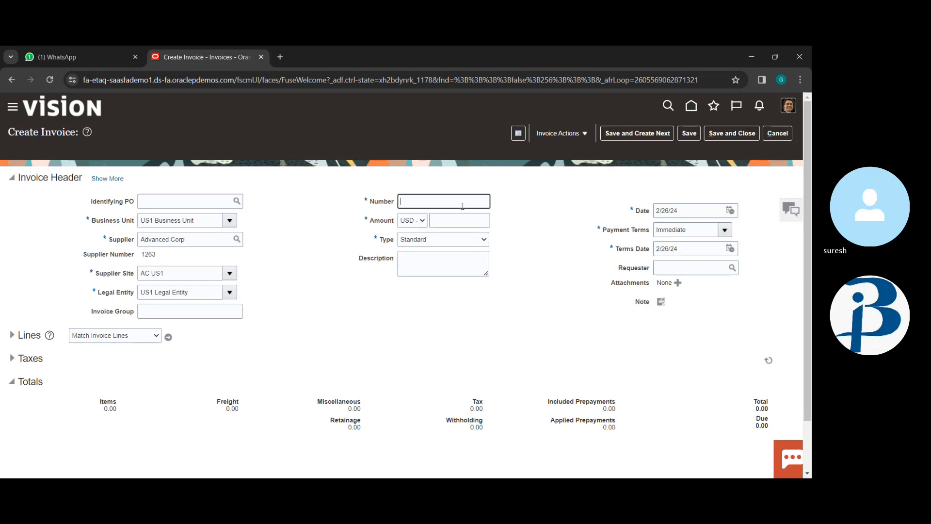
text(aa123)
click(465, 217)
text(2000)
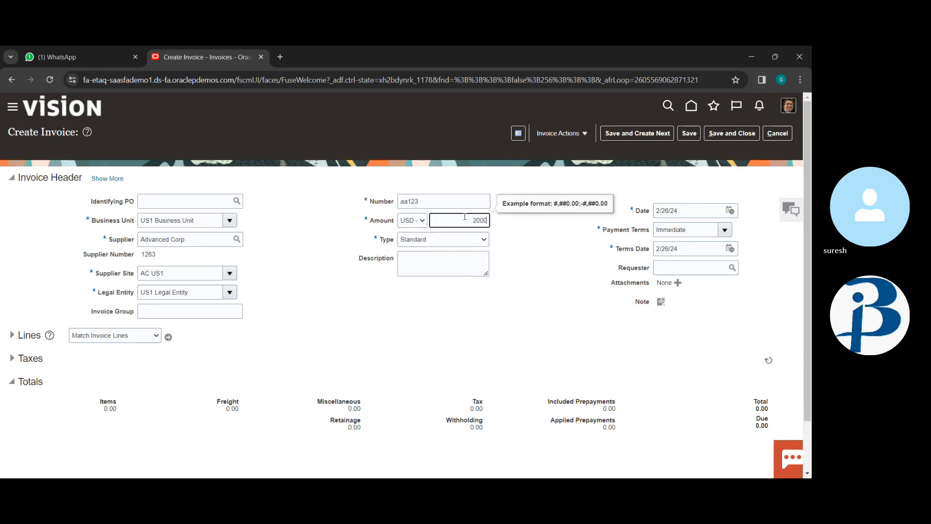
scroll(470, 345, down, 2)
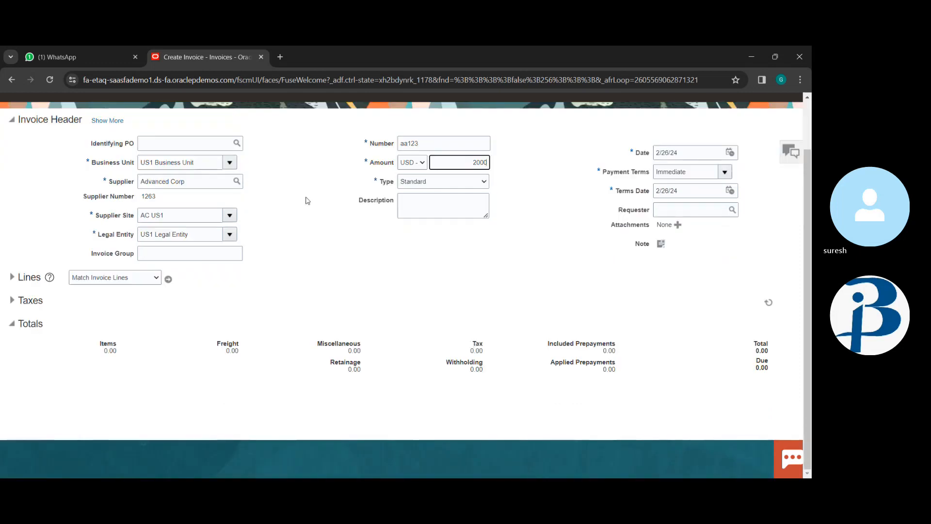
Step: Show the full invoice header, expand the invoice lines, and set the amount of line 1 to 2000
click(105, 122)
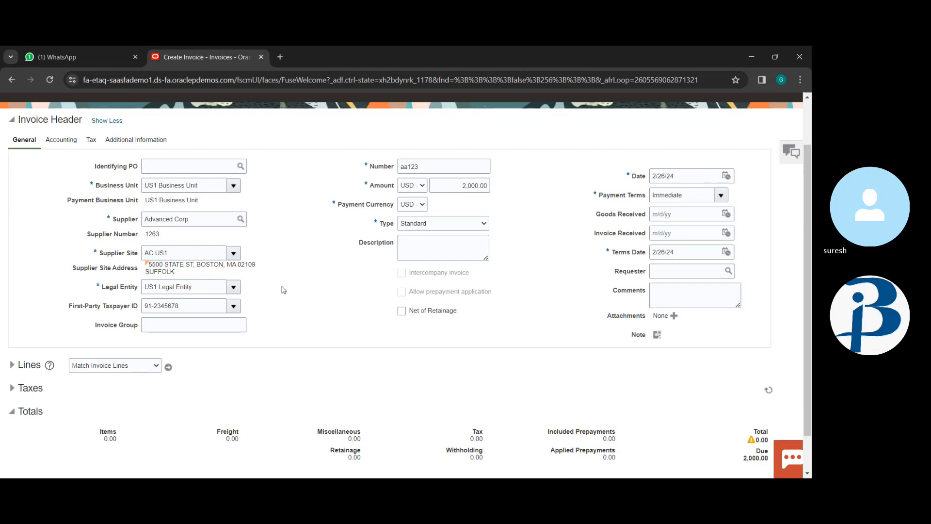
scroll(282, 289, down, 1)
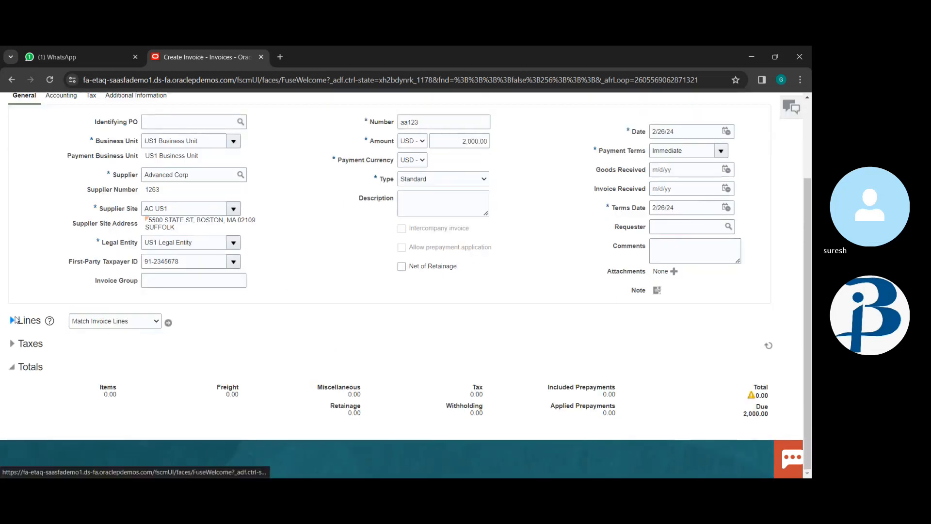
click(16, 319)
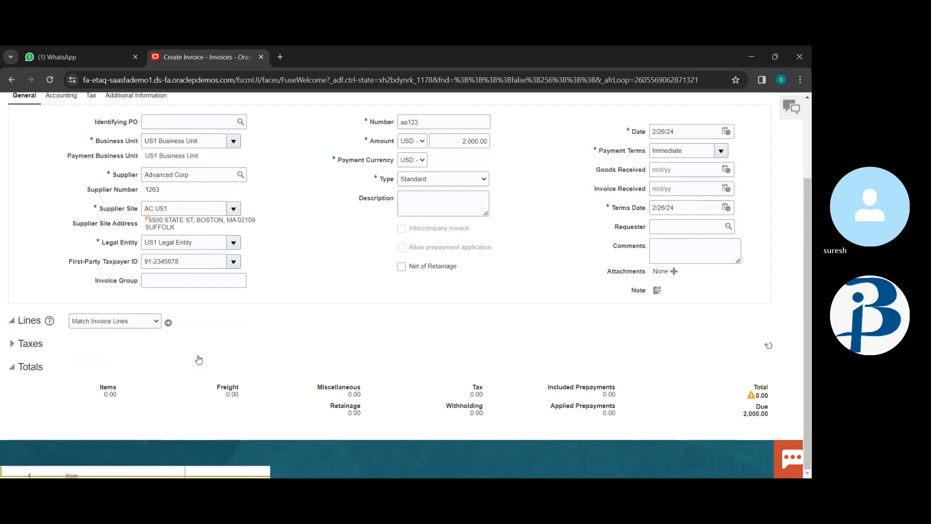
scroll(198, 355, down, 4)
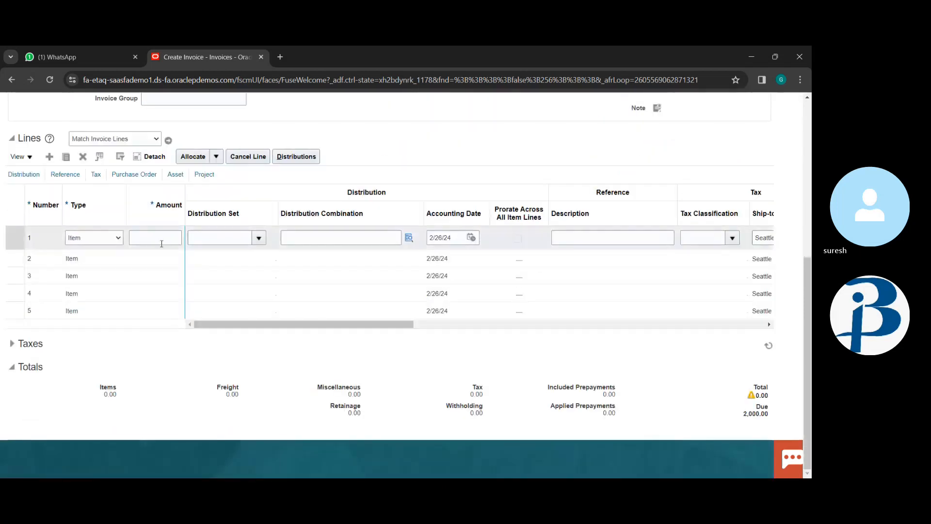
click(161, 238)
text(2000)
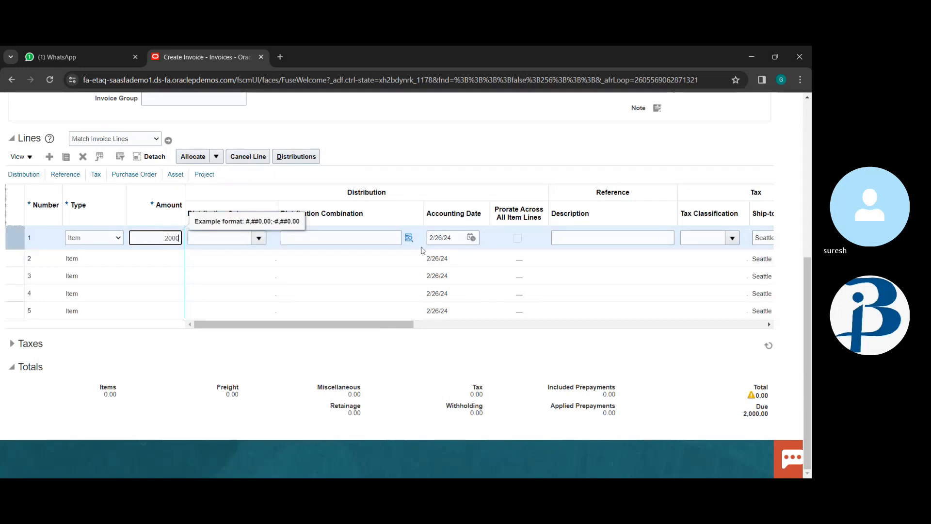
Step: Build line 1's distribution combination with account 63580 (Office supplies) and cost center 120, keeping the other segment defaults
click(400, 238)
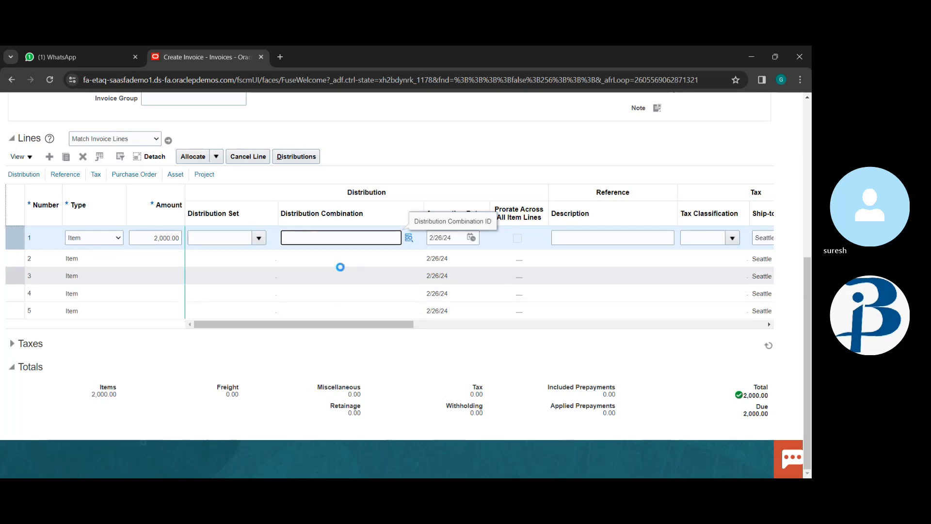
click(408, 238)
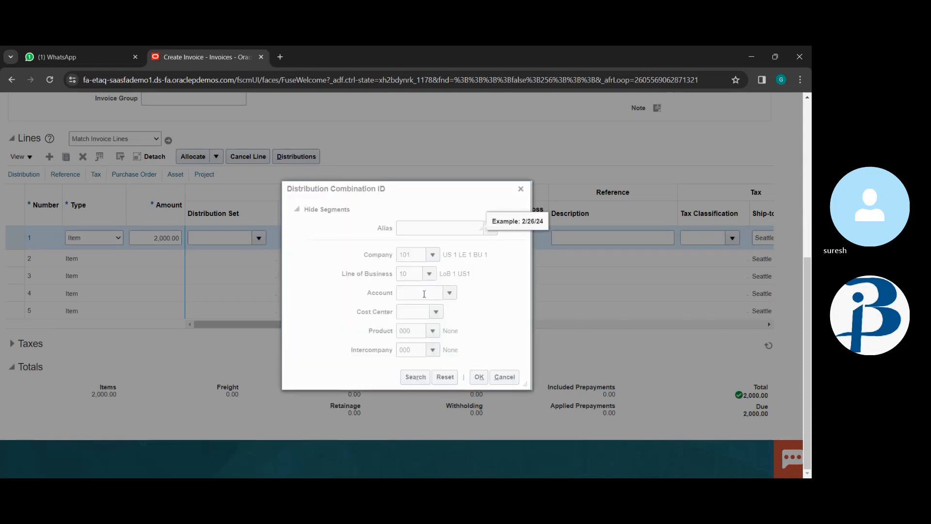
text(63580)
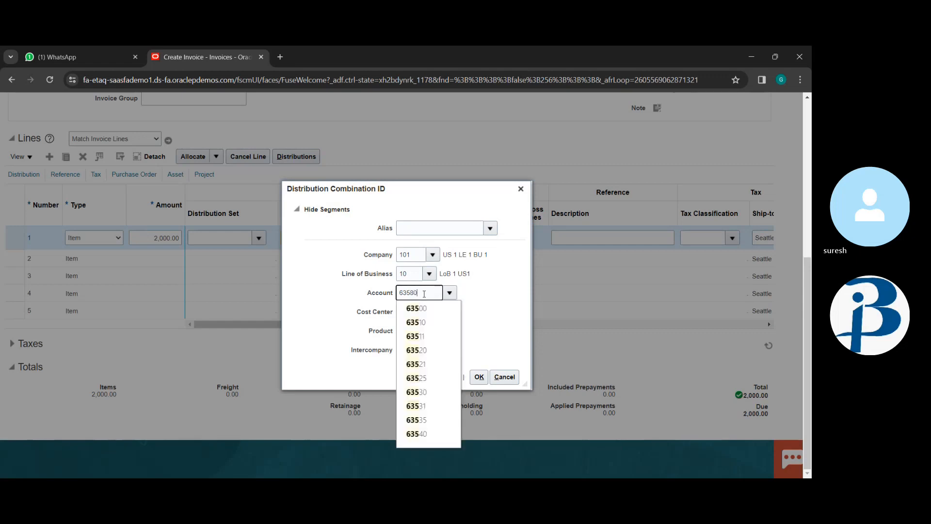
key(Tab)
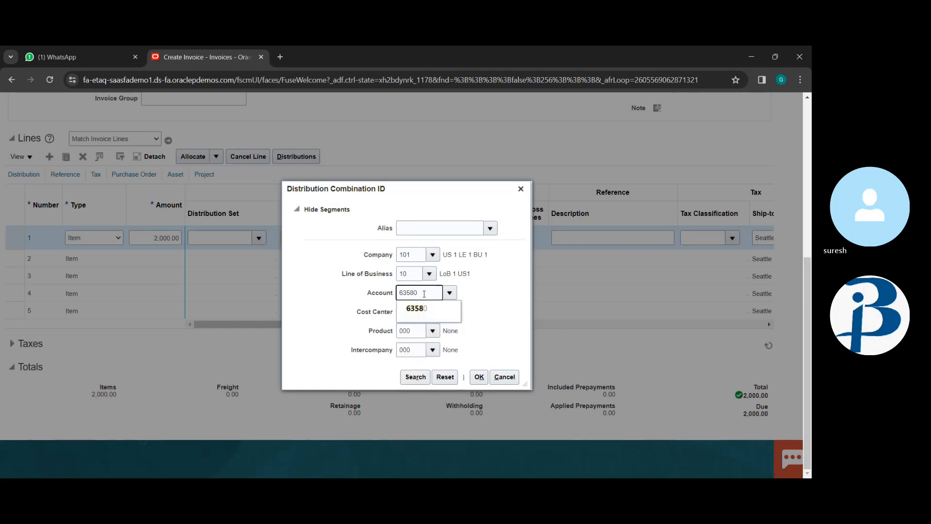
click(425, 309)
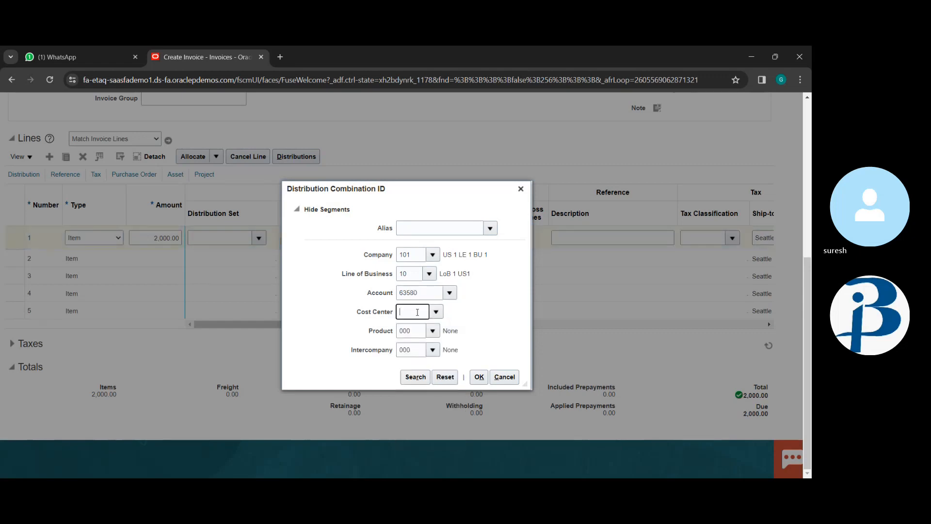
text(120)
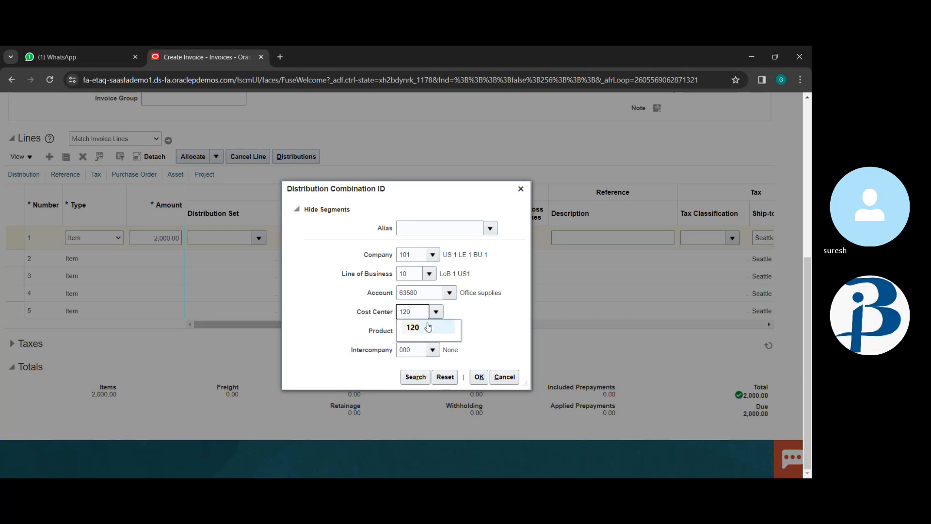
click(430, 330)
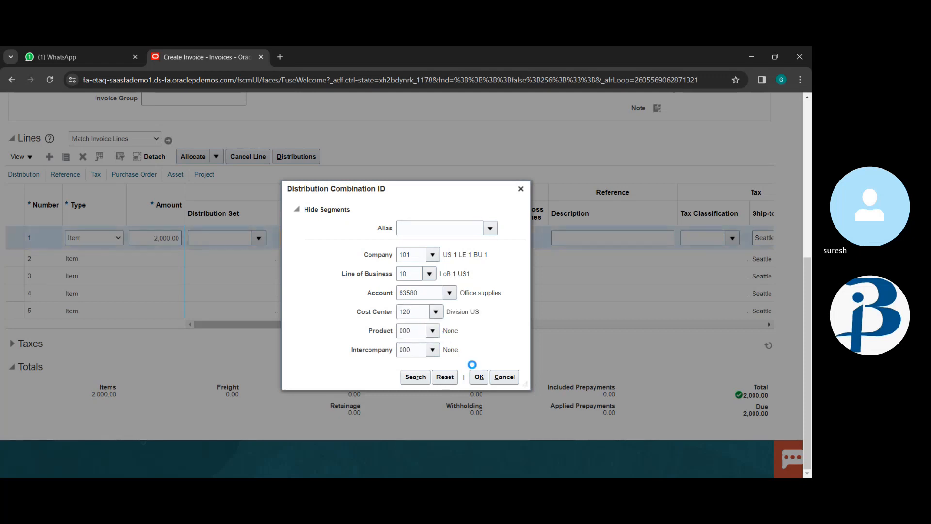
click(479, 377)
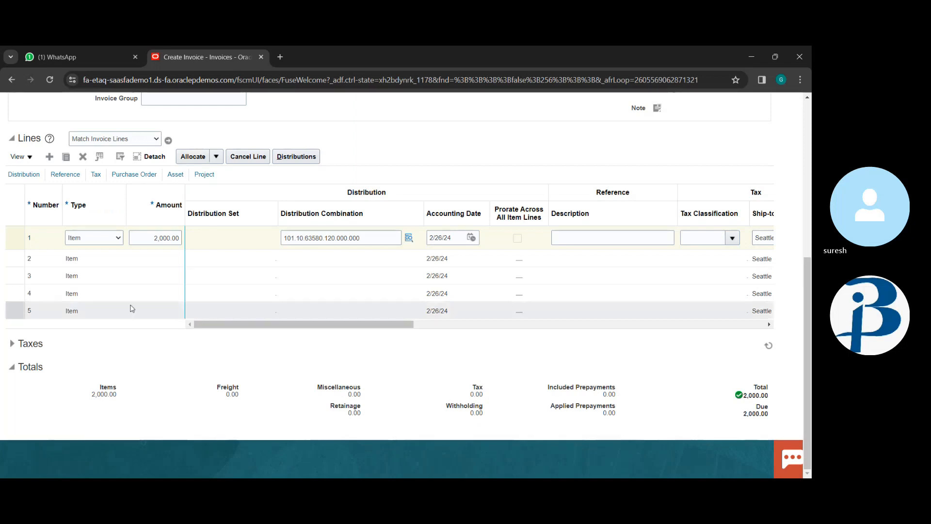
Step: Set the amount of invoice line 2 to 1000 and change the amount of line 1 to 1000
click(127, 258)
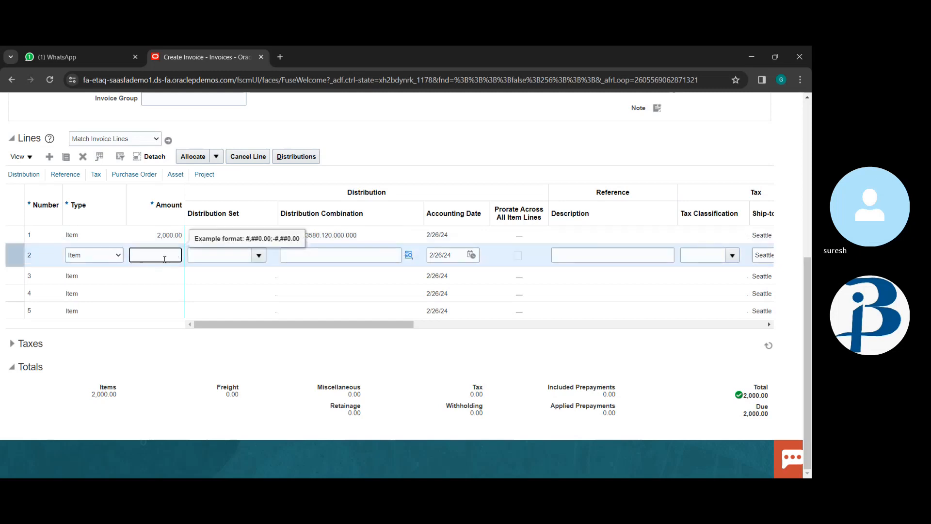
text(1000)
click(160, 235)
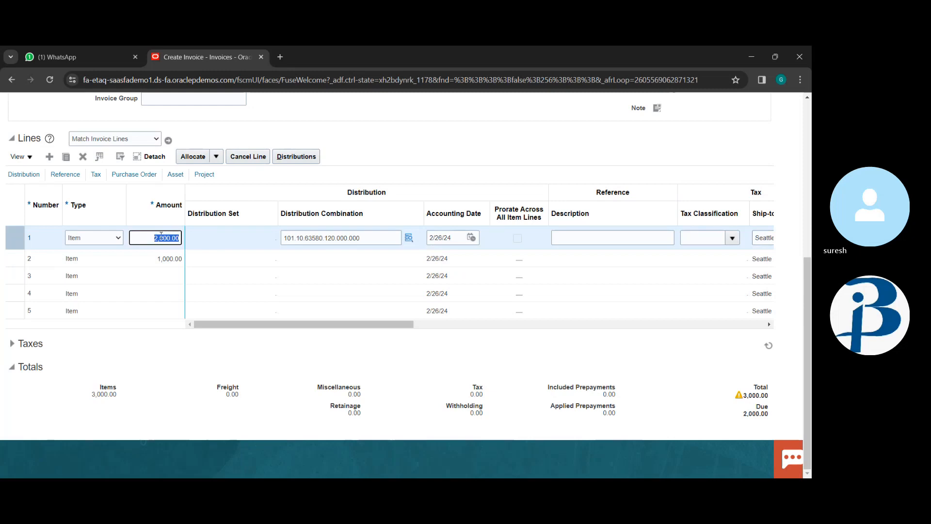
key(BackSpace)
text(1000)
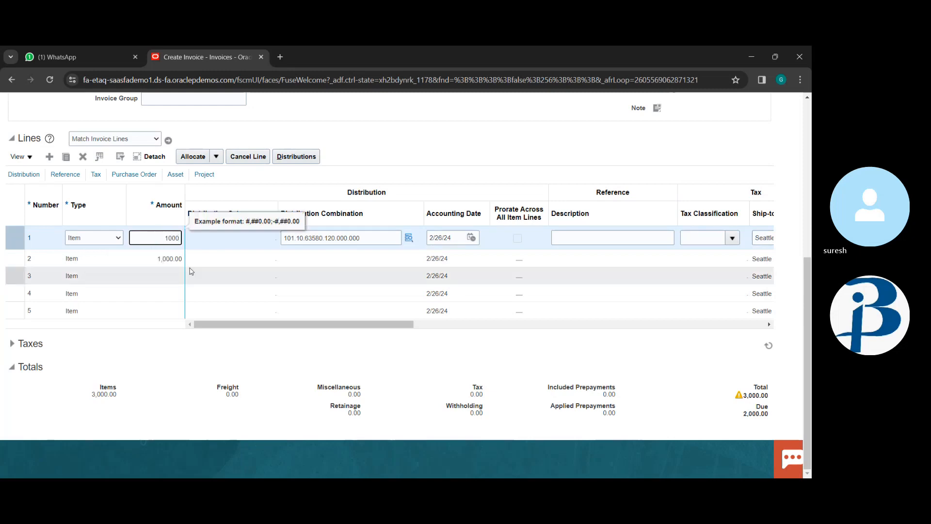
Step: Build line 2's distribution combination with account 63580 and cost center 121, keeping the other segment defaults
click(202, 258)
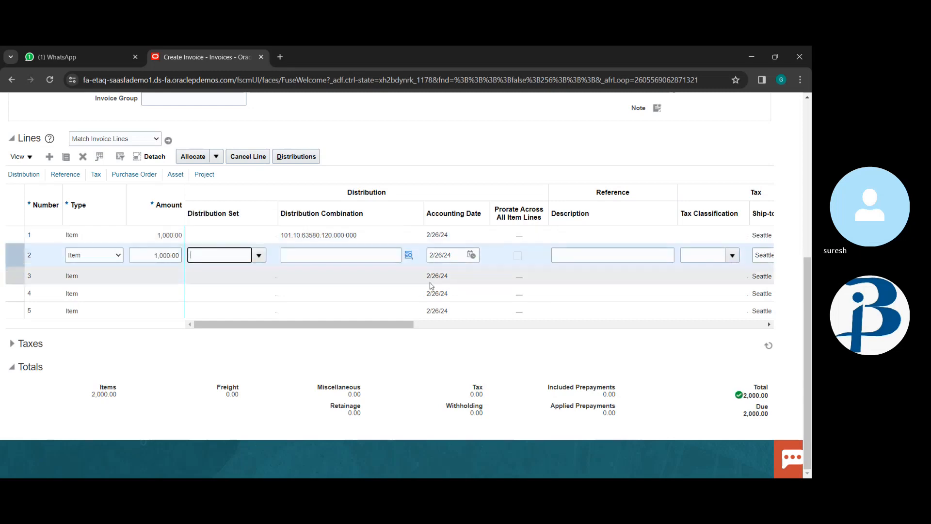
click(408, 253)
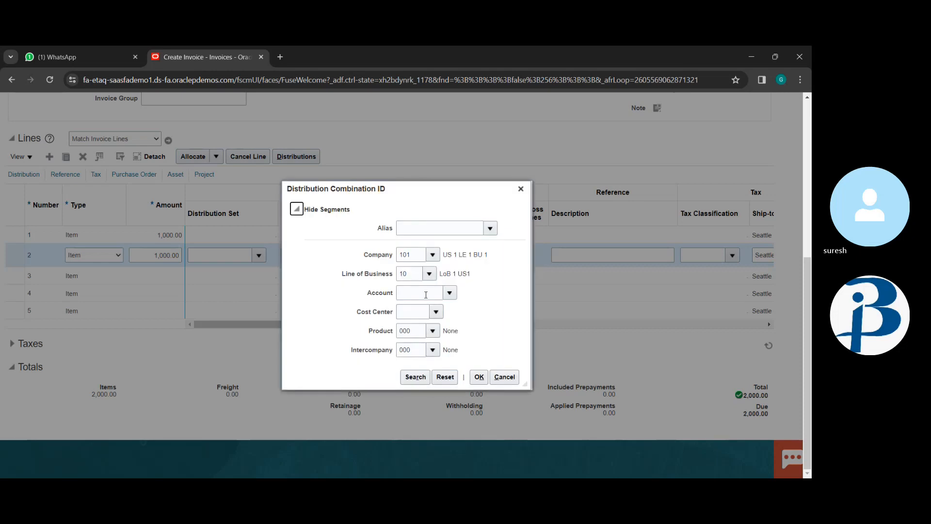
click(425, 295)
text(63580)
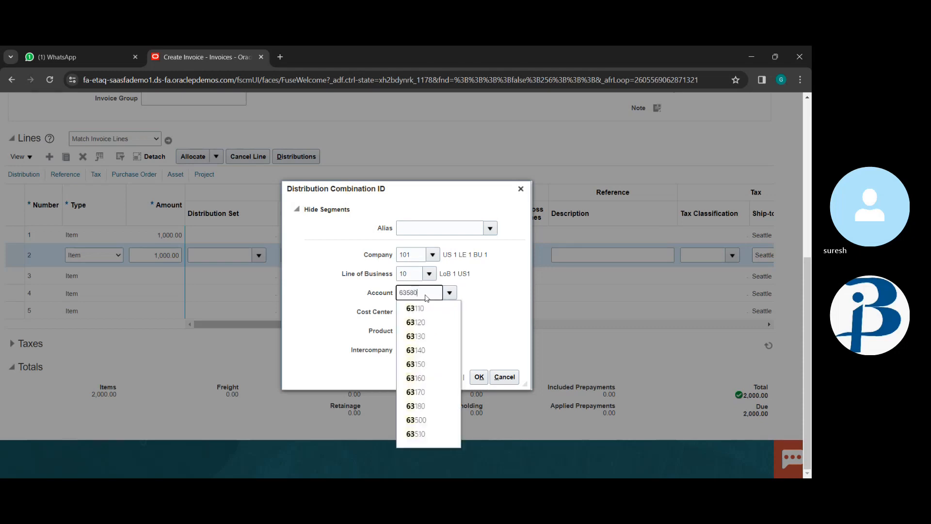
key(Tab)
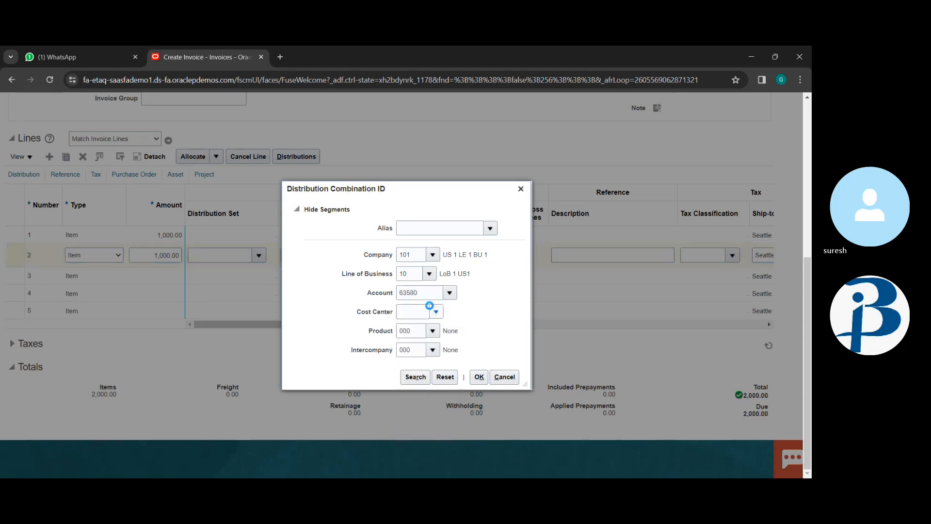
text(121)
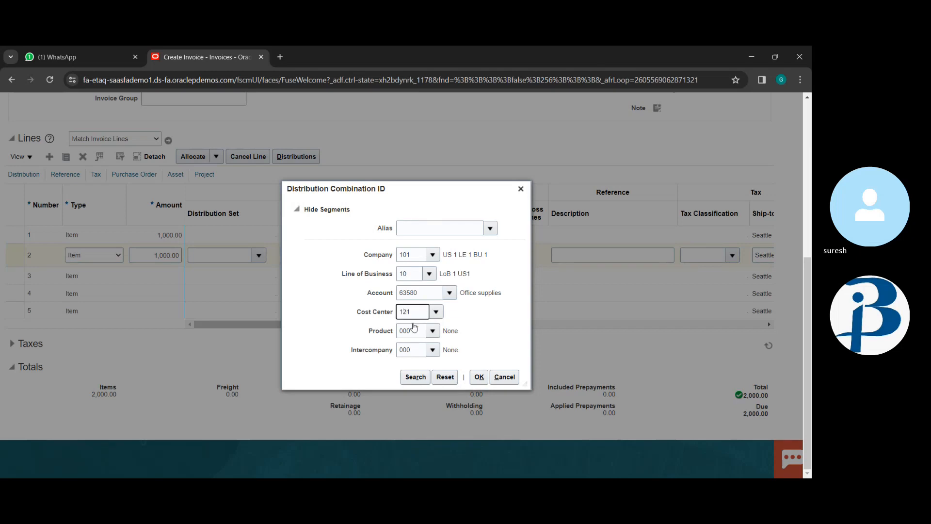
click(453, 337)
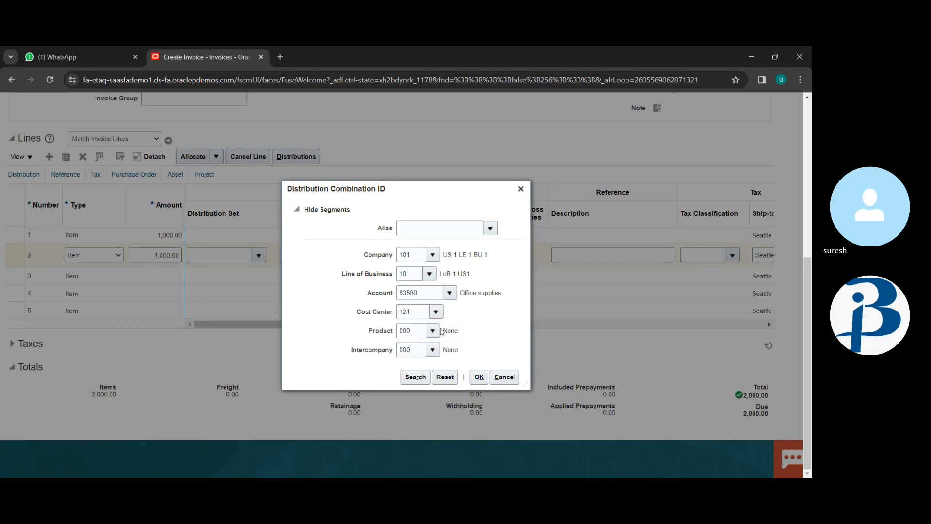
click(480, 383)
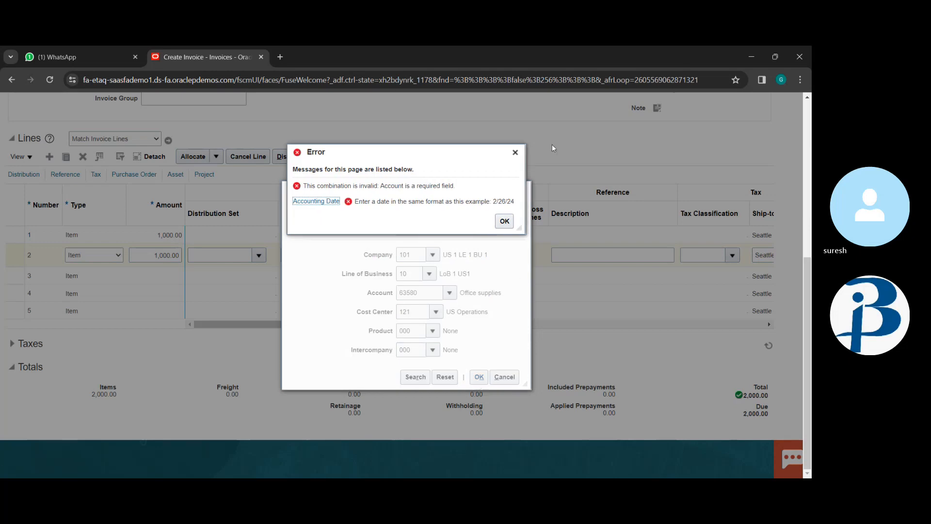
click(515, 152)
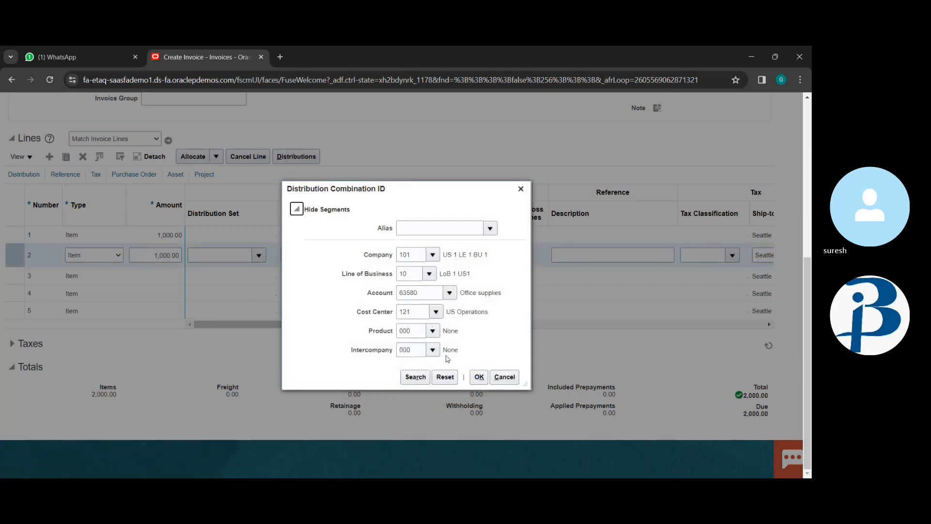
click(477, 378)
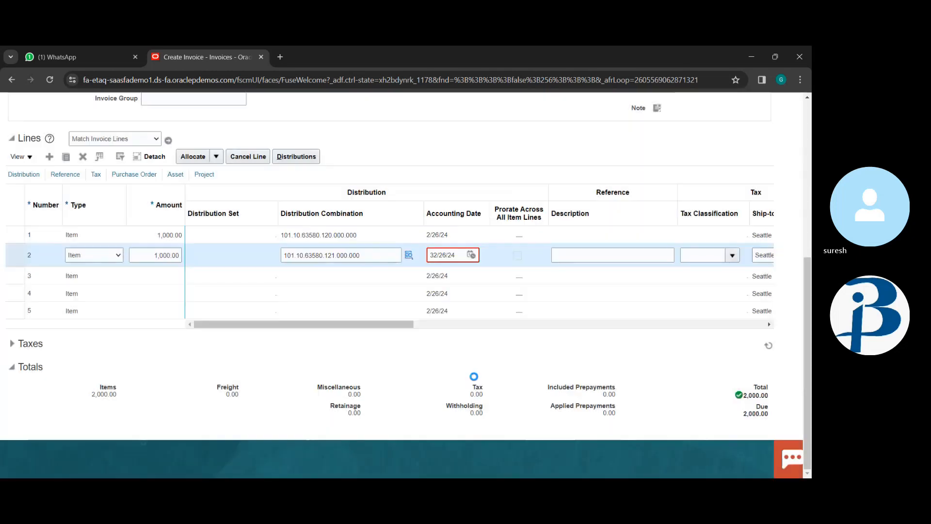
Step: Correct the accounting date of invoice line 2 to 2/26/24
click(506, 345)
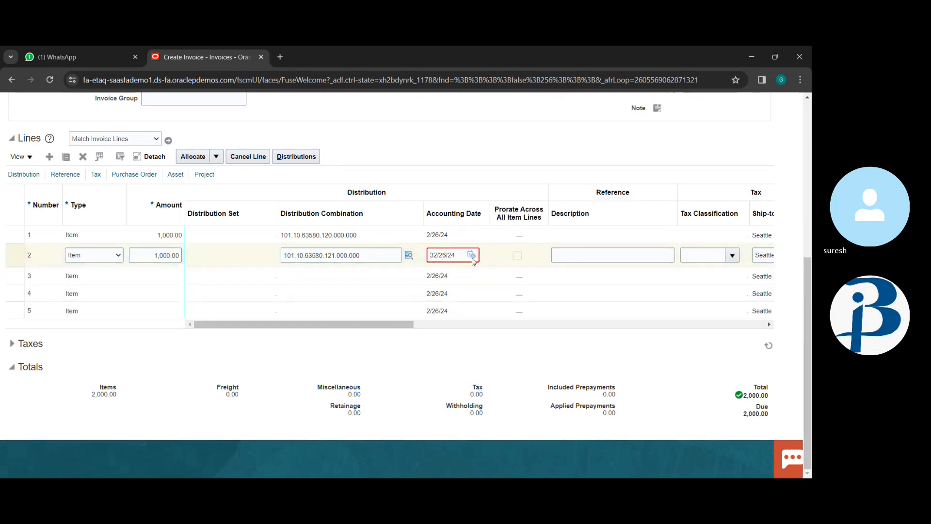
click(471, 255)
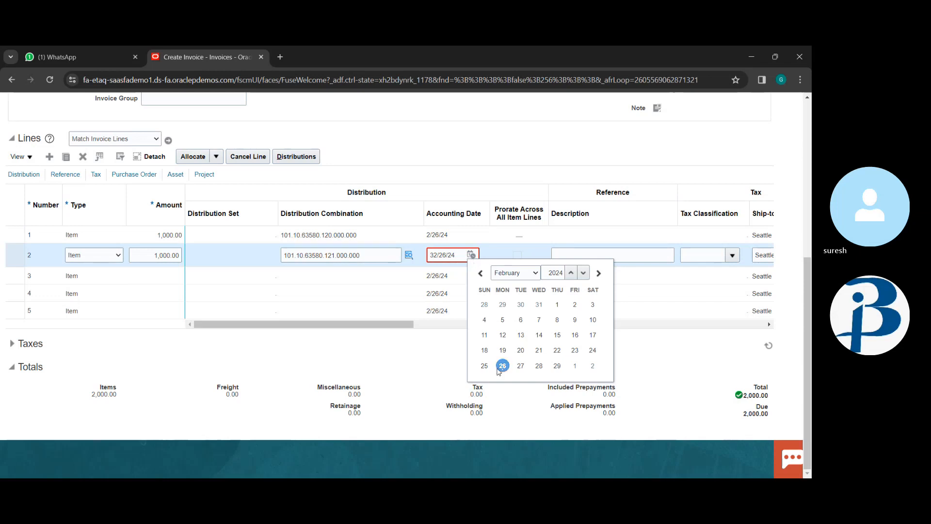
click(501, 366)
click(501, 323)
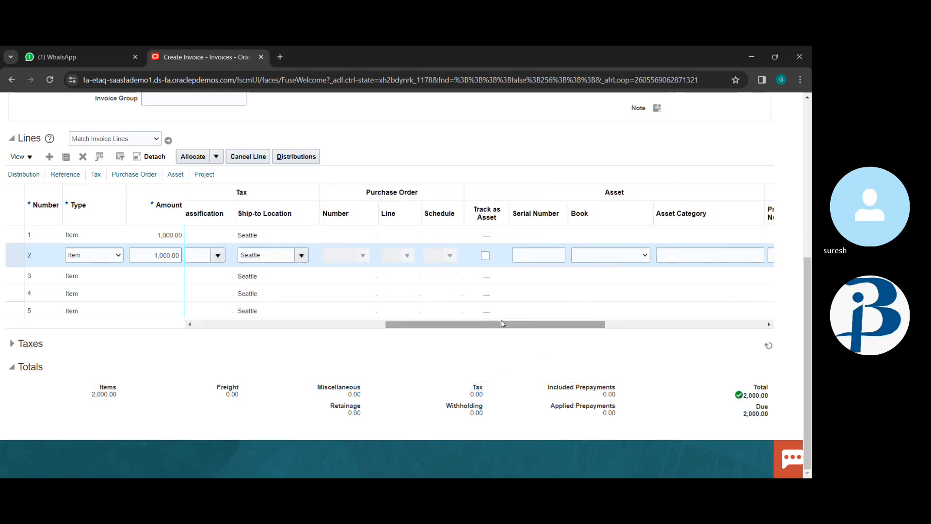
drag(479, 324, 287, 324)
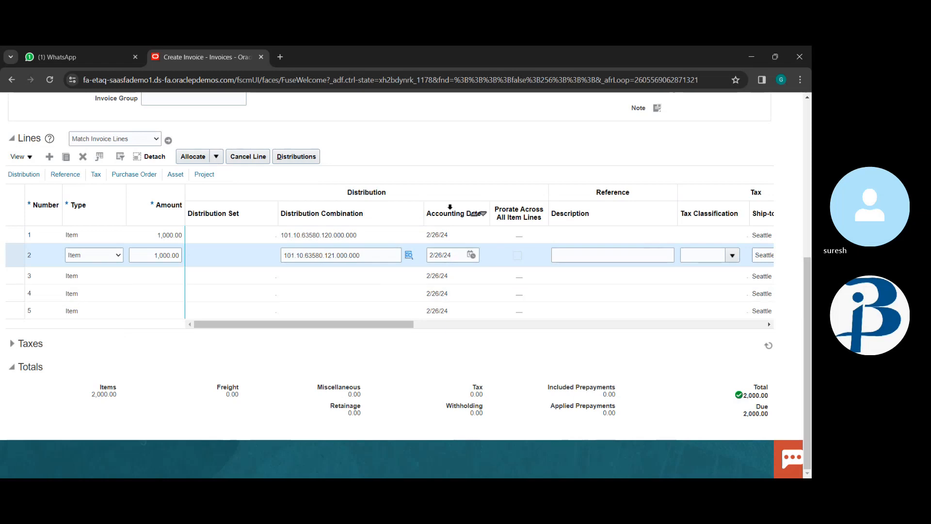
Step: Save invoice aa123 and run validation on it
scroll(453, 212, up, 5)
click(696, 132)
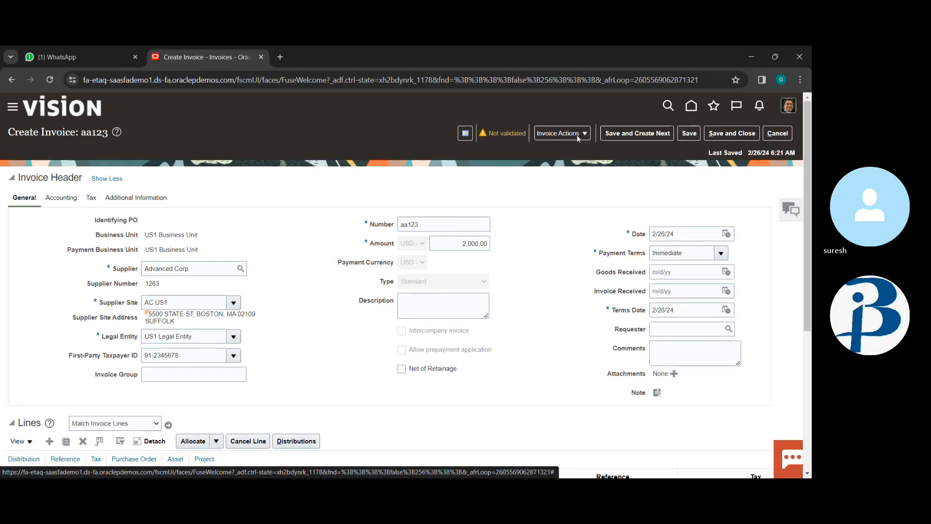
click(559, 132)
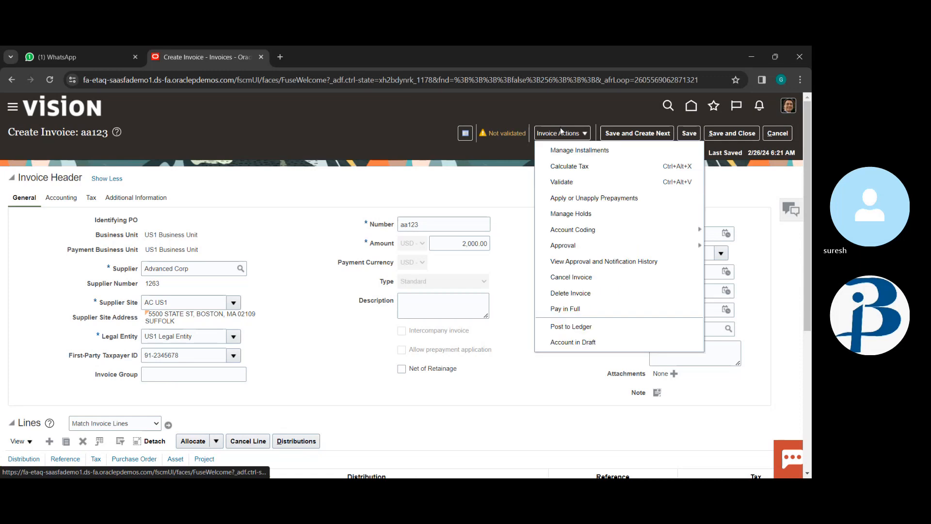
click(584, 181)
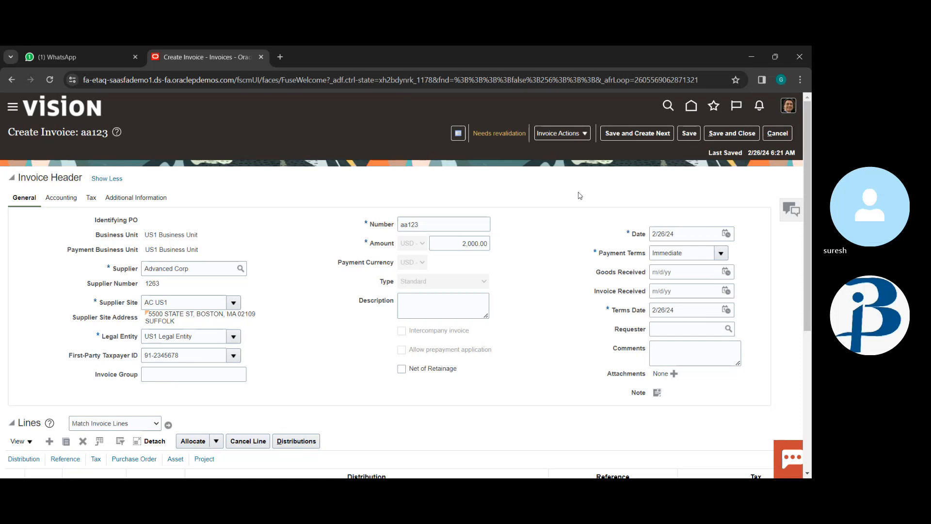
Step: Check the invoice totals and set the header invoice amount to 2,190.00
scroll(553, 238, down, 5)
scroll(553, 238, up, 5)
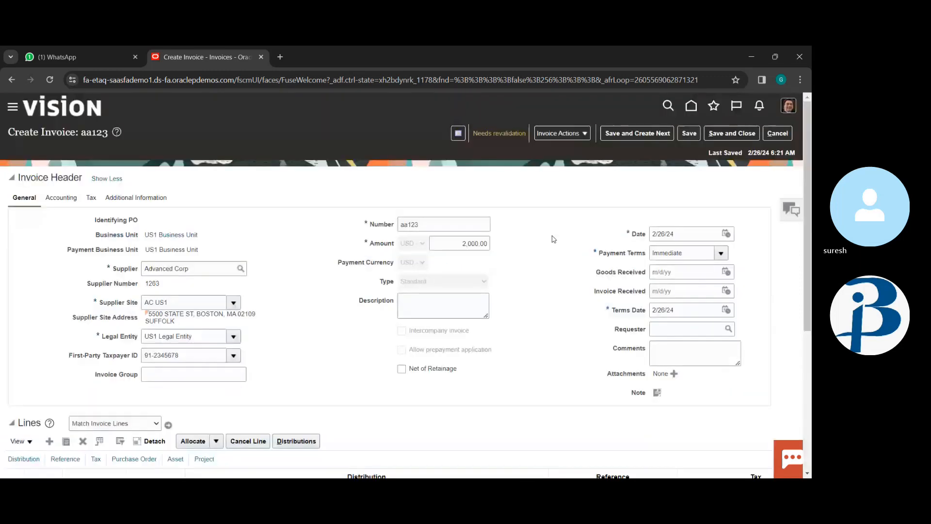
click(477, 243)
key(BackSpace)
key(BackSpace)
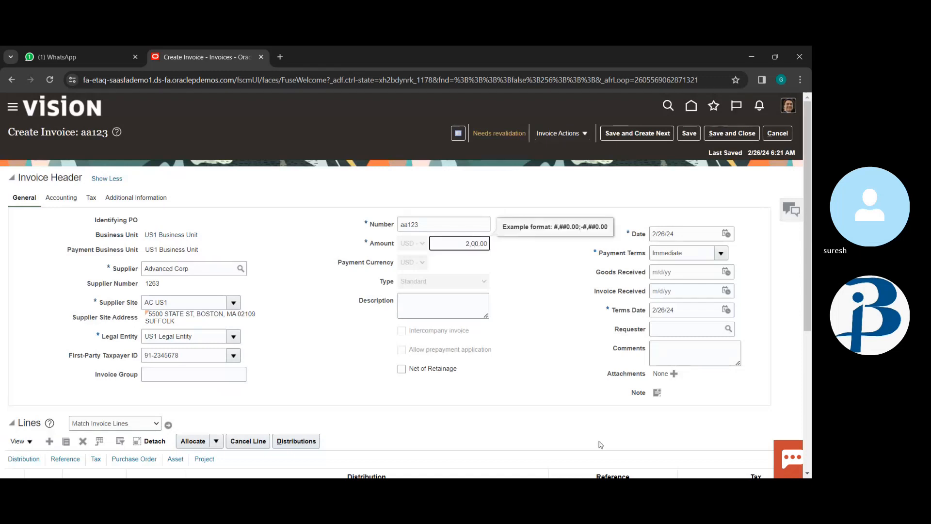
text(19)
Step: Save the invoice with its new amount and validate it again
click(692, 138)
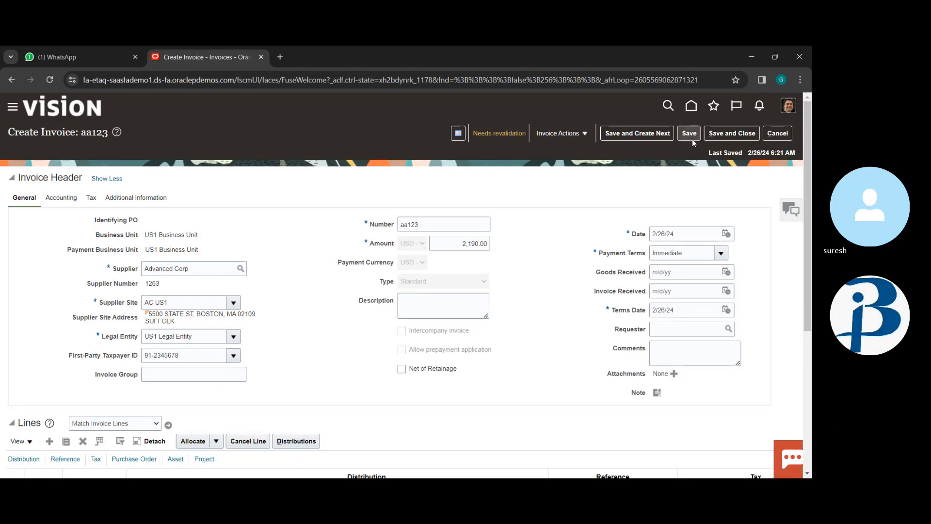
click(568, 134)
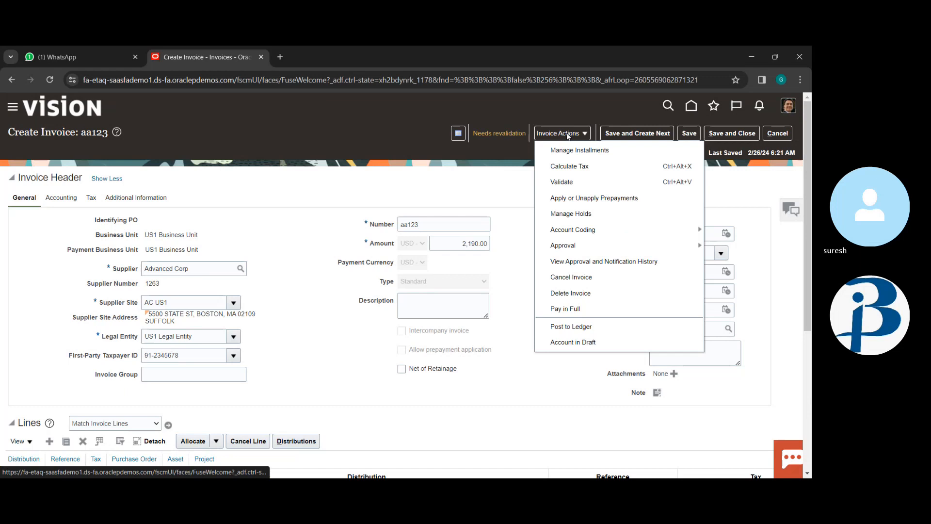
click(580, 181)
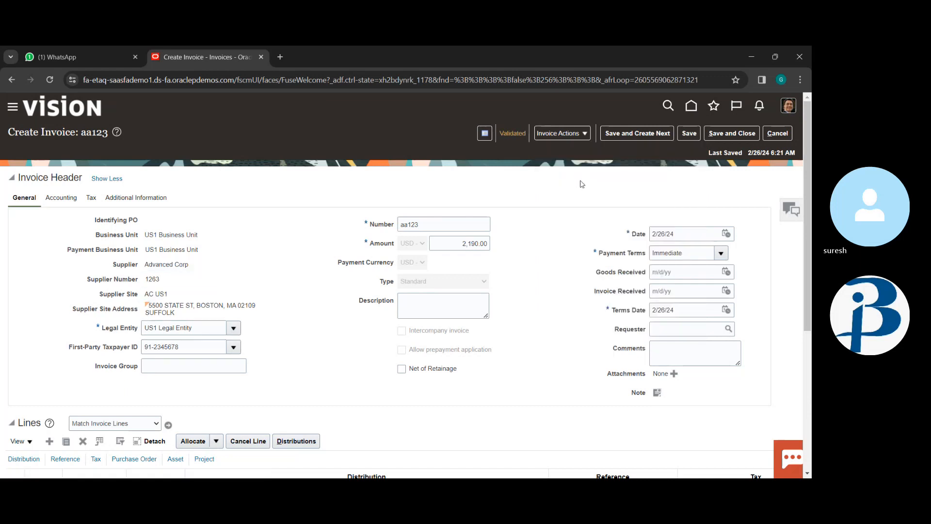
Step: Post invoice aa123 to the ledger and review its accounting lines
click(584, 132)
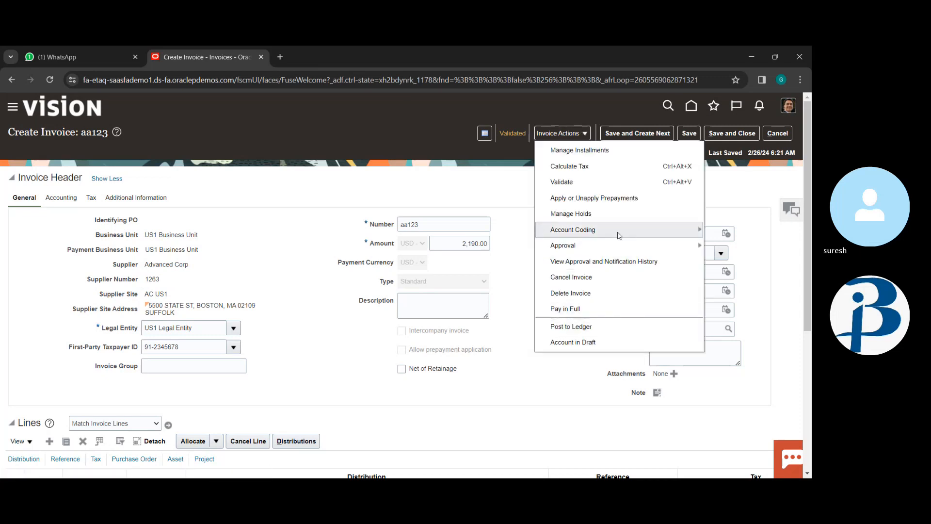
click(611, 333)
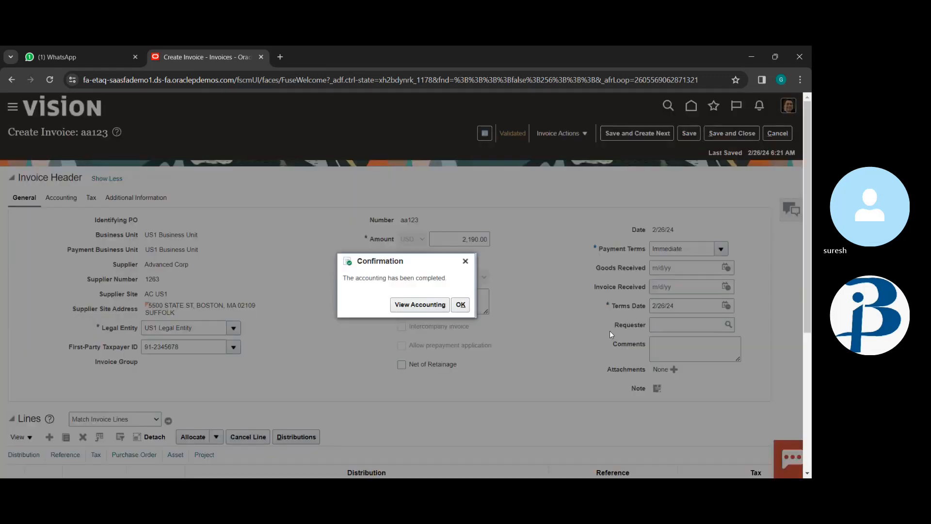
click(420, 307)
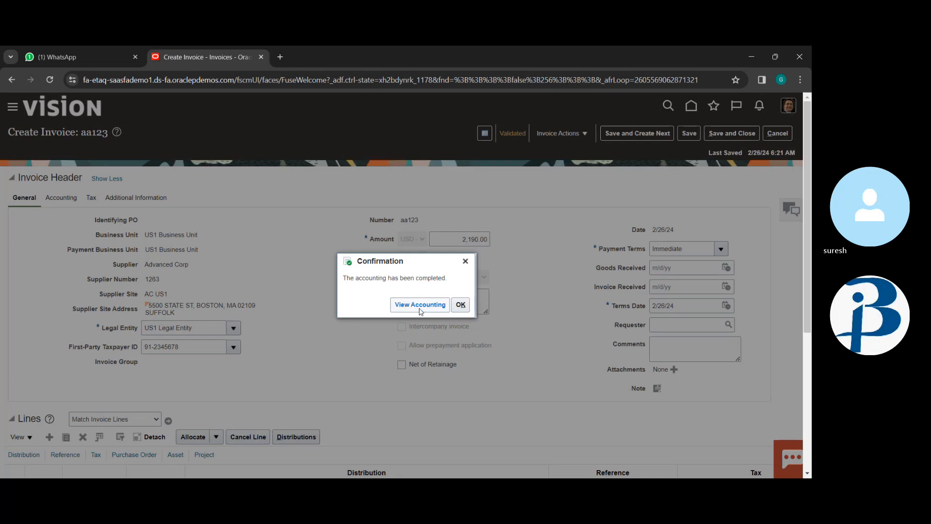
click(419, 305)
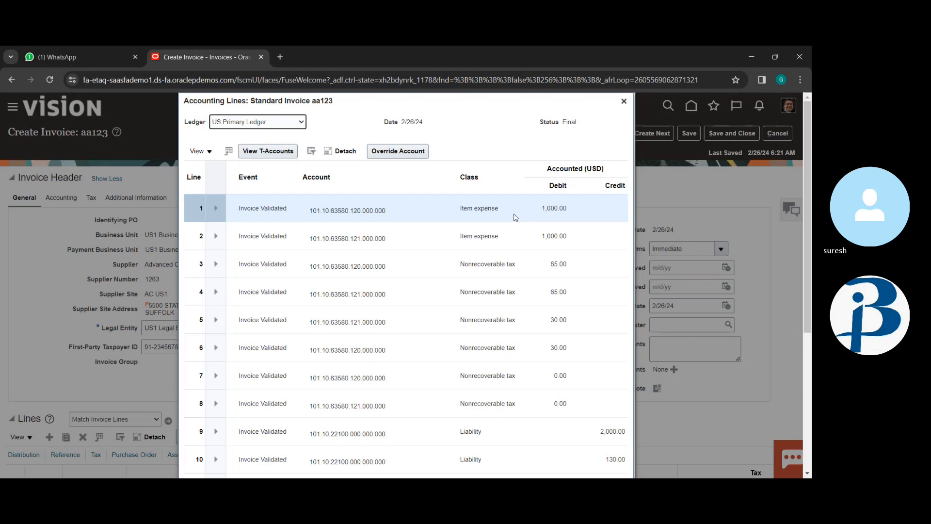
scroll(562, 367, down, 3)
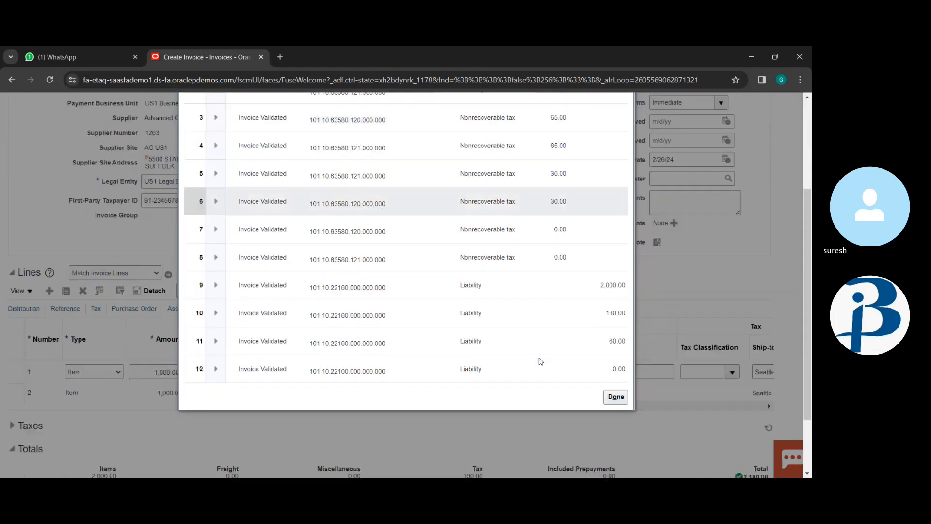
scroll(540, 361, up, 3)
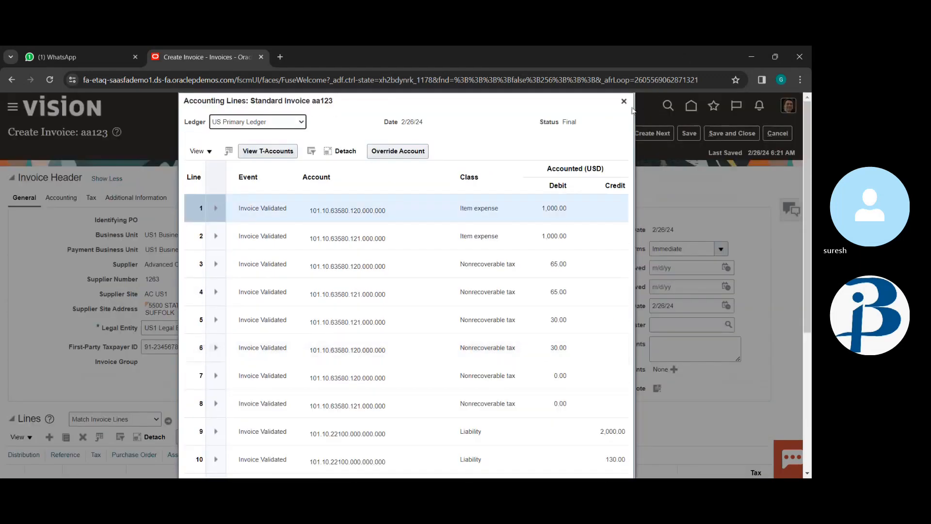
click(624, 102)
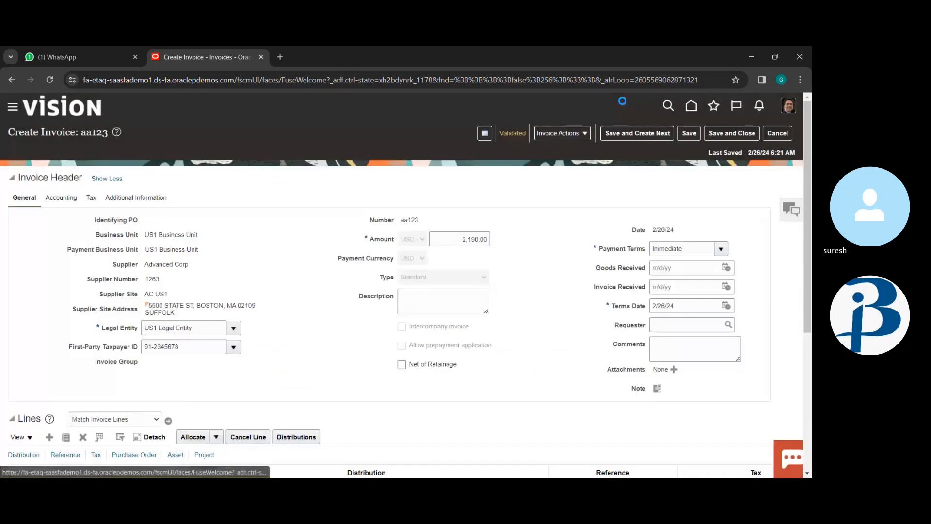
Step: Try to approve invoice aa123 directly through its approval actions
click(577, 133)
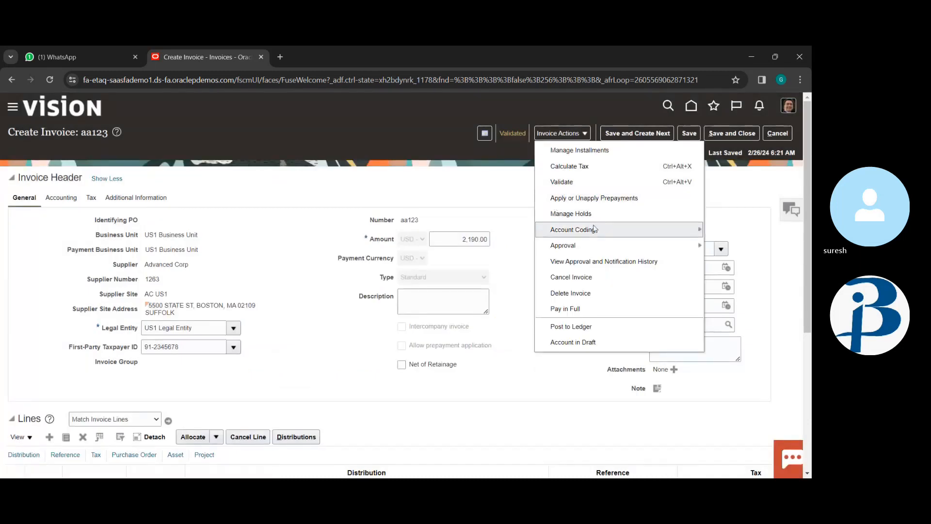
mouse_move(634, 249)
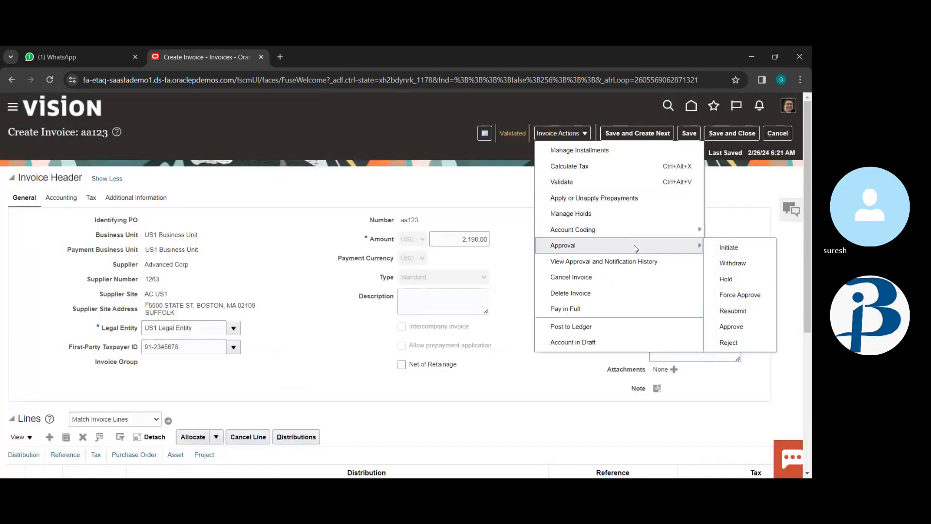
click(756, 303)
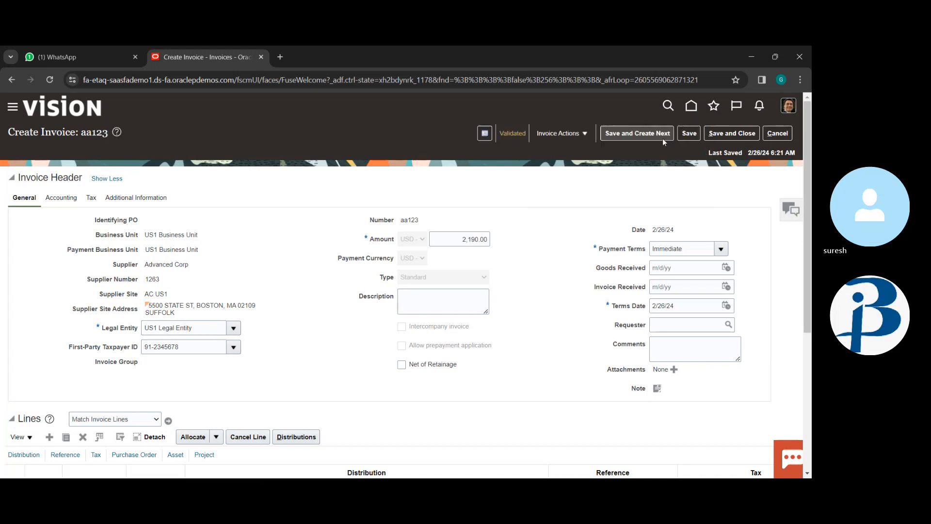
click(580, 134)
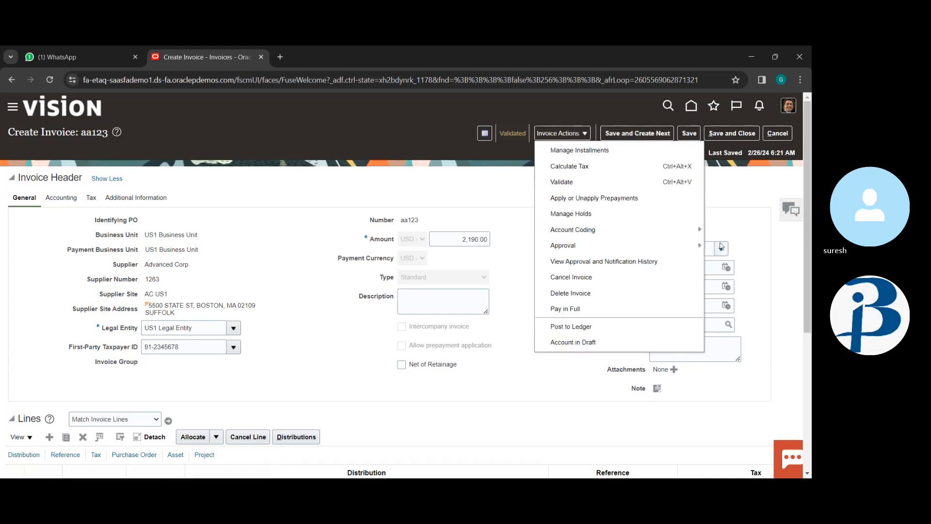
mouse_move(699, 251)
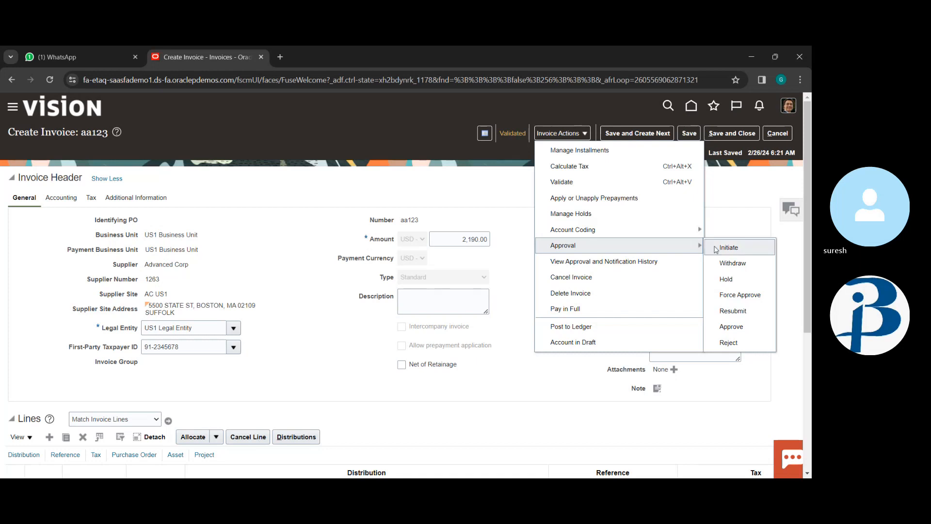
click(731, 327)
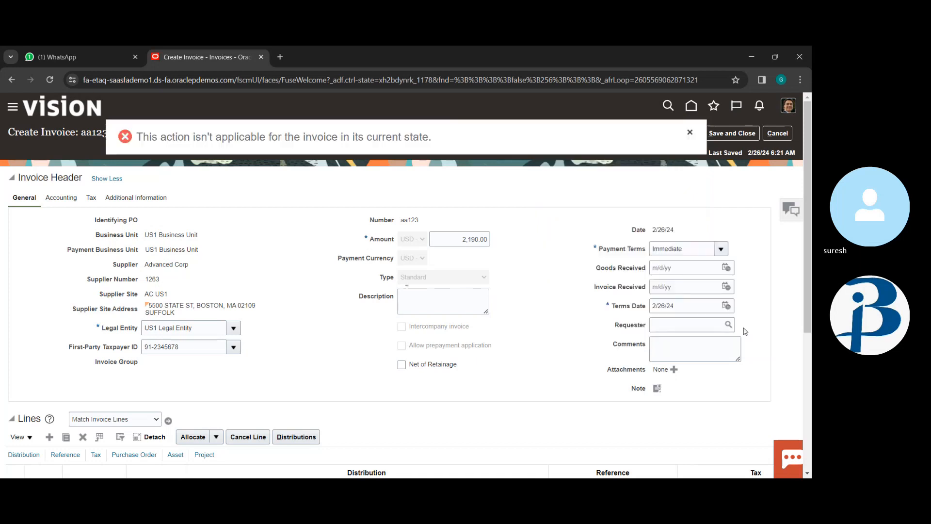
click(690, 131)
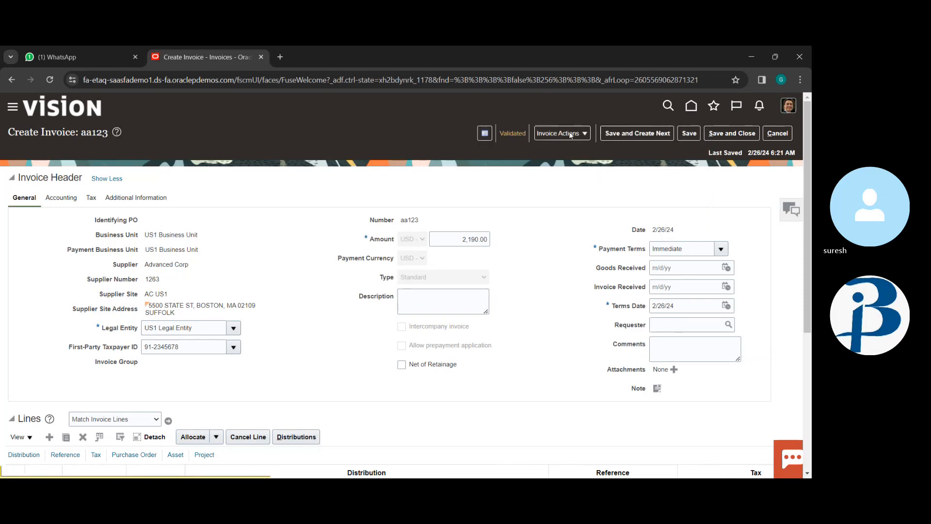
Step: Initiate the approval of invoice aa123 and check its status in the invoice summary
click(558, 134)
mouse_move(695, 247)
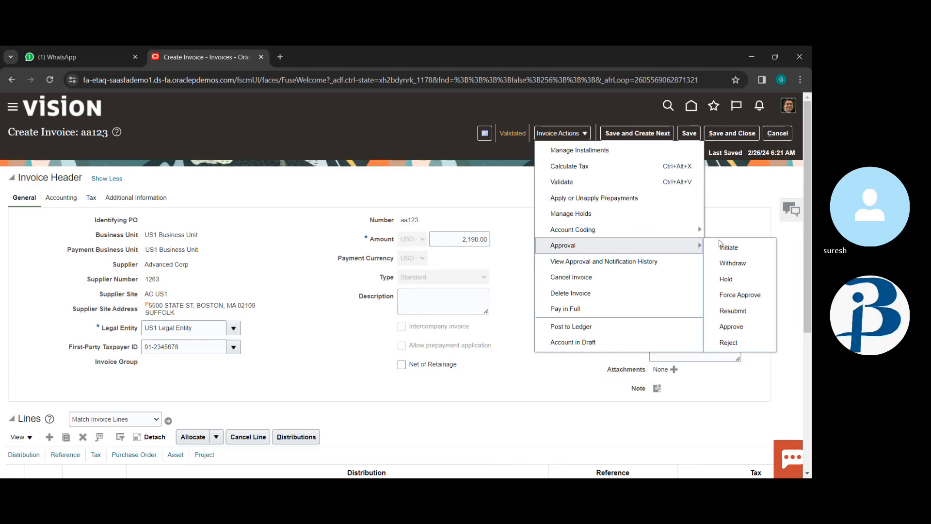
click(752, 249)
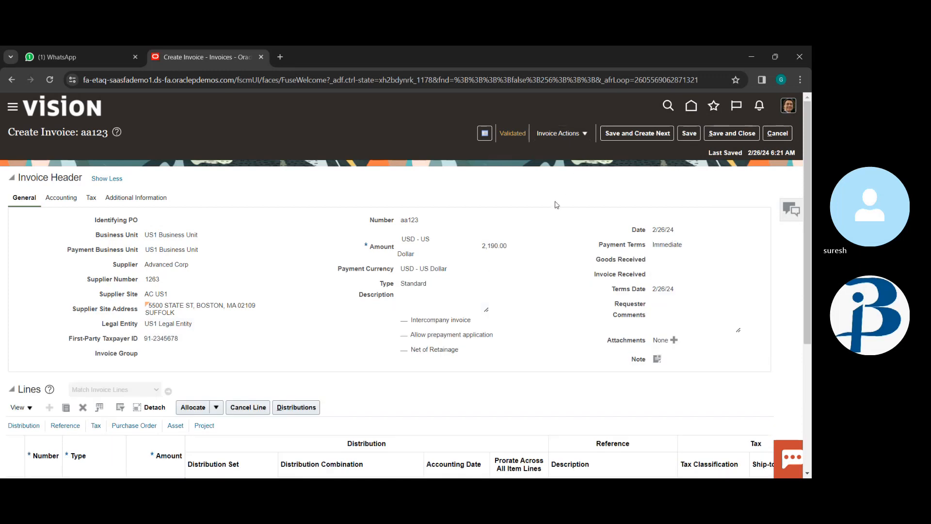
click(501, 133)
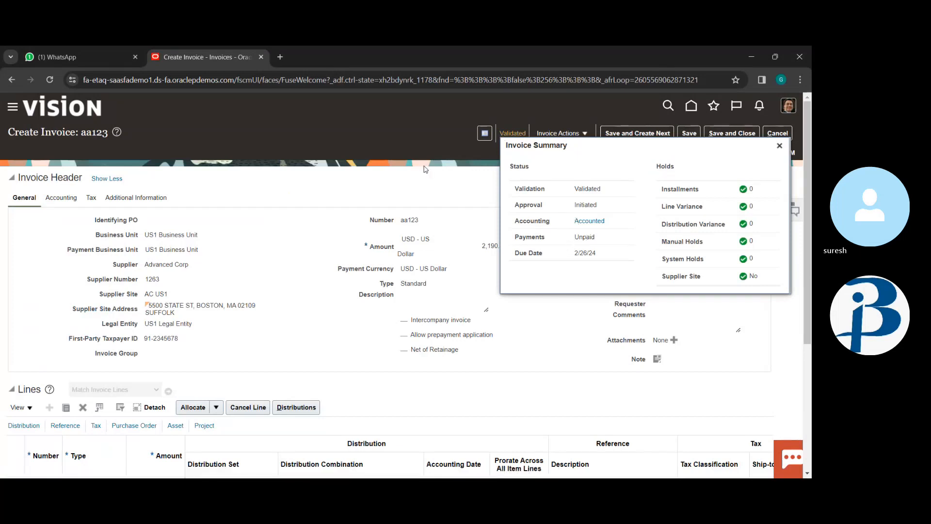
click(779, 145)
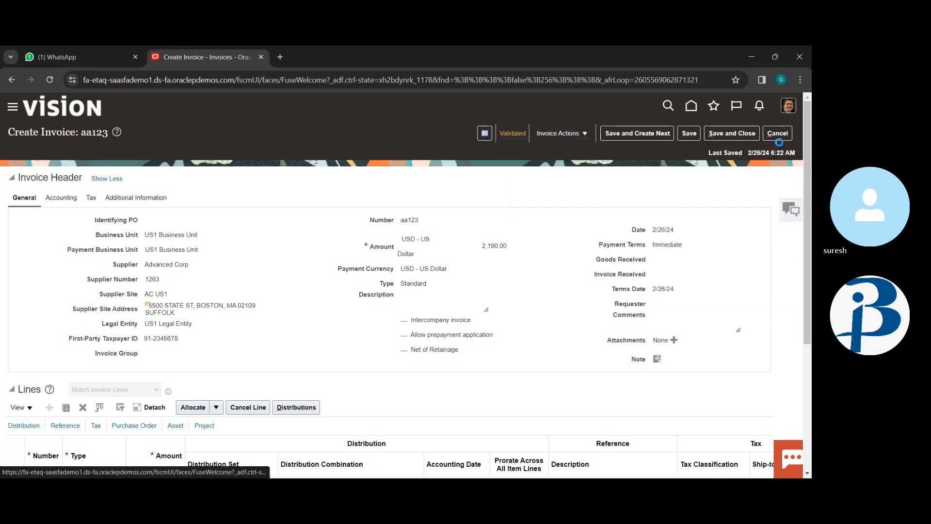
Step: Try to pay invoice aa123 in full
click(578, 135)
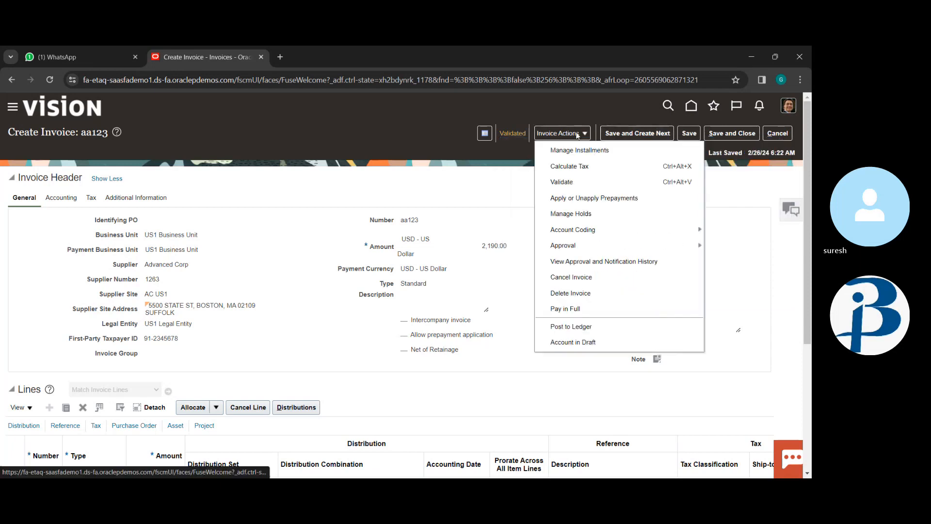
click(581, 312)
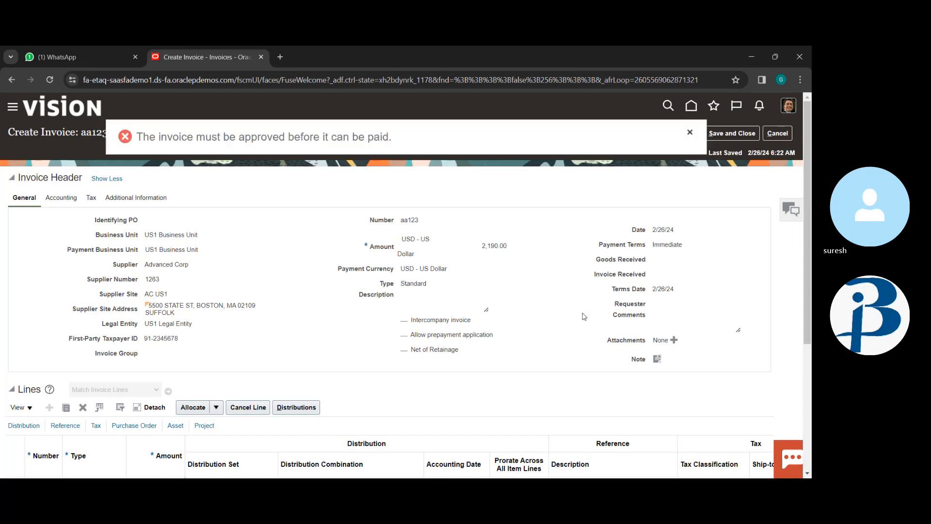
click(690, 134)
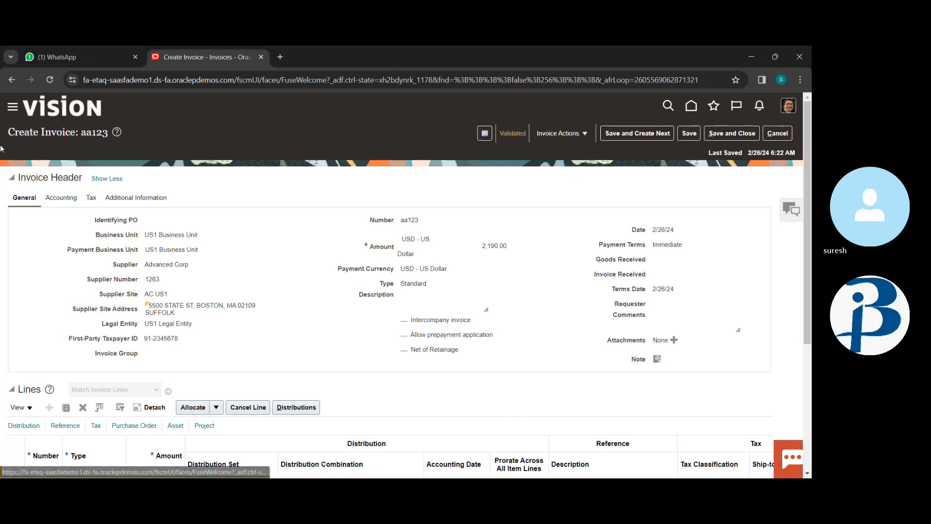
Step: Copy the current page address and load it in a new browser tab, keeping the invoice open
double_click(281, 80)
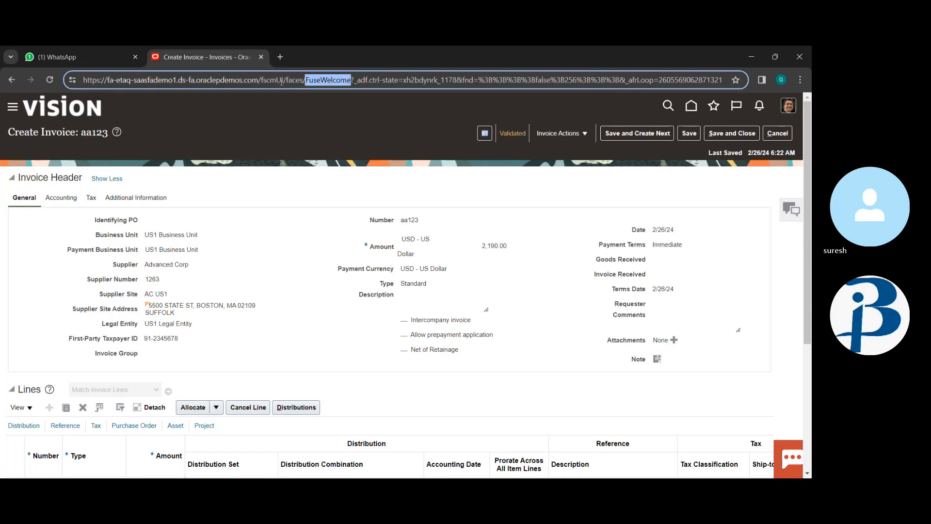
double_click(282, 82)
click(367, 80)
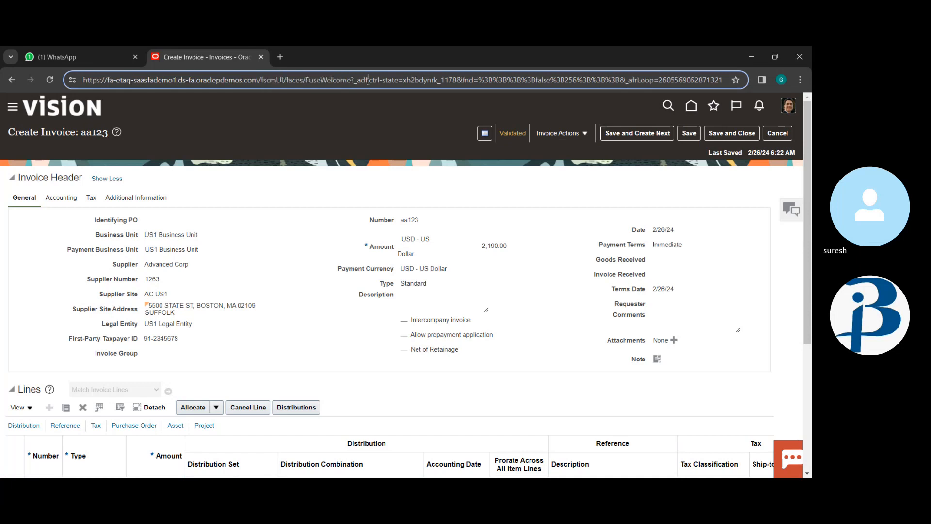
key(ctrl+a)
key(ctrl+c)
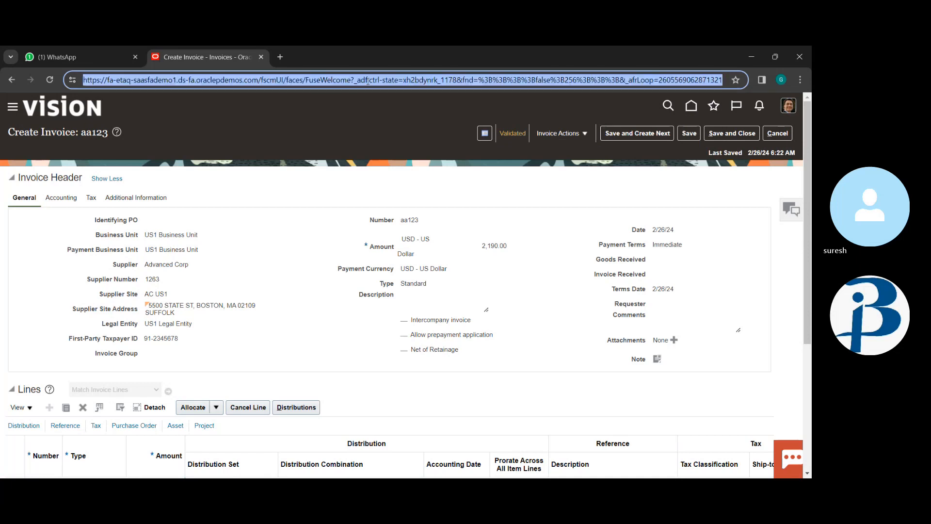
click(274, 56)
key(ctrl+v)
key(Return)
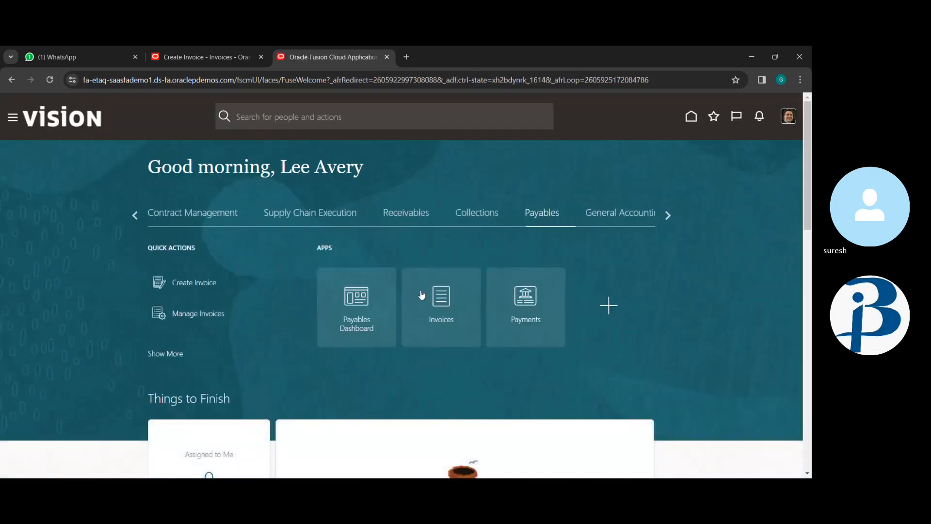
Step: Open the Manage Invoice Options task of the Payables functional area in Setup and Maintenance
click(786, 120)
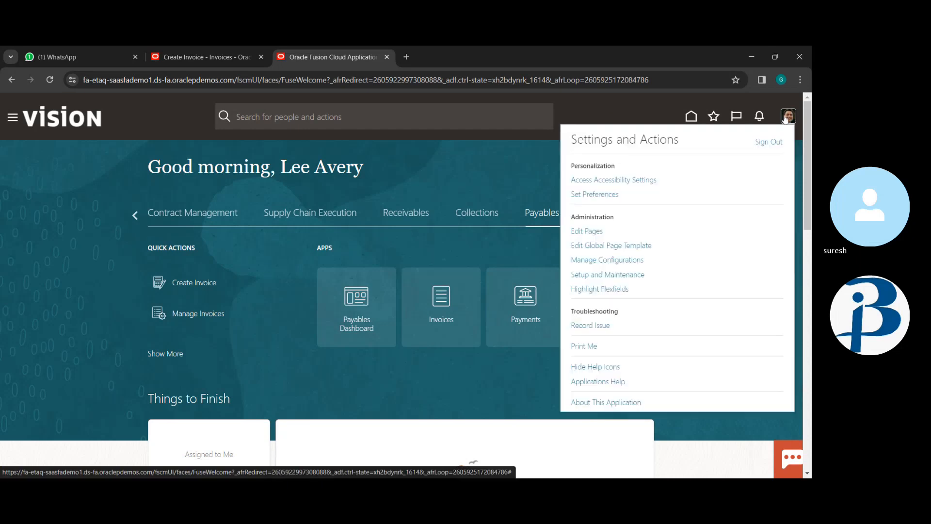
click(614, 275)
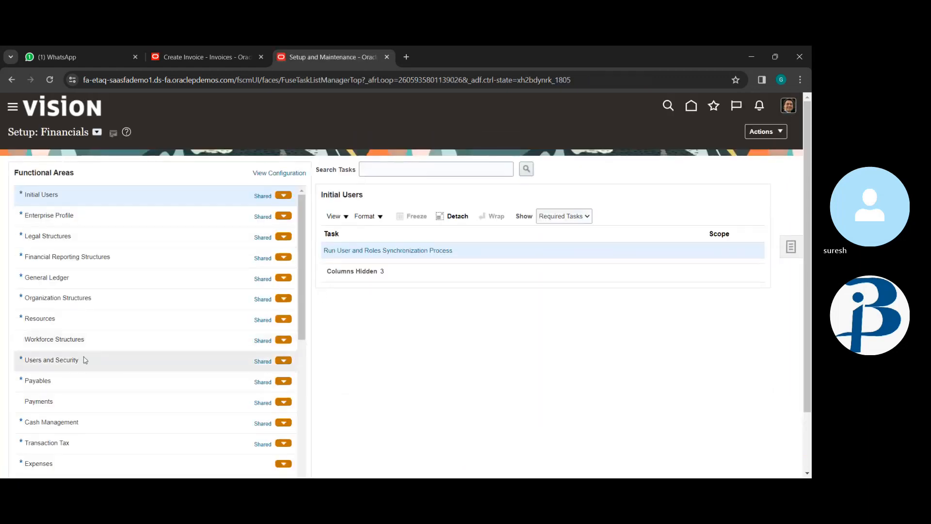
click(78, 388)
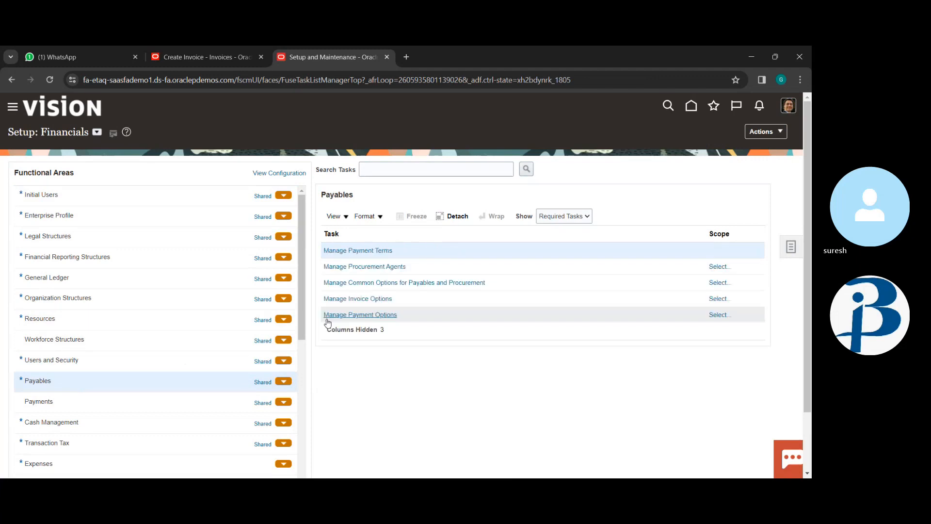
click(371, 299)
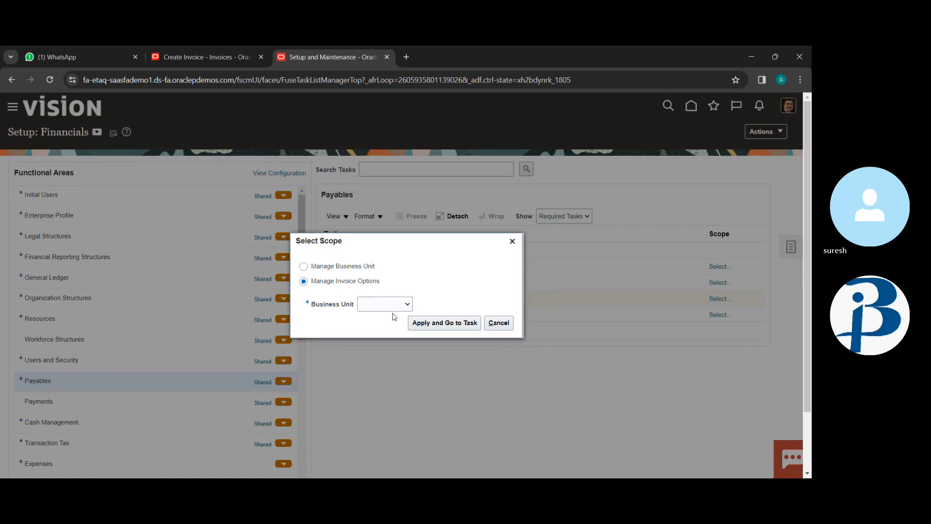
Step: Search the business units for us1 and set US1 Business Unit as the scope of the Manage Invoice Options task
click(452, 326)
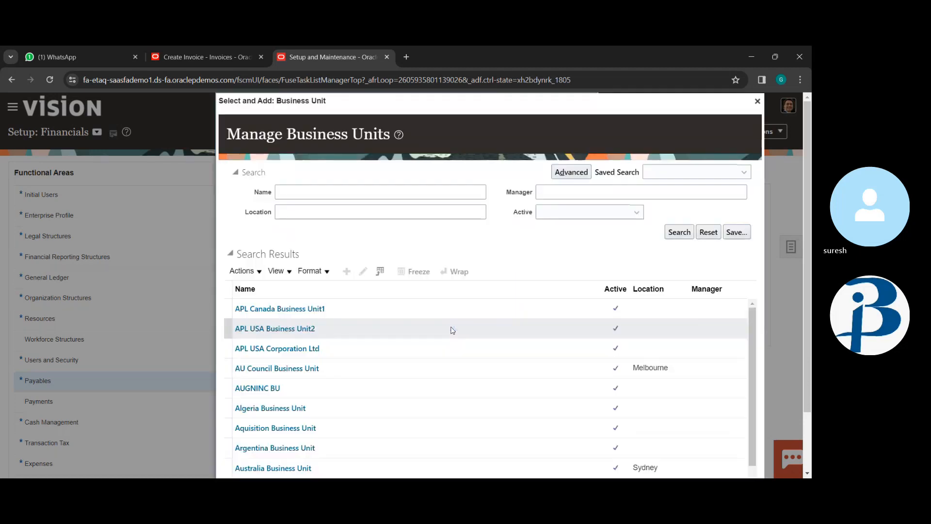
click(459, 311)
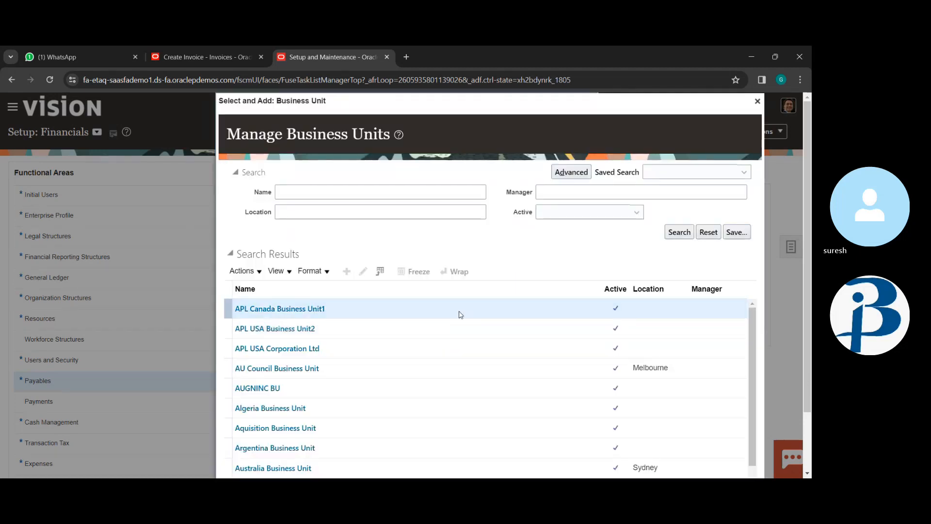
scroll(459, 312, down, 1)
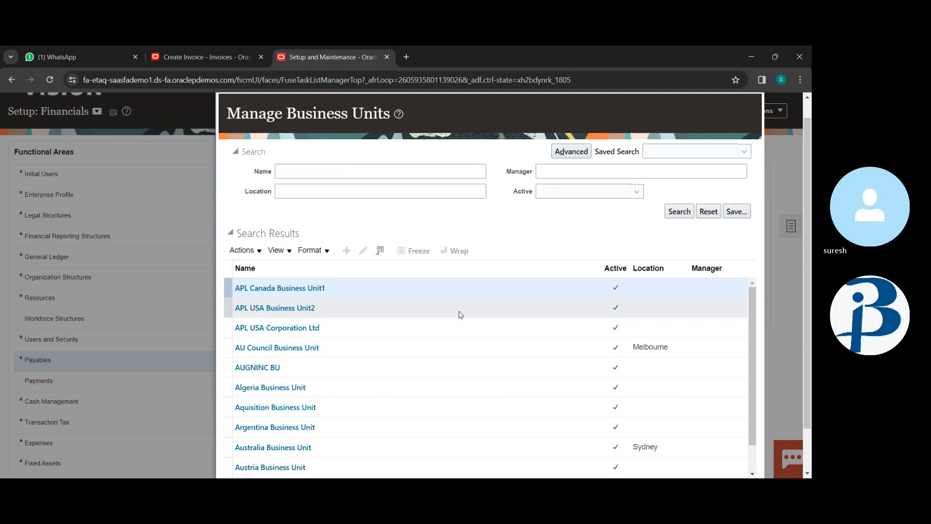
click(442, 174)
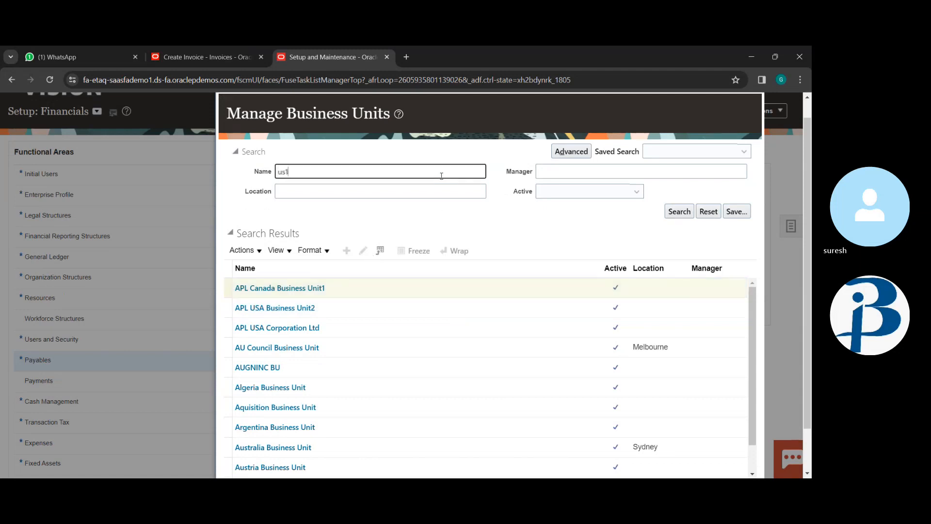
click(680, 212)
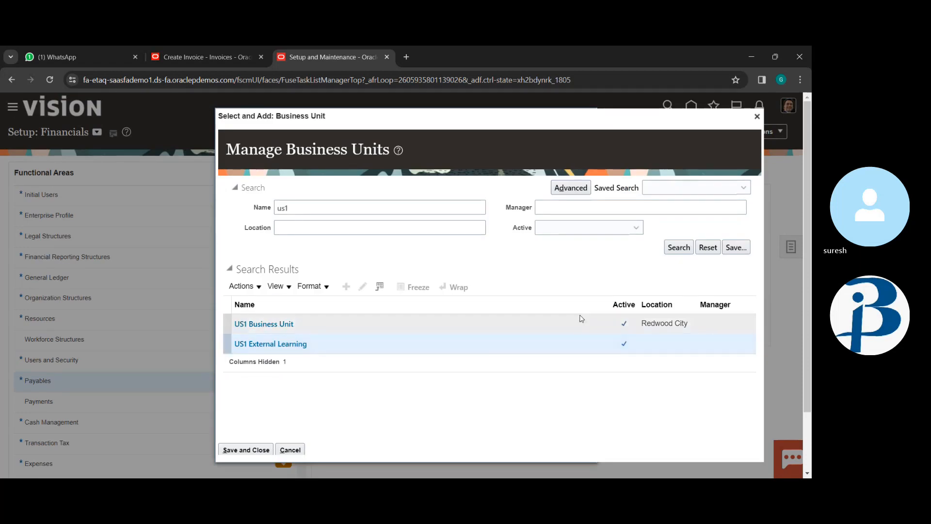
click(580, 323)
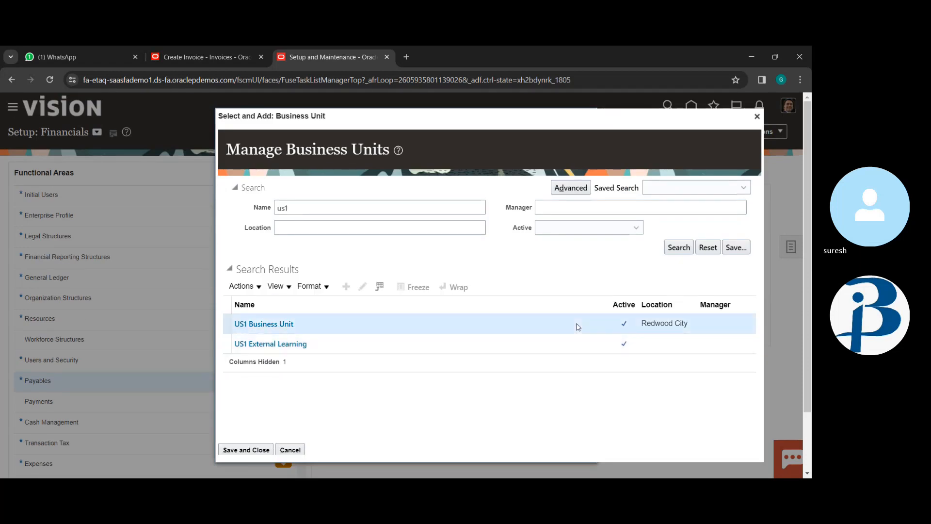
scroll(350, 414, down, 1)
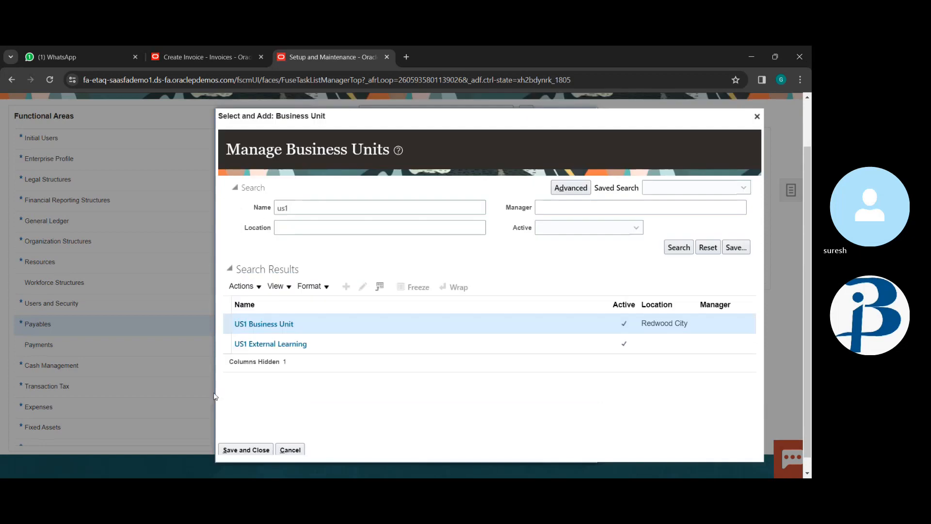
click(250, 448)
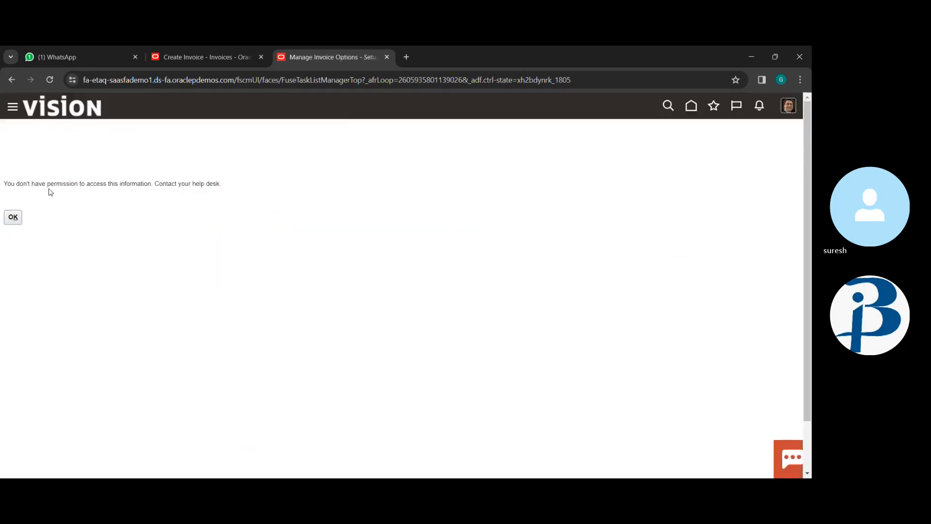
click(10, 217)
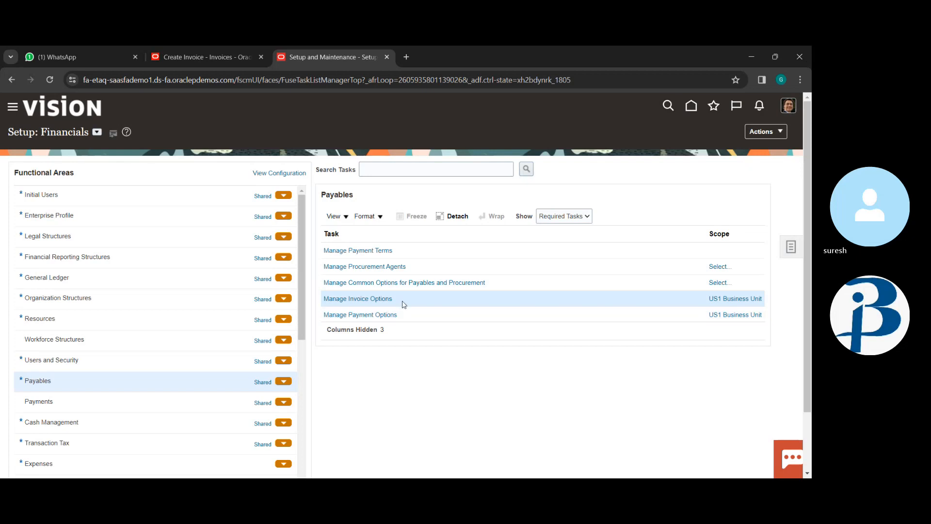
Step: Try to open the Manage Invoice Options and Manage Payment Options tasks for US1 Business Unit
click(365, 299)
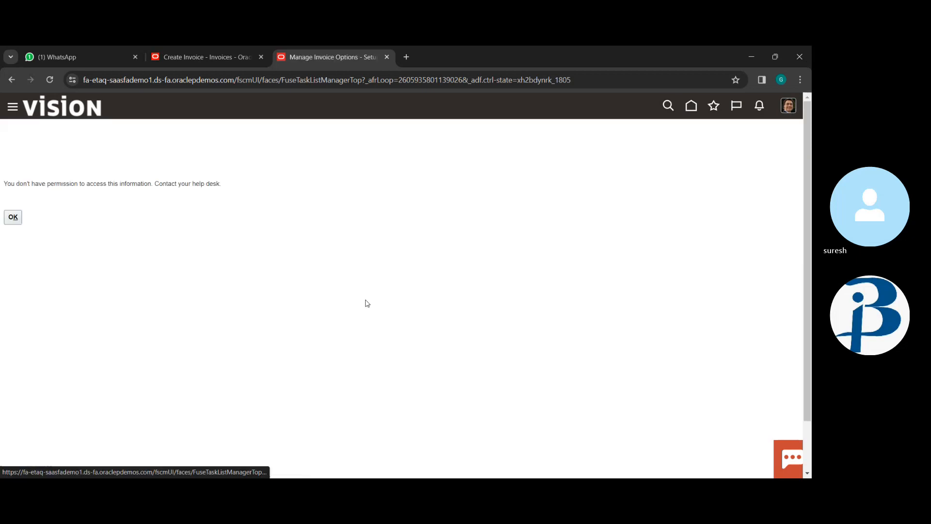
click(14, 217)
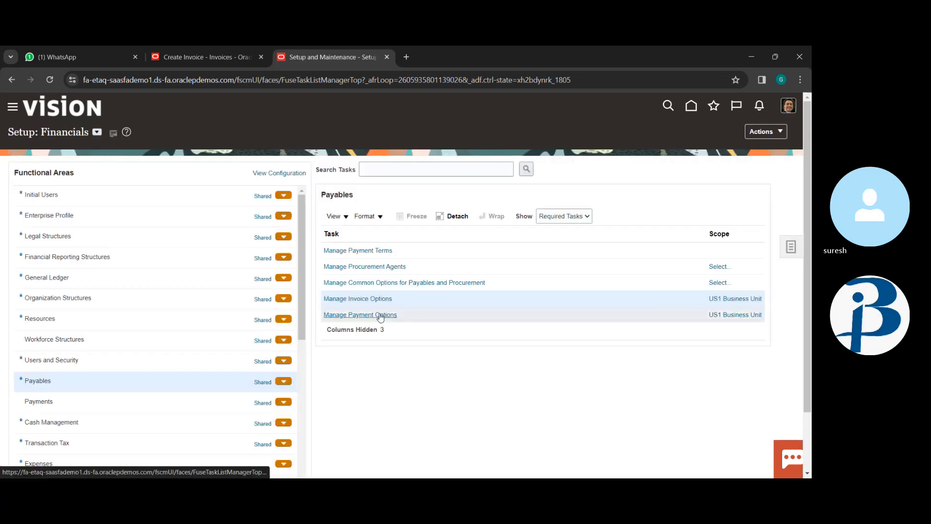
click(379, 313)
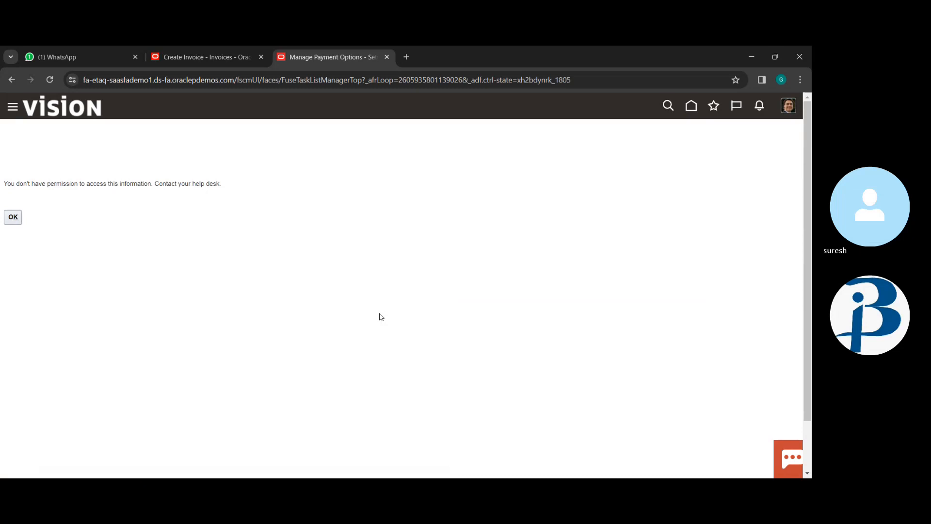
click(13, 214)
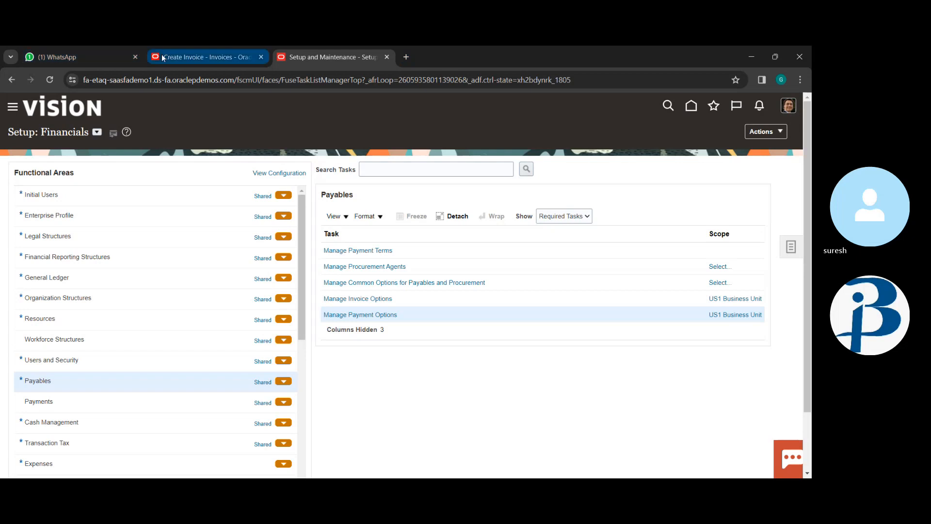
Step: Return to invoice aa123 in its browser tab and try to force approve it
click(203, 57)
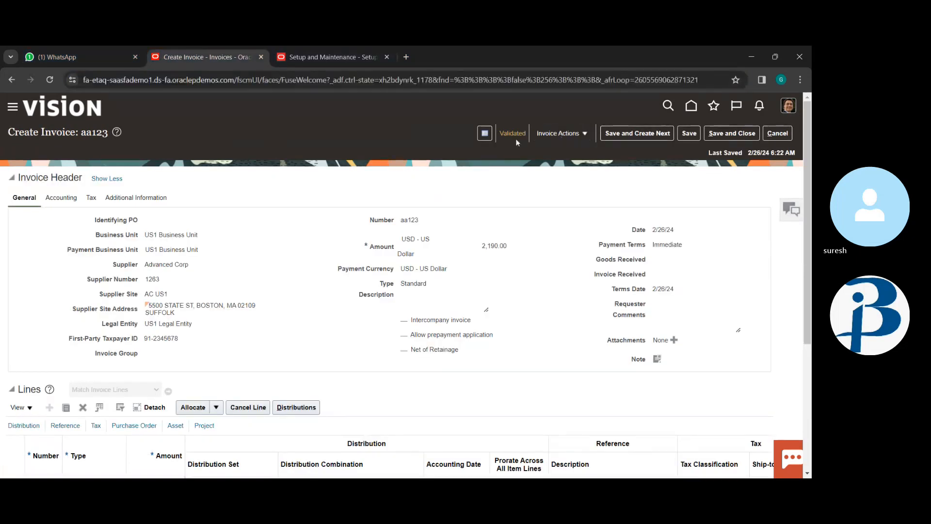
click(570, 134)
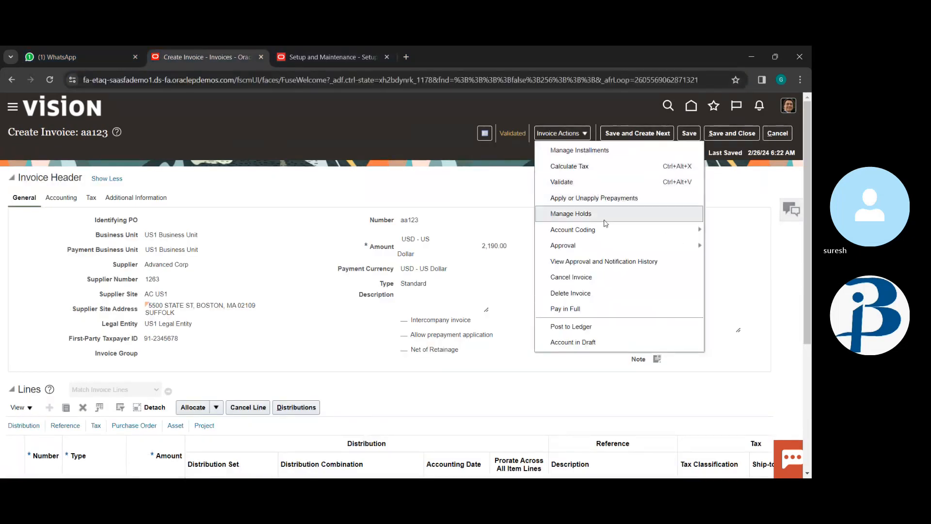
mouse_move(605, 247)
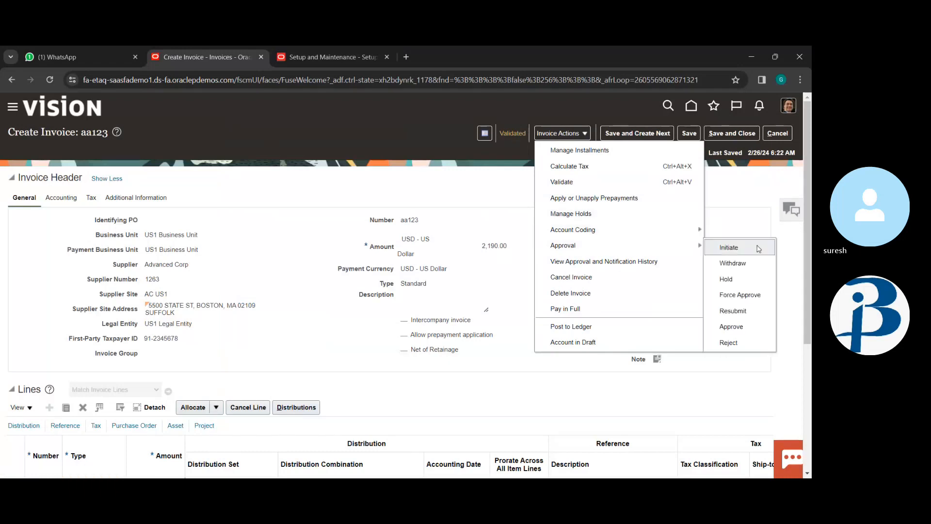
click(739, 295)
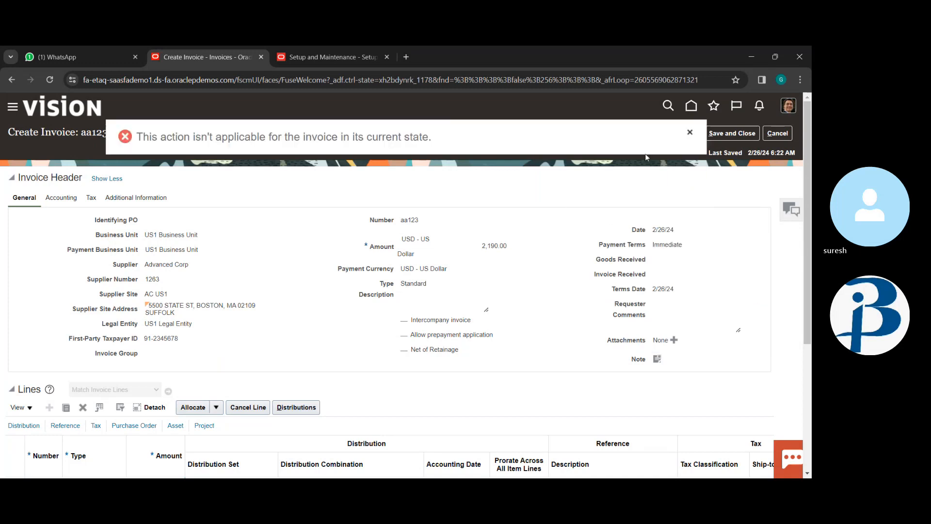
click(690, 132)
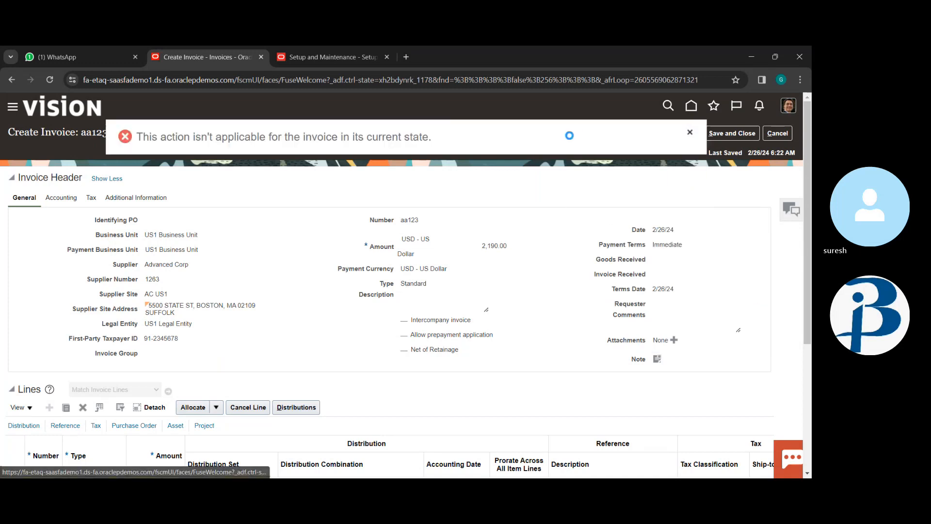
Step: Save invoice aa123 and try once more to force its approval
scroll(470, 290, down, 3)
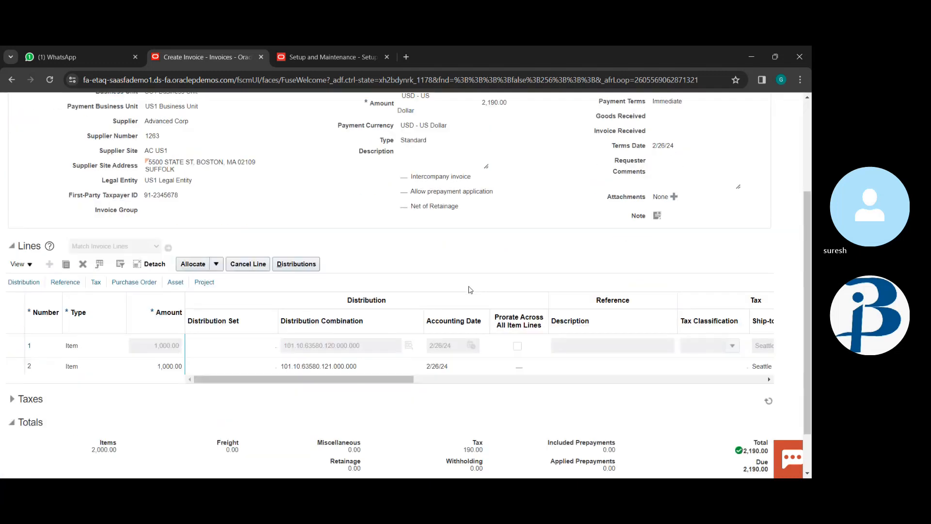
scroll(468, 290, up, 3)
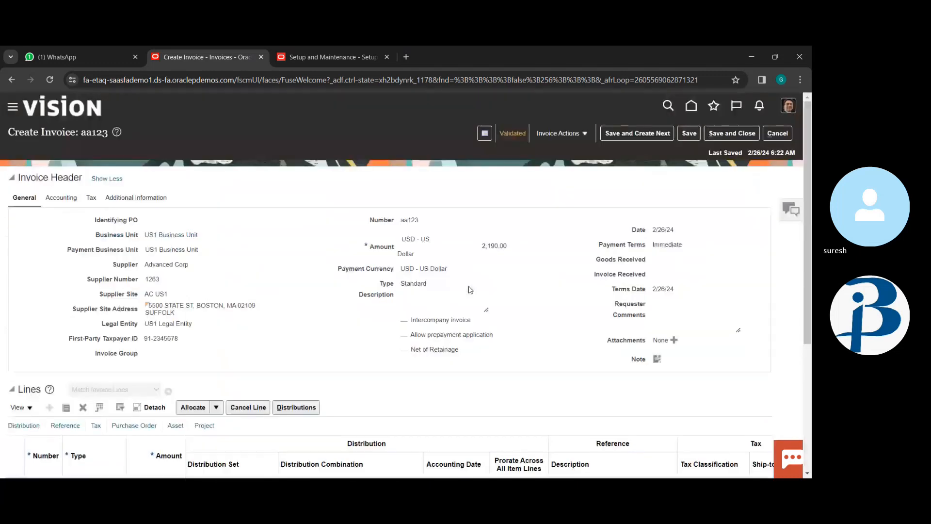
click(559, 138)
click(690, 134)
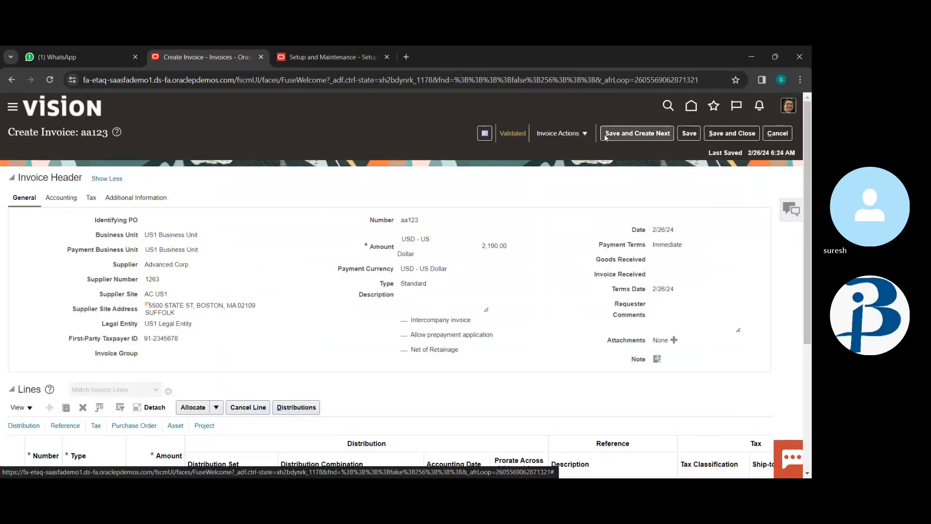
click(578, 136)
mouse_move(669, 248)
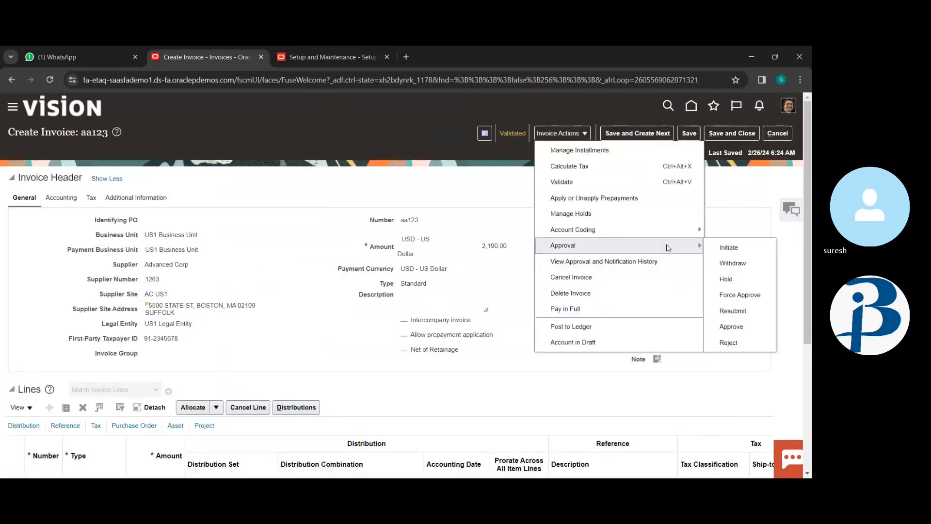
click(769, 294)
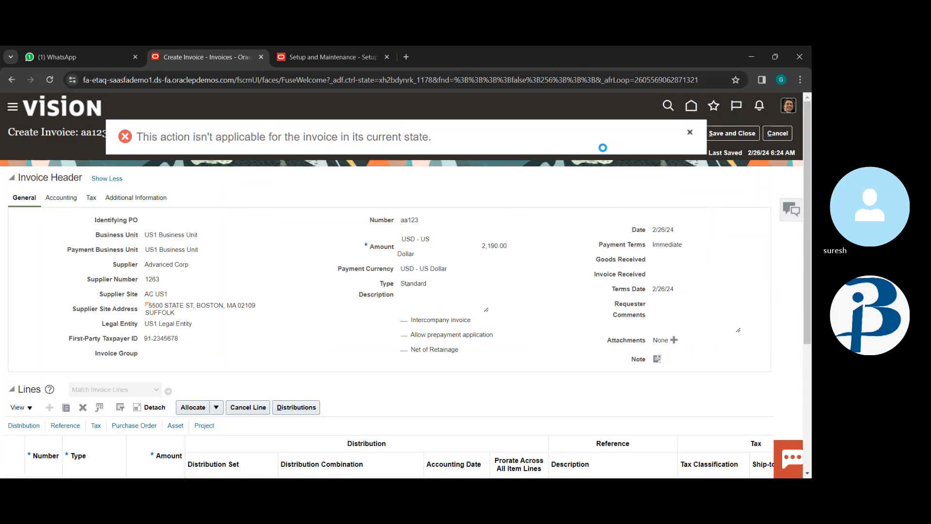
Step: Withdraw the approval of invoice aa123 and check its approval status in the invoice summary
click(583, 134)
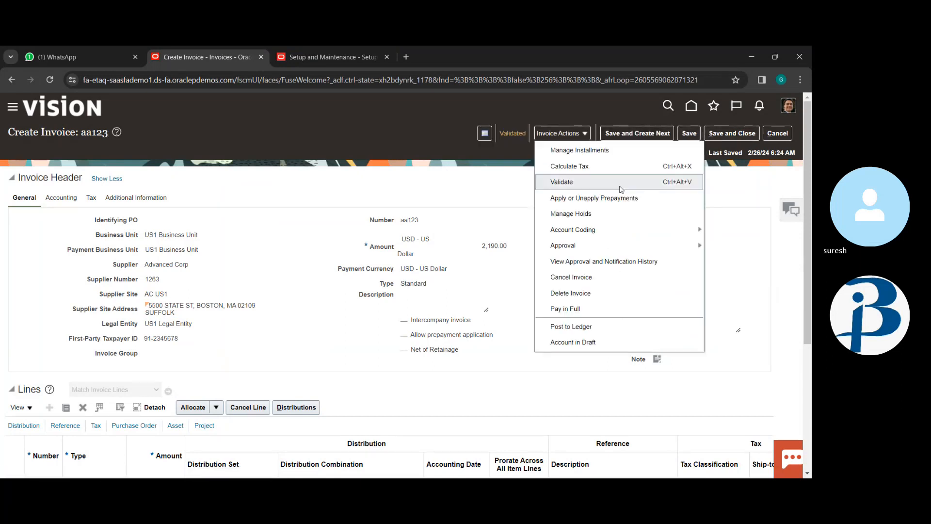
mouse_move(696, 245)
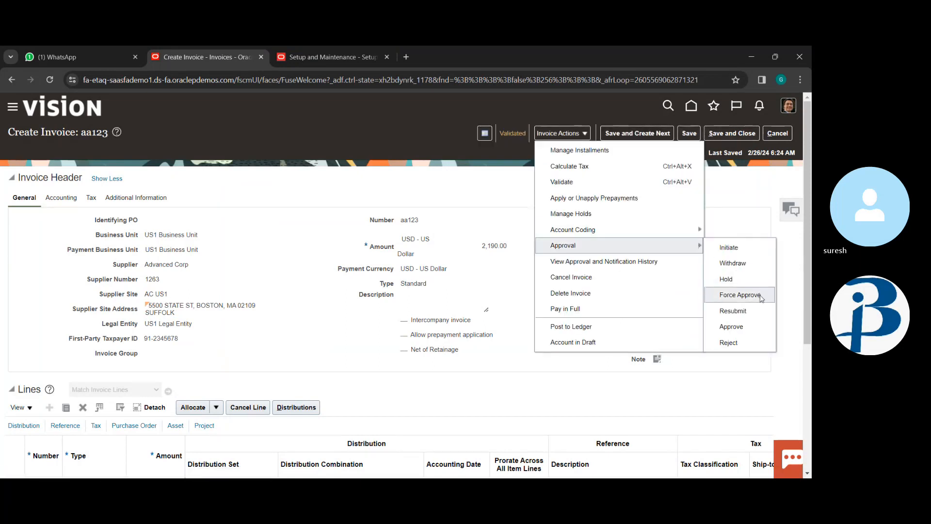
click(758, 263)
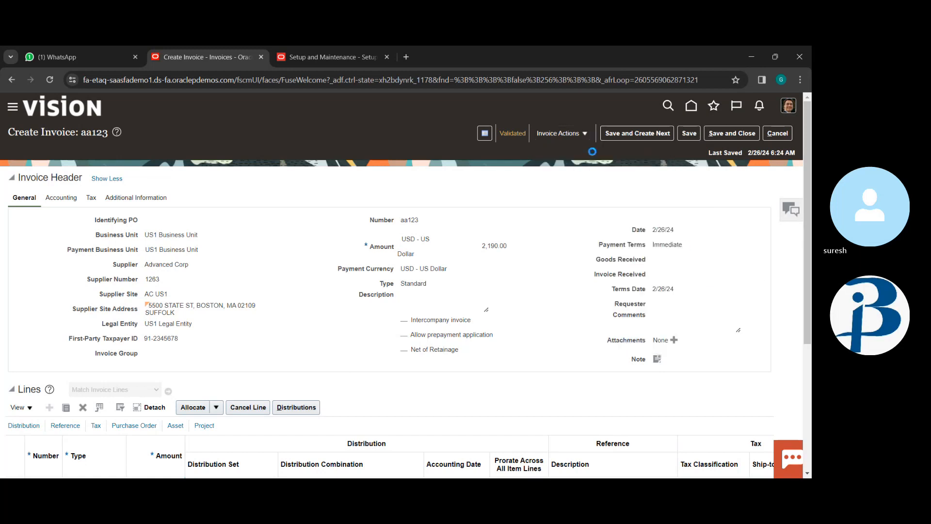
click(517, 133)
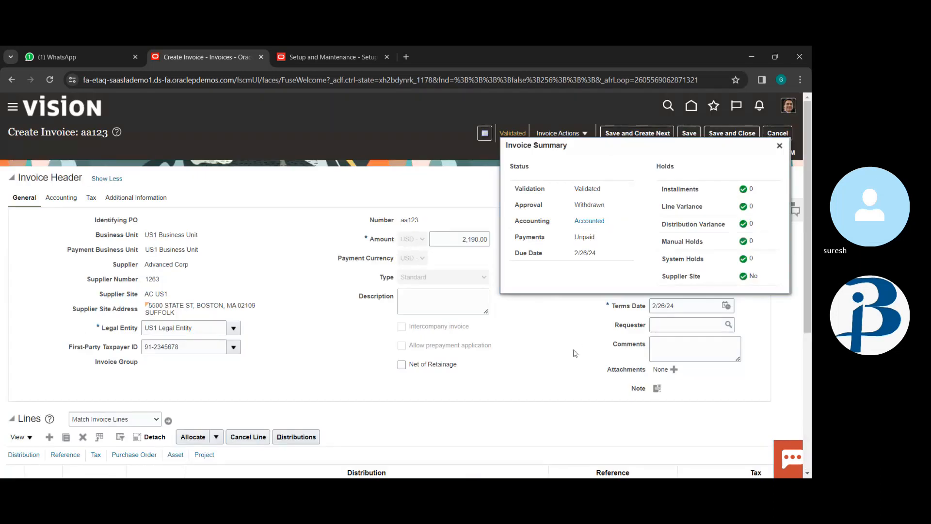
drag(574, 353, 462, 175)
click(436, 190)
click(779, 145)
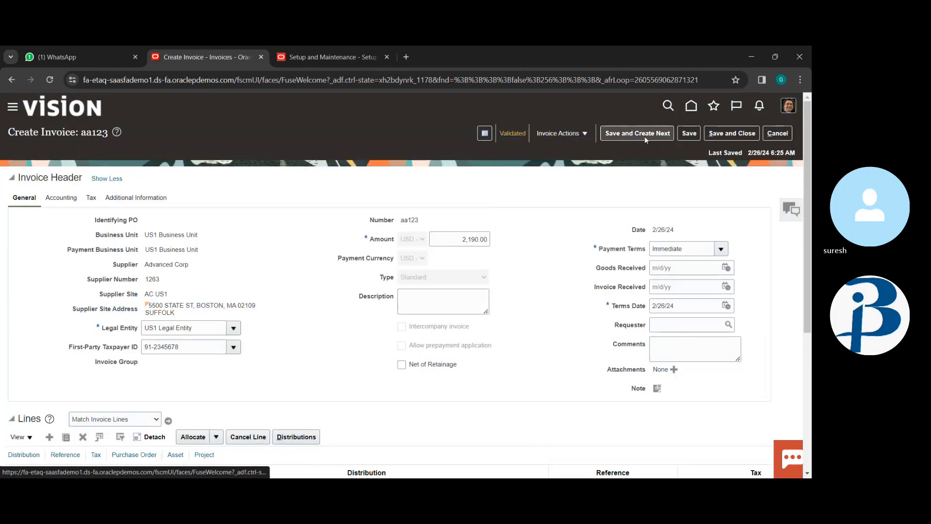
Step: Try to pay invoice aa123 in full with its approval withdrawn
click(561, 137)
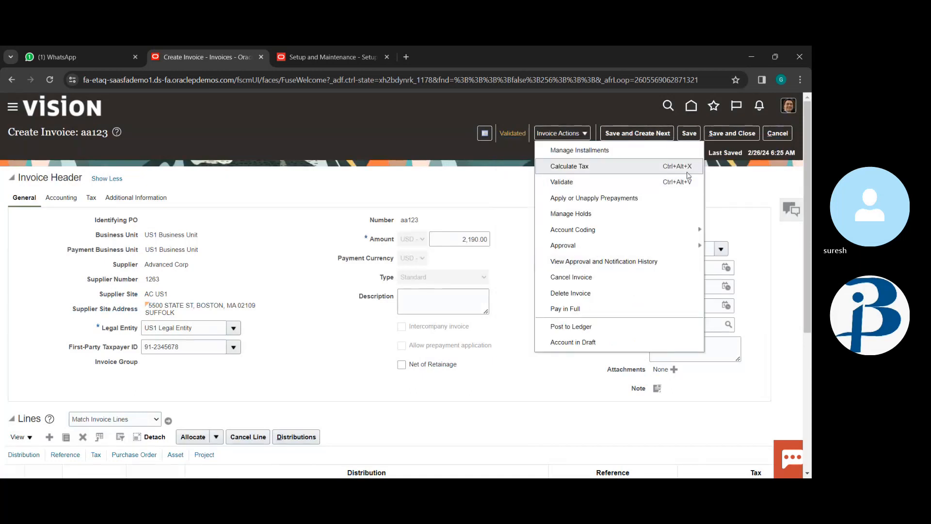
click(640, 306)
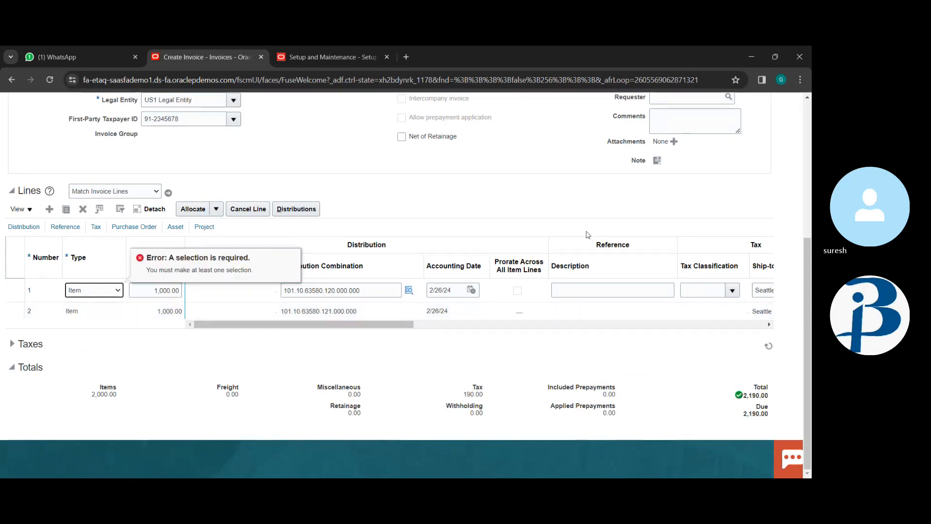
click(237, 289)
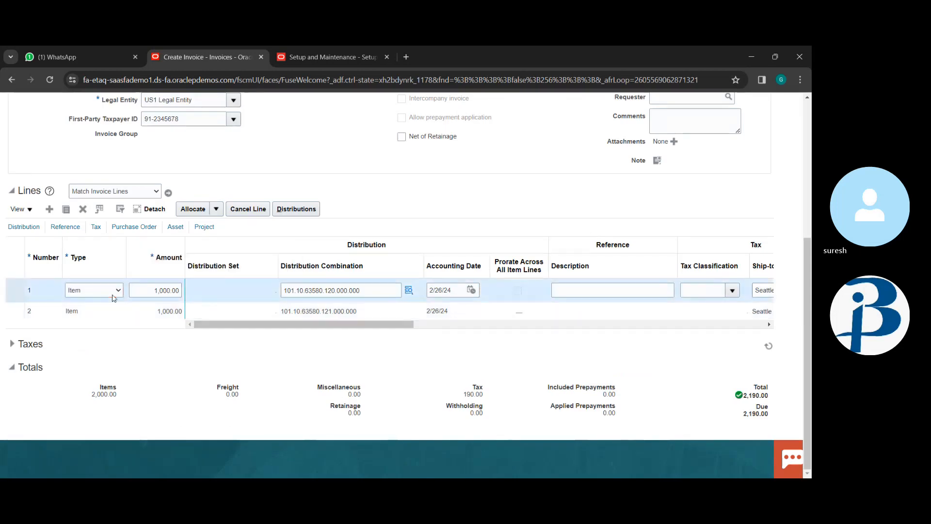
Step: Try to approve invoice aa123 directly with the Approve action
scroll(446, 191, up, 5)
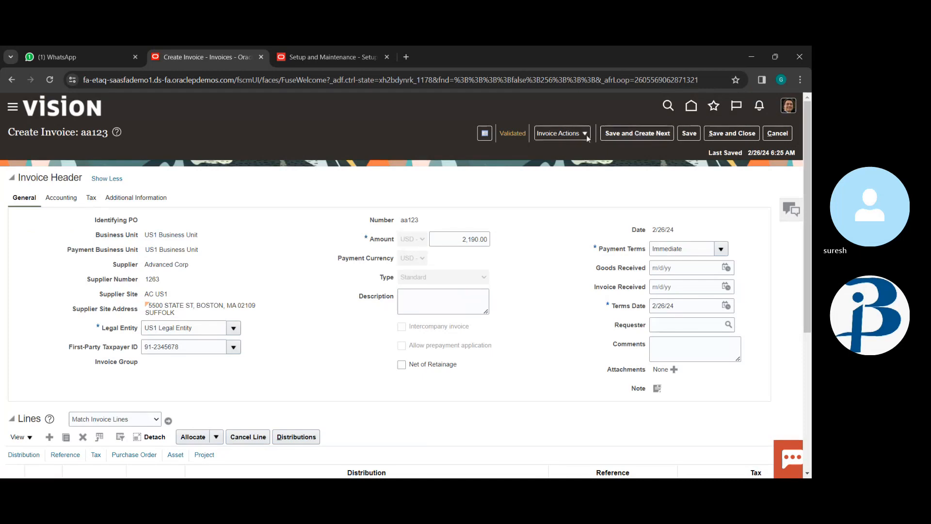
click(566, 135)
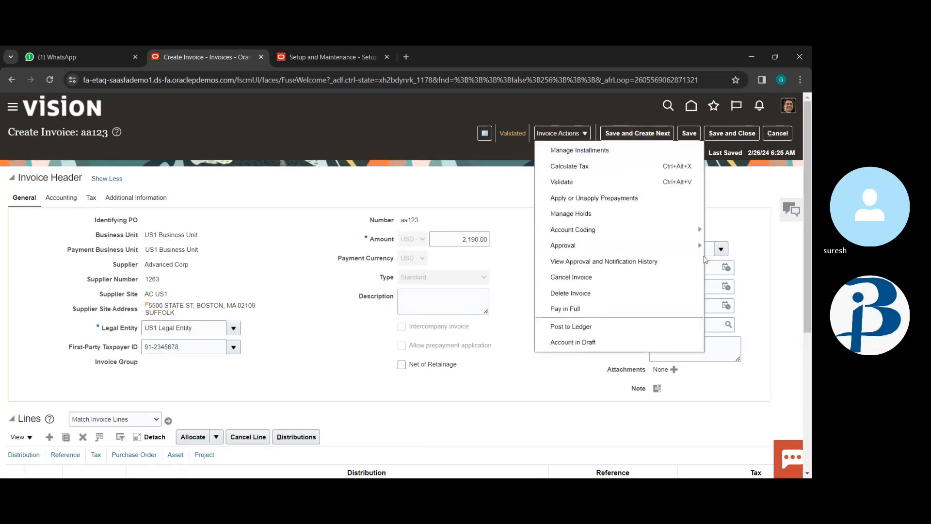
mouse_move(692, 253)
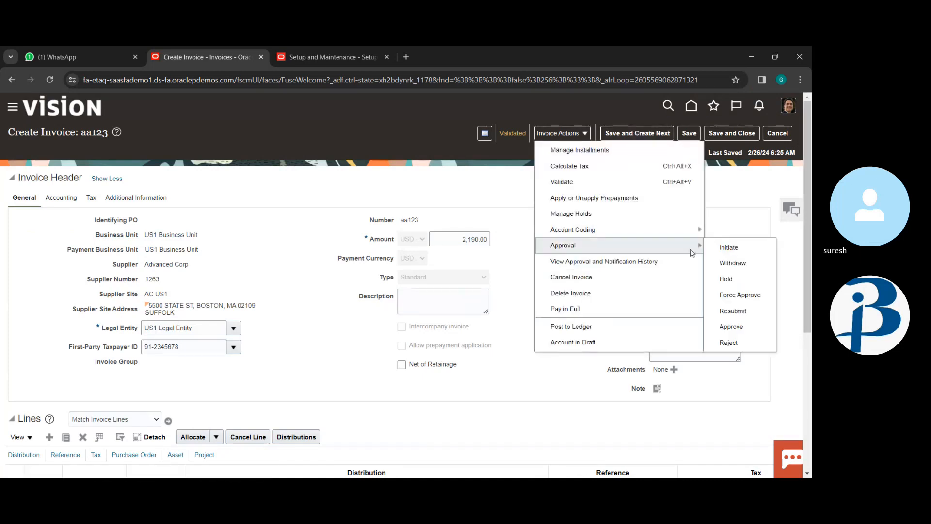
click(757, 329)
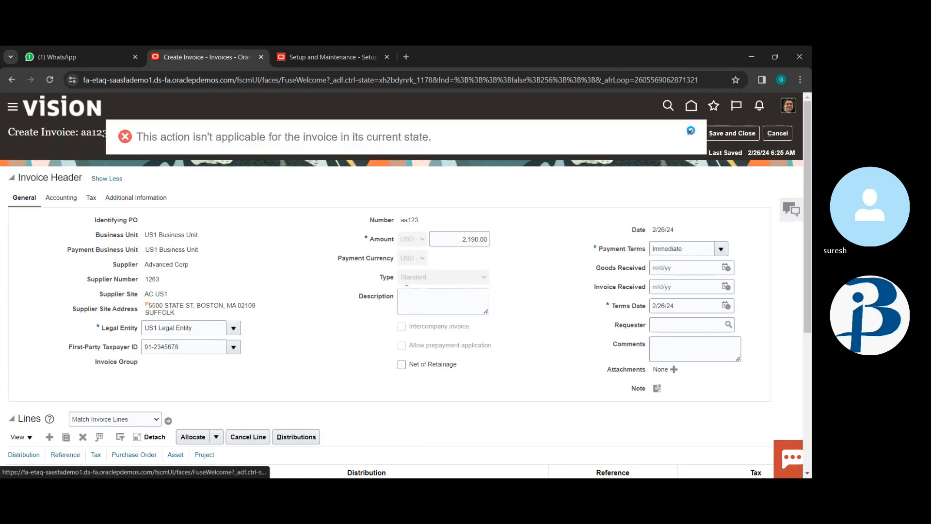
Step: Dismiss the error message and review the approval actions offered for invoice aa123
click(690, 130)
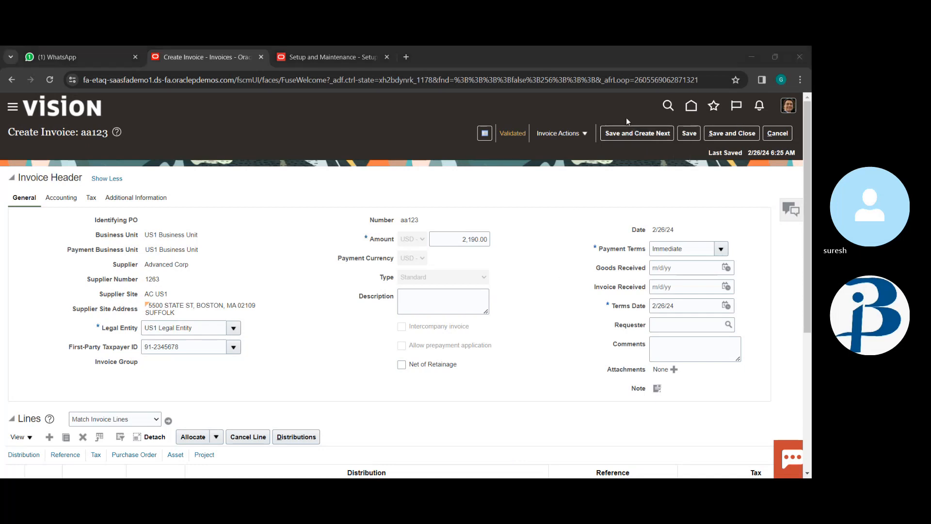
click(562, 134)
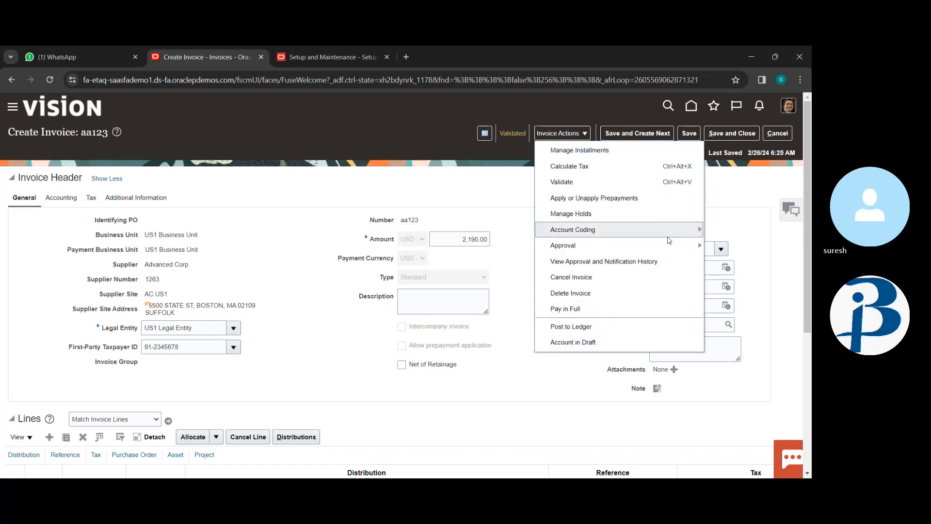
mouse_move(679, 246)
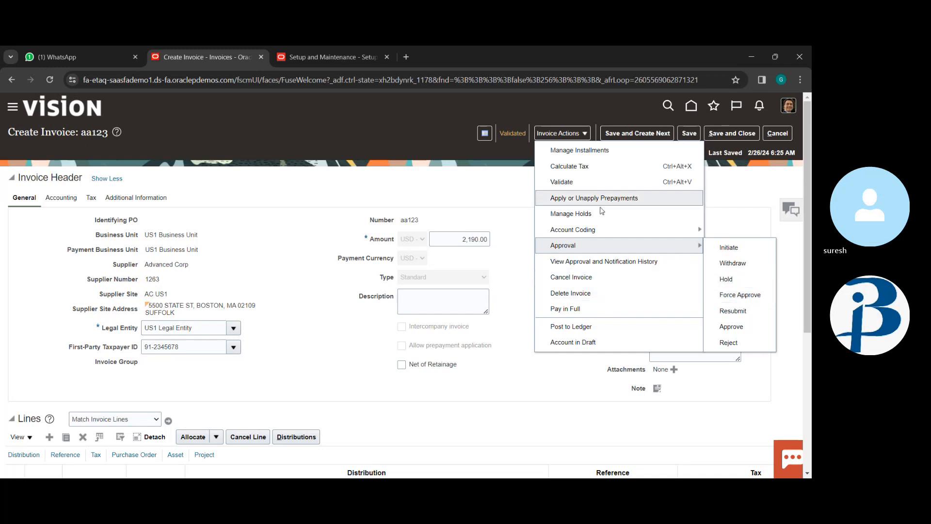
Step: Try to open the Manage Invoice Options task for US1 Business Unit in the Payables setup
click(13, 110)
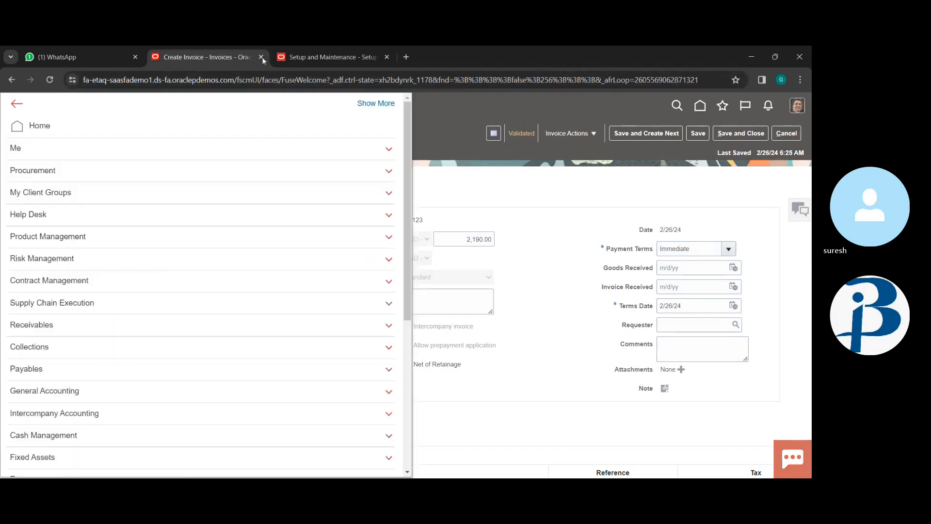
click(290, 57)
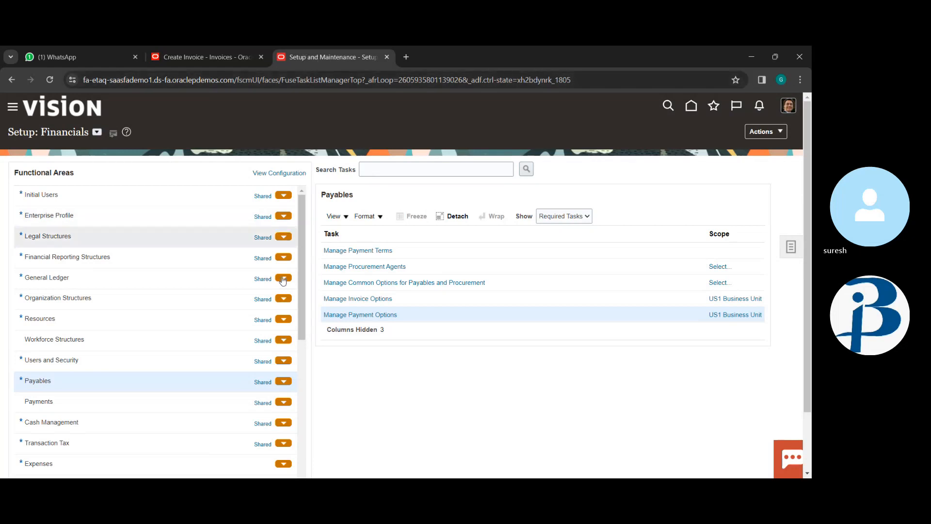
click(341, 299)
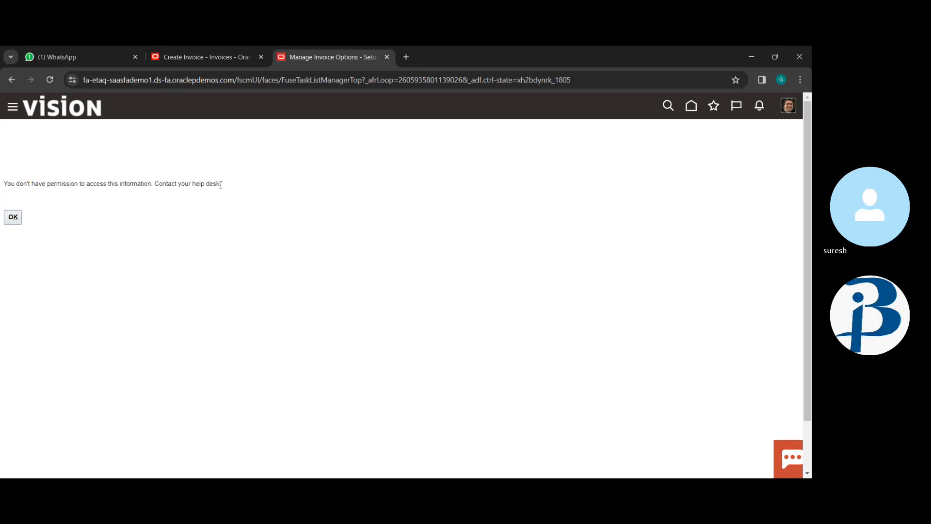
drag(220, 184, 488, 313)
click(488, 312)
click(577, 488)
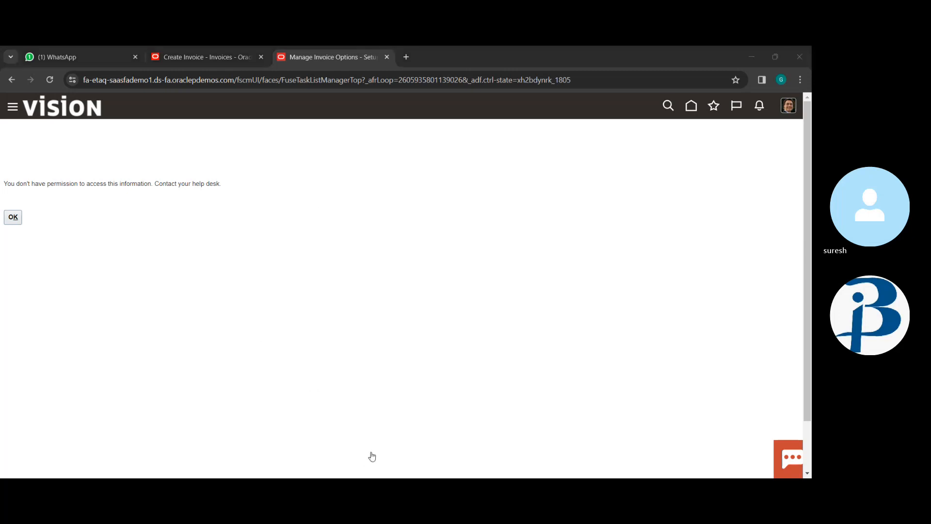
click(758, 183)
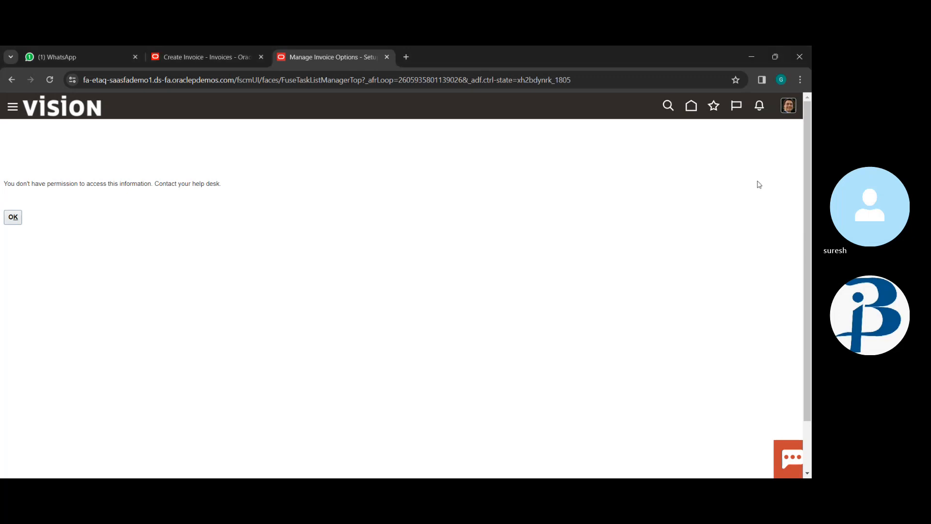
click(744, 126)
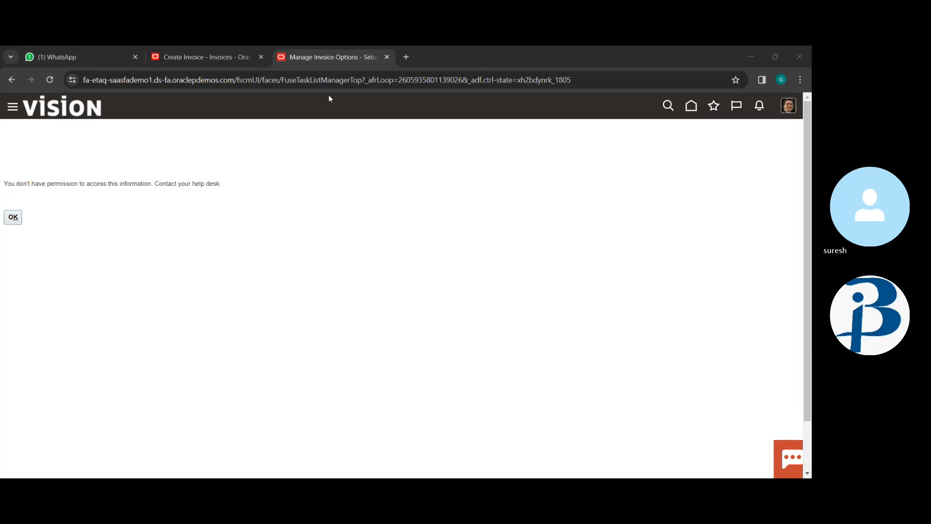
Step: Leave the setup page, save and close invoice aa123, and open the invoice search
click(691, 107)
click(182, 55)
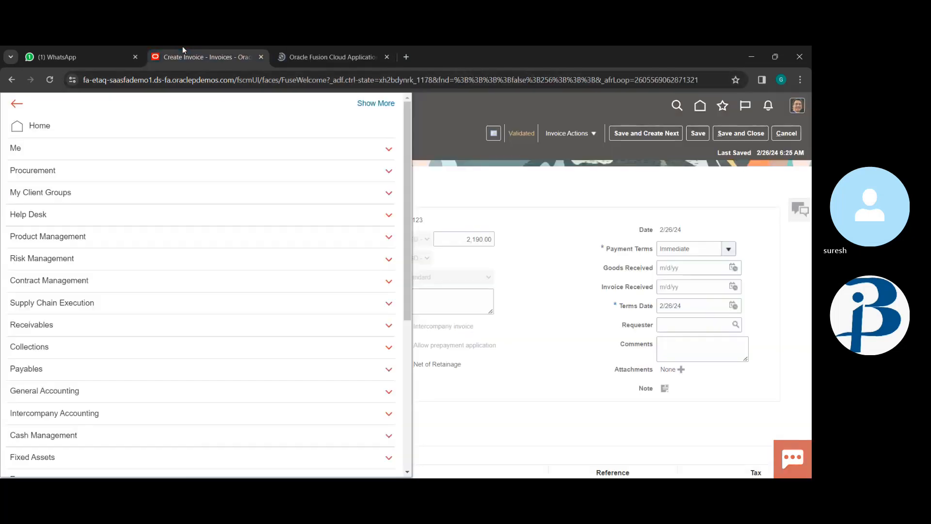
click(671, 210)
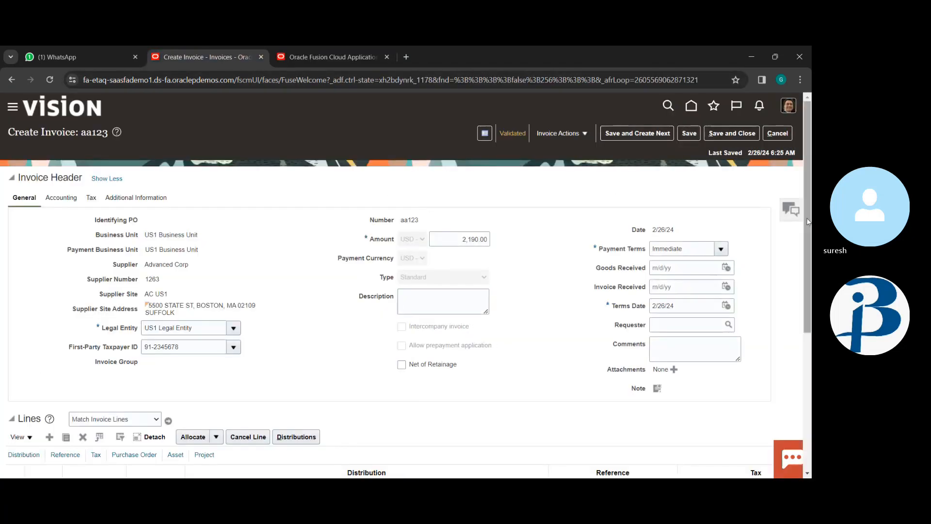
click(729, 139)
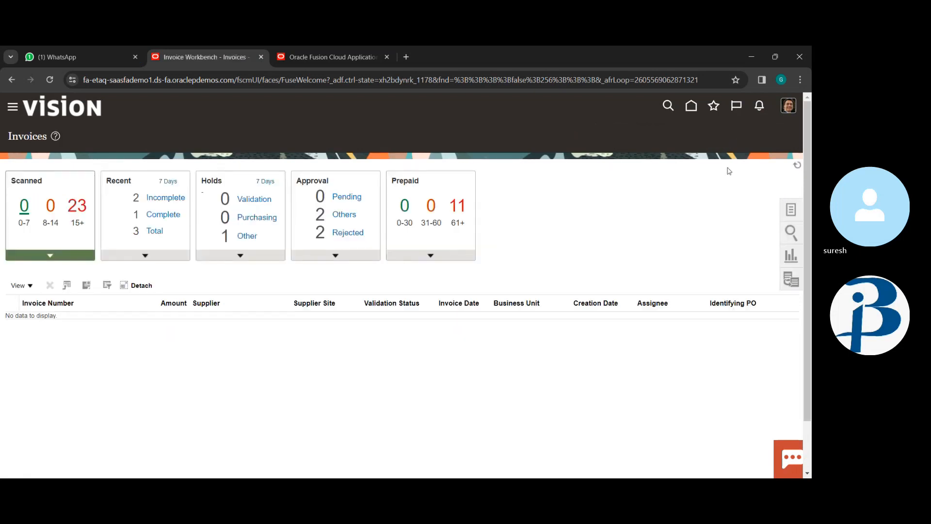
click(792, 230)
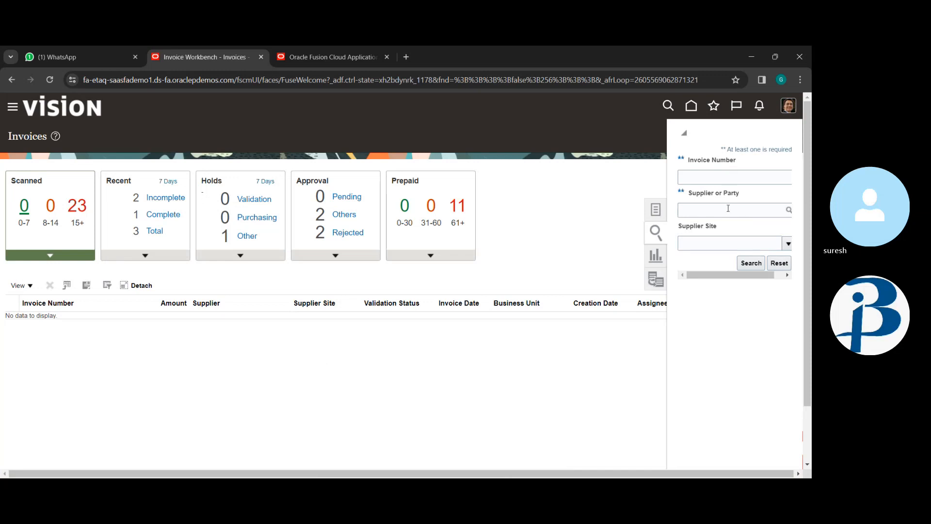
Step: Try to search for invoices with "adv" as the supplier or party, and clear the entry
click(728, 208)
text(adv)
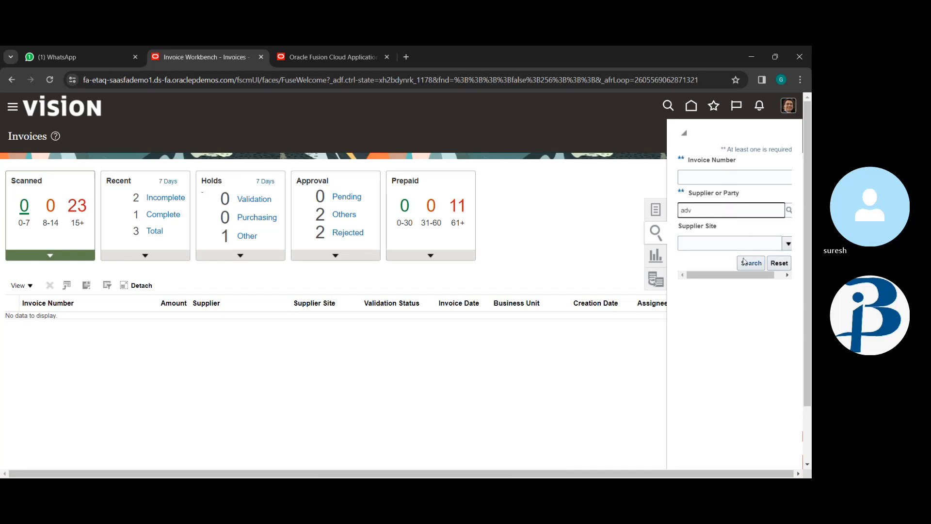
click(747, 263)
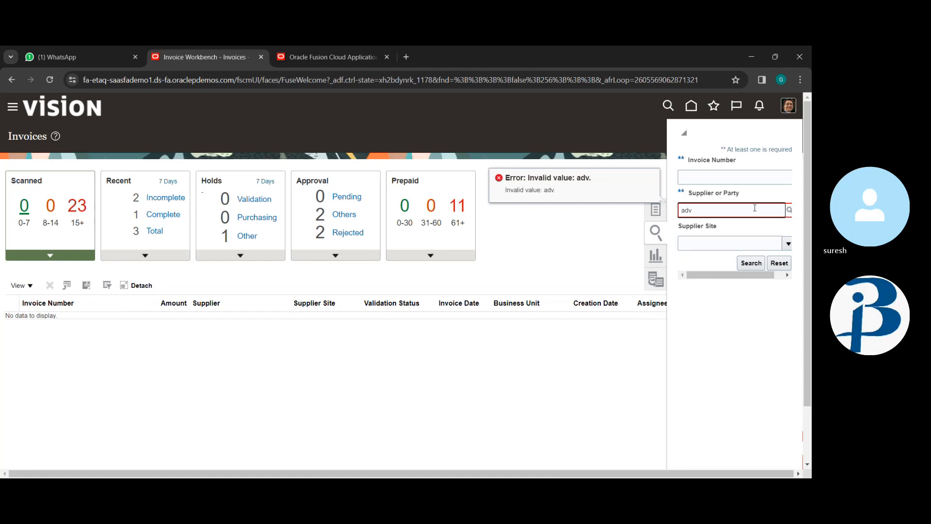
text(a)
key(BackSpace)
key(Delete)
key(Delete)
key(Delete)
Step: Open the supplier or party lookup and search it with "adv" as the supplier number
click(790, 214)
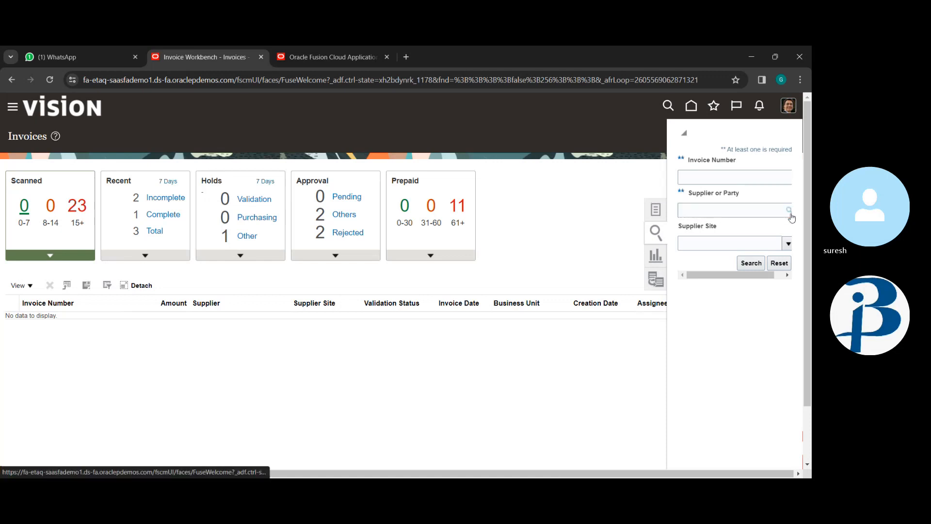
click(791, 215)
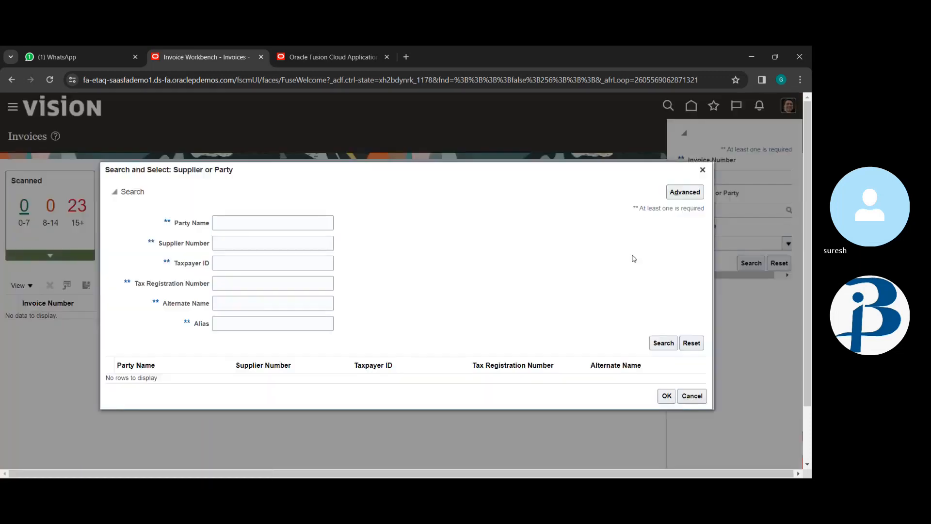
click(317, 243)
text(adv)
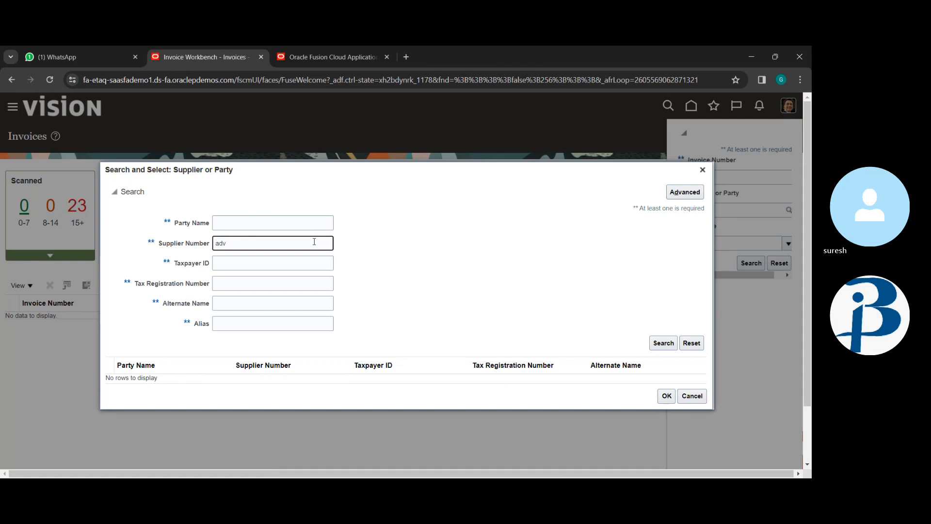
click(666, 343)
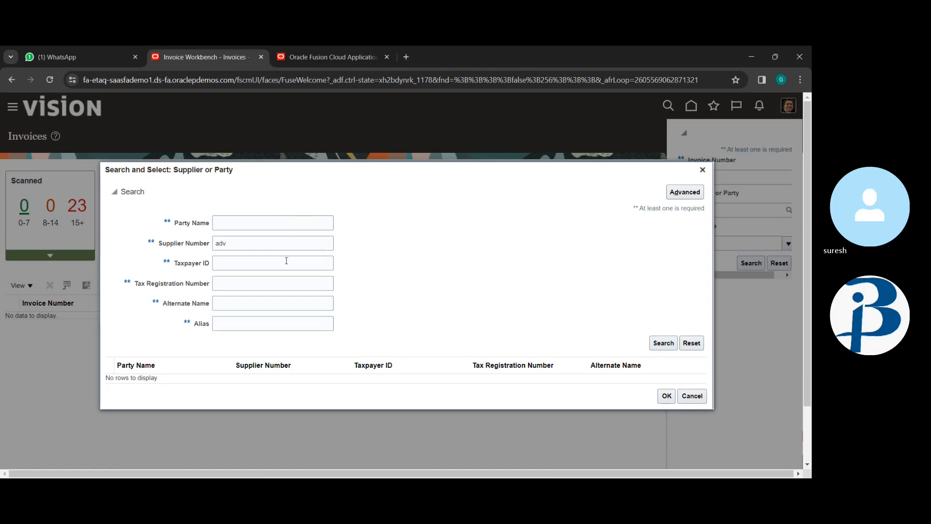
Step: Find Advanced Corp by party name "adv" with the supplier number cleared, and search for that supplier's invoices
drag(304, 235, 315, 224)
click(315, 223)
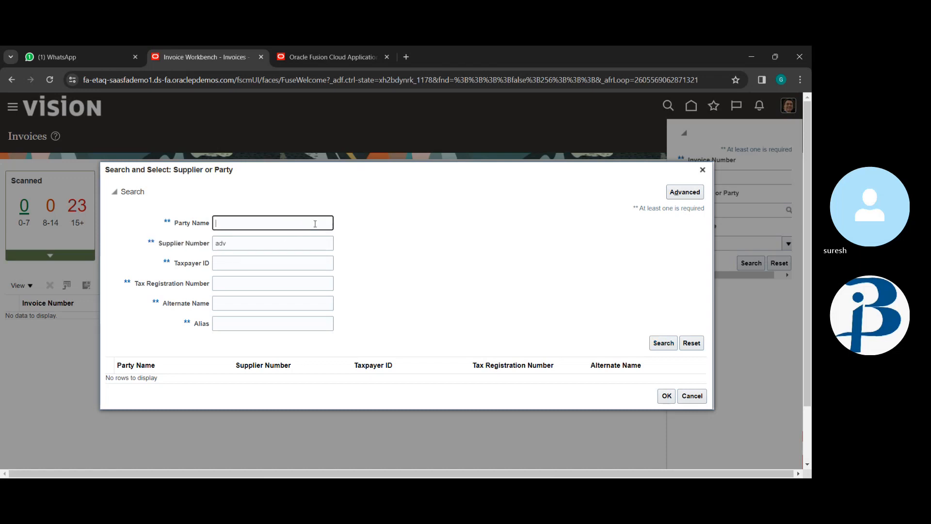
text(adv)
click(291, 241)
key(BackSpace)
key(BackSpace)
key(BackSpace)
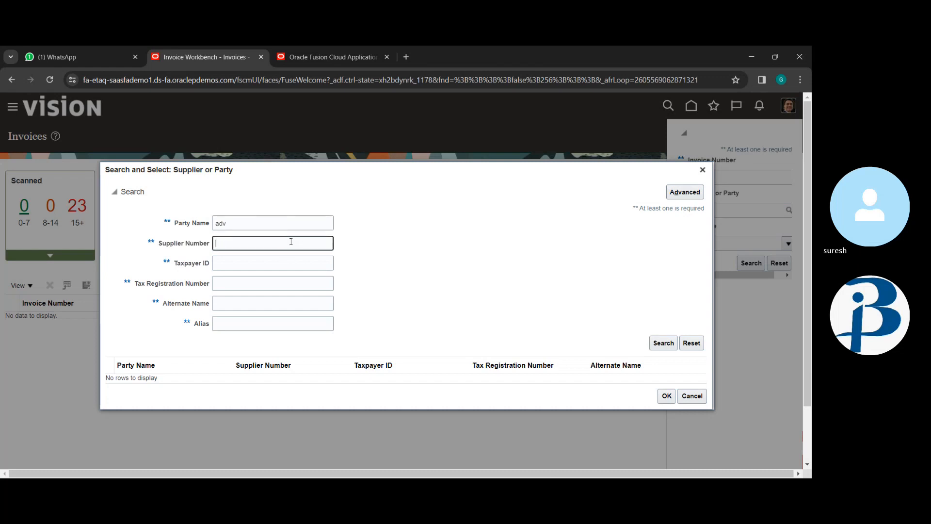
click(665, 344)
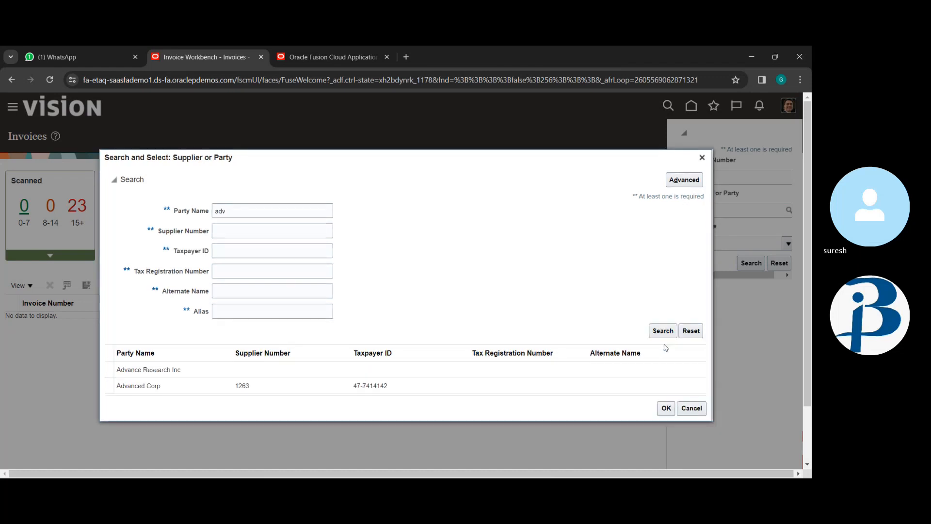
click(359, 392)
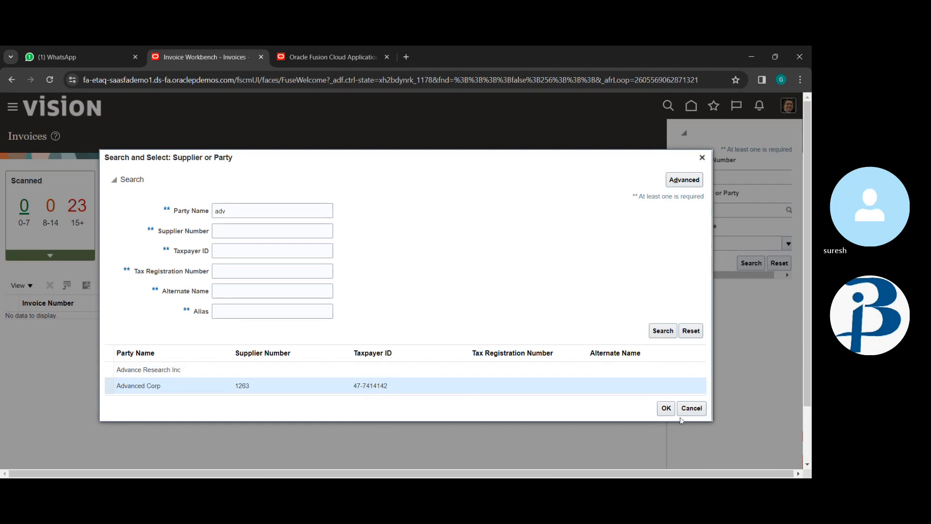
click(664, 408)
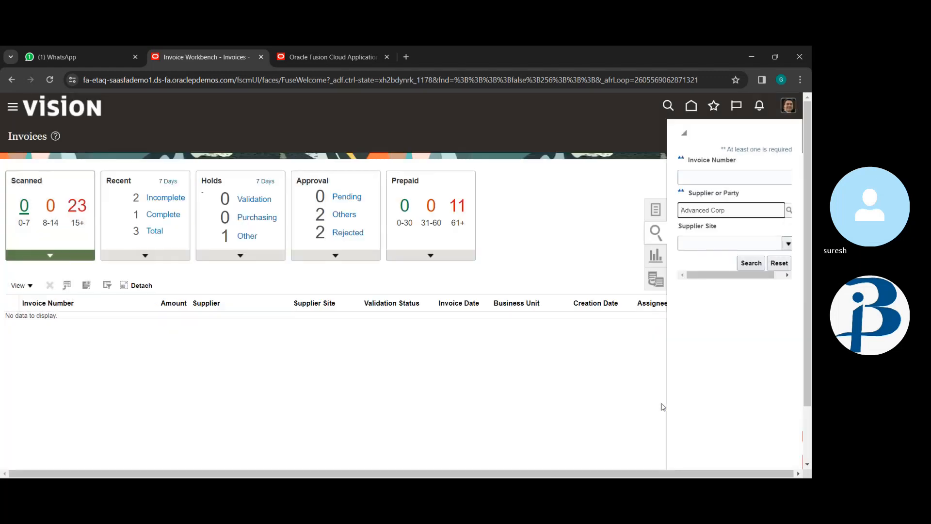
click(759, 268)
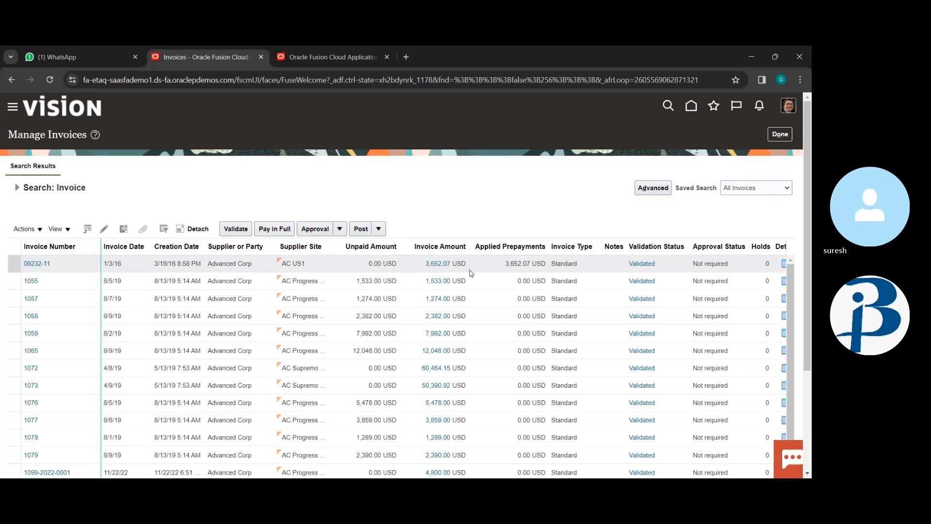
Step: Examine the unpaid amounts, validation and approval statuses of Advanced Corp's invoices to find one that can be paid
click(392, 387)
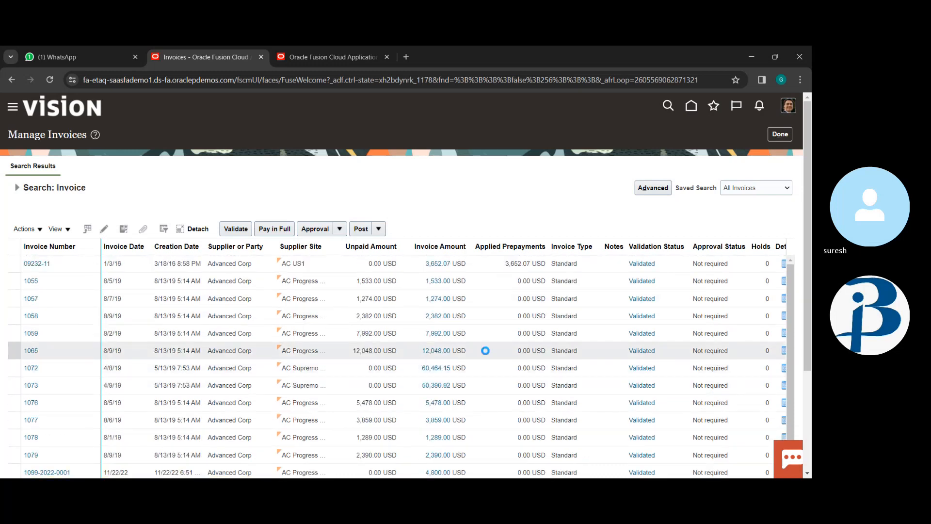
scroll(484, 353, down, 5)
scroll(485, 350, up, 5)
scroll(484, 350, down, 5)
scroll(485, 350, down, 1)
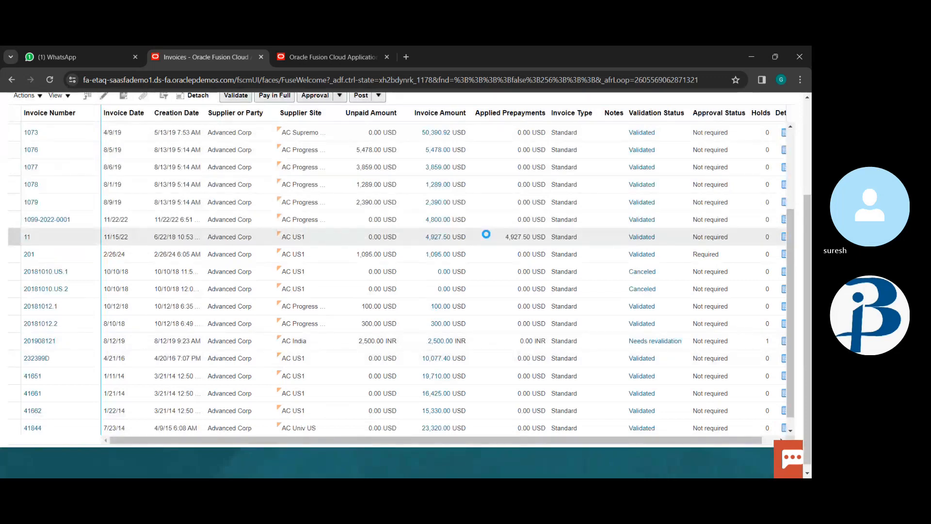
scroll(488, 238, up, 5)
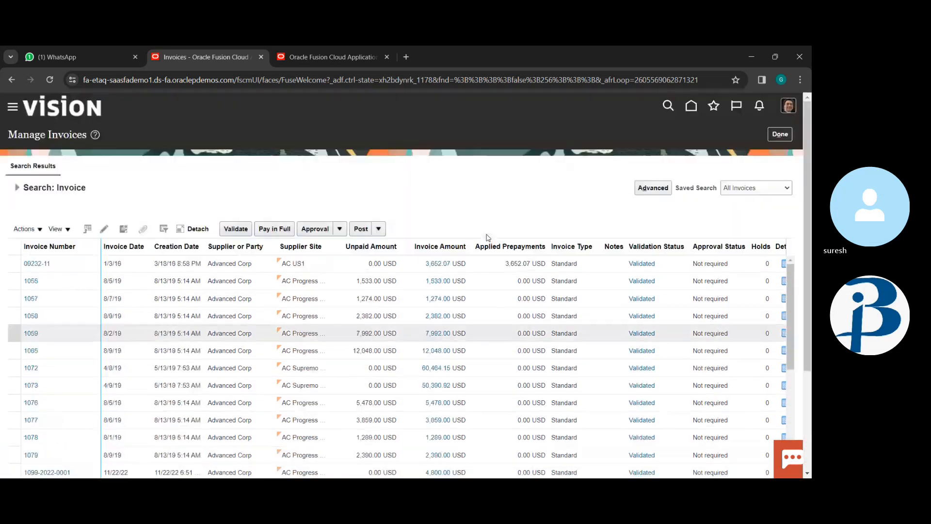
scroll(488, 238, down, 3)
scroll(487, 238, down, 1)
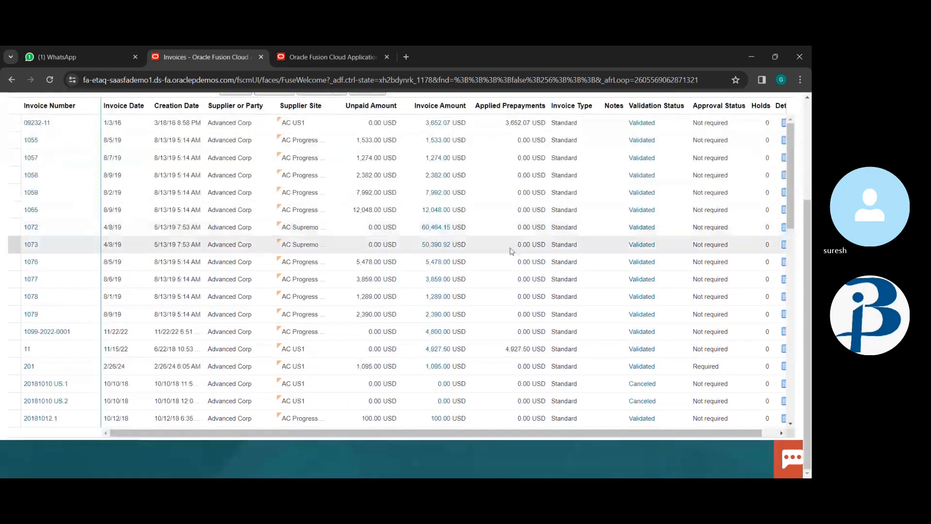
click(490, 352)
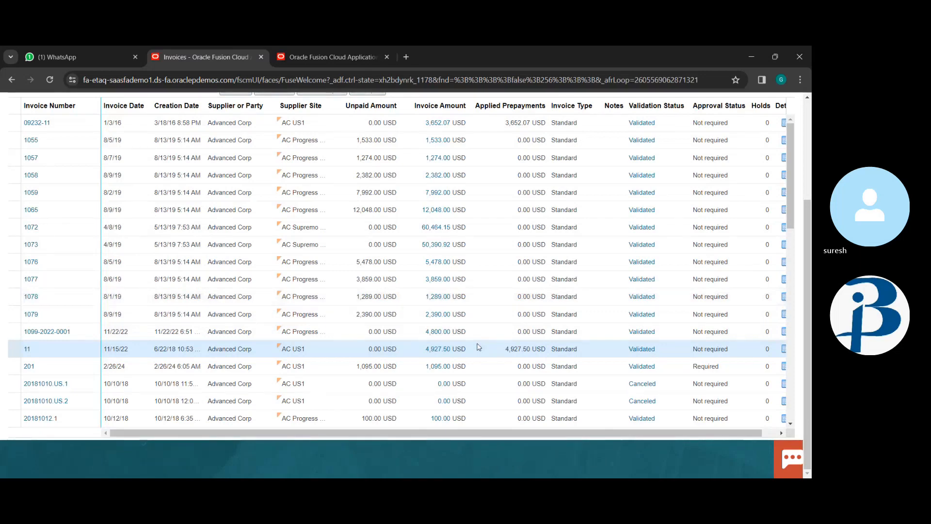
Step: Pay invoice 1055 in full using the EDIFACT PAYMUL payment process profile, and submit the payment
click(496, 141)
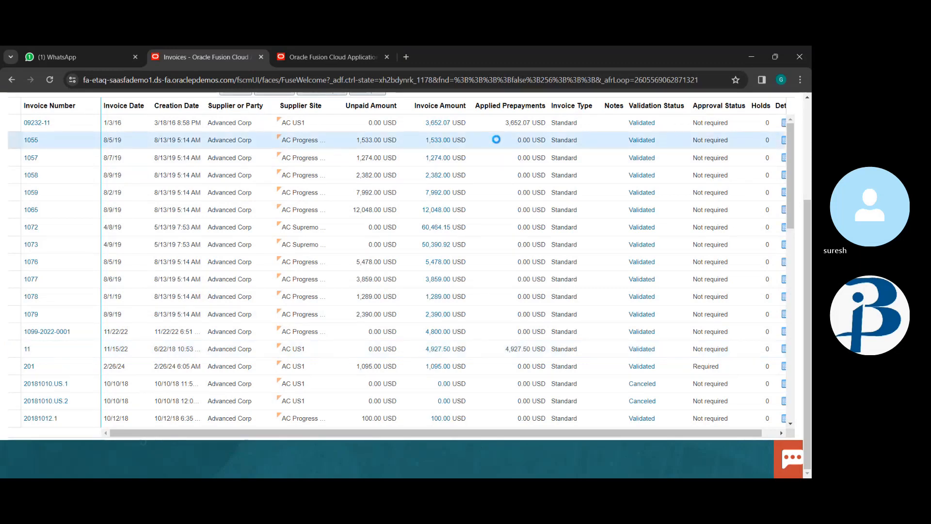
scroll(497, 140, up, 3)
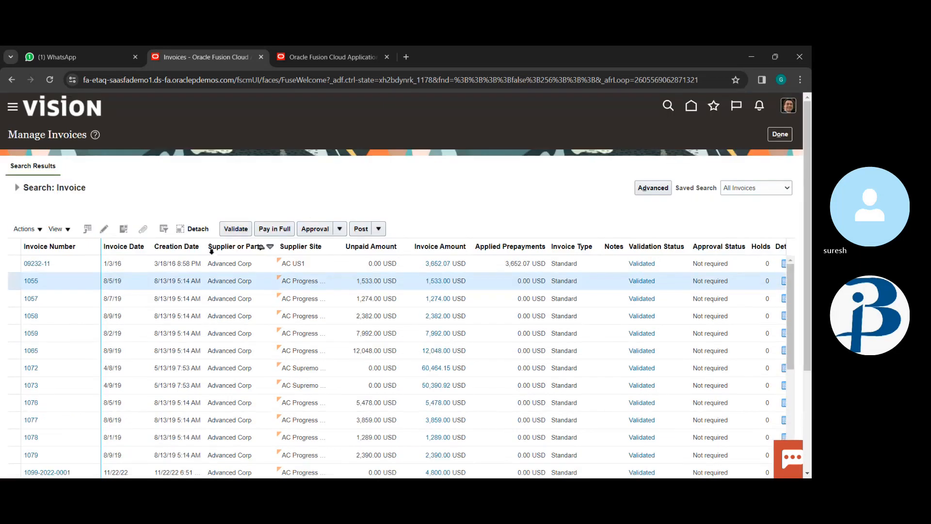
click(313, 229)
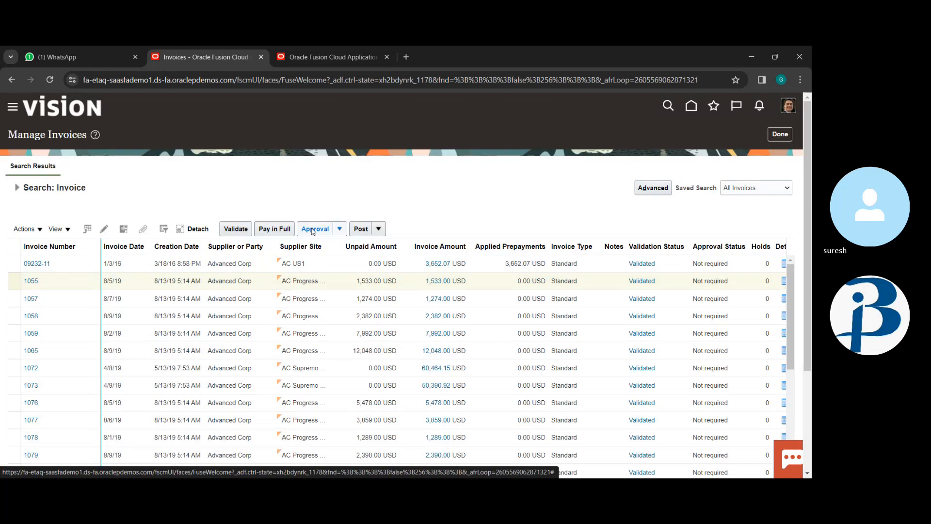
click(285, 230)
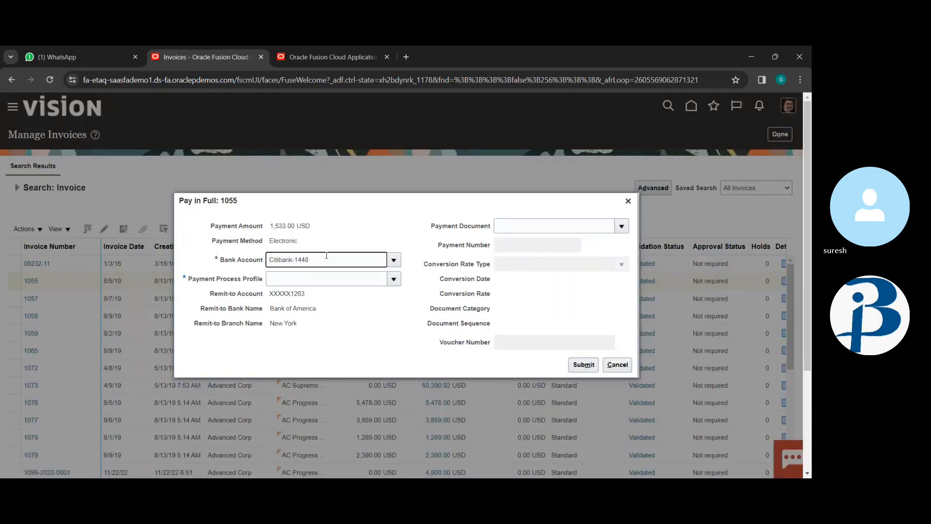
click(393, 280)
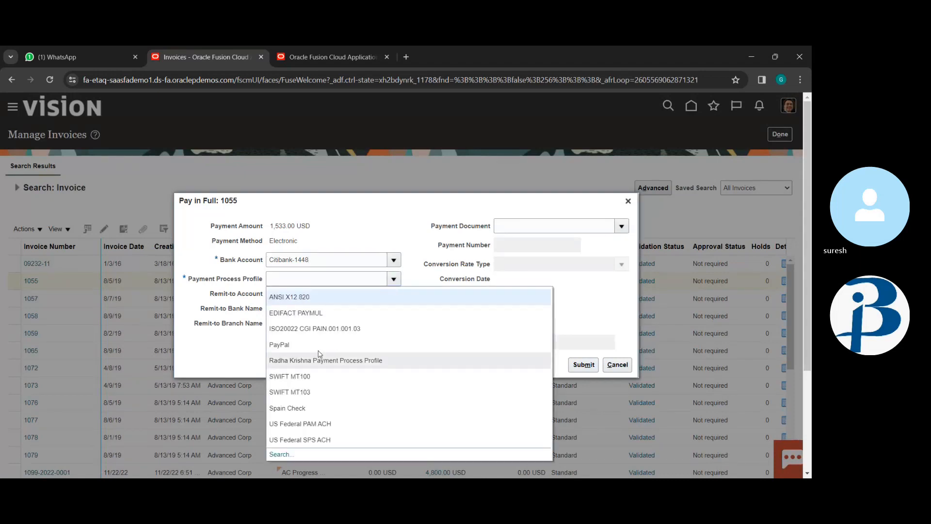
click(309, 313)
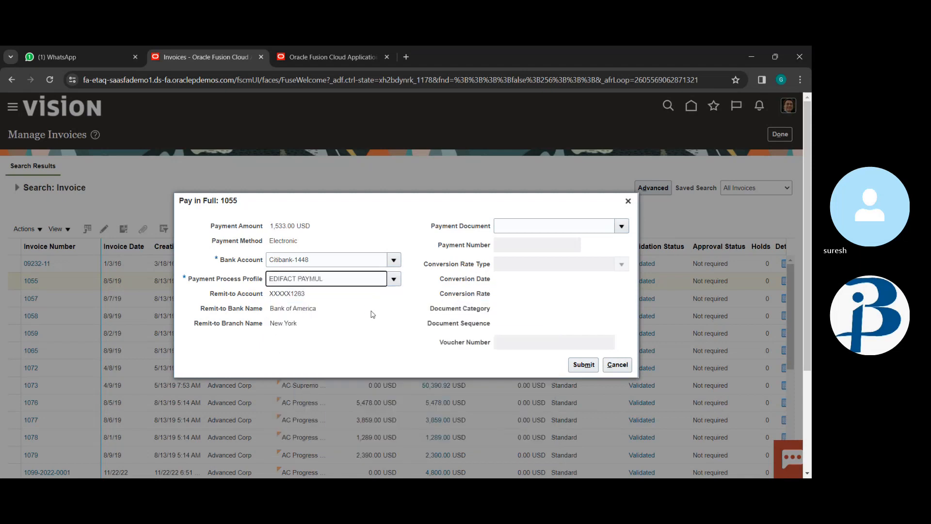
click(582, 367)
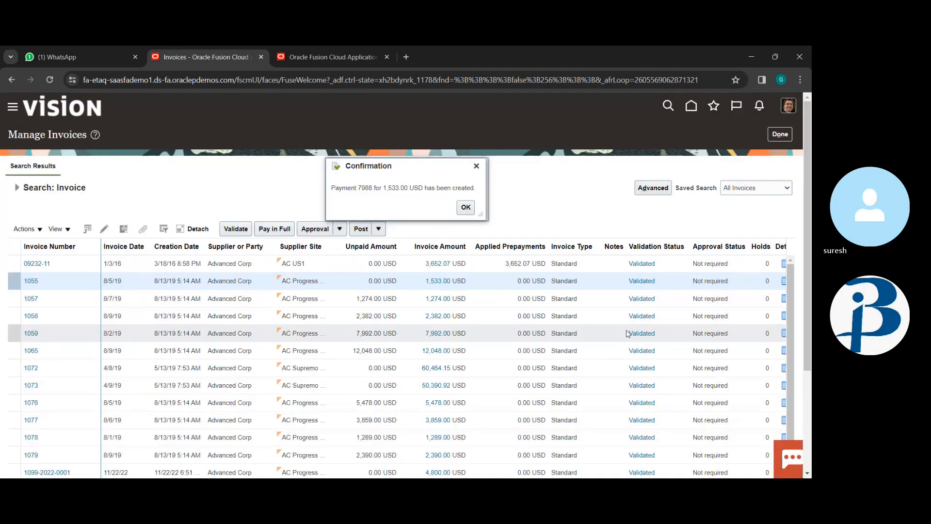
click(465, 207)
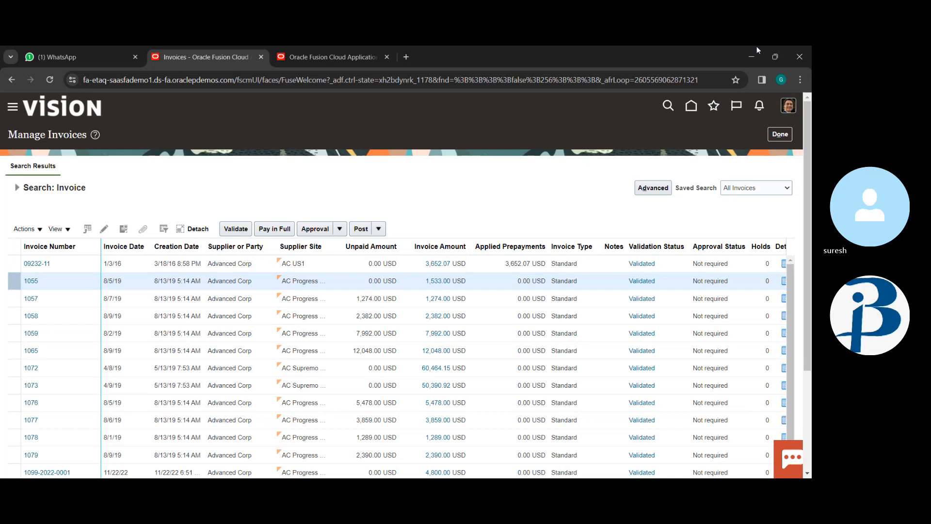
Step: Leave the invoice search results and start a new invoice with type Credit memo
click(779, 134)
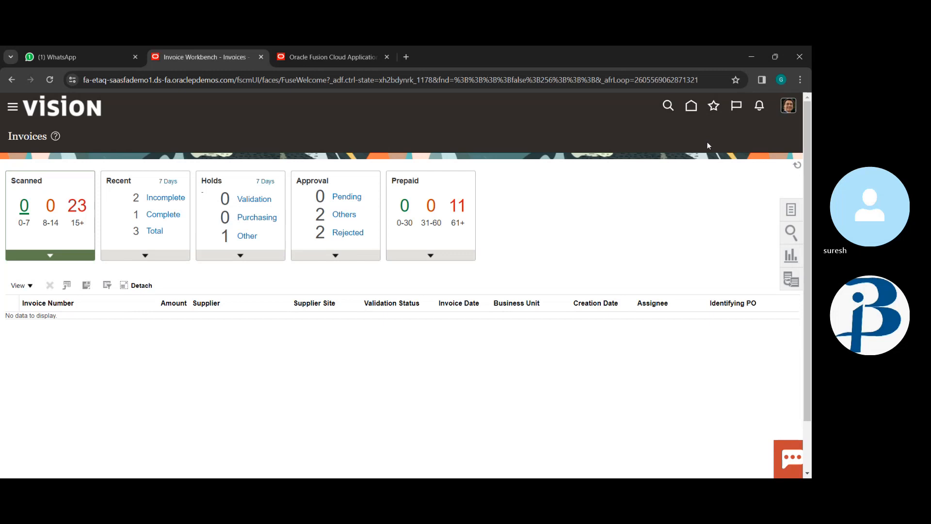
click(791, 218)
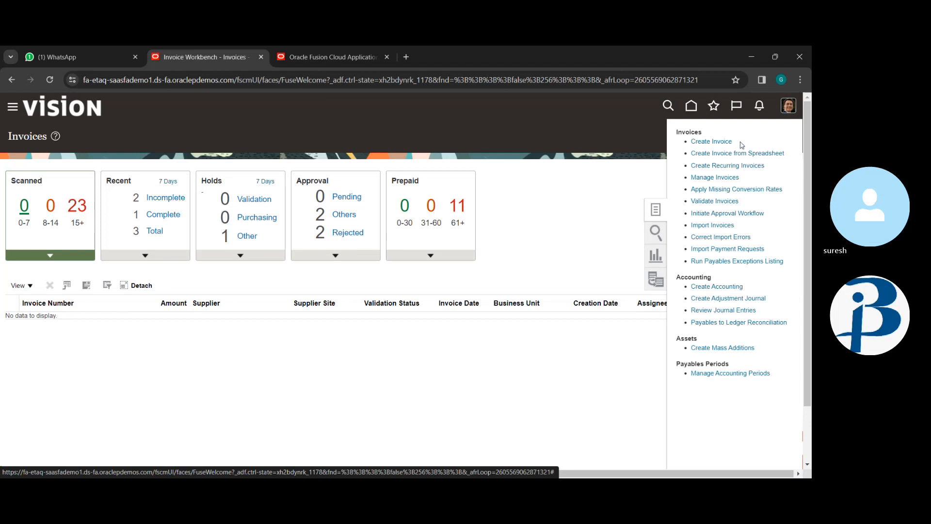
click(713, 141)
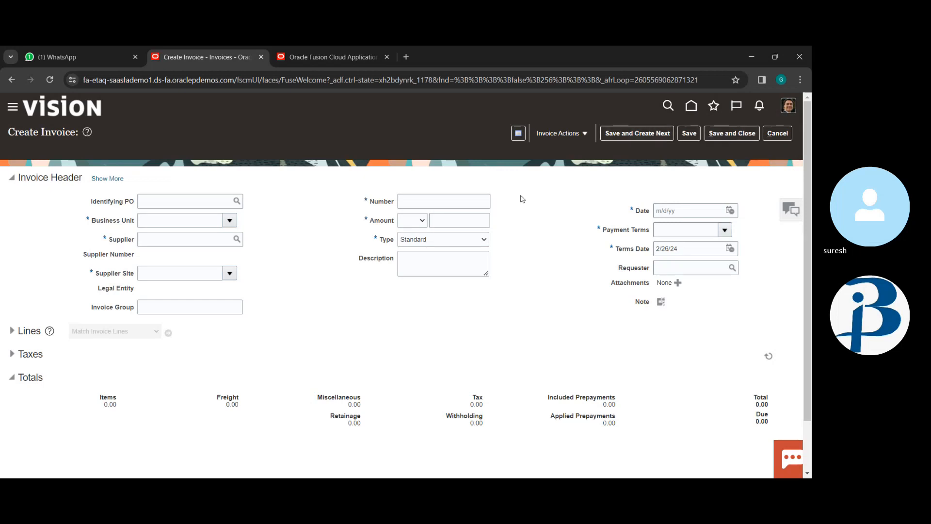
click(476, 240)
click(437, 274)
Step: Set the business unit to US1 Business Unit and find and select Advanced Corp as supplier by searching "adv"
click(230, 221)
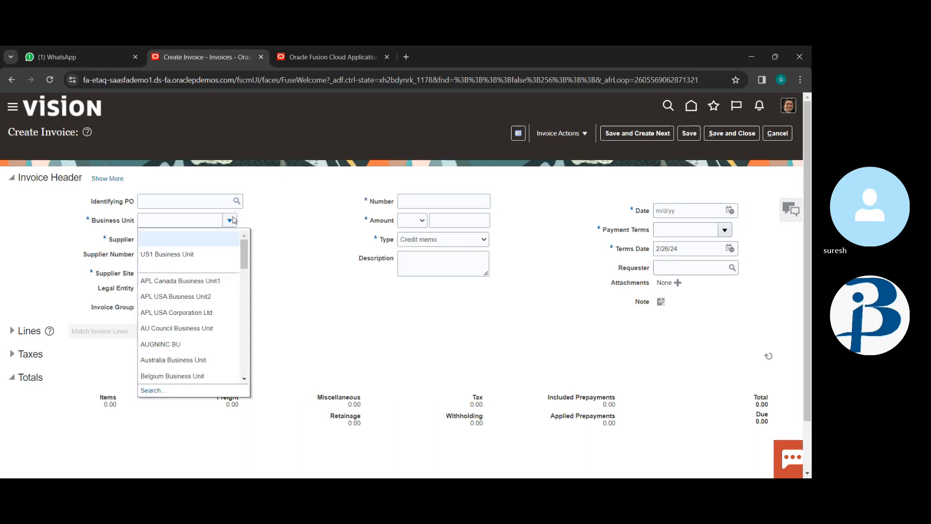
click(190, 255)
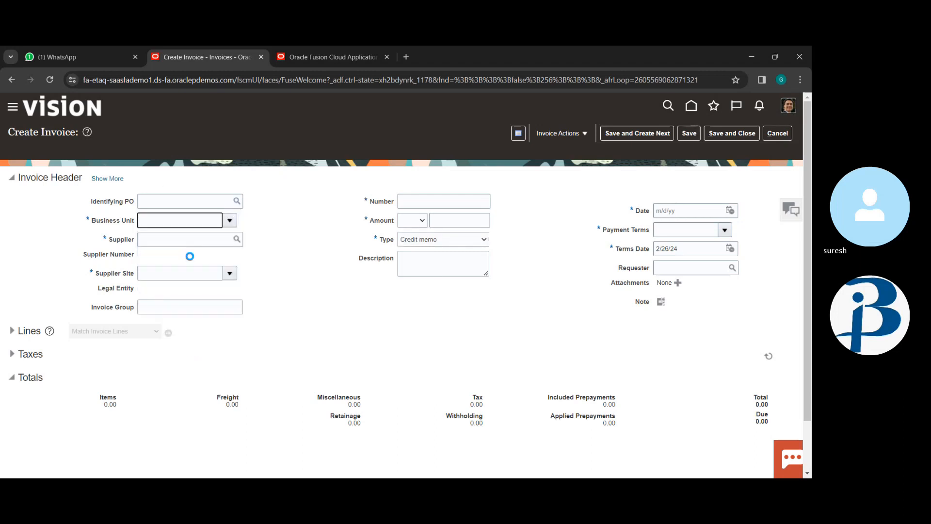
click(236, 240)
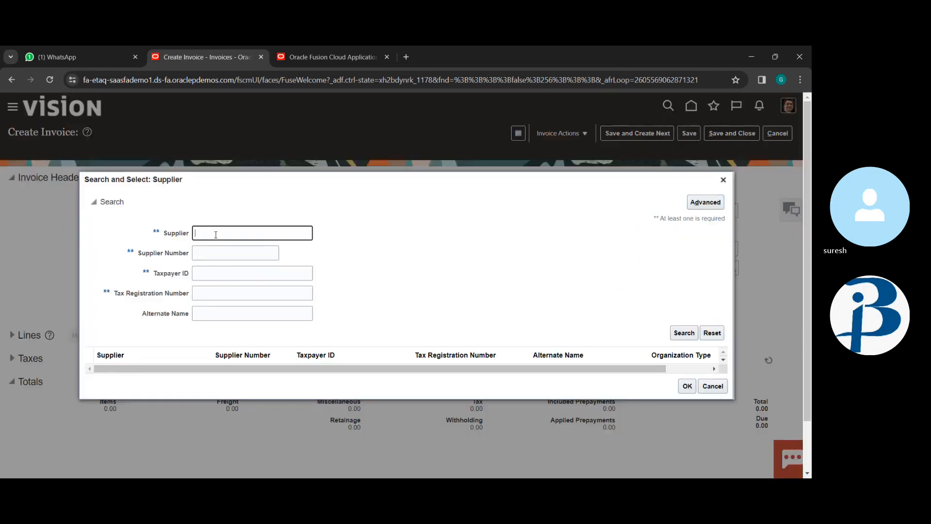
text(adv)
click(694, 338)
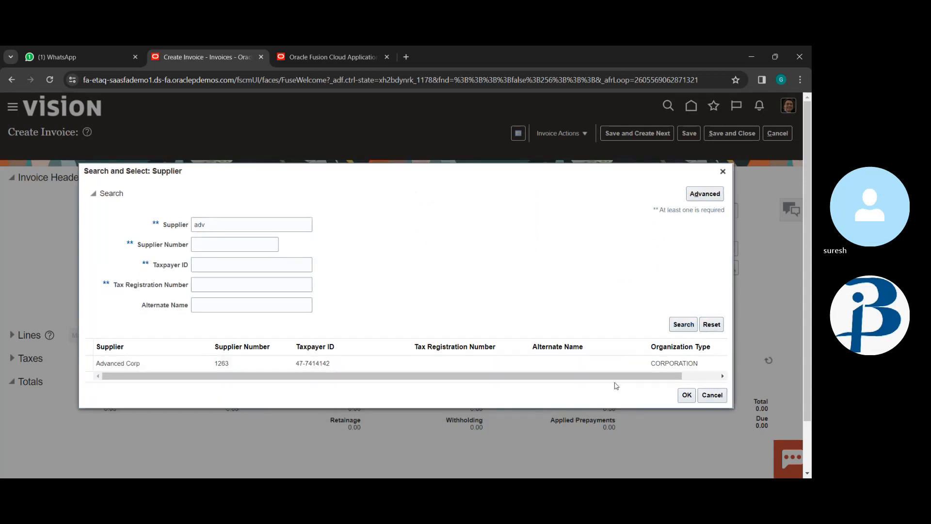
click(616, 365)
click(686, 395)
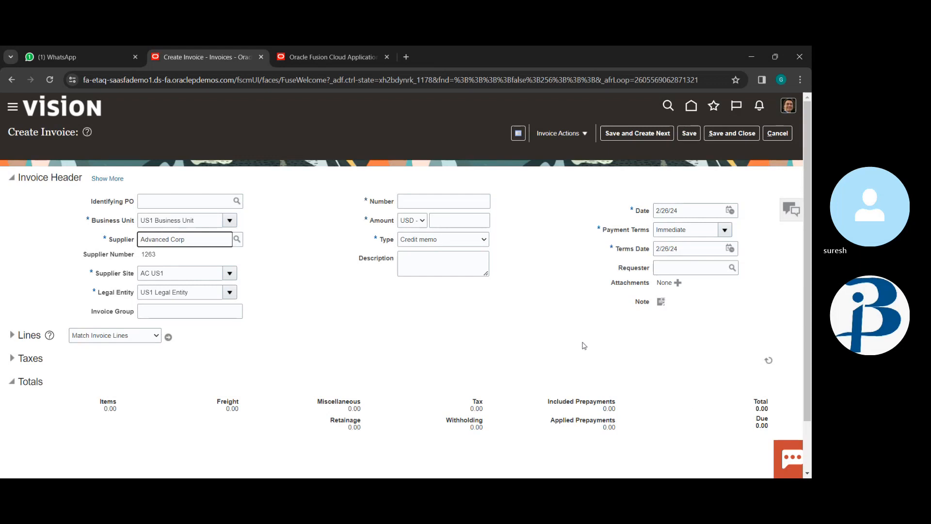
Step: Enter 9876 as the credit memo's number and -30000 as its header amount
click(462, 201)
text(9876)
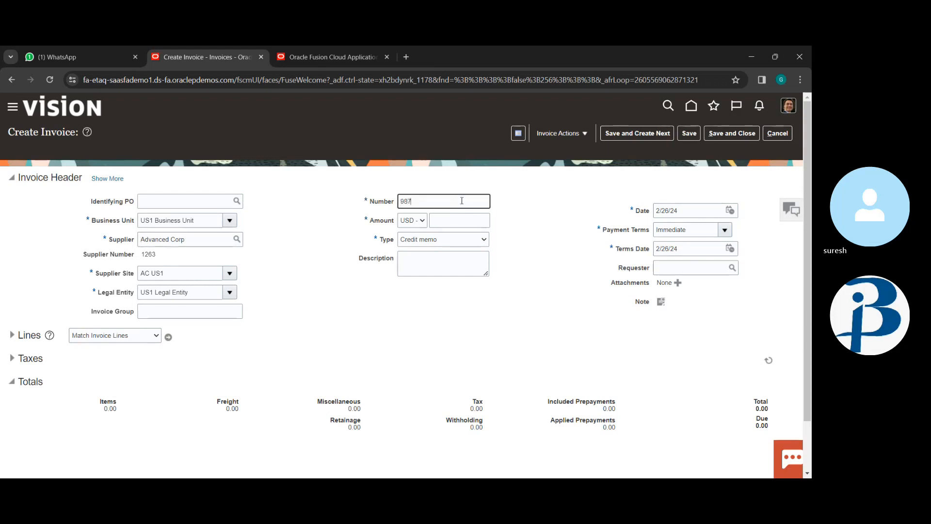
click(477, 227)
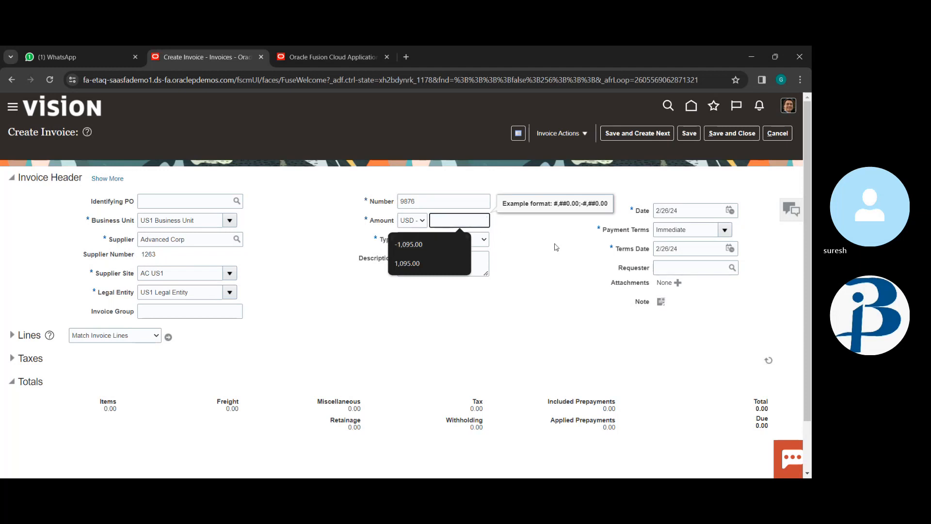
text(-)
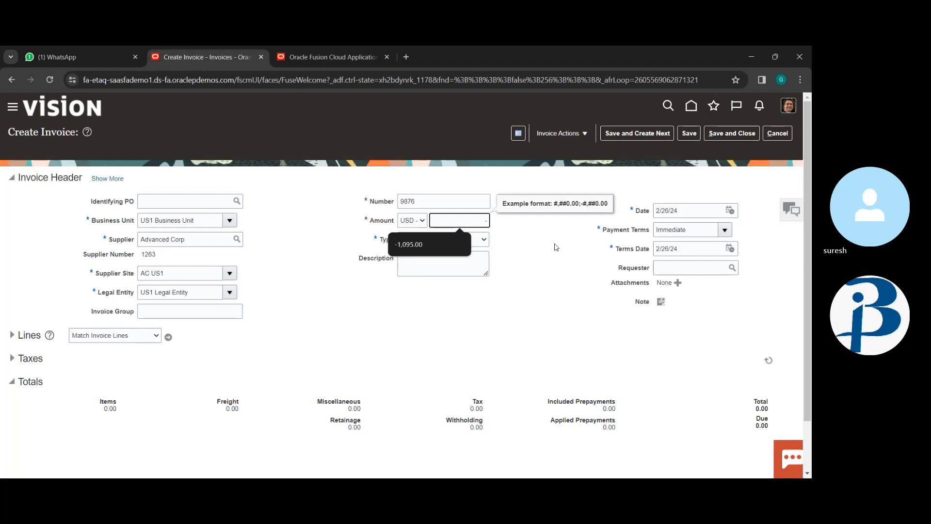
text(30000)
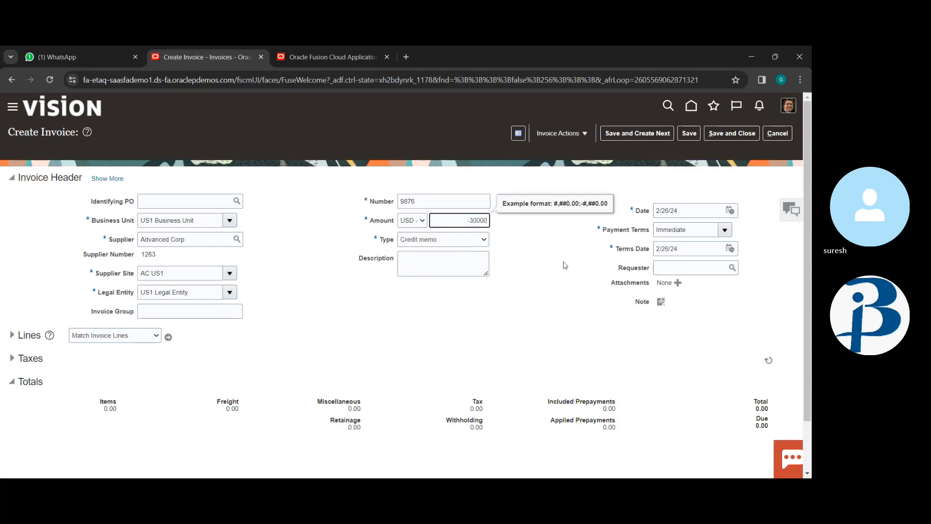
Step: Expand the invoice lines and set the amount of line 1 to -3000
scroll(548, 274, down, 1)
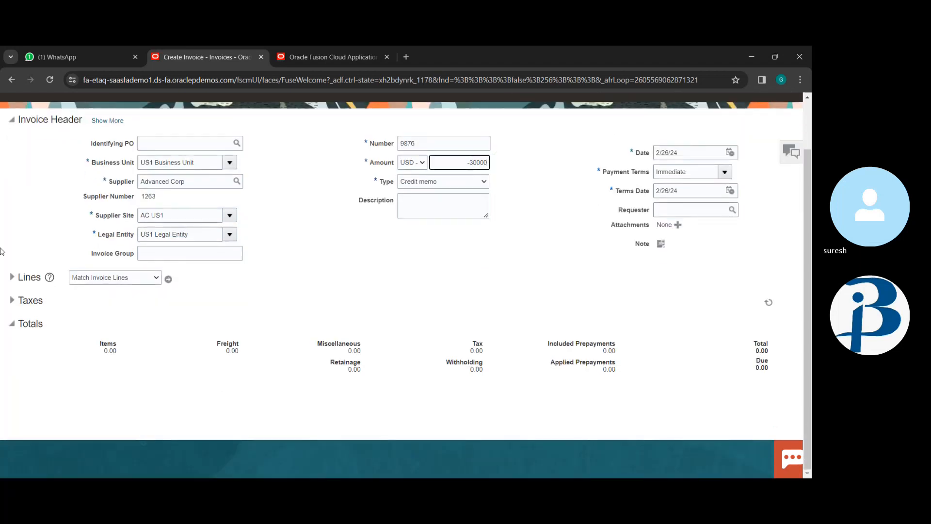
click(13, 278)
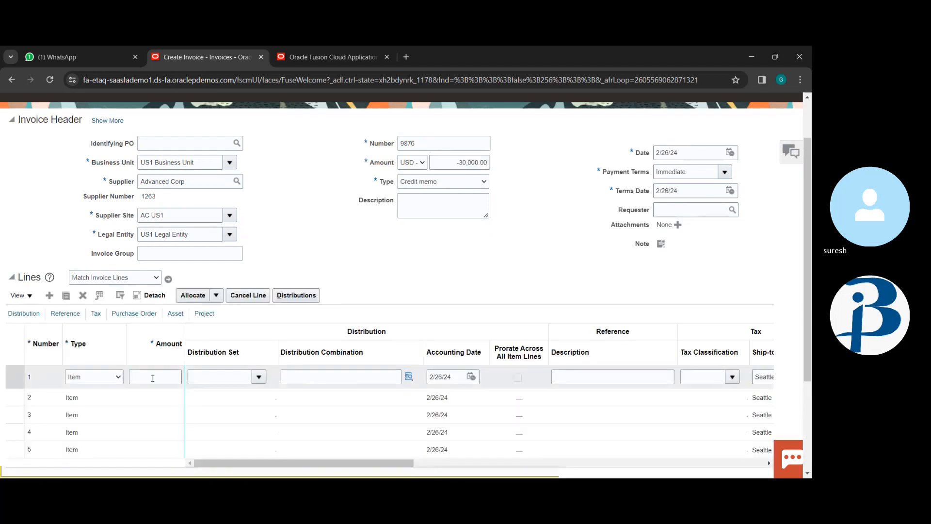
click(153, 379)
text(-3)
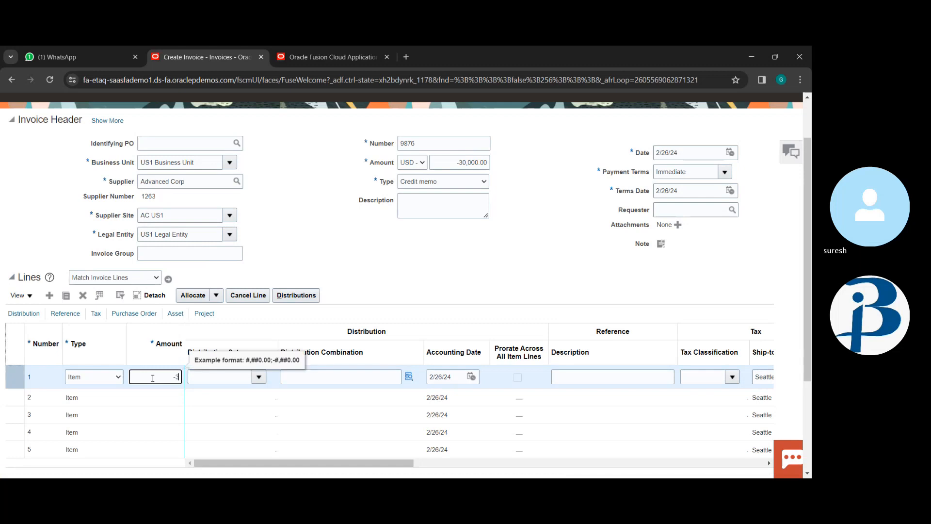
text(000)
Step: Set line 1's distribution combination to account 63580 and cost center 121, keeping the other default segments
click(408, 376)
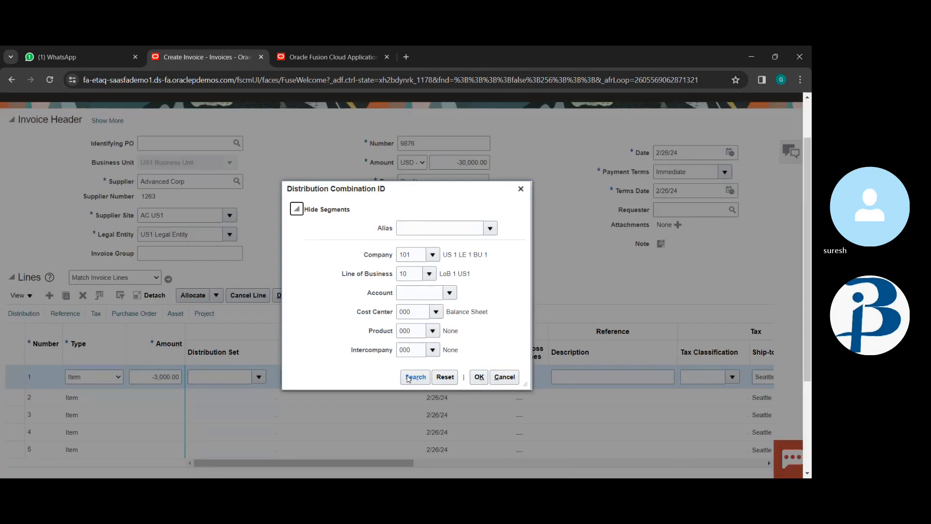
click(425, 293)
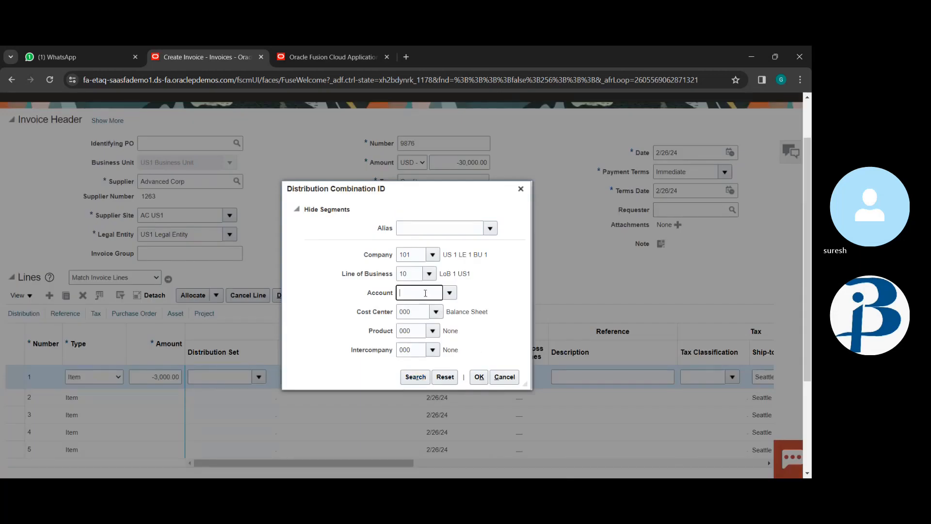
text(63580)
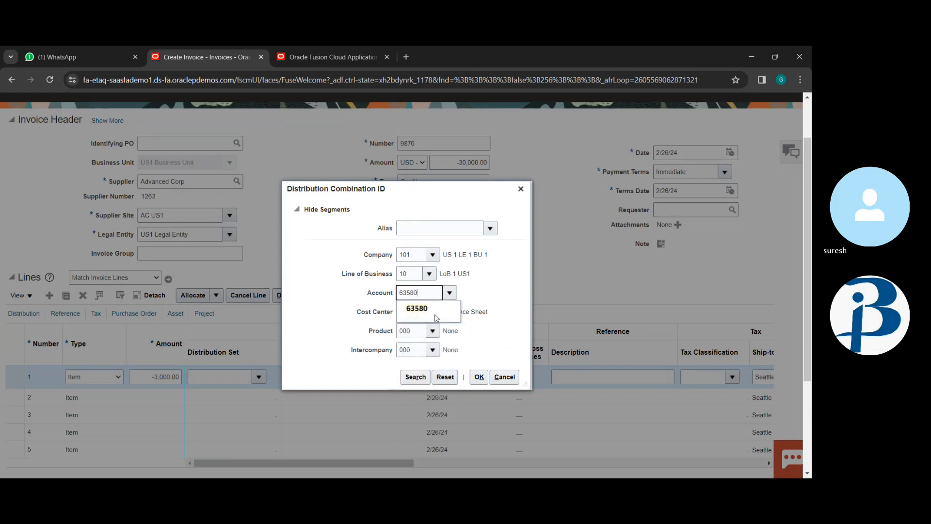
click(481, 378)
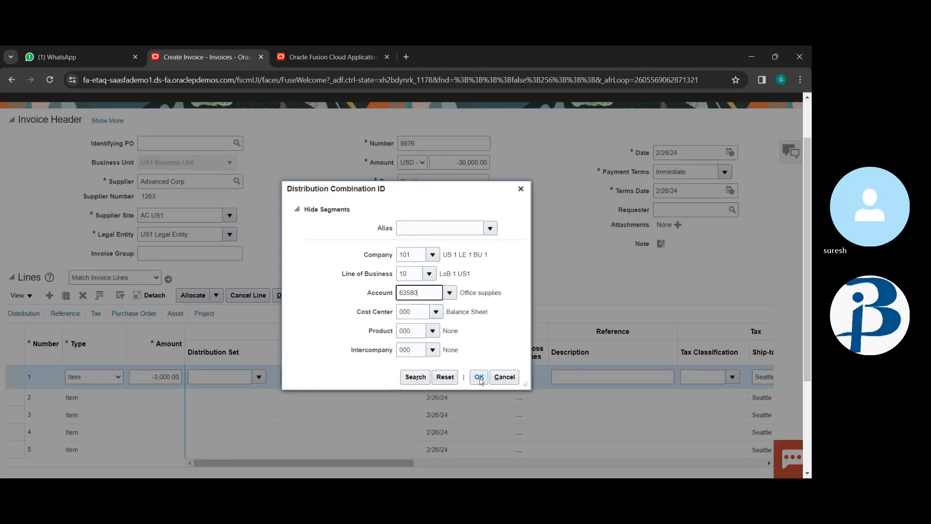
click(418, 314)
key(BackSpace)
key(BackSpace)
key(BackSpace)
text(121)
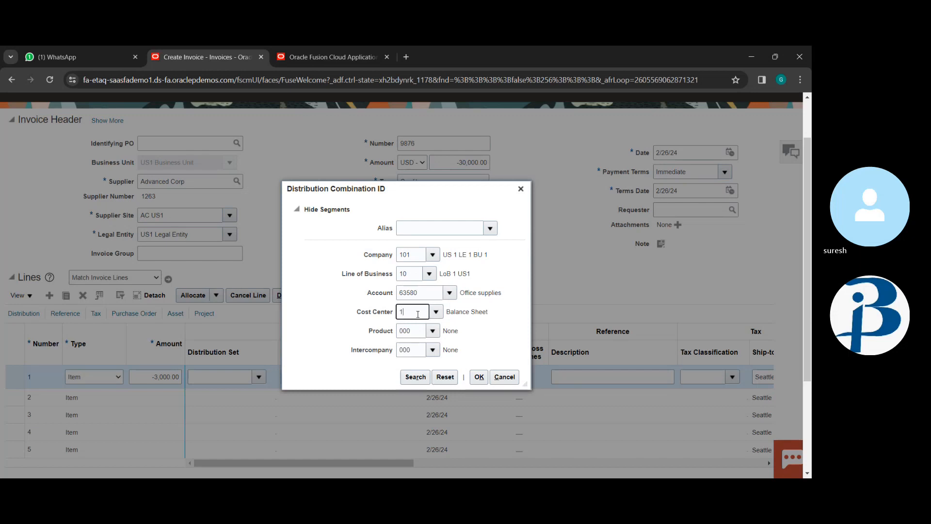
click(478, 378)
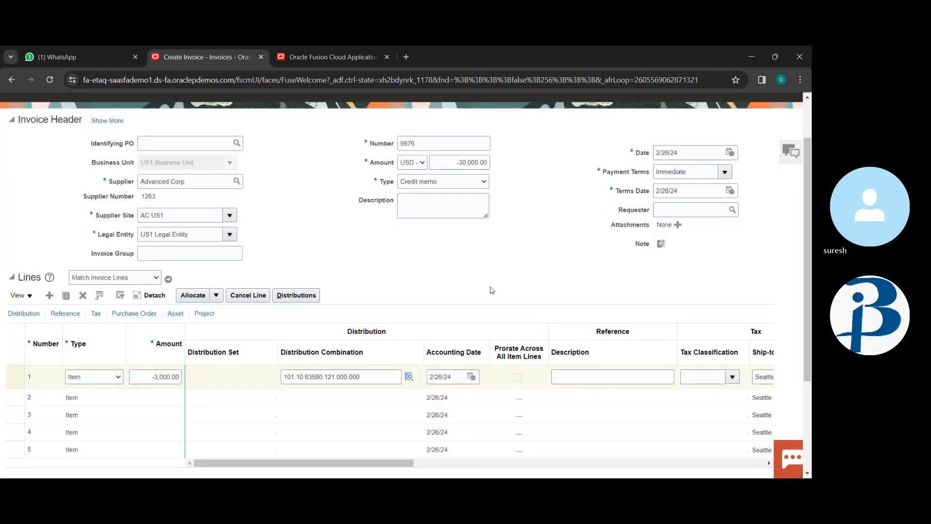
Step: Check the credit memo's header, line and totals, and save it
scroll(501, 301, down, 3)
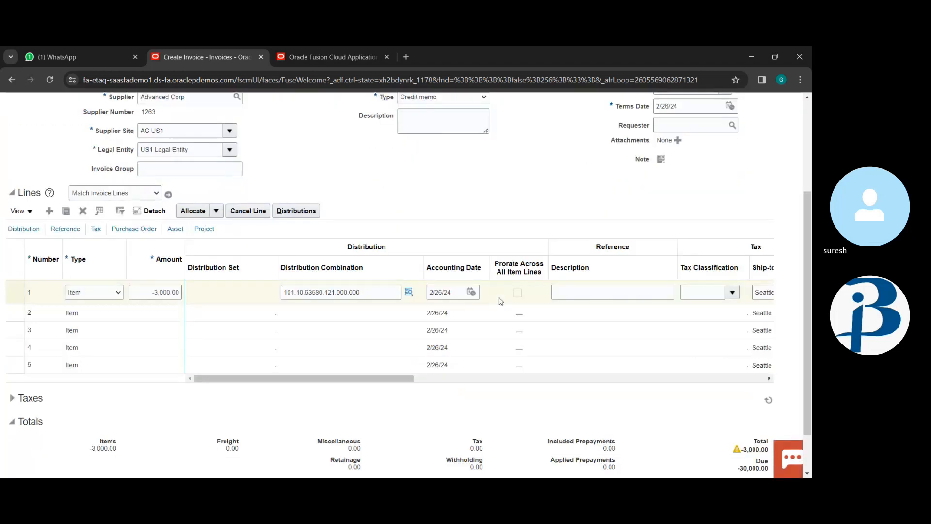
scroll(500, 300, up, 4)
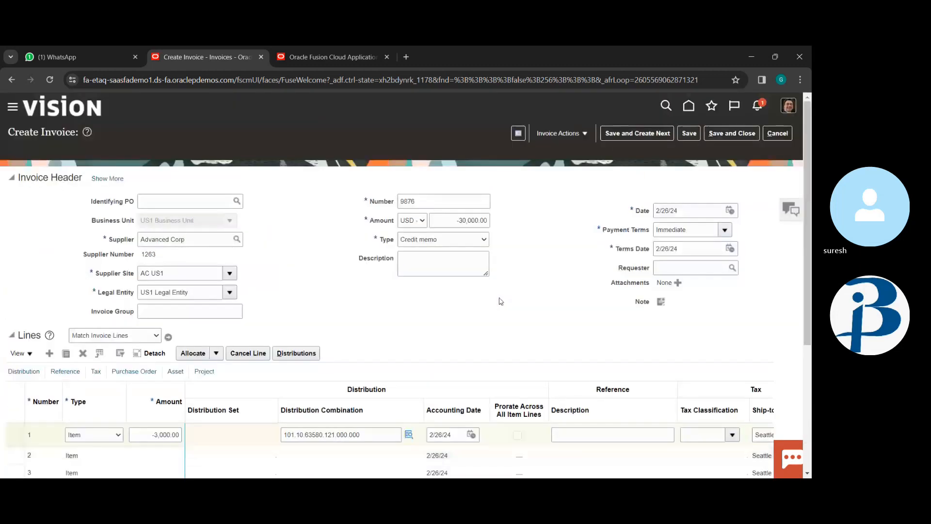
scroll(501, 302, down, 2)
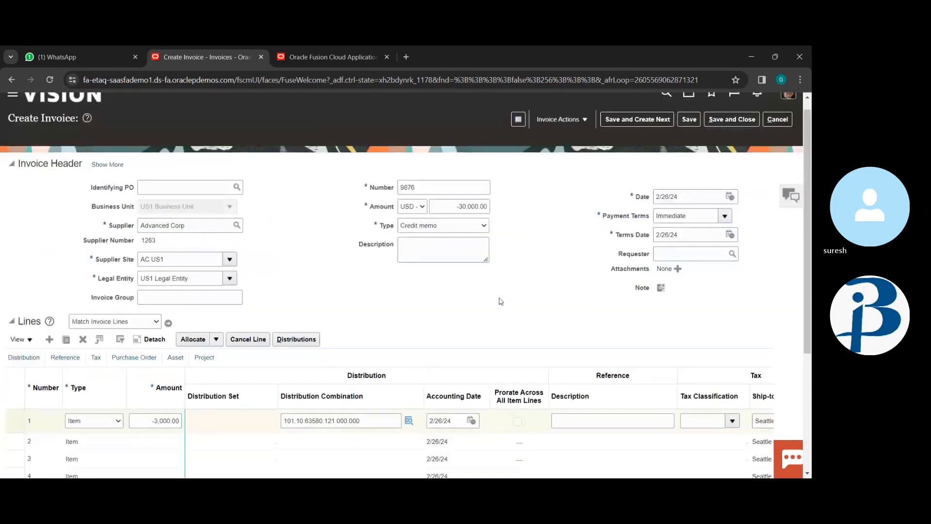
scroll(501, 301, up, 2)
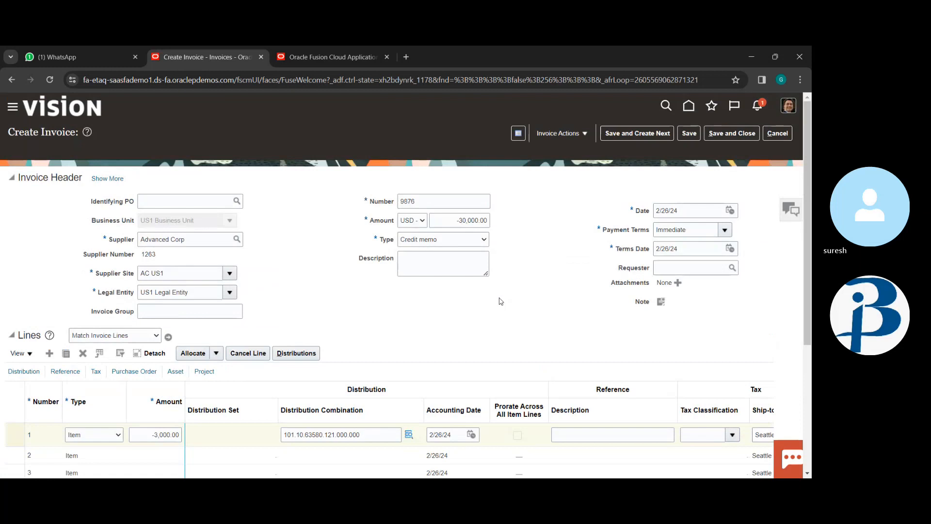
scroll(499, 301, down, 3)
scroll(499, 301, up, 3)
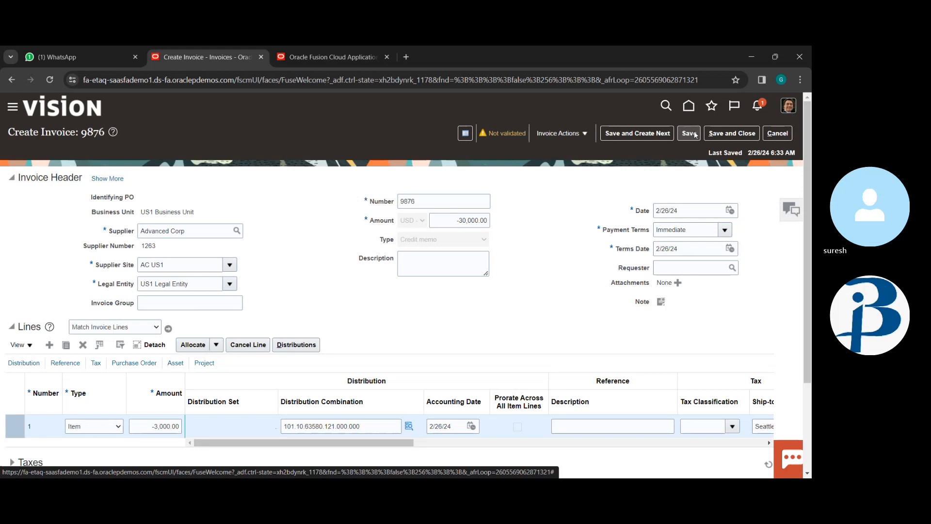
Step: Set the amount of line 1 to -30000 and validate the credit memo
click(164, 426)
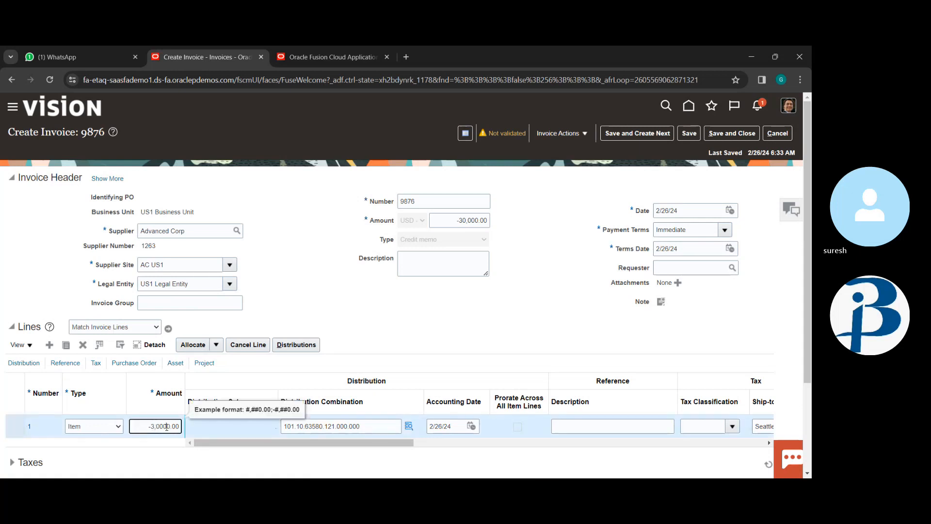
click(568, 135)
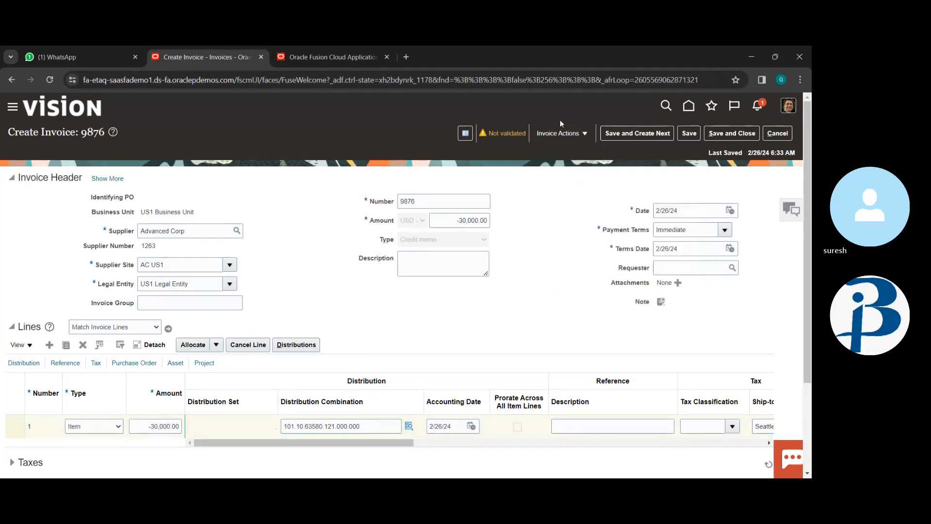
click(581, 136)
click(575, 181)
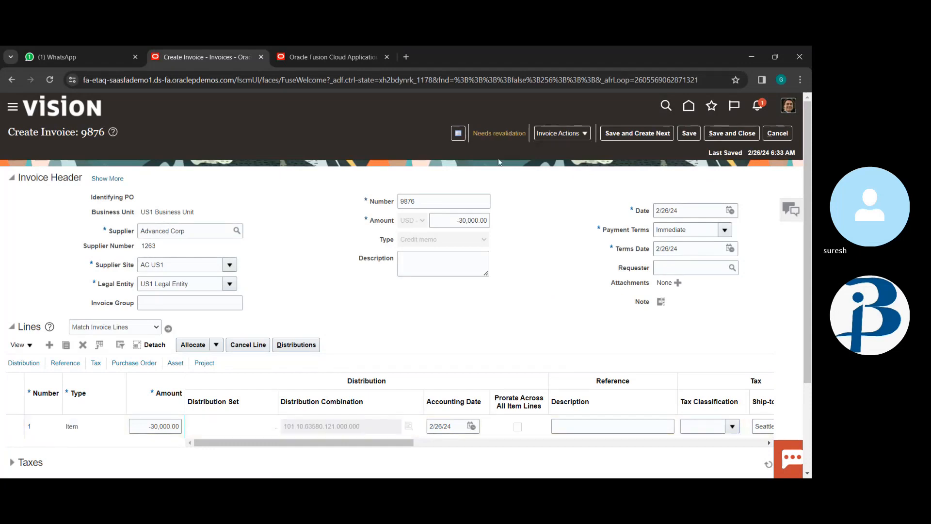
Step: Set the credit memo's header amount to -32850 so it covers the line plus tax, and save
scroll(521, 271, down, 3)
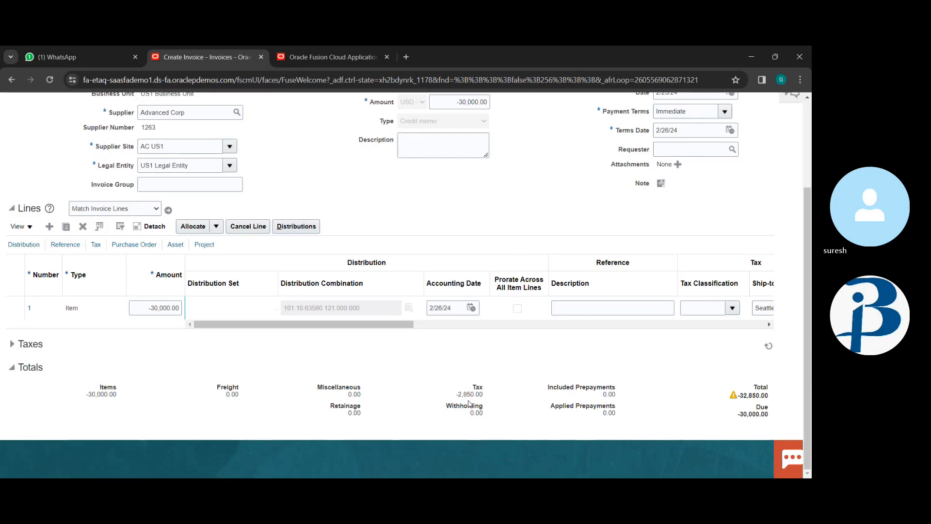
scroll(469, 404, up, 3)
scroll(486, 357, down, 3)
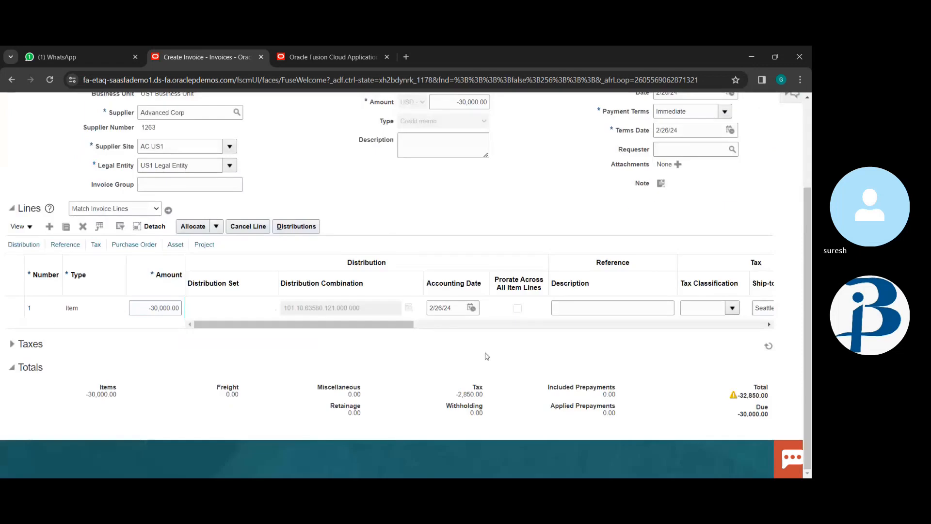
scroll(486, 357, up, 3)
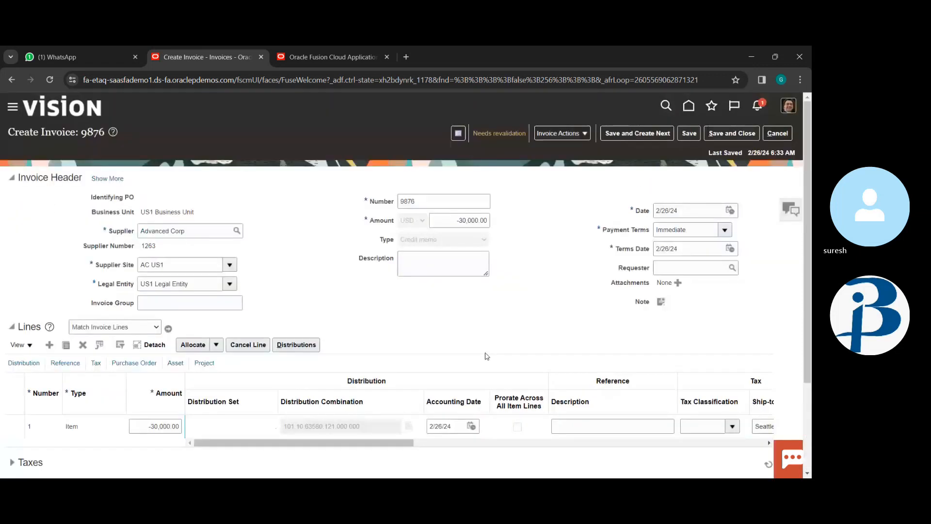
click(475, 221)
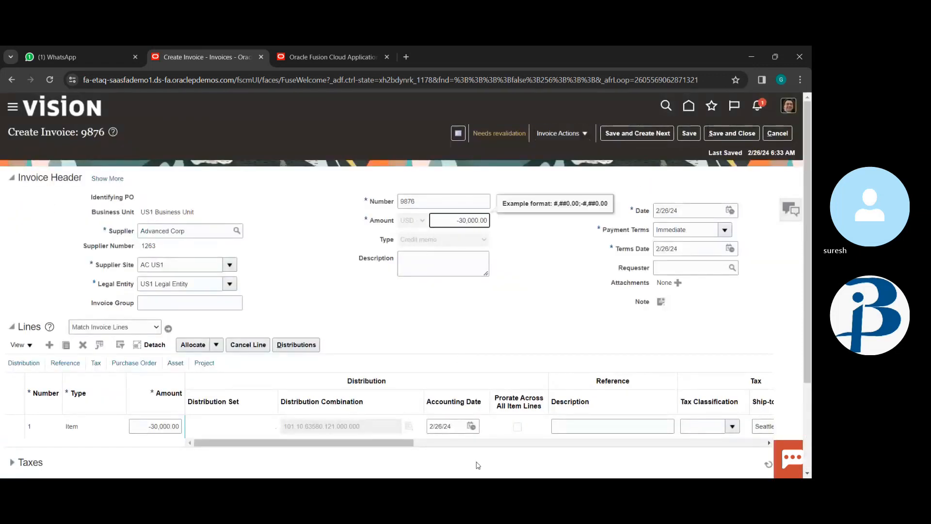
key(BackSpace)
key(BackSpace)
key(BackSpace)
key(BackSpace)
text(2850)
key(BackSpace)
click(693, 132)
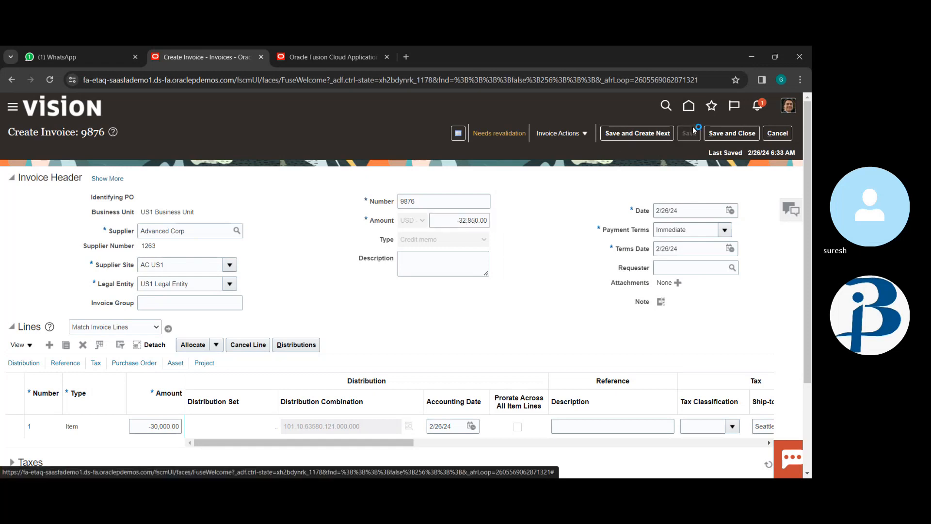
Step: Validate the credit memo again and check its statuses and holds in the invoice summary
click(562, 133)
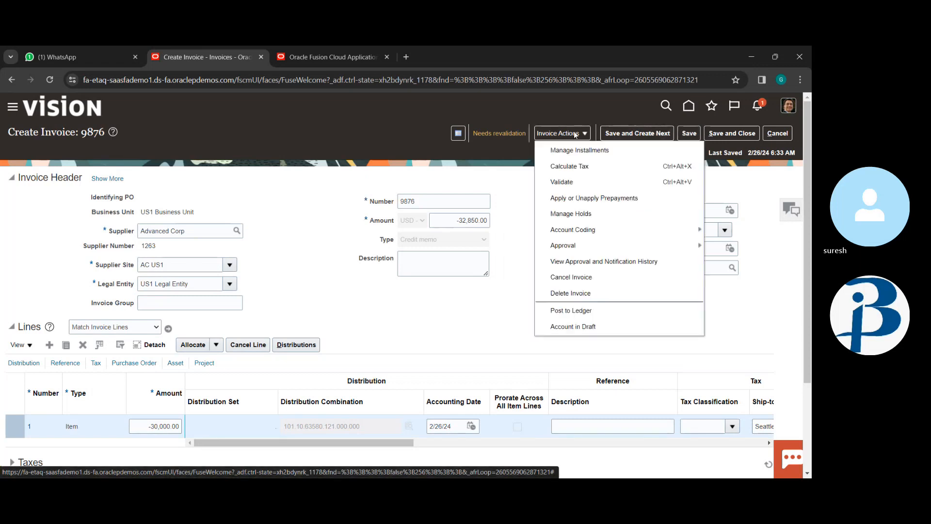
click(594, 182)
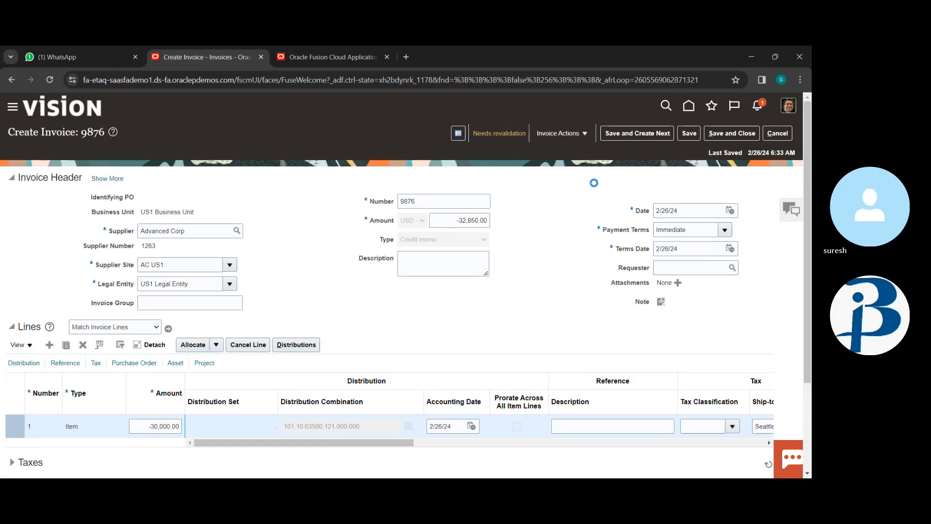
click(583, 135)
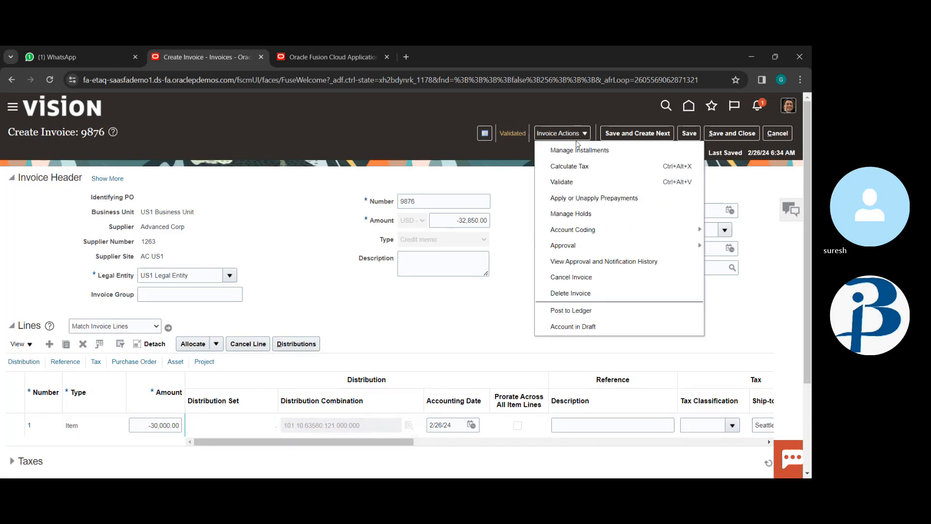
mouse_move(614, 245)
click(746, 293)
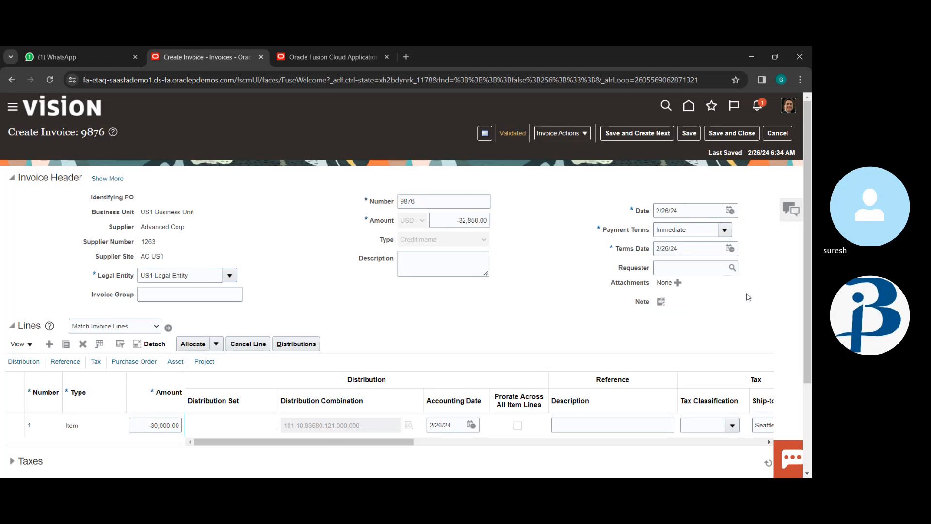
click(509, 130)
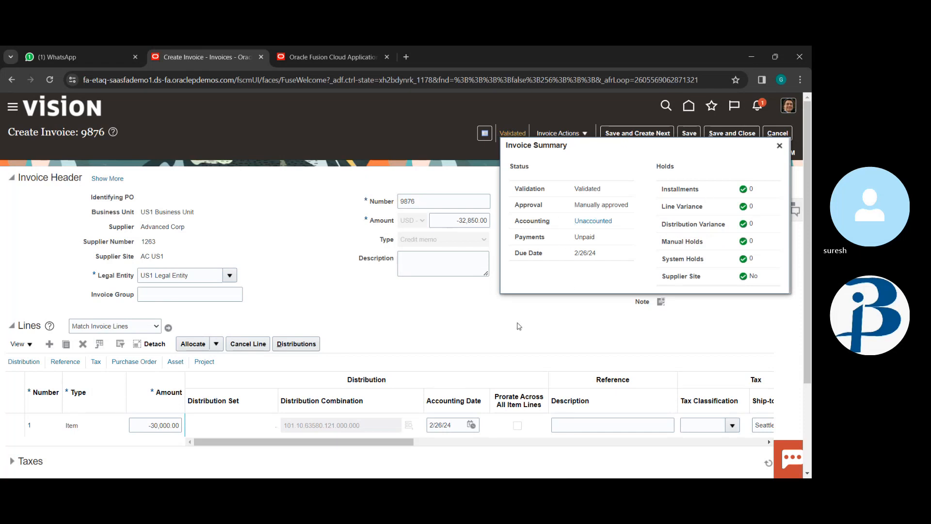
click(779, 145)
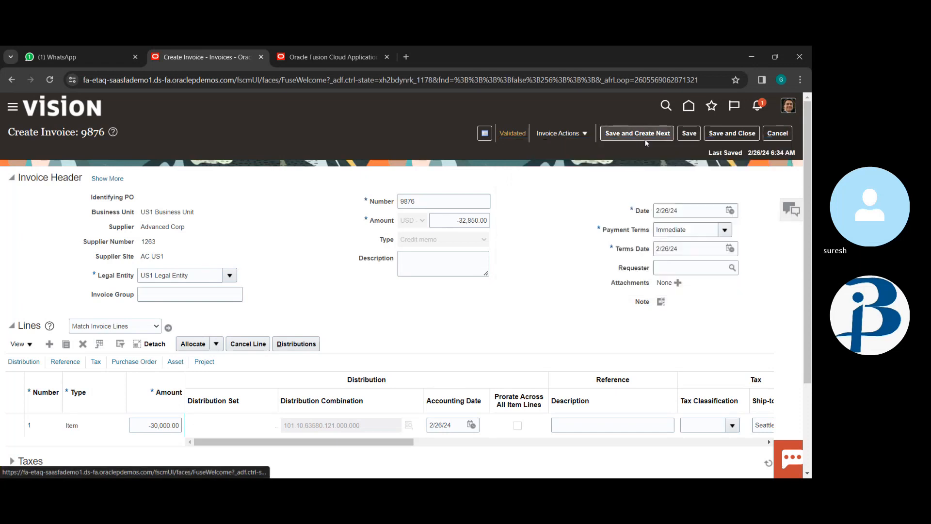
Step: Post the credit memo to the ledger, view its accounting lines, and close them
click(570, 137)
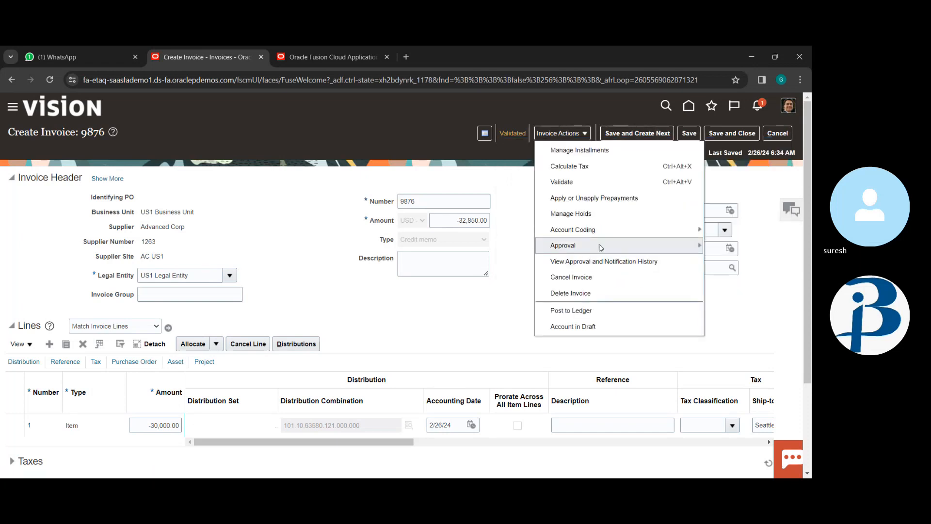
scroll(589, 267, down, 1)
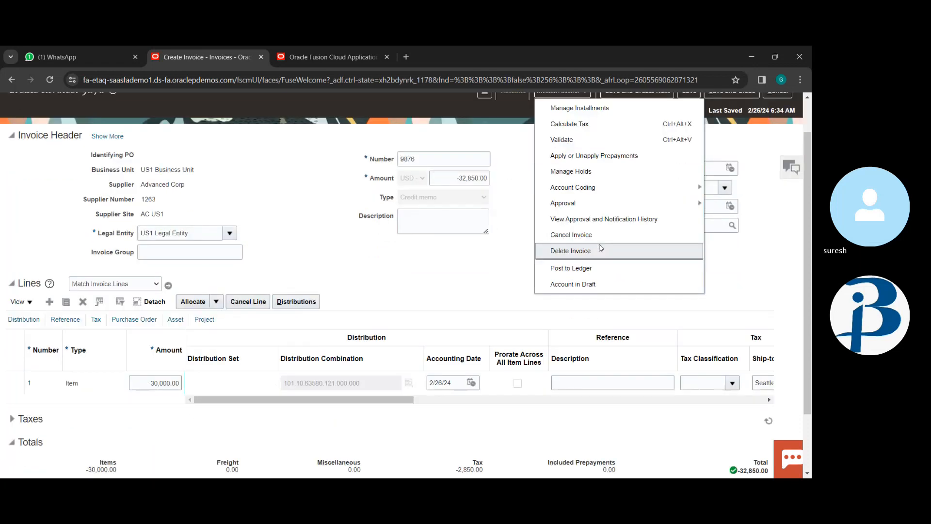
click(578, 267)
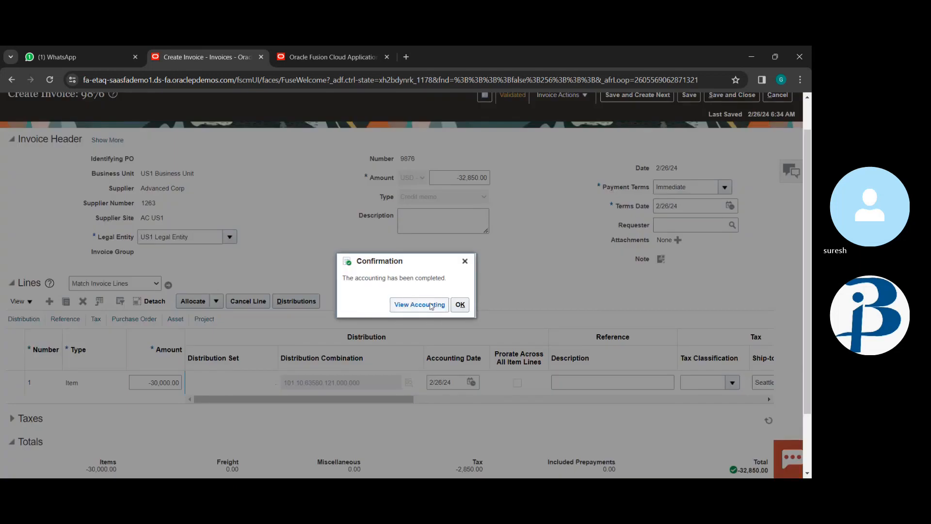
click(420, 305)
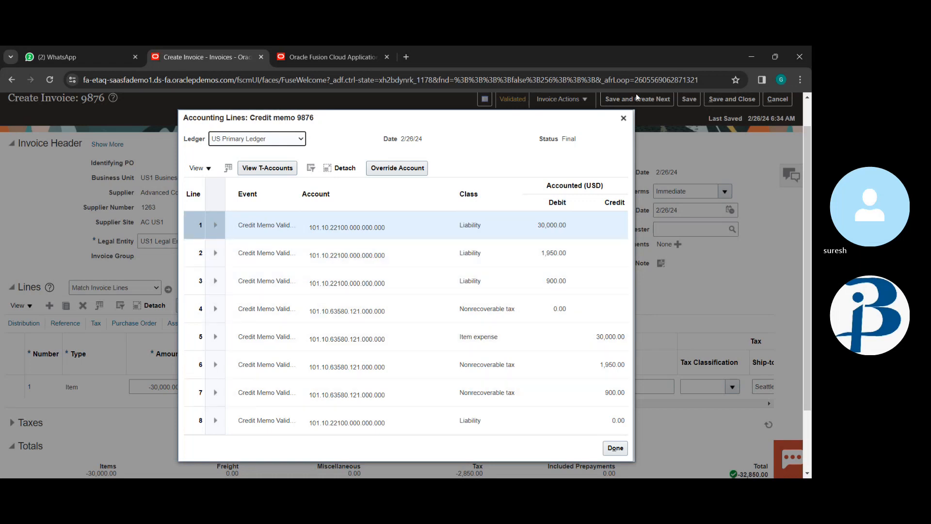
click(623, 119)
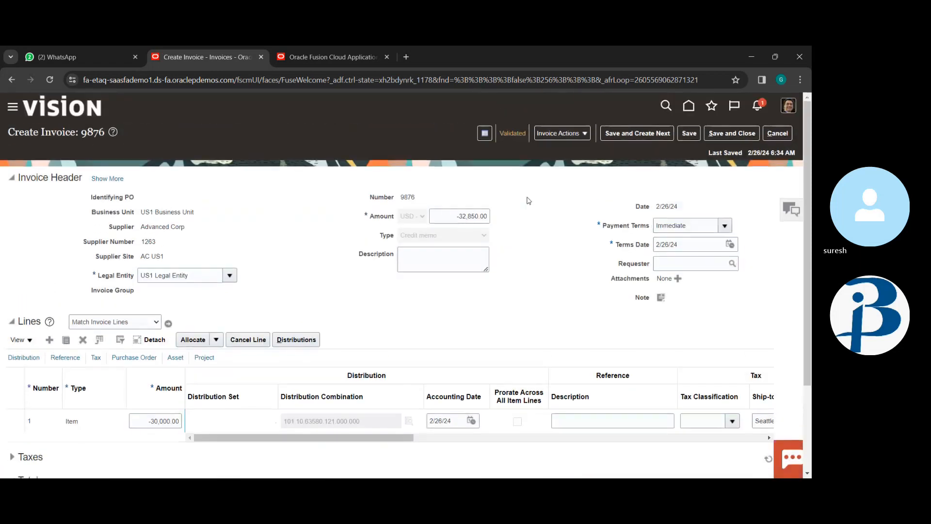
Step: Save and close credit memo 9876
click(586, 129)
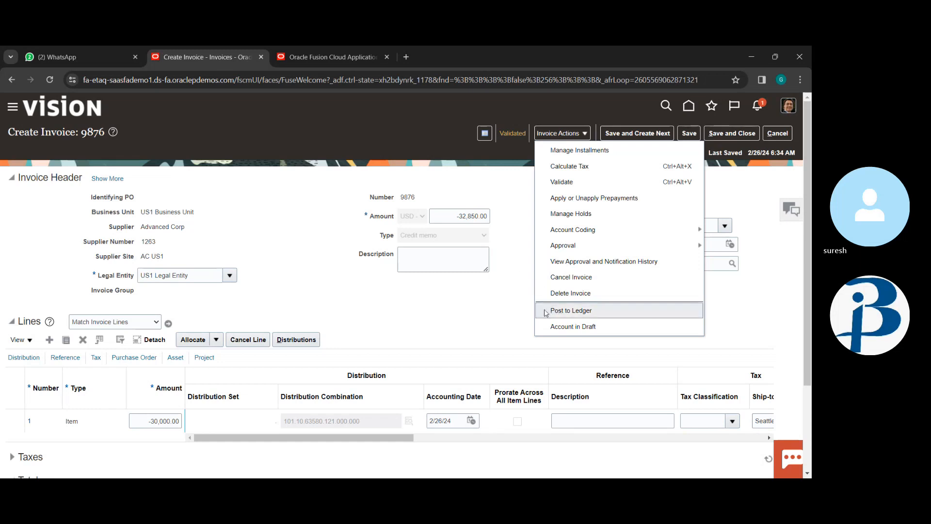
click(528, 316)
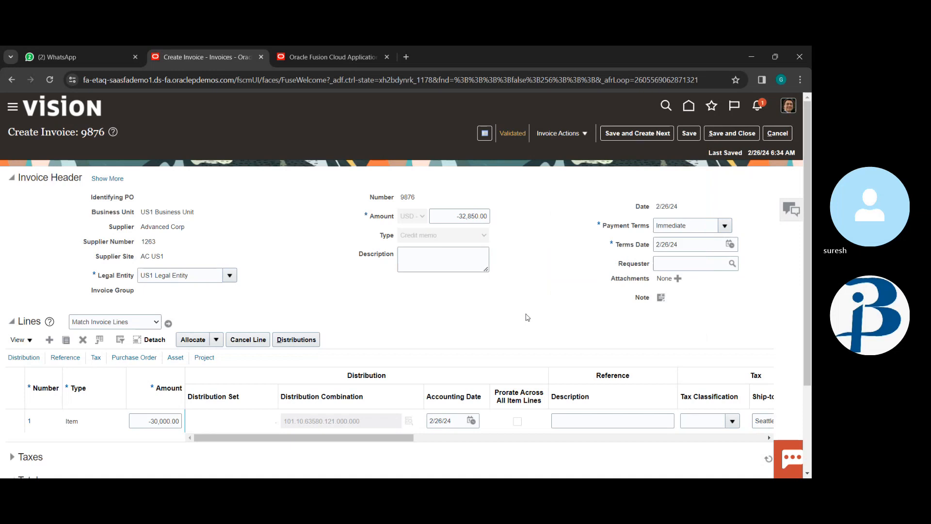
click(723, 135)
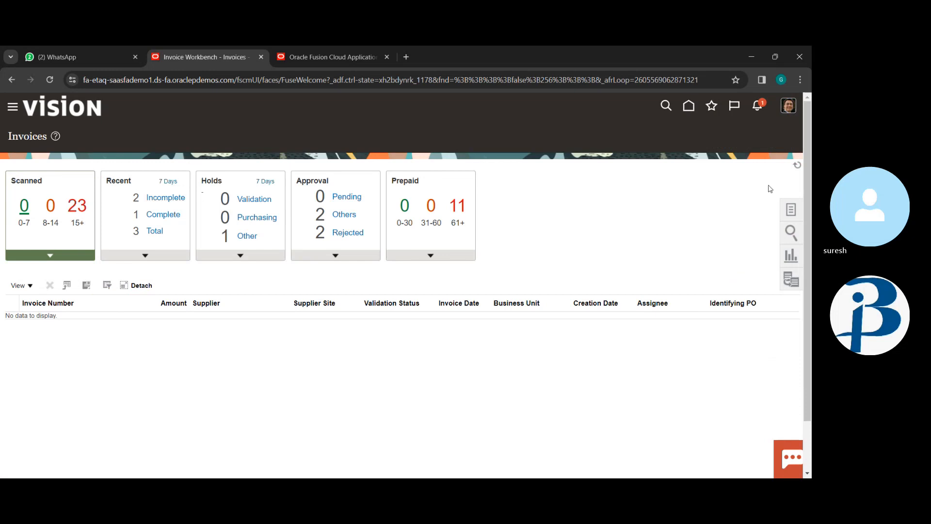
Step: Open Manage Invoices and search by invoice date 2/26/24 only, accepting the slower search
click(792, 210)
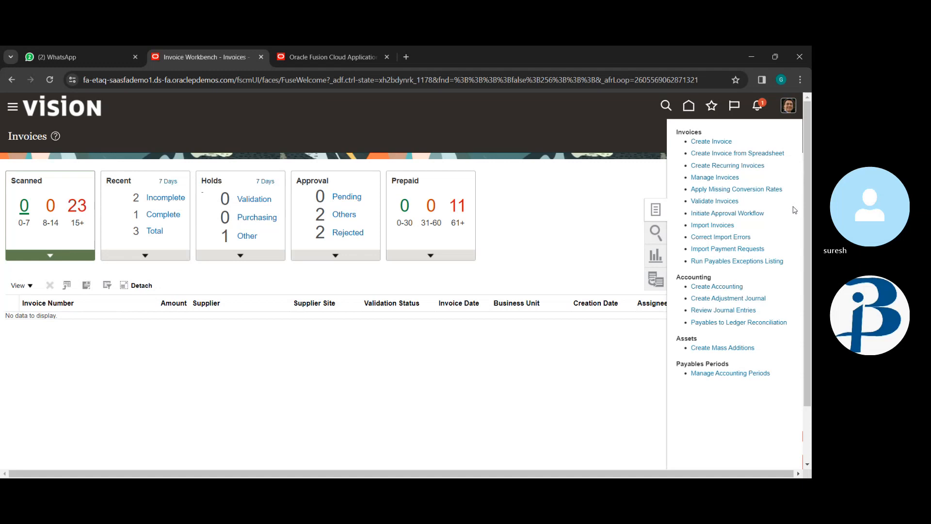
click(728, 178)
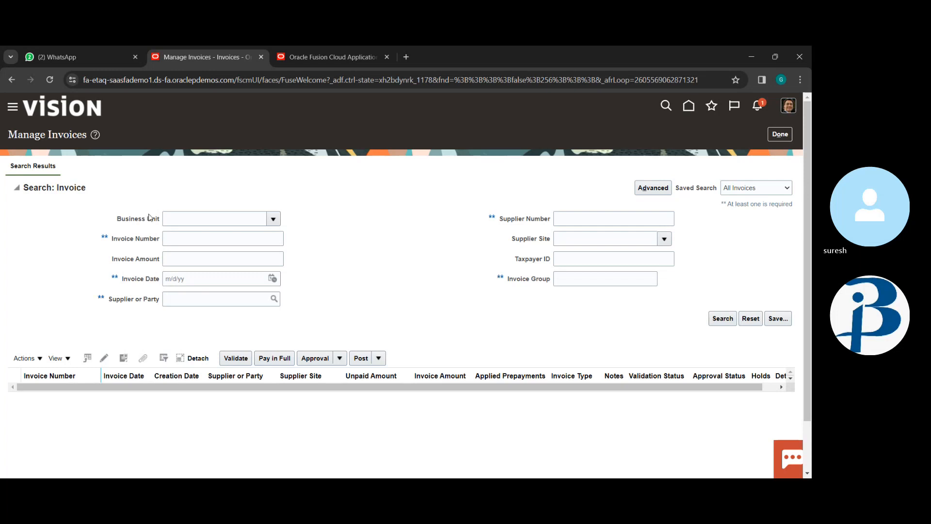
click(273, 218)
click(286, 141)
click(273, 279)
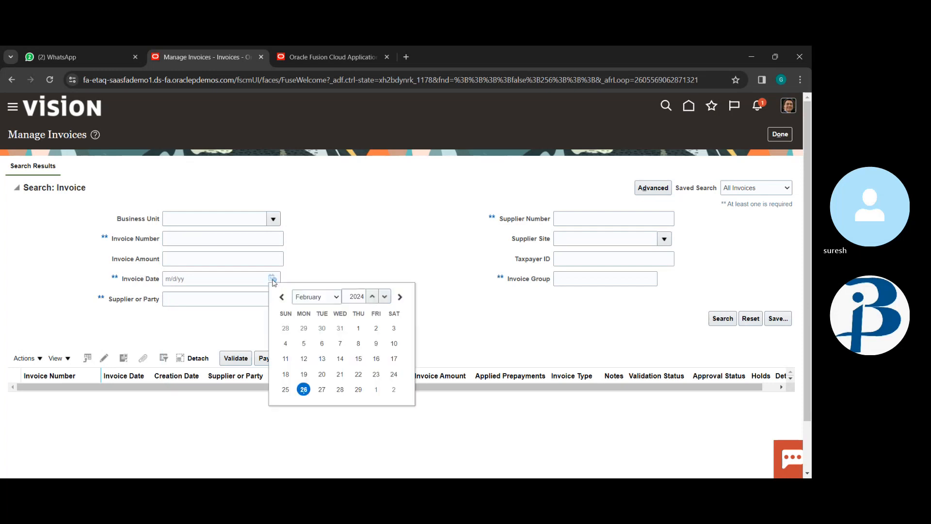
click(301, 391)
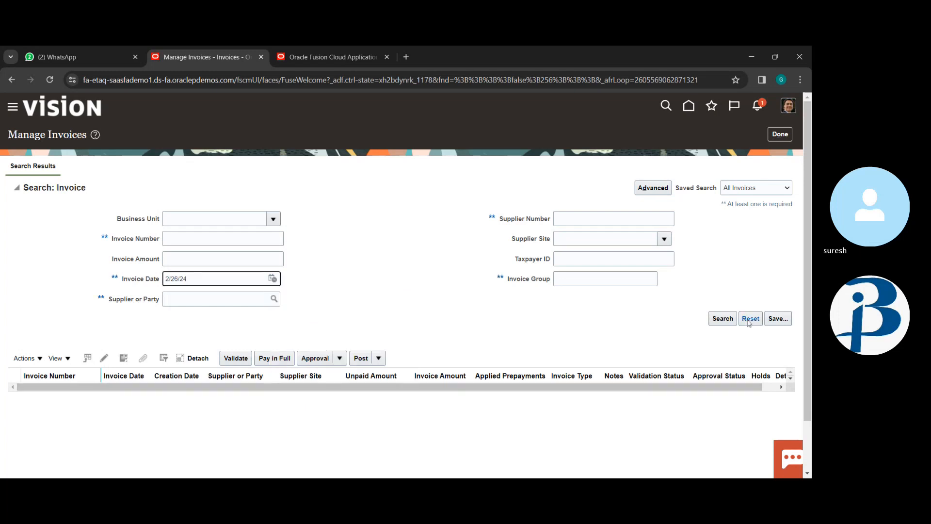
click(722, 319)
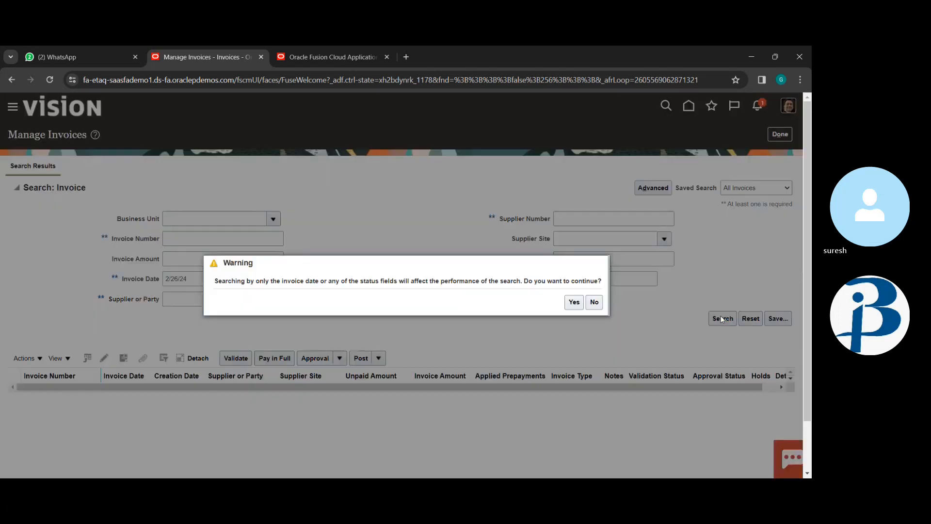
click(575, 305)
click(574, 303)
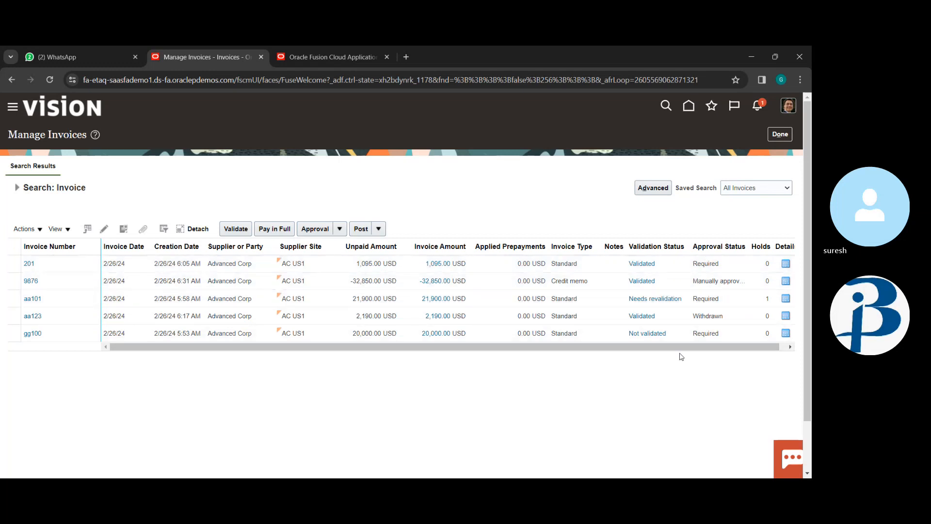
Step: Finish with the invoice search results and return to the home page
drag(682, 350, 369, 357)
click(783, 137)
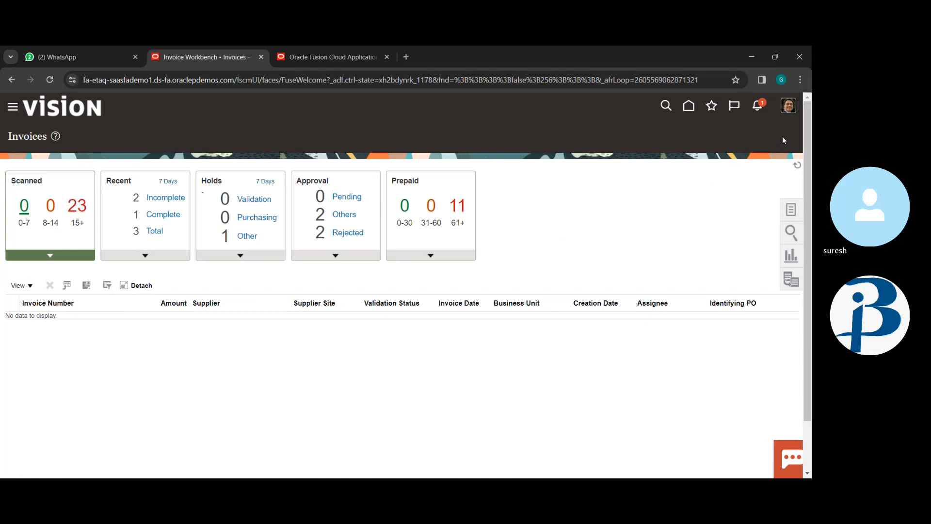
click(690, 106)
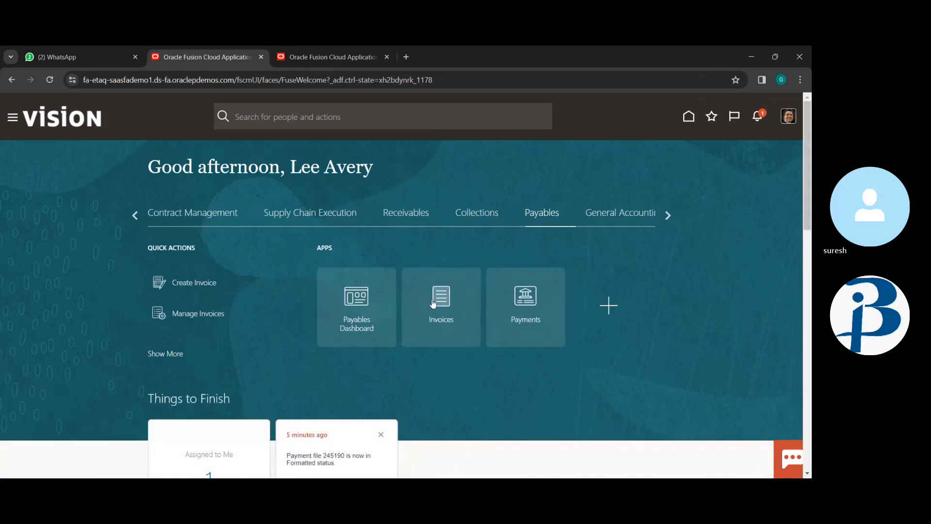
Step: Open the Create Payment page from the Payments work area and look over its fields
click(523, 301)
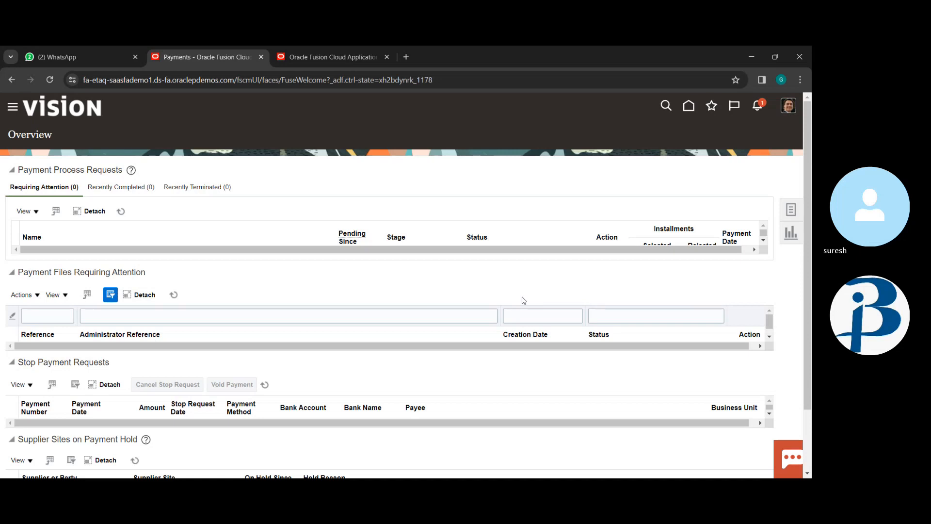
click(791, 210)
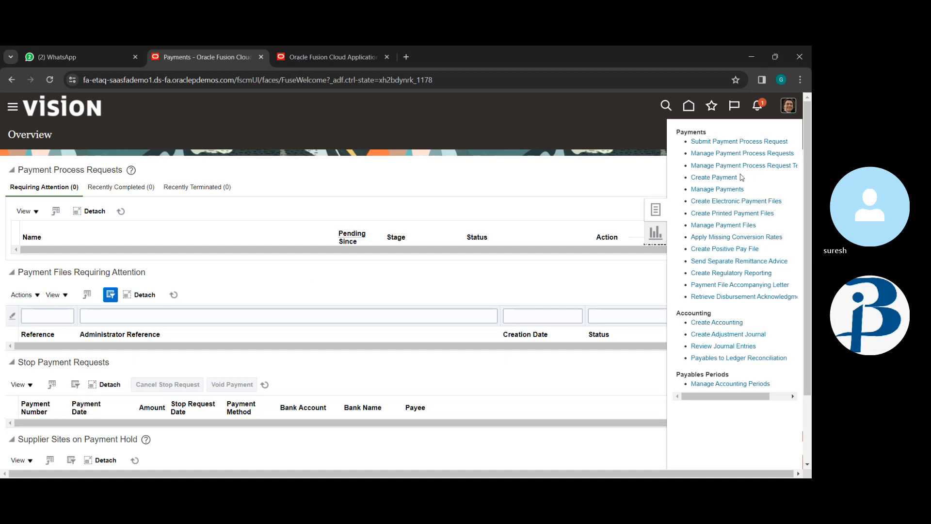
click(723, 177)
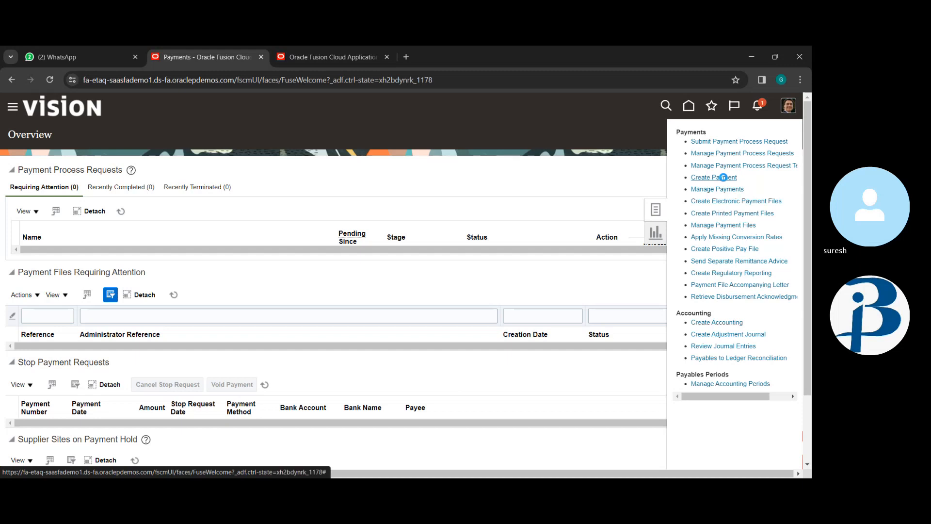
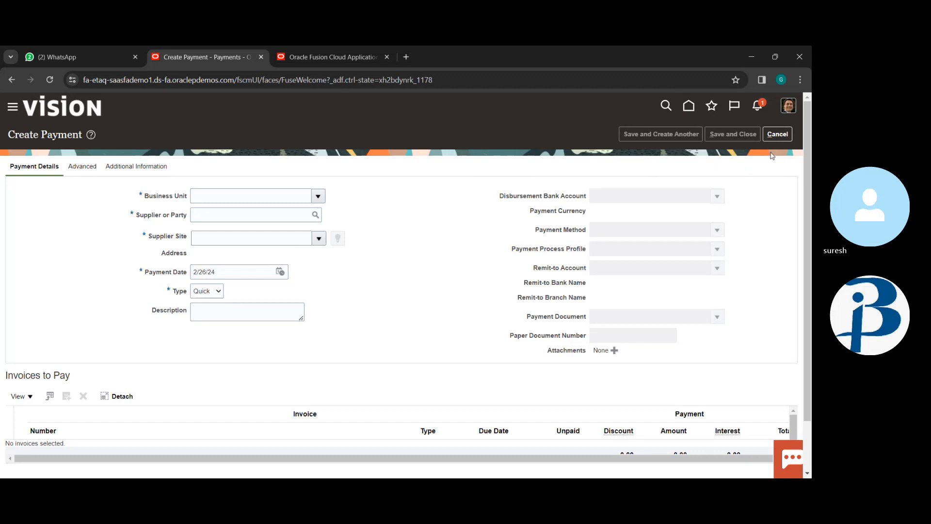
click(777, 132)
Step: Switch to the other Oracle Fusion browser tab and open Setup and Maintenance
click(350, 60)
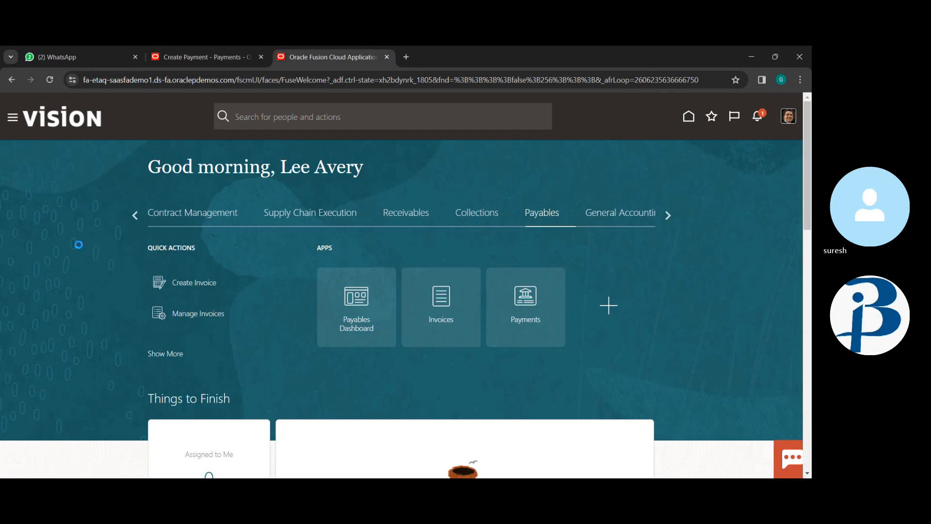
scroll(87, 307, down, 5)
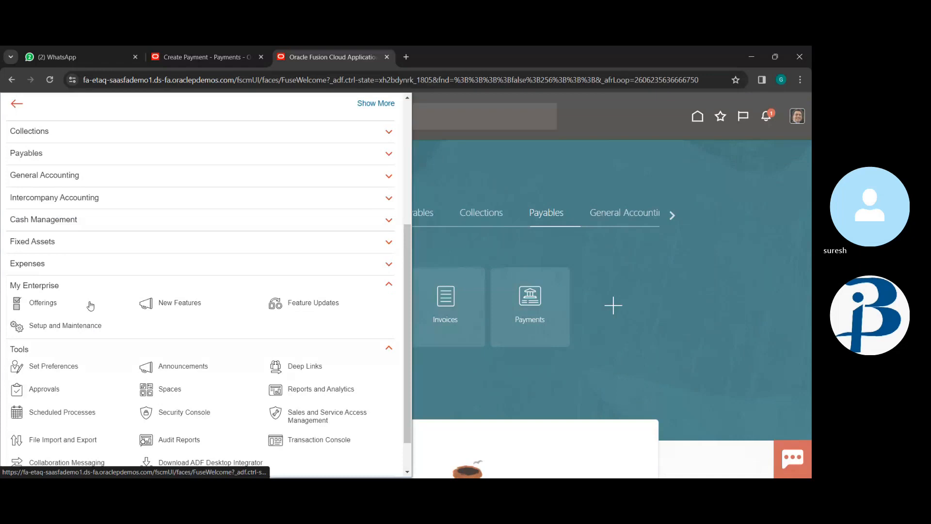
click(32, 325)
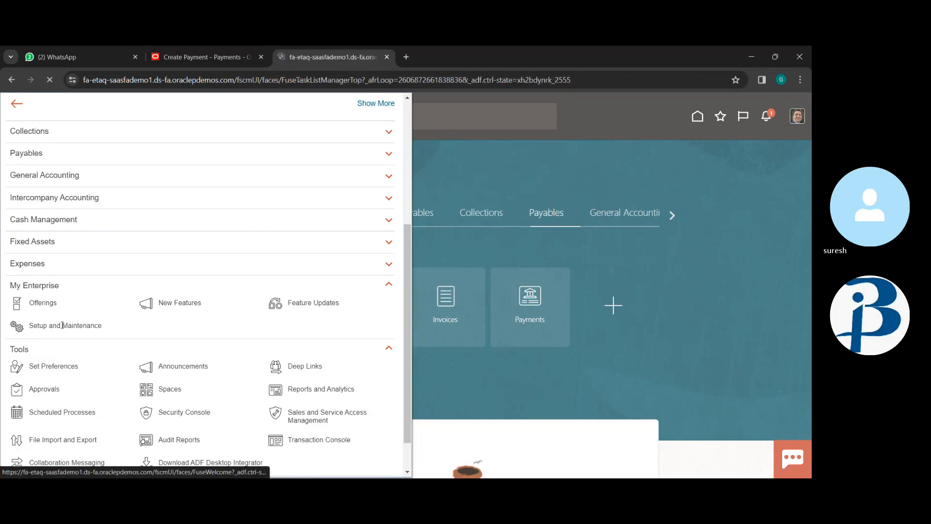
Step: Open the Manage Banks task from the Cash Management functional area of the Financials setup
scroll(137, 308, down, 2)
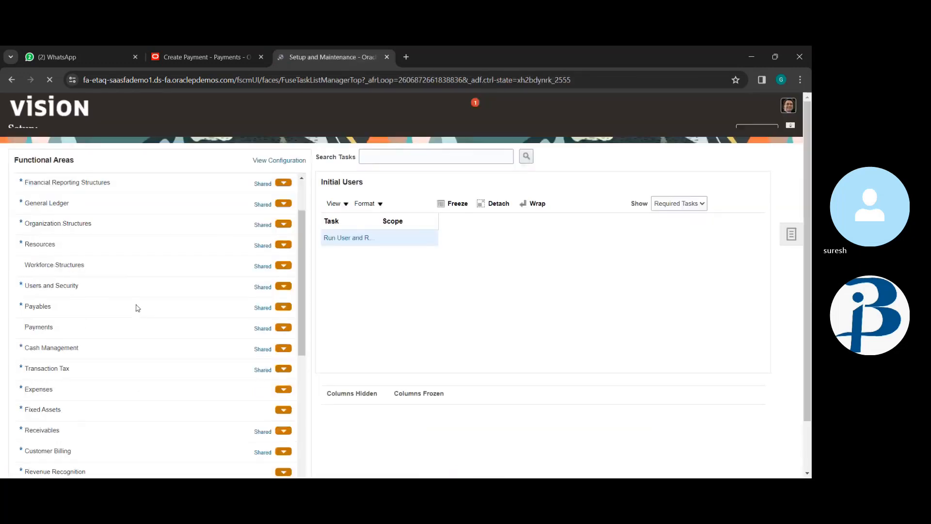
scroll(137, 308, down, 5)
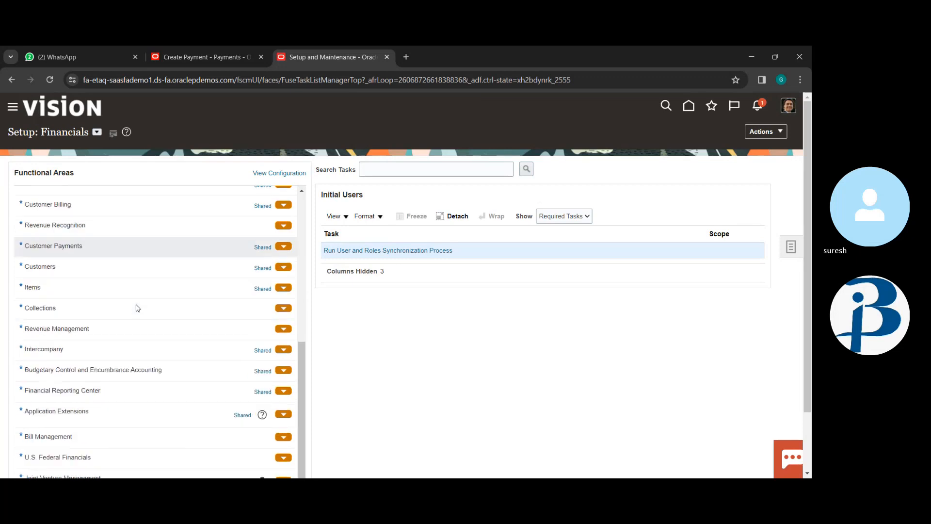
scroll(136, 308, down, 2)
scroll(136, 307, up, 7)
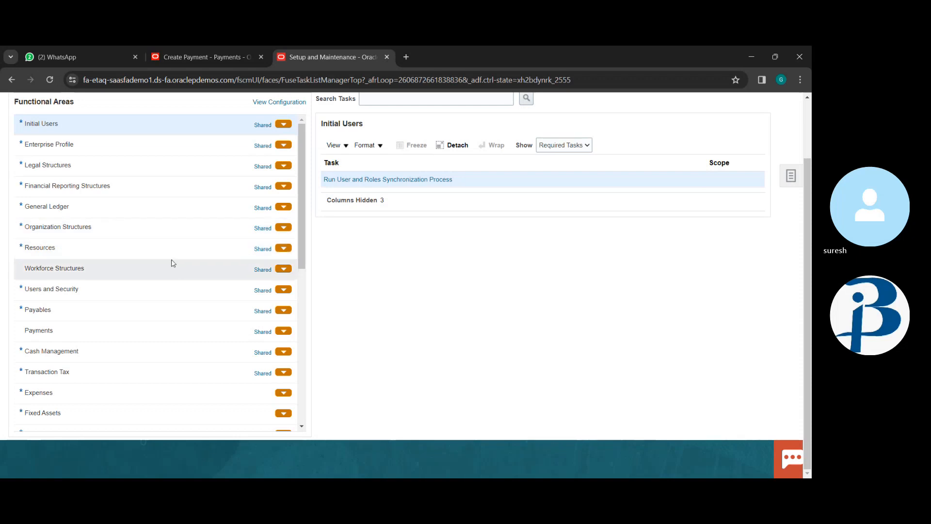
scroll(119, 234, up, 1)
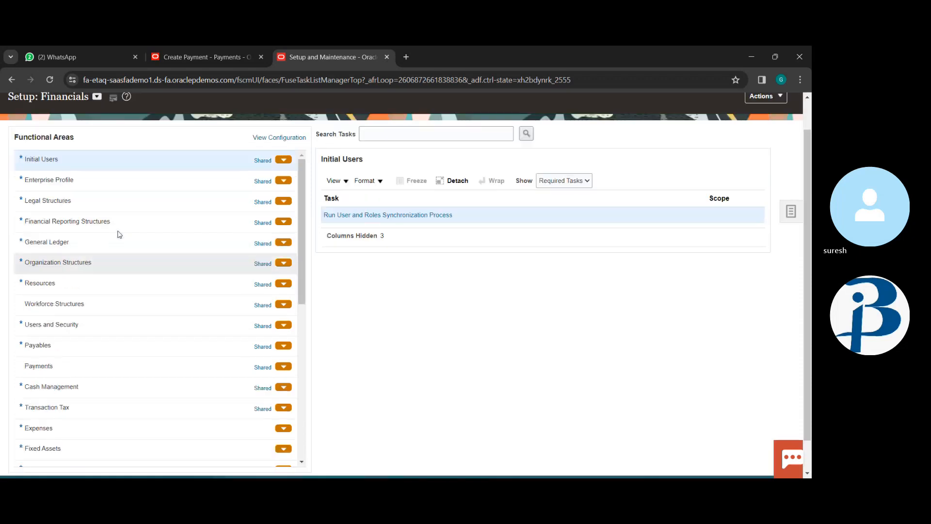
scroll(120, 235, down, 3)
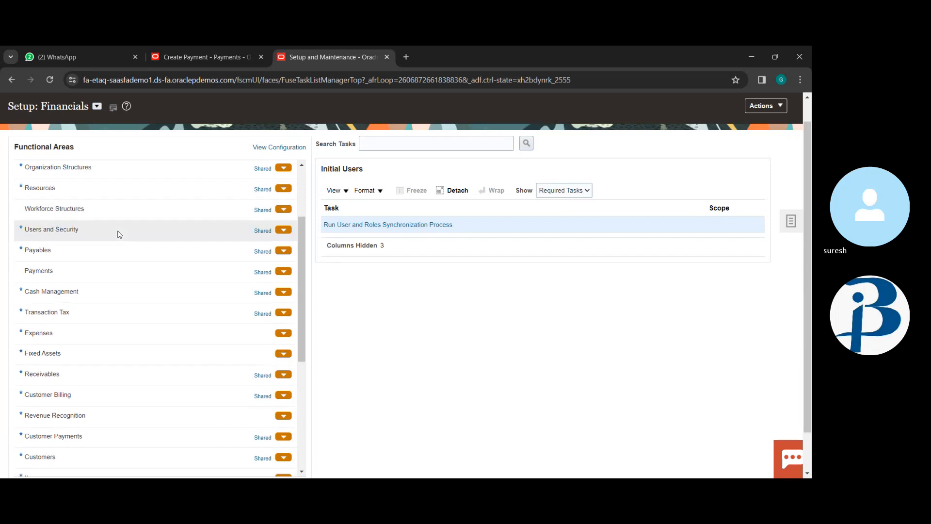
click(98, 295)
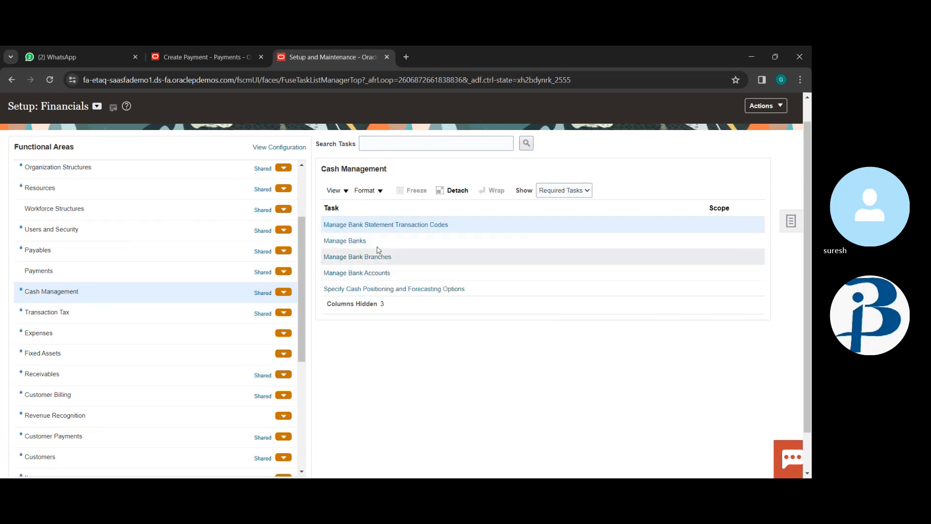
click(343, 241)
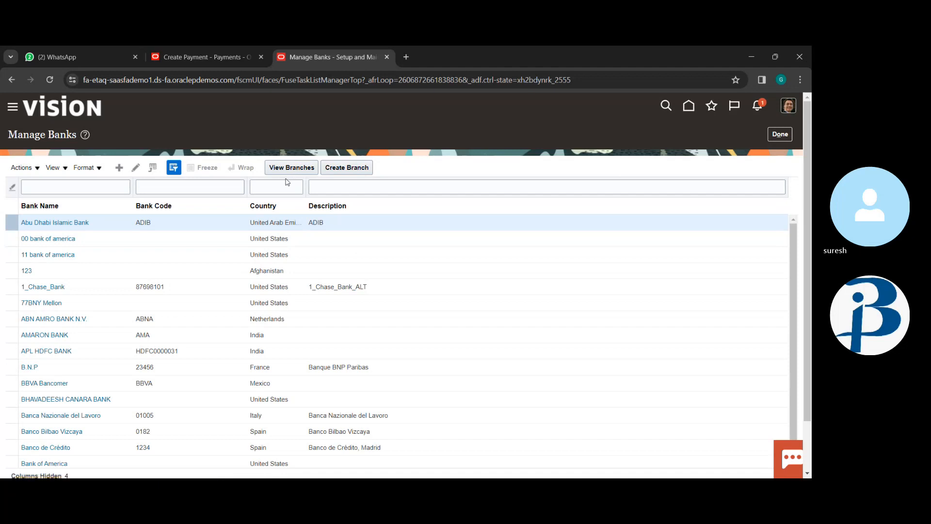
Step: Start creating a new bank and set its country to Australia
click(119, 169)
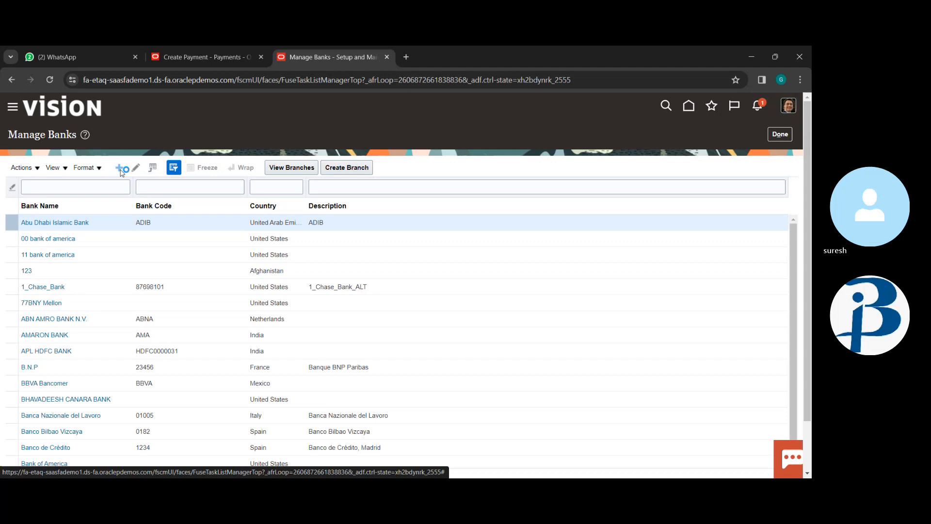
click(120, 170)
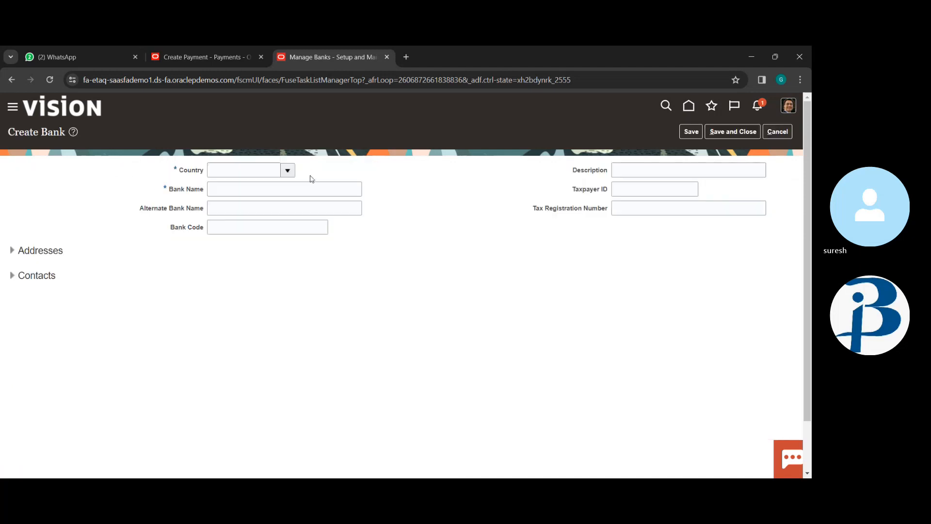
click(288, 170)
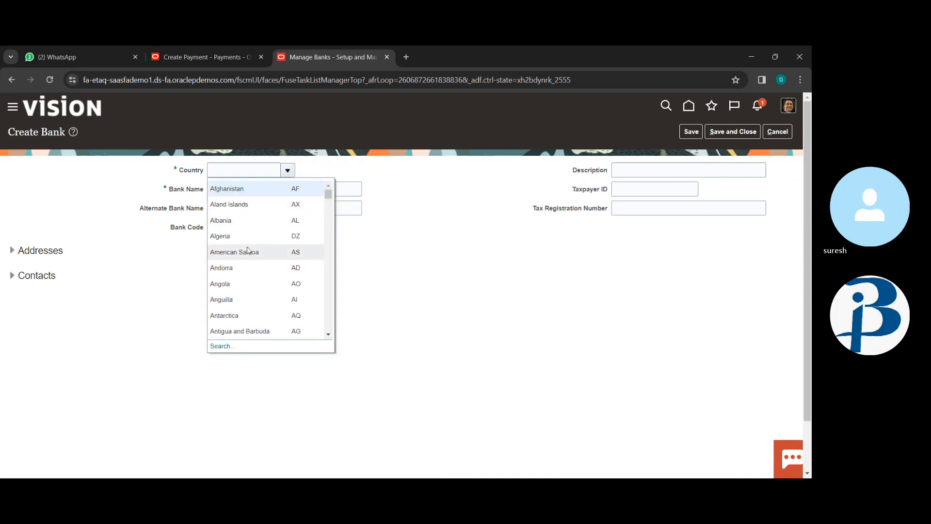
scroll(225, 299, down, 5)
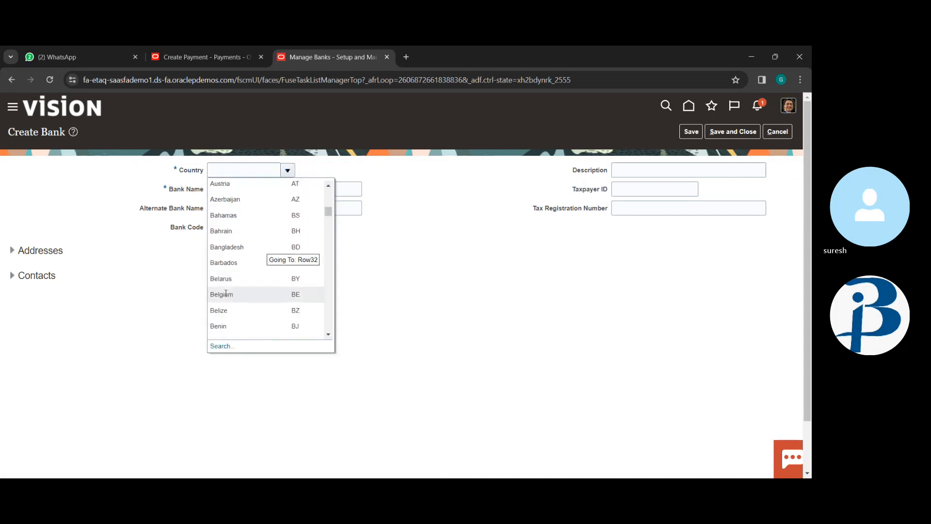
scroll(226, 297, up, 5)
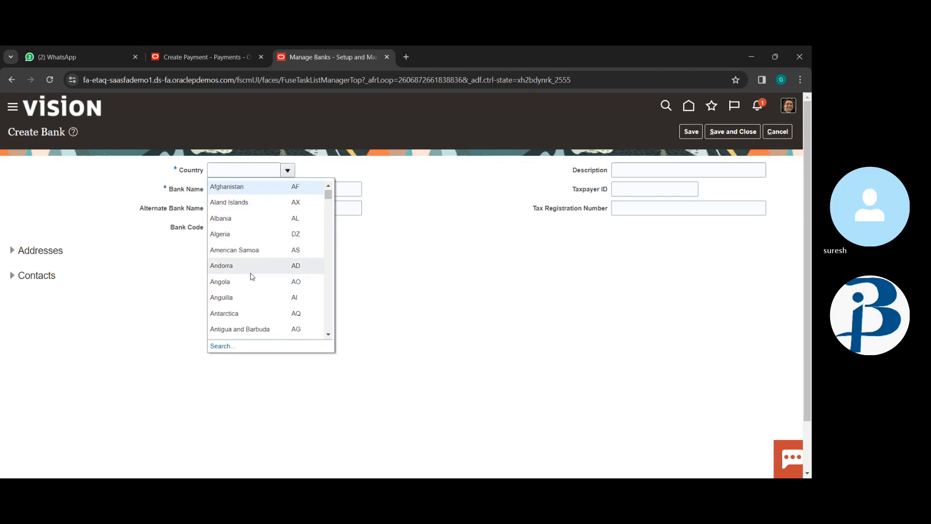
scroll(252, 276, down, 2)
scroll(252, 276, down, 4)
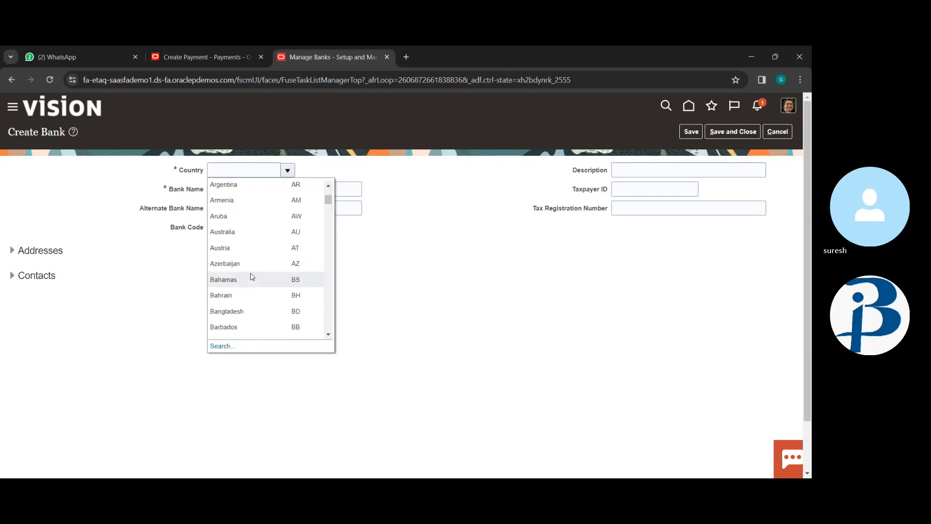
click(268, 232)
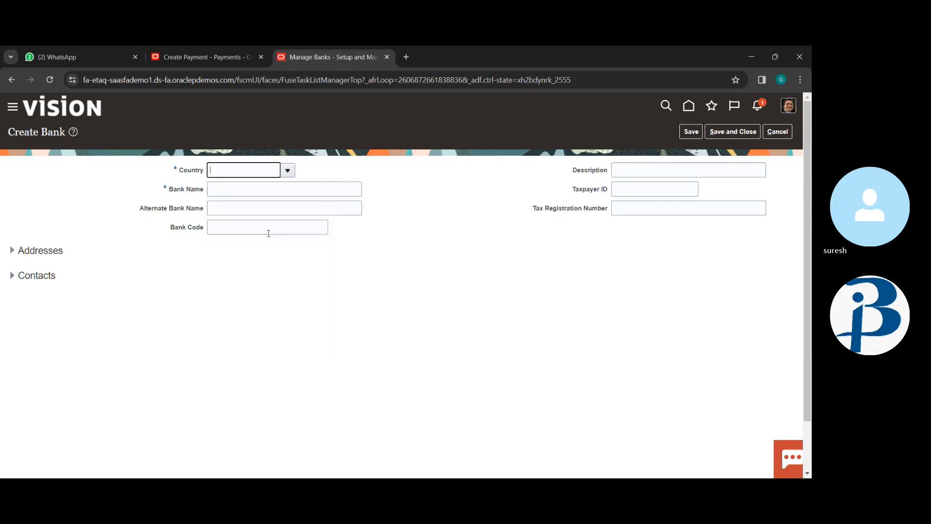
Step: Name the bank "00bank of australia", then save and close it
click(270, 189)
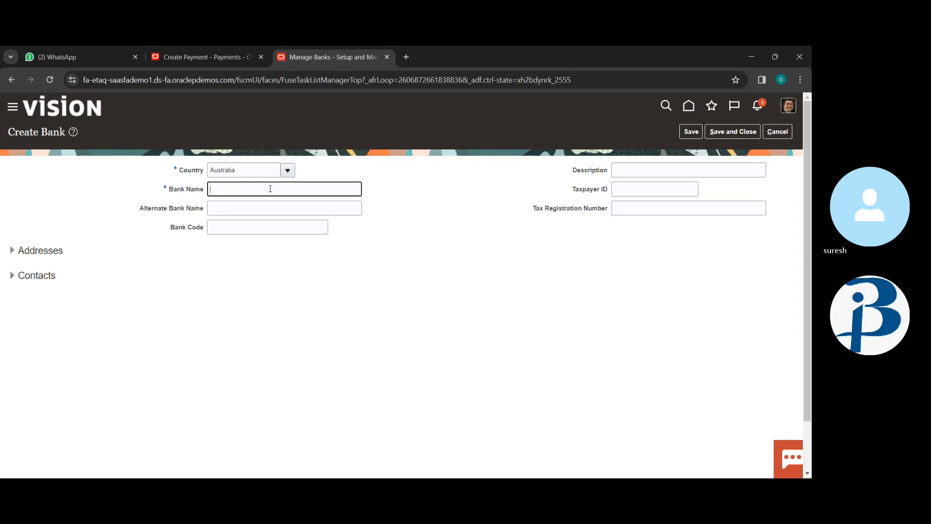
text(00bank ofa)
key(BackSpace)
text(australia)
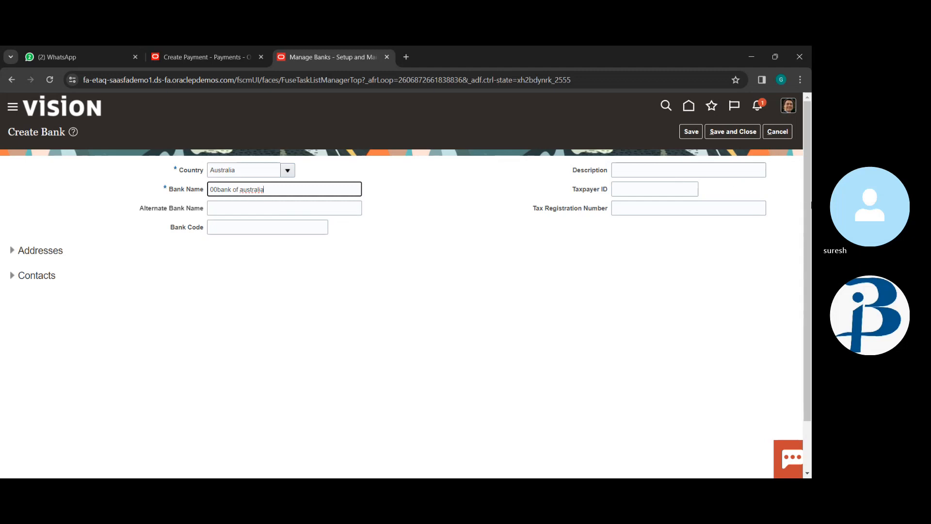
click(739, 134)
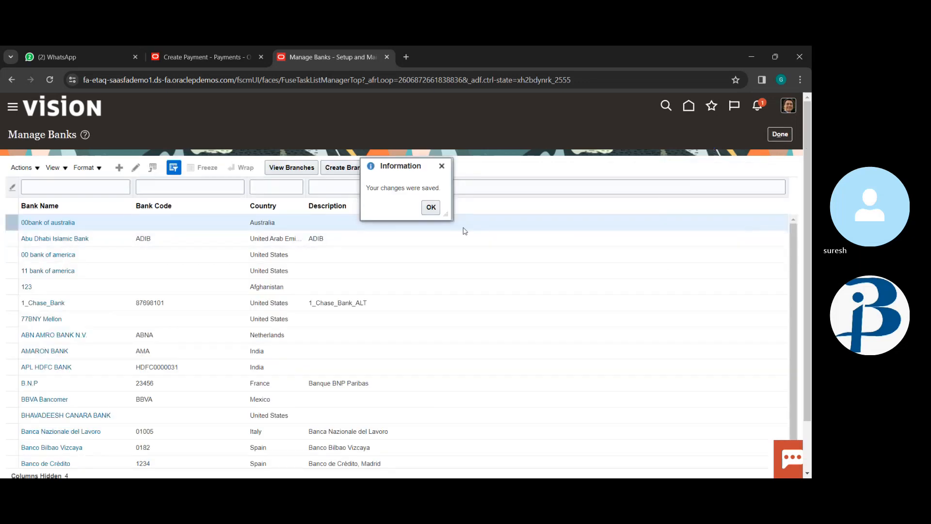
click(430, 208)
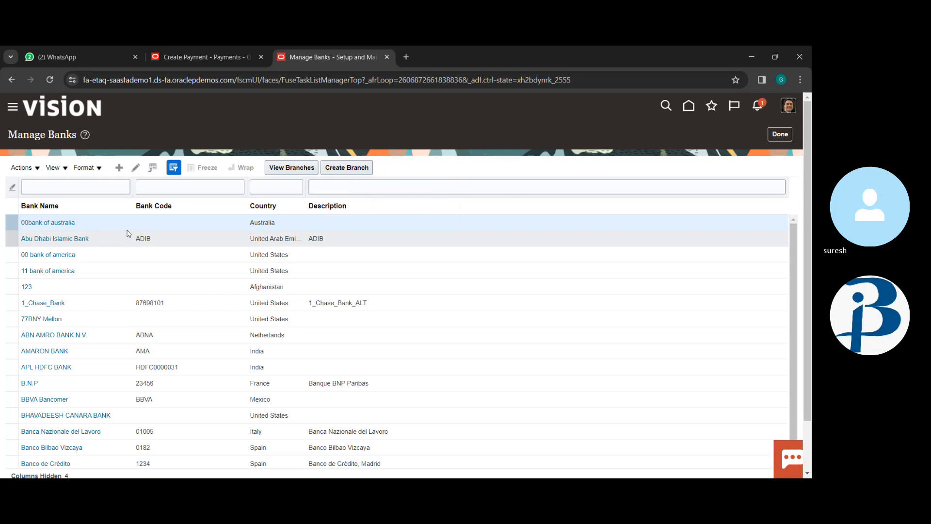
Step: Start a new branch from the bank's branches, assign it to 00bank of australia, and name it "123 main branch"
click(305, 168)
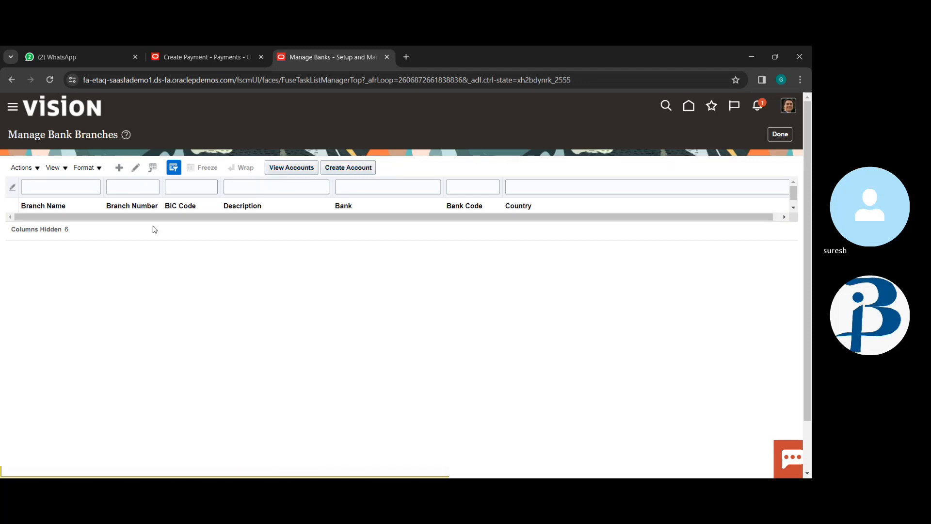
click(118, 169)
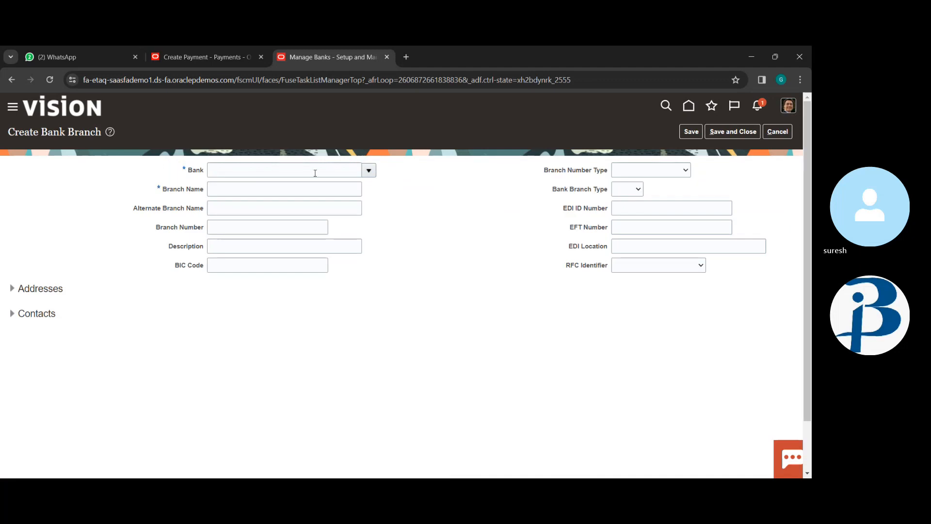
click(369, 171)
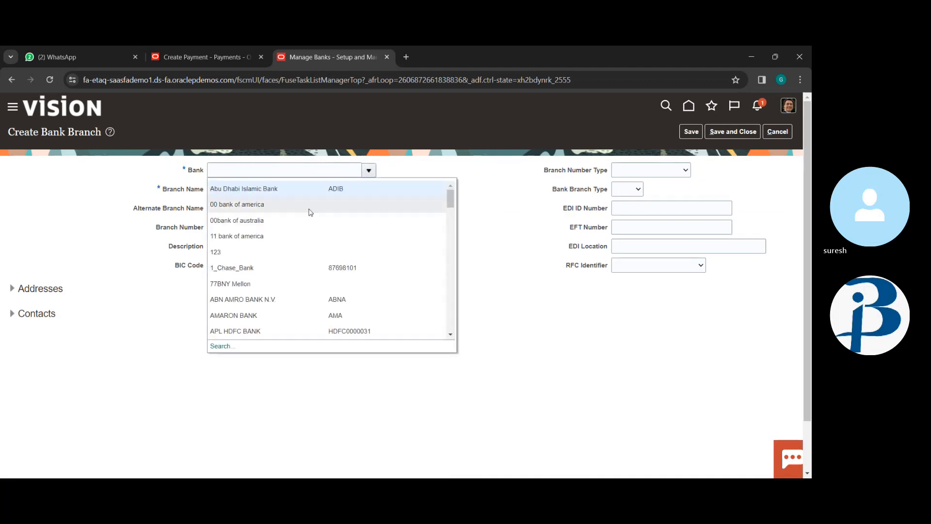
key(Escape)
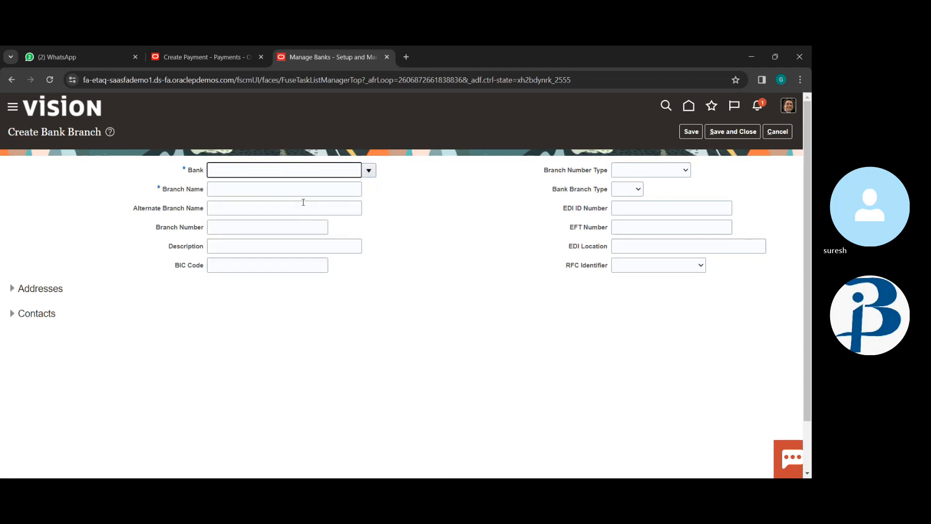
click(313, 189)
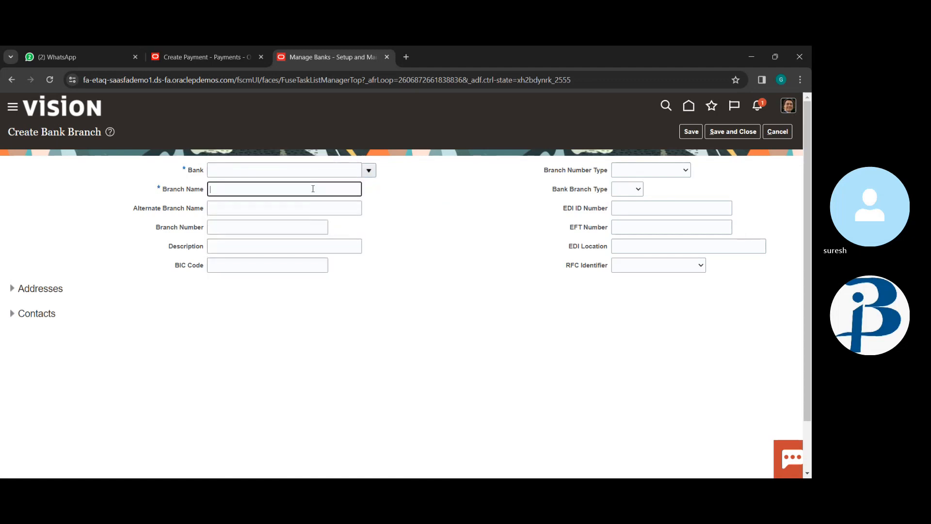
text(123 mai)
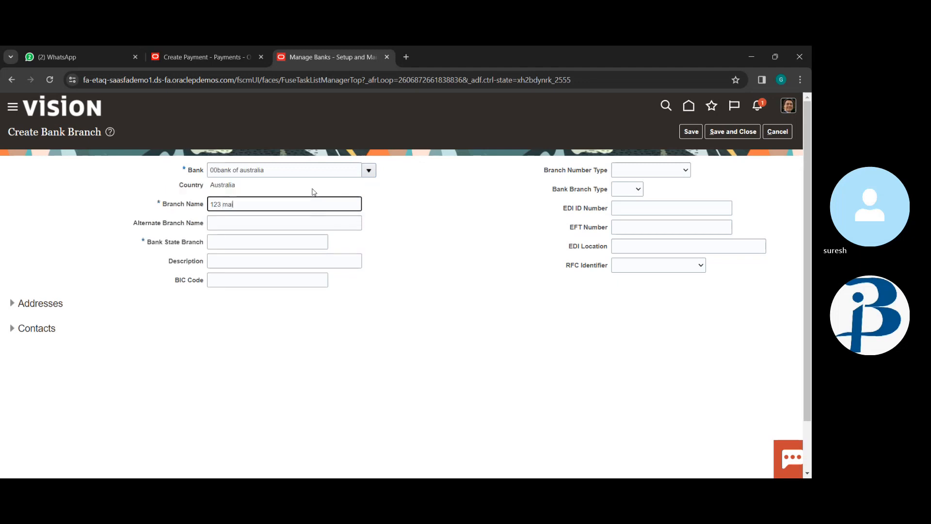
text(n branch)
Step: Try to save the branch with "australia 11" as its Bank State Branch
click(241, 239)
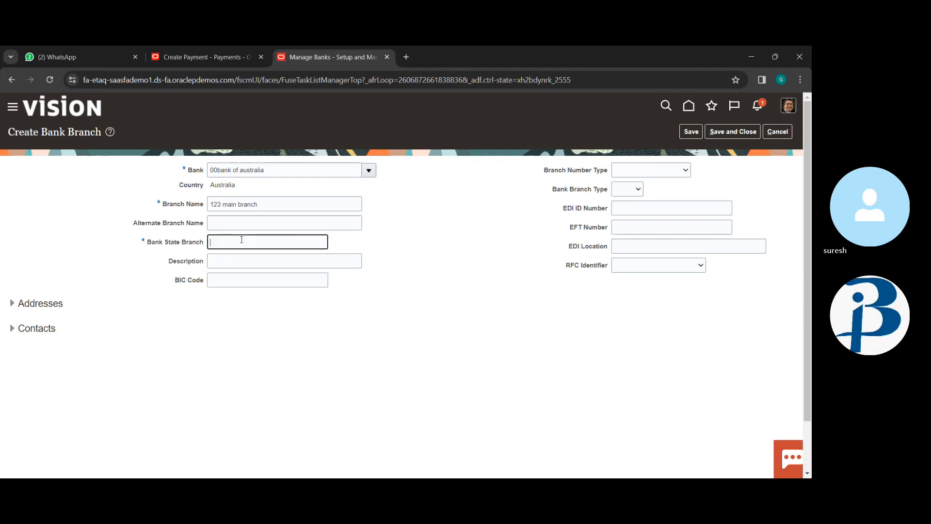
text(australia)
text(11)
click(728, 131)
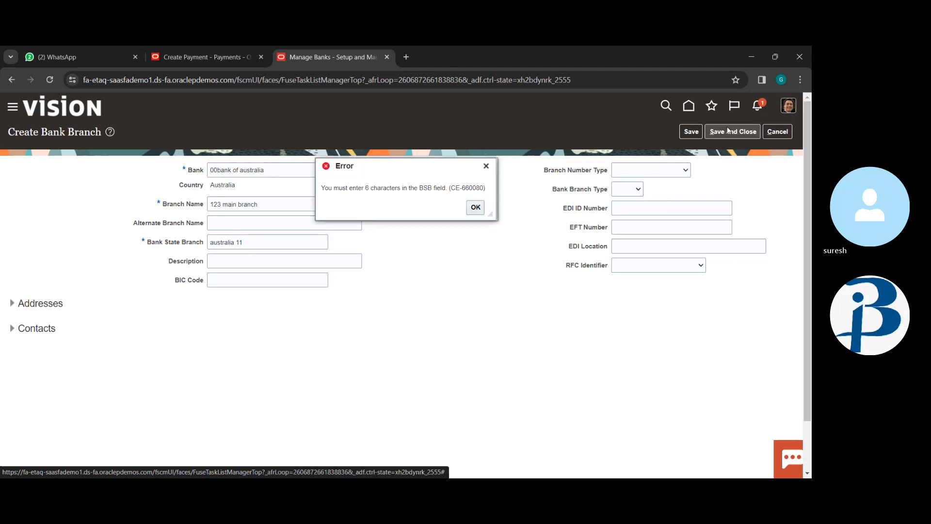
click(476, 208)
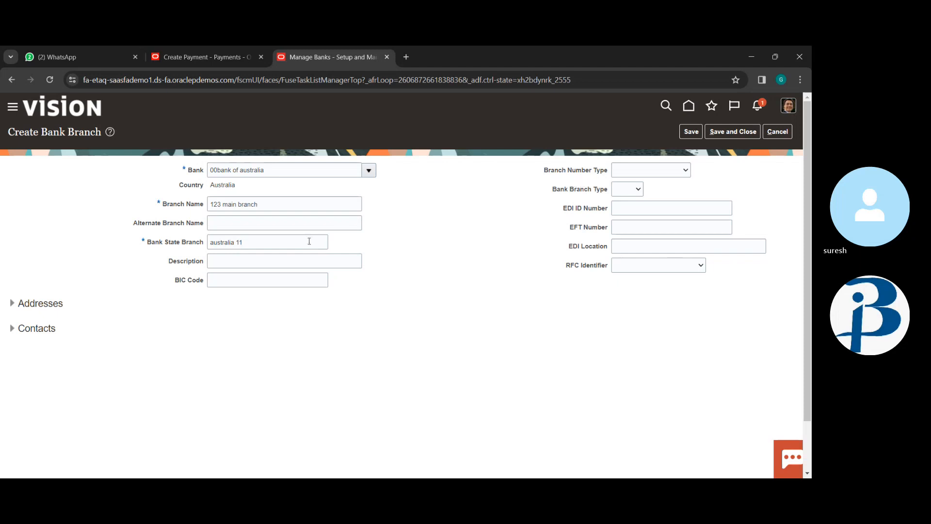
click(727, 134)
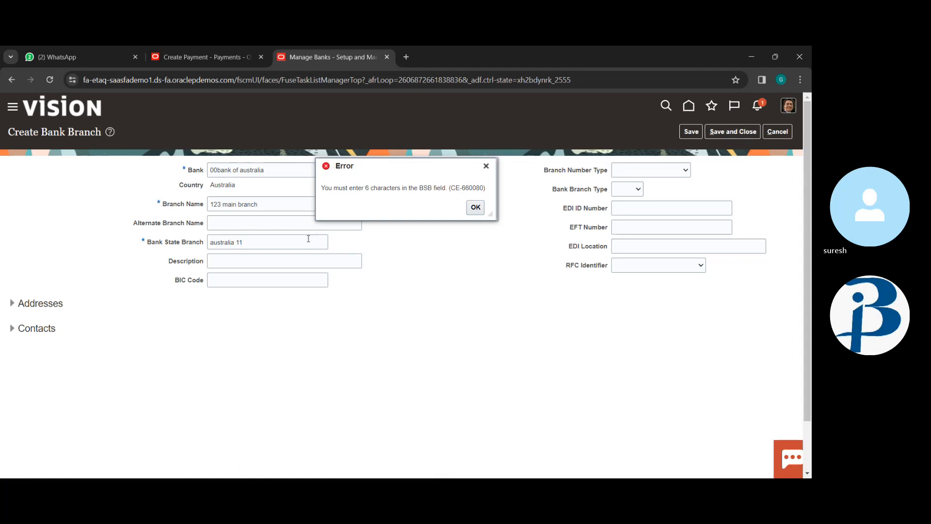
Step: Replace the Bank State Branch with 061000052 and try to save and close the branch
click(282, 245)
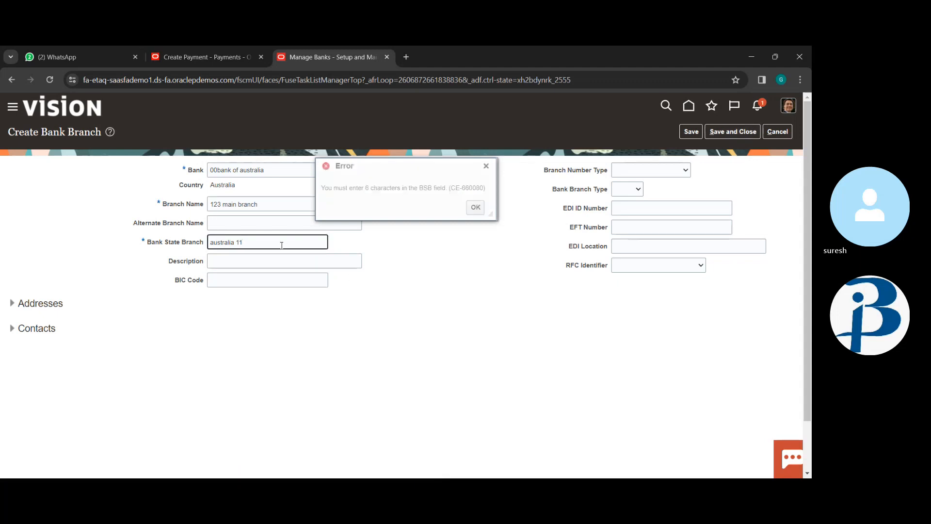
key(BackSpace)
key(BackSpace)
key(BackSpace)
key(BackSpace)
key(BackSpace)
key(BackSpace)
key(BackSpace)
key(BackSpace)
key(BackSpace)
key(BackSpace)
key(BackSpace)
key(BackSpace)
text(0610000052)
click(475, 207)
click(741, 140)
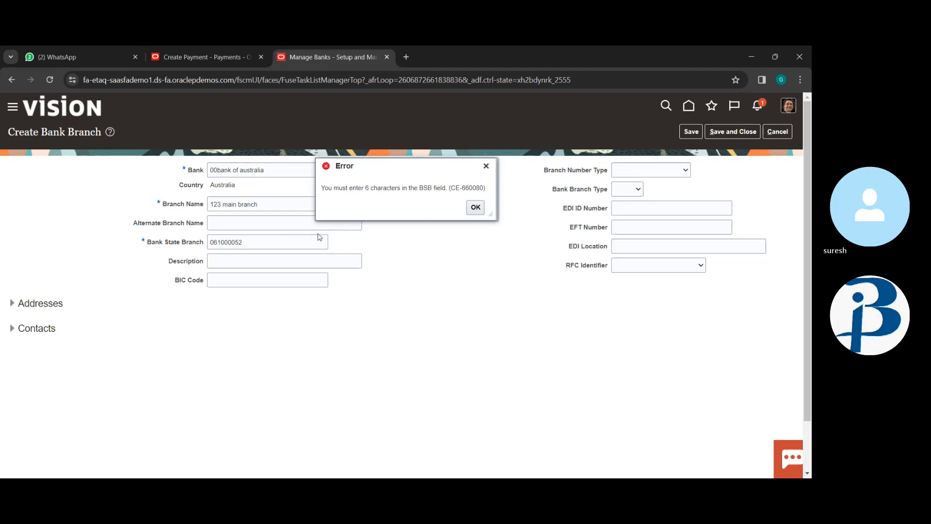
Step: Change the Bank State Branch to "bank australia" and try to save and close the branch
click(299, 246)
key(BackSpace)
key(BackSpace)
key(BackSpace)
key(BackSpace)
key(BackSpace)
key(BackSpace)
key(BackSpace)
key(BackSpace)
key(BackSpace)
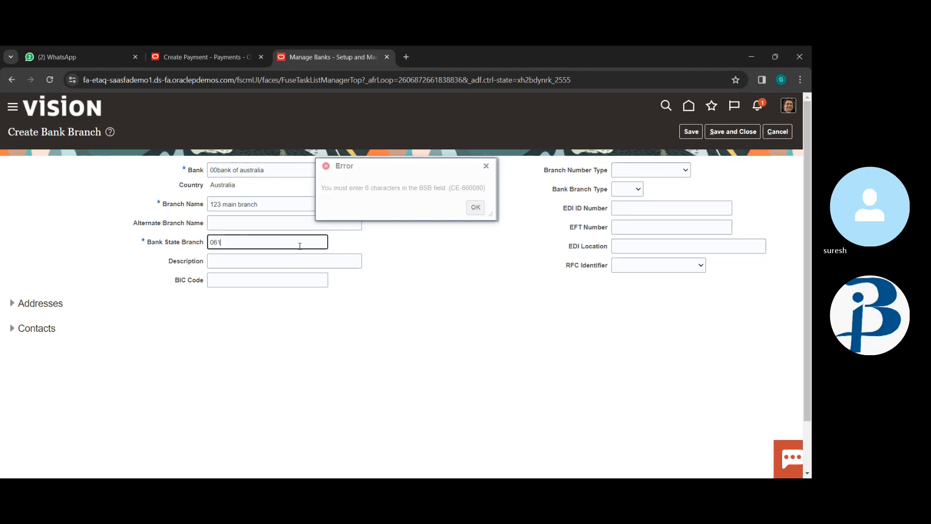
text(bank austra)
key(BackSpace)
text(lia)
click(475, 208)
click(725, 132)
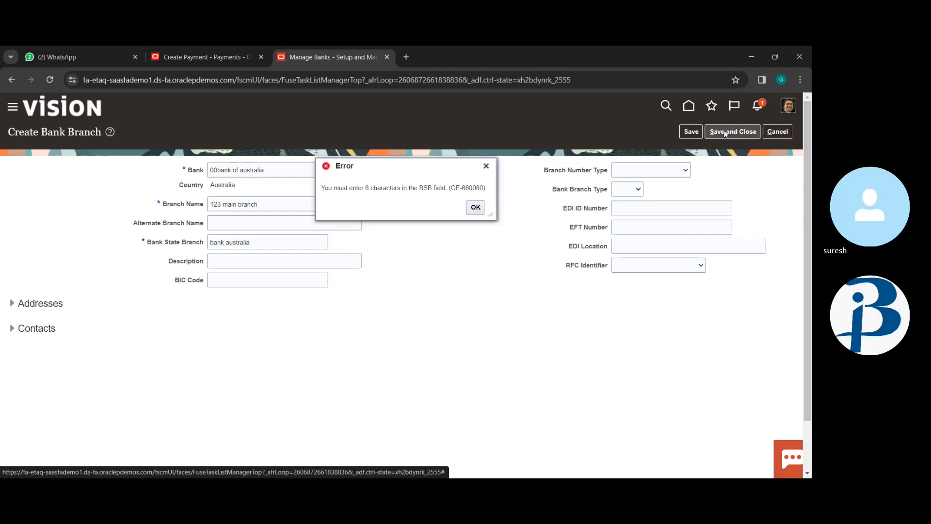
click(474, 210)
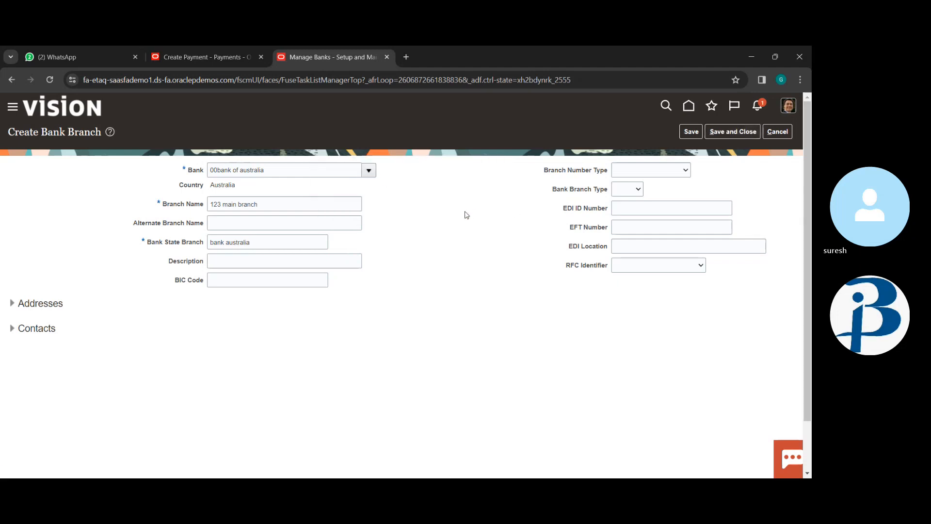
Step: Change the Bank State Branch to "ce 102223" and try to save and close the branch
click(308, 246)
key(BackSpace)
key(BackSpace)
key(BackSpace)
key(BackSpace)
key(BackSpace)
key(BackSpace)
key(BackSpace)
key(BackSpace)
key(BackSpace)
key(BackSpace)
key(BackSpace)
key(BackSpace)
key(BackSpace)
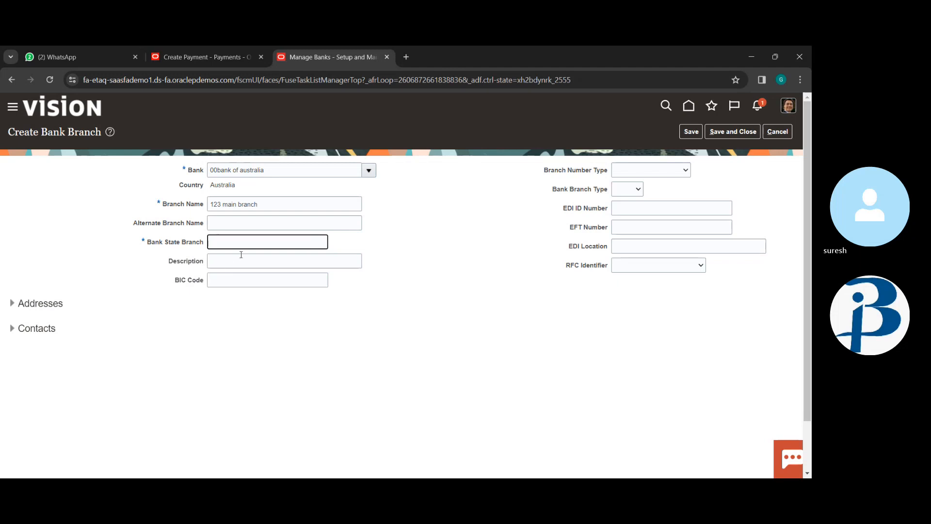
text(ce 102223)
click(726, 134)
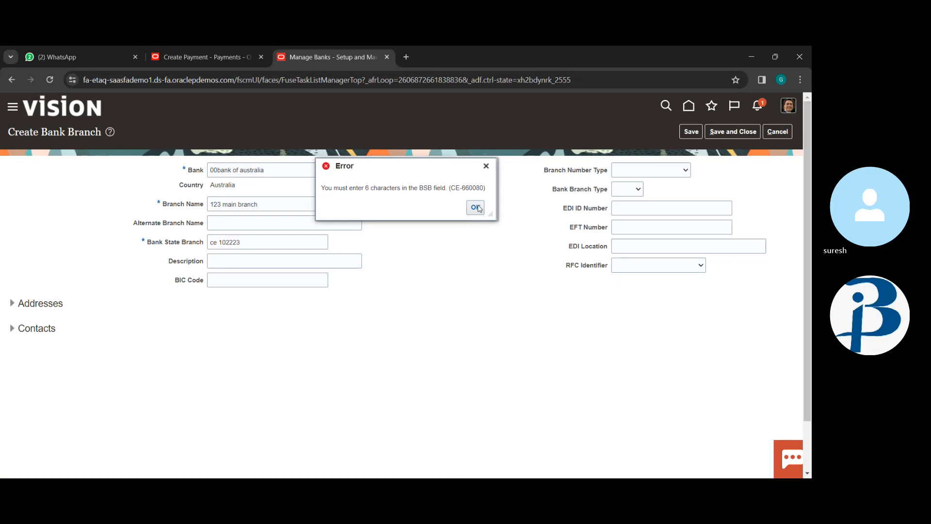
click(476, 207)
Step: Set the Bank State Branch to 660080, then save and close the branch
click(255, 238)
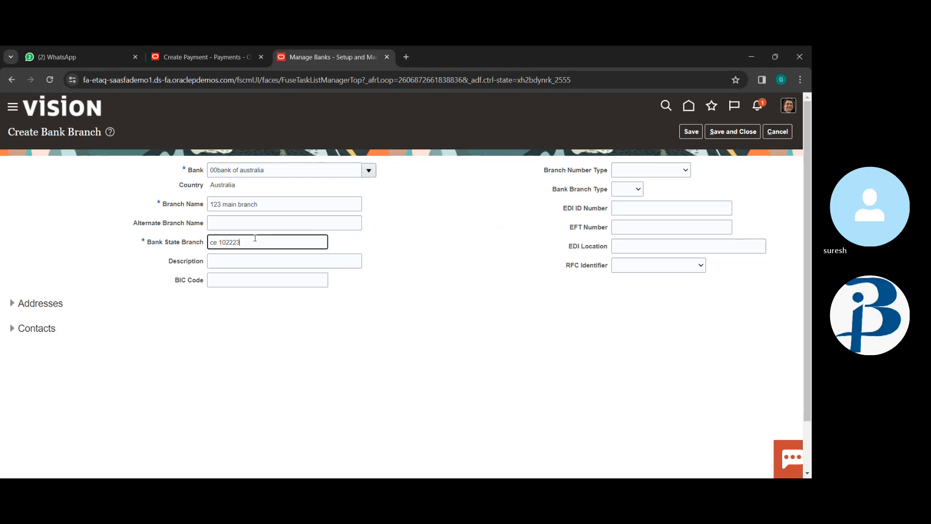
key(BackSpace)
key(BackSpace)
key(BackSpace)
key(BackSpace)
key(BackSpace)
key(BackSpace)
key(BackSpace)
key(BackSpace)
text(660080)
click(718, 131)
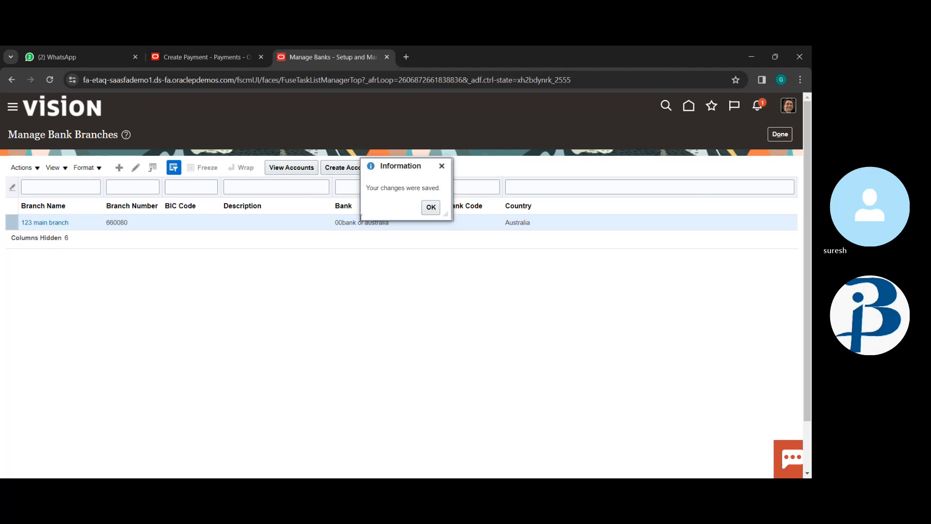
click(430, 208)
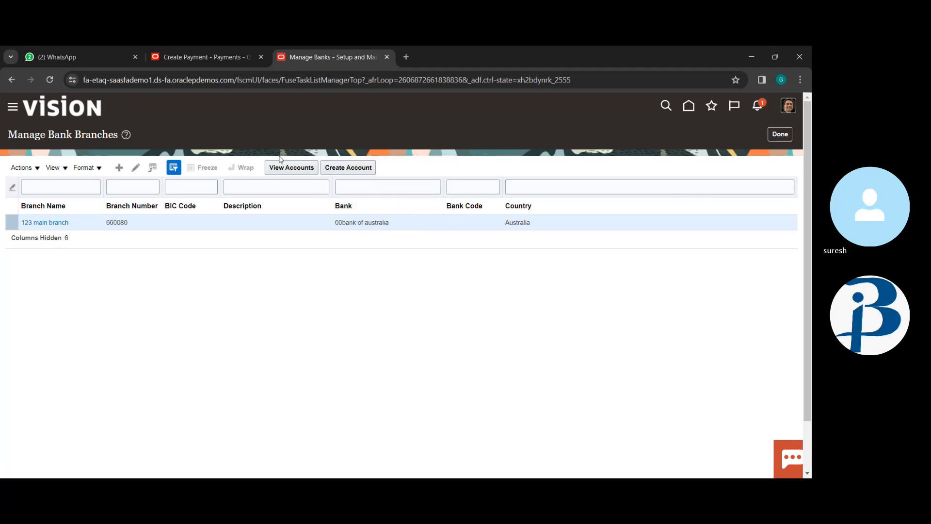
Step: Start a new bank account for the 123 main branch, name it "77 ibm corp", and enter the account number
click(334, 170)
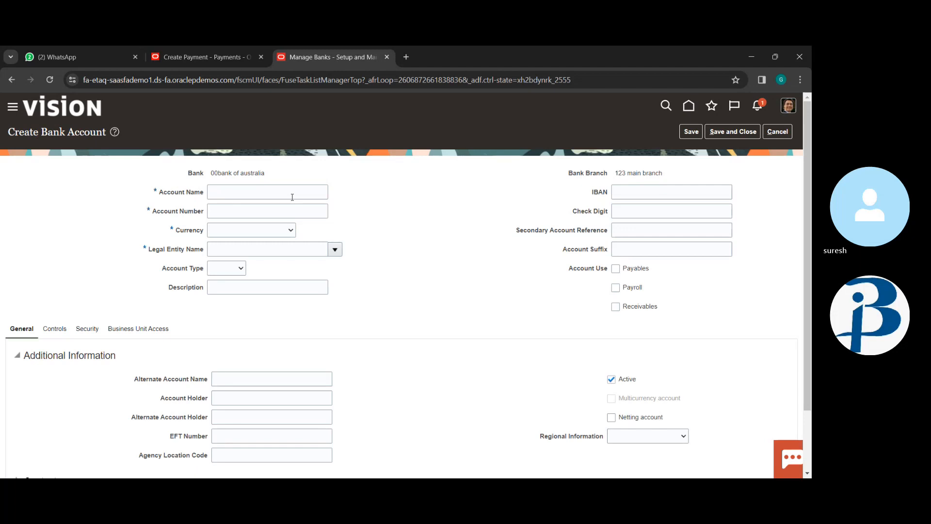
click(253, 191)
text(77 ibm corp)
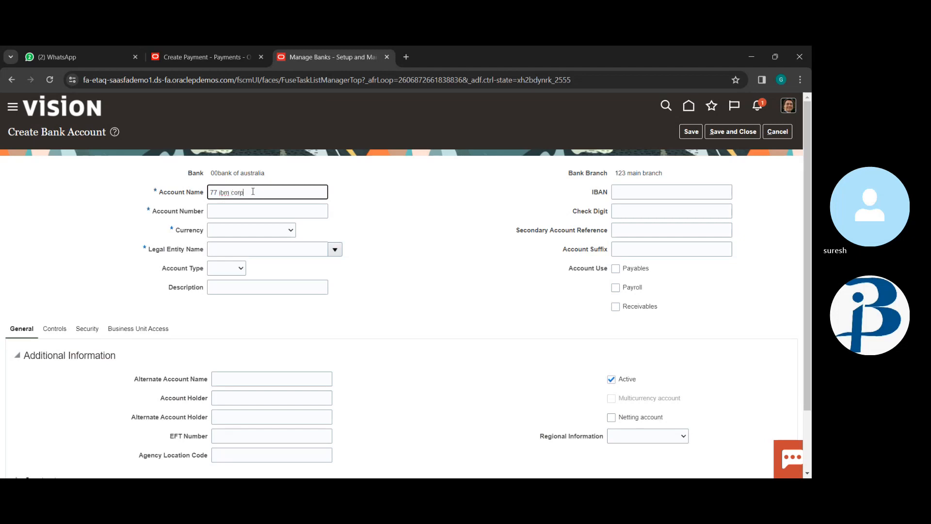
click(233, 214)
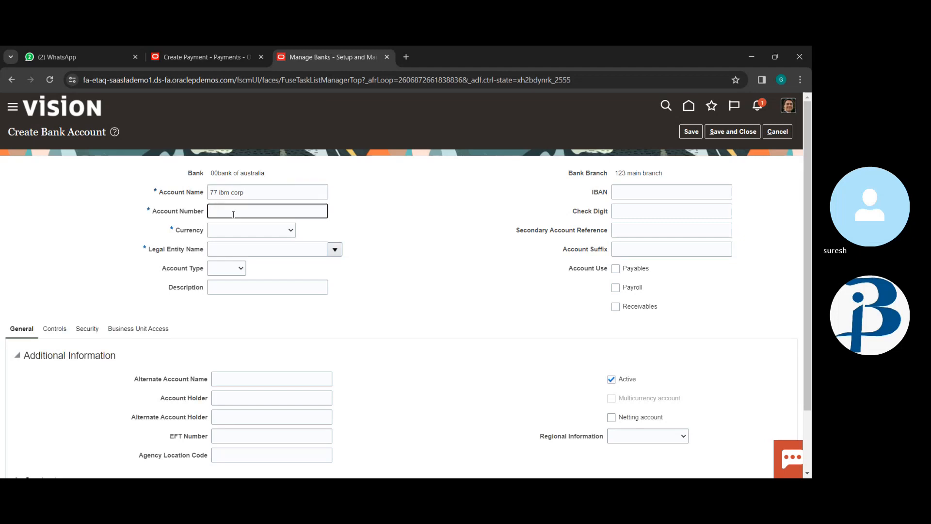
text(001234567)
Step: Set the account's currency to USD - US Dollar, its legal entity to US1 Legal Entity, and its account type to Checking
click(227, 230)
click(230, 250)
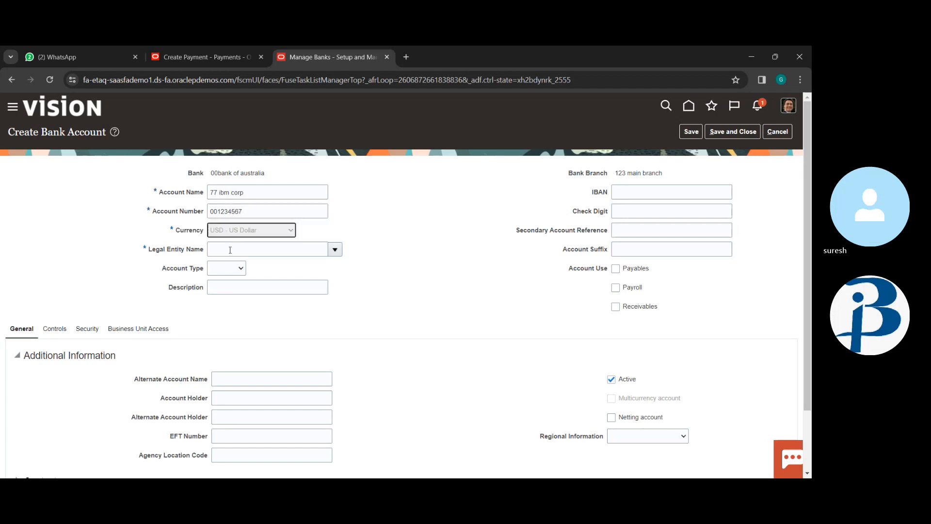
click(259, 253)
click(338, 251)
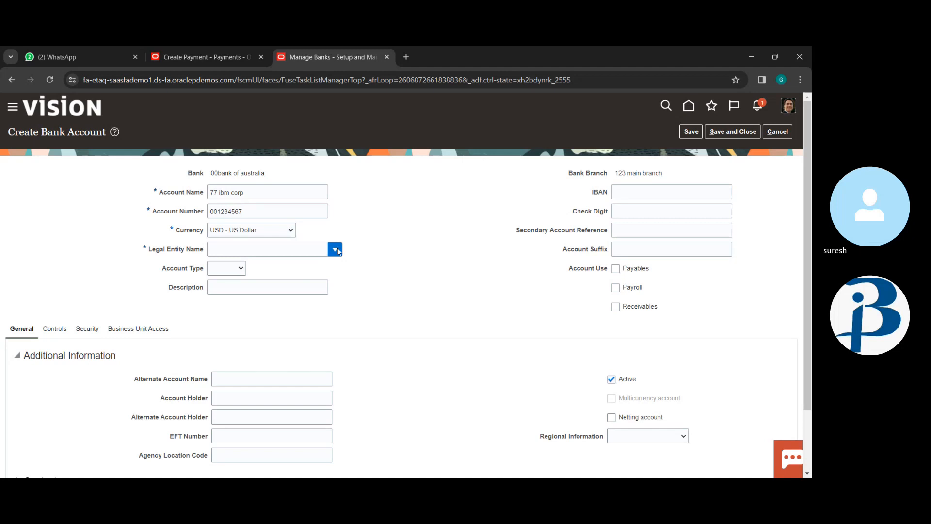
scroll(272, 308, down, 6)
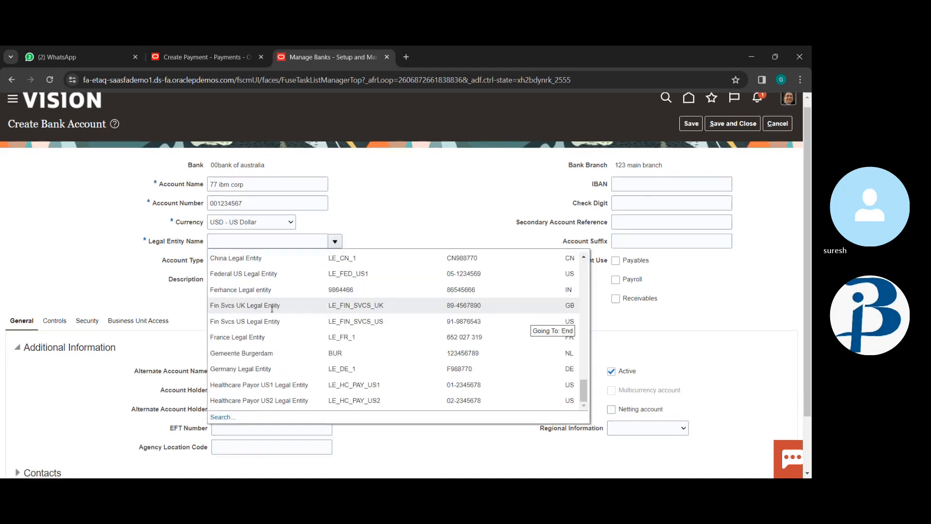
scroll(269, 307, down, 10)
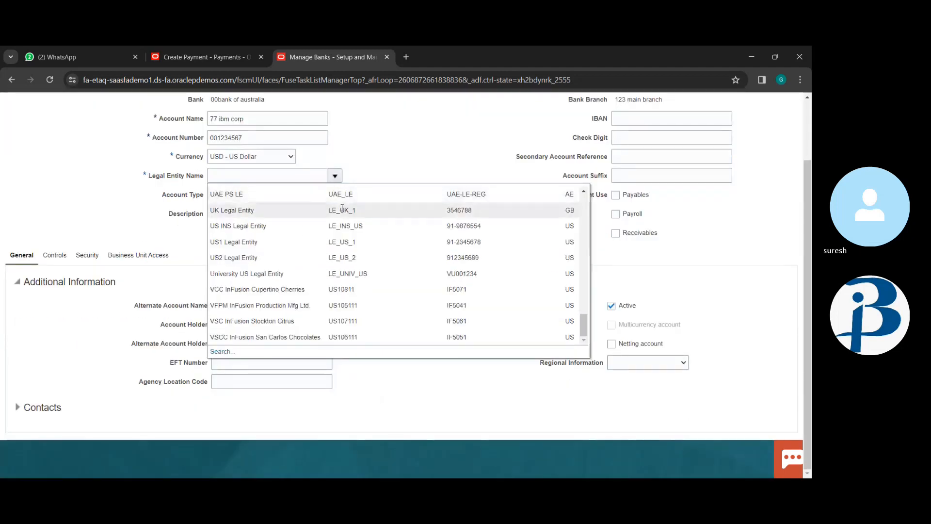
click(308, 242)
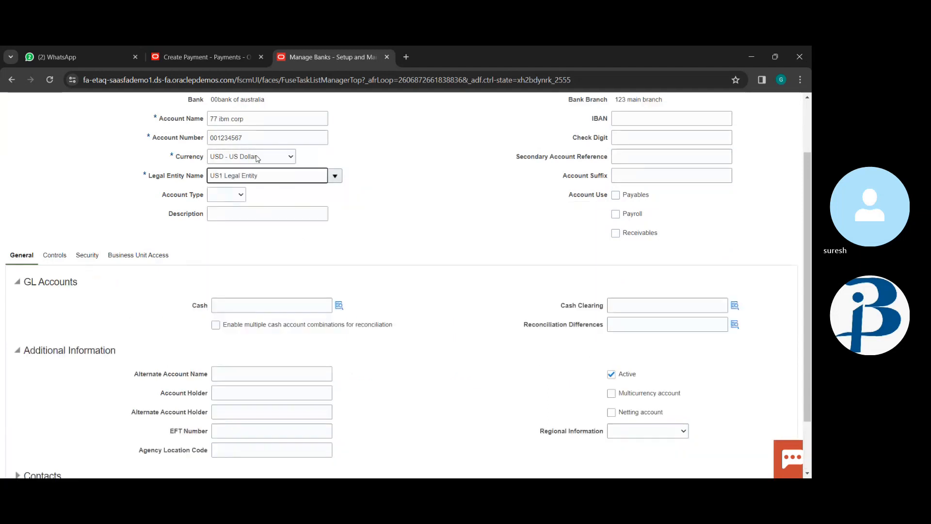
click(221, 217)
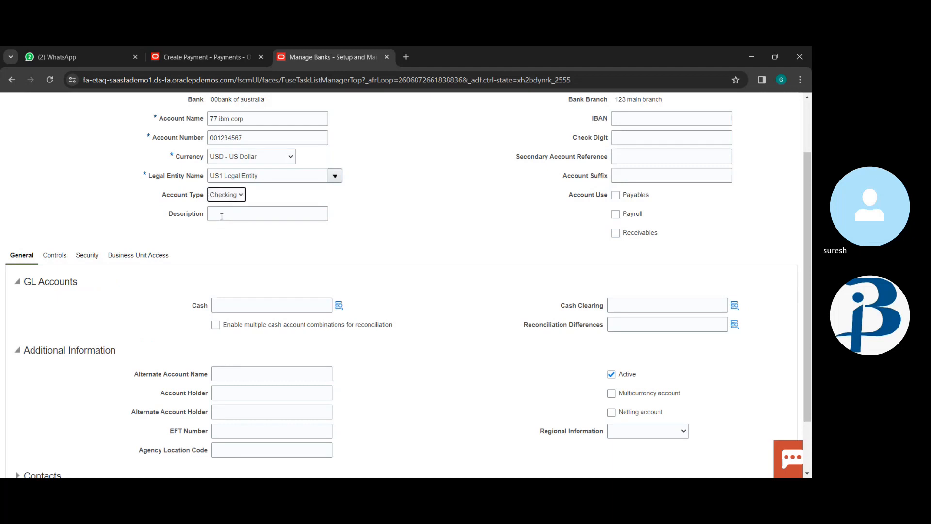
Step: Set the Cash GL account to the combination 101.10.11200.000.000.000
scroll(273, 266, down, 1)
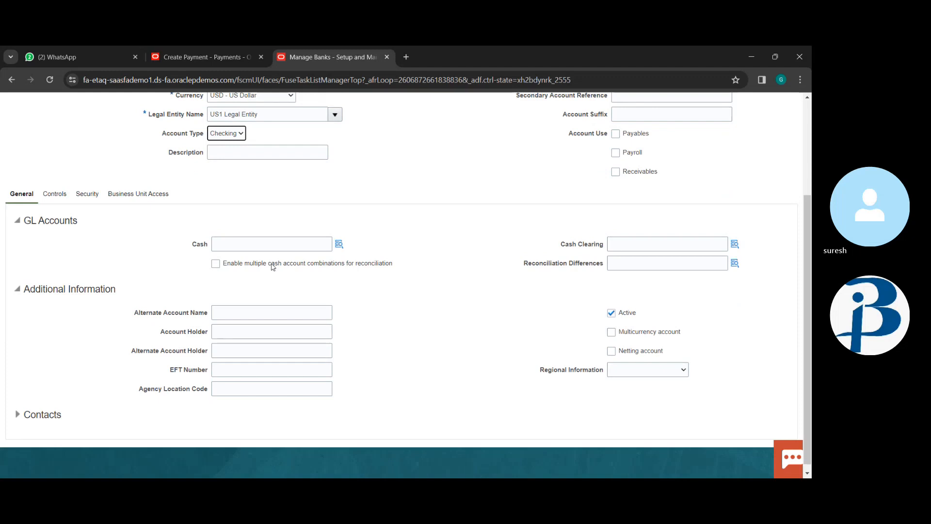
scroll(273, 266, down, 1)
click(339, 239)
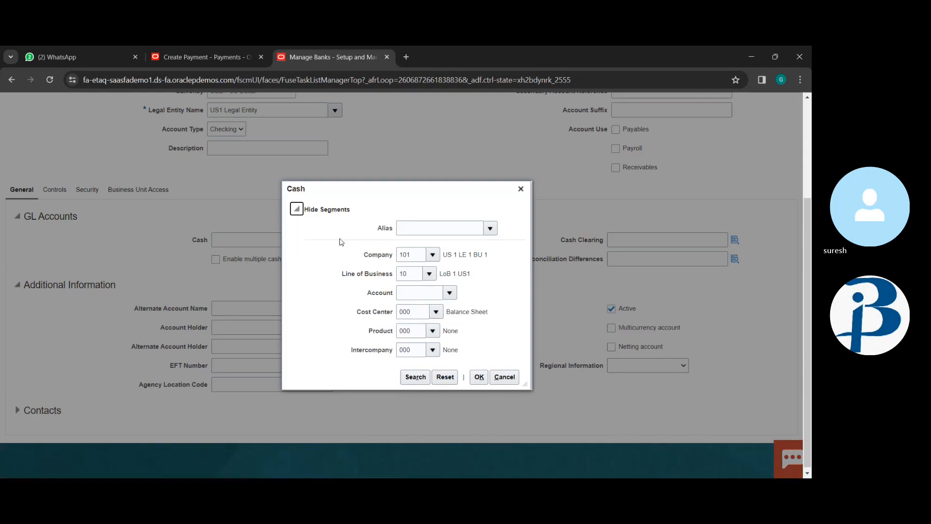
click(439, 291)
text(112)
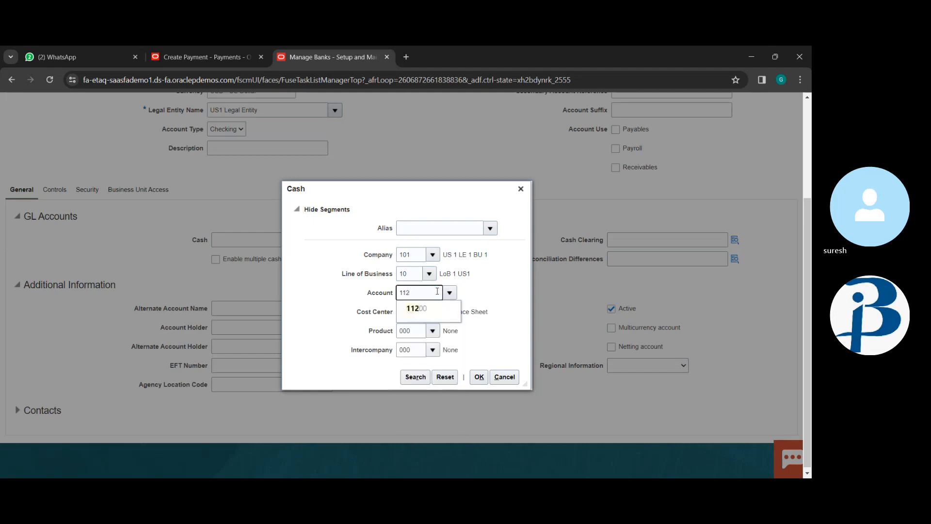
text(00)
click(426, 317)
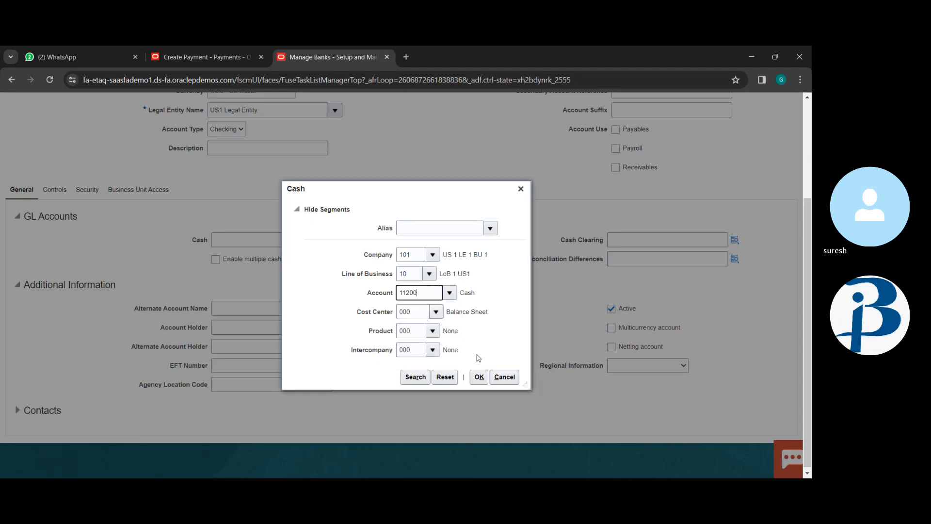
click(479, 377)
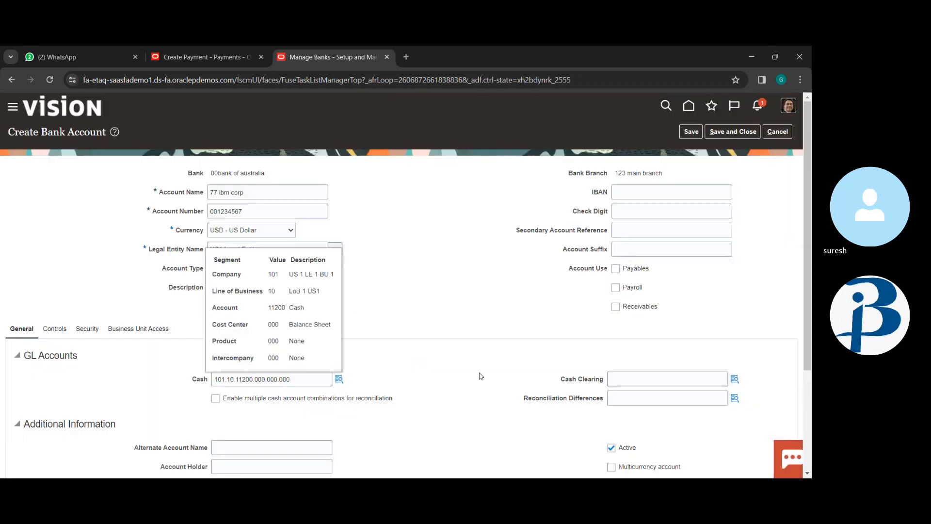
Step: Open the segment selection for the Cash Clearing GL account
click(427, 289)
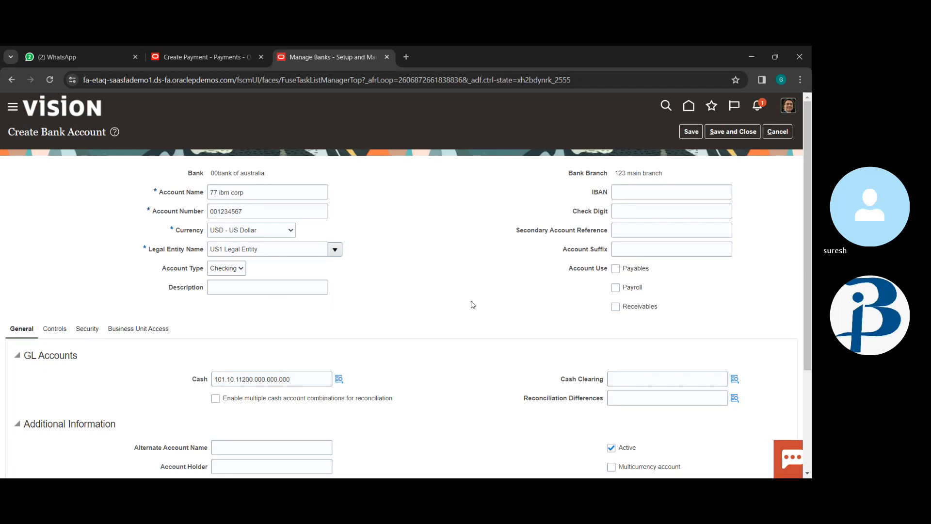
scroll(580, 376, down, 2)
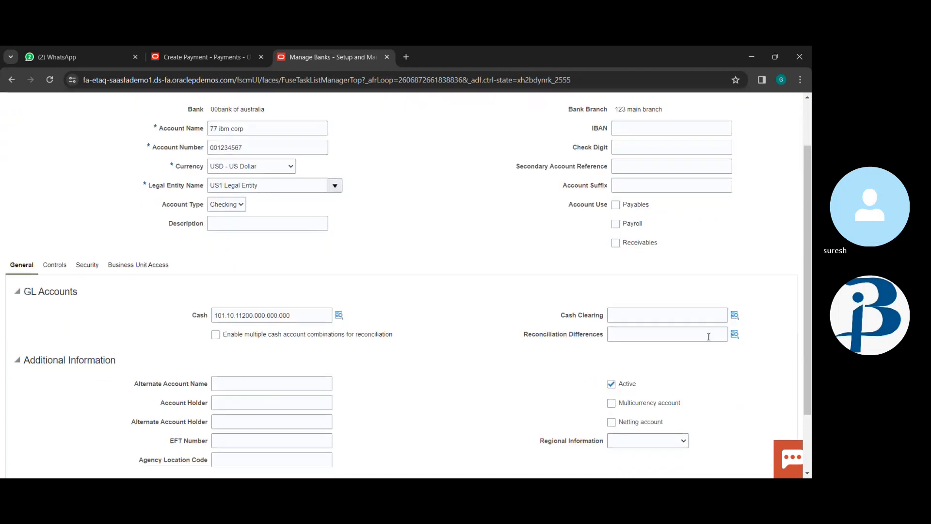
click(735, 314)
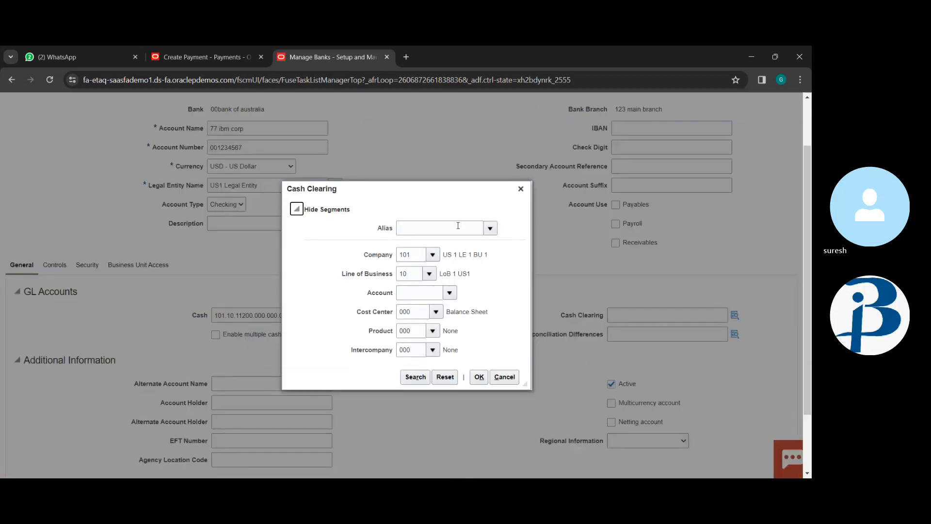
click(458, 226)
text(11501)
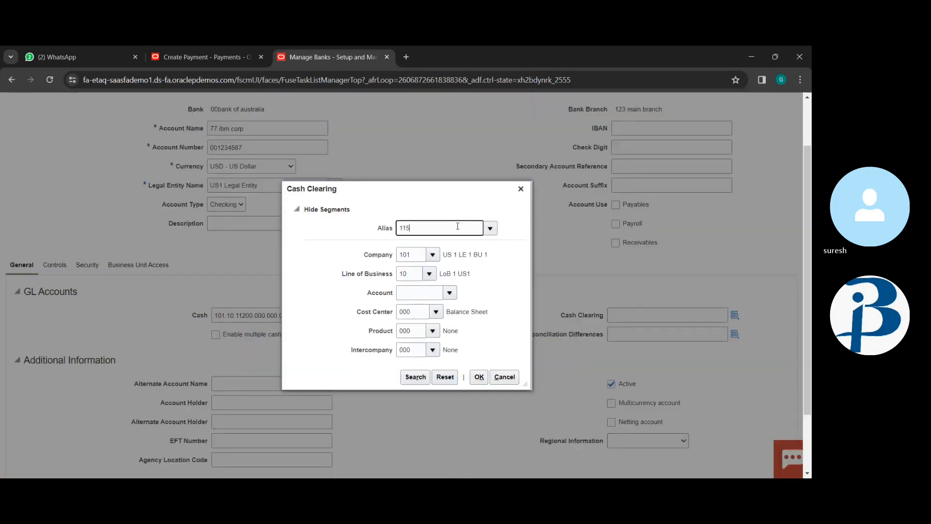
key(BackSpace)
key(BackSpace)
key(BackSpace)
key(BackSpace)
key(BackSpace)
Step: Set the Cash Clearing combination's Account segment to 11501 and confirm the combination
click(415, 293)
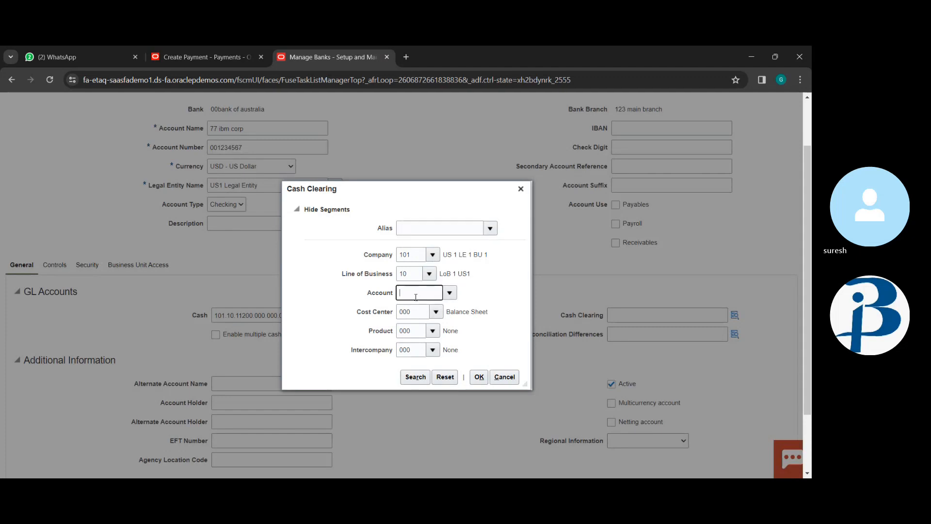
text(11501)
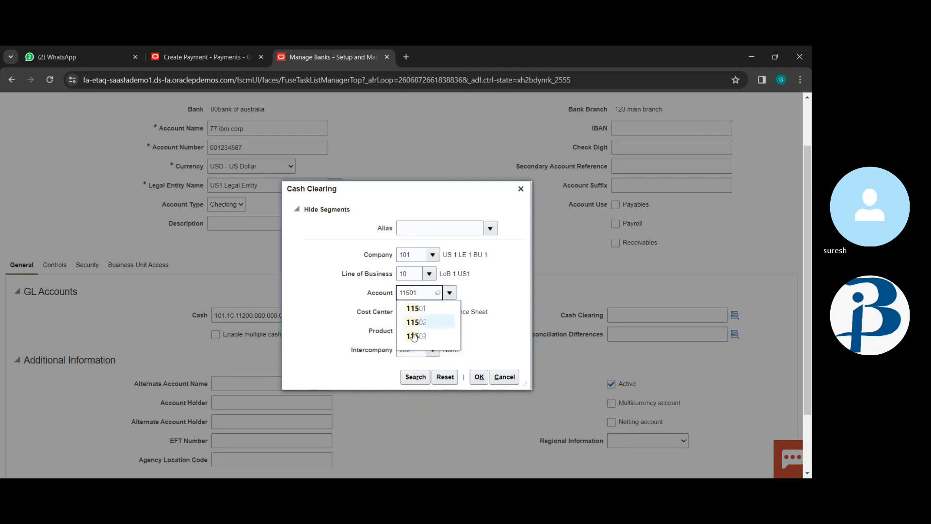
click(479, 378)
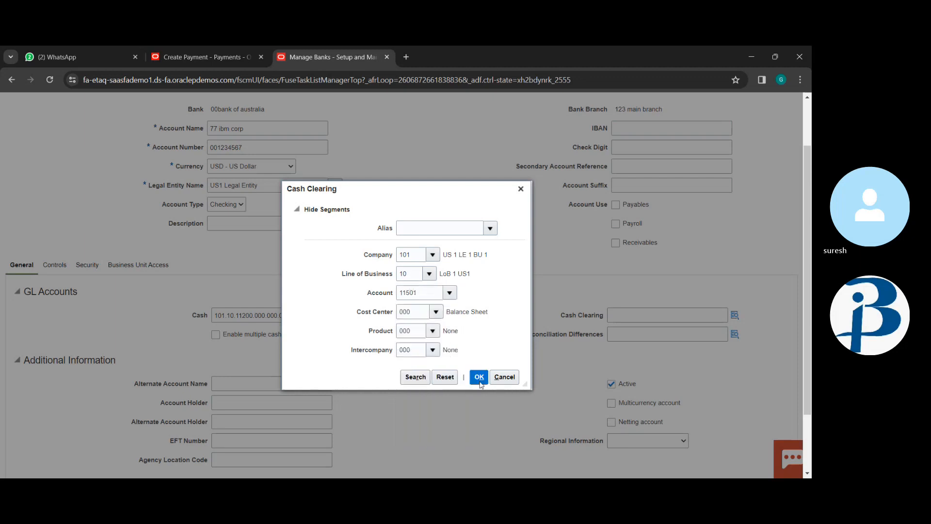
Step: Accept the Cash Clearing combination 101.10.11501.000.000.000 as the account's GL clearing account
click(479, 377)
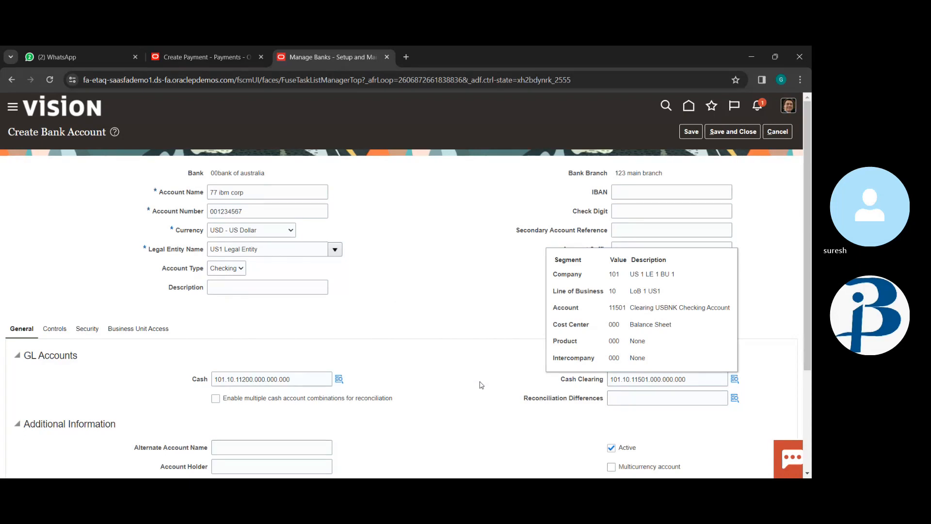
scroll(435, 367, down, 3)
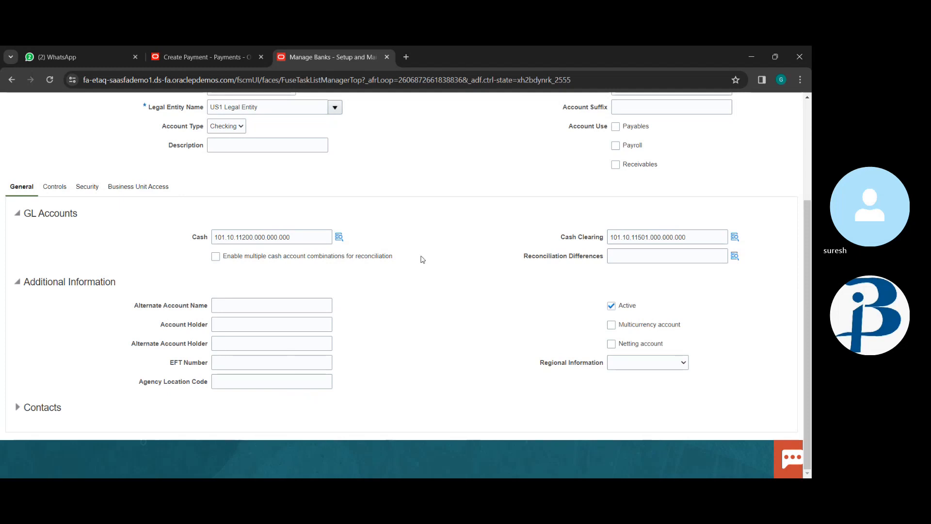
scroll(421, 260, up, 1)
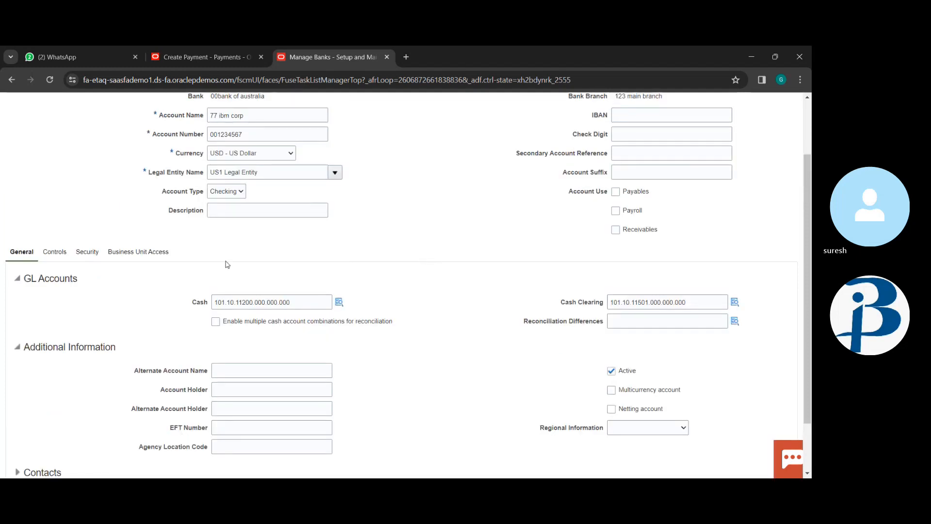
Step: Mark the bank account for Payables use and open its business unit access settings
click(131, 252)
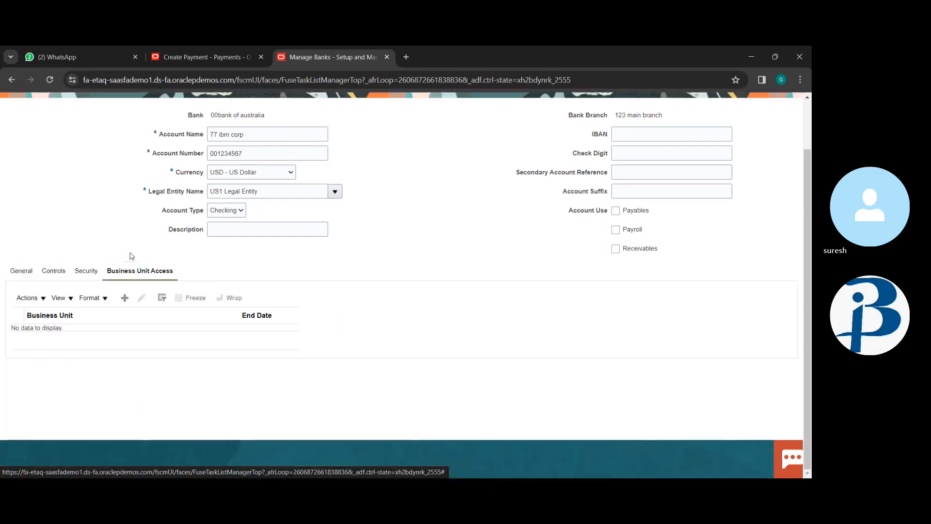
click(20, 272)
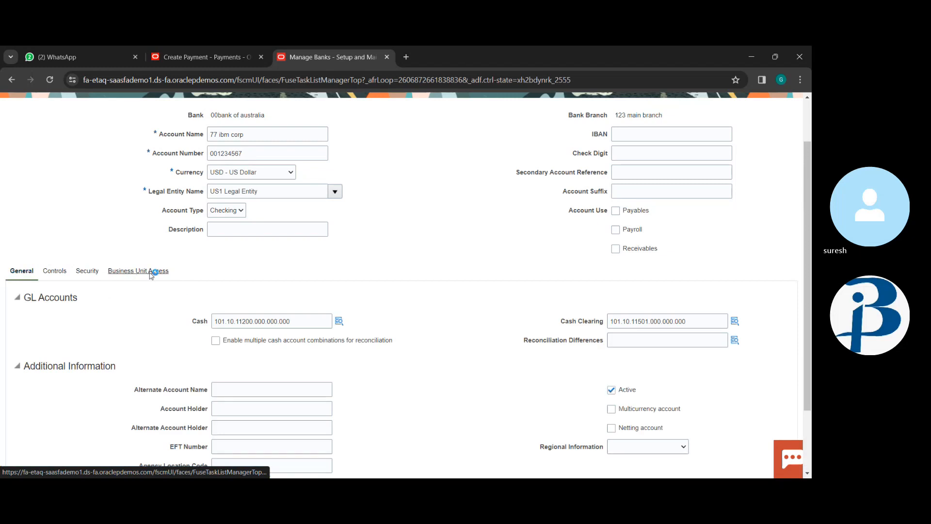
click(136, 274)
click(21, 272)
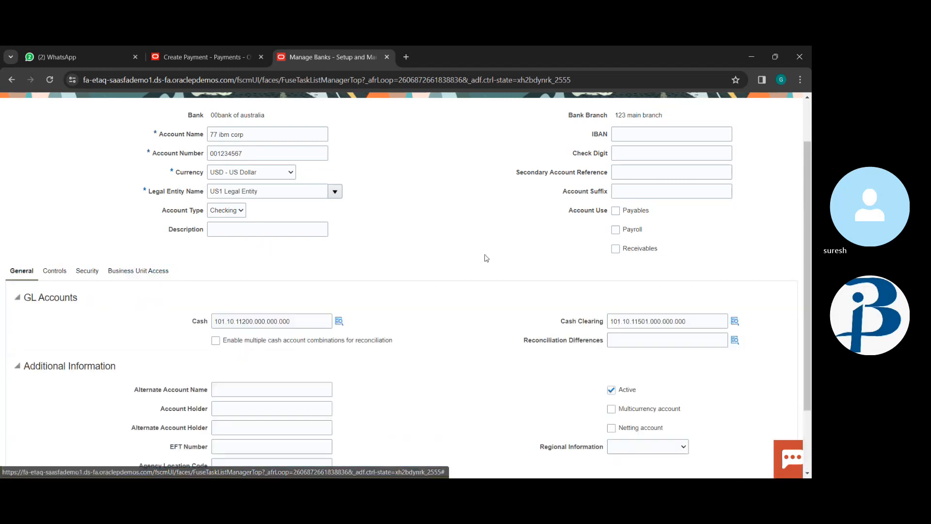
click(150, 274)
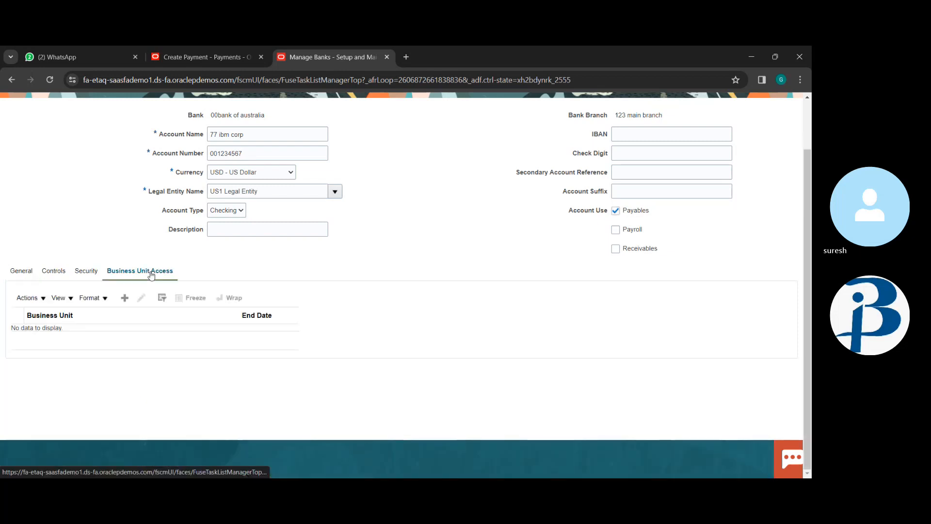
Step: Grant US1 Business Unit access to the bank account, keeping the default cash and cash clearing GL accounts
click(123, 299)
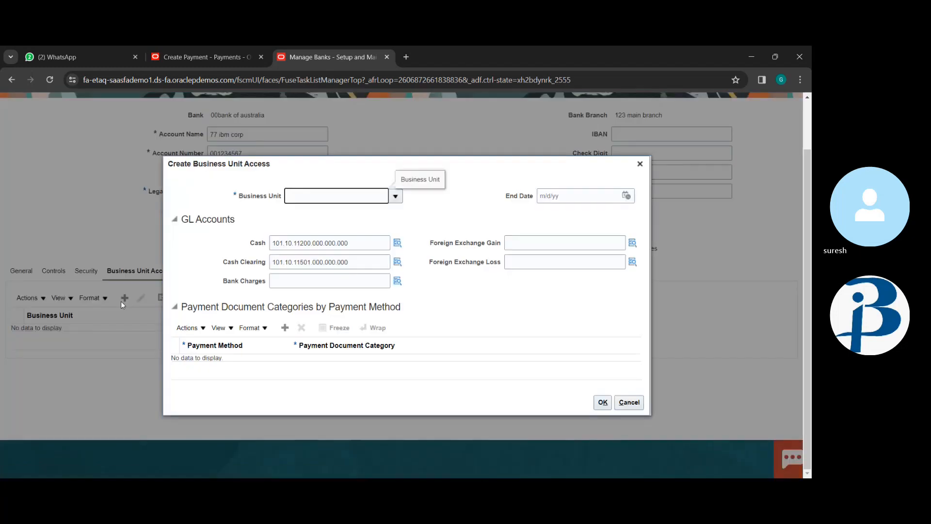
click(397, 196)
click(327, 246)
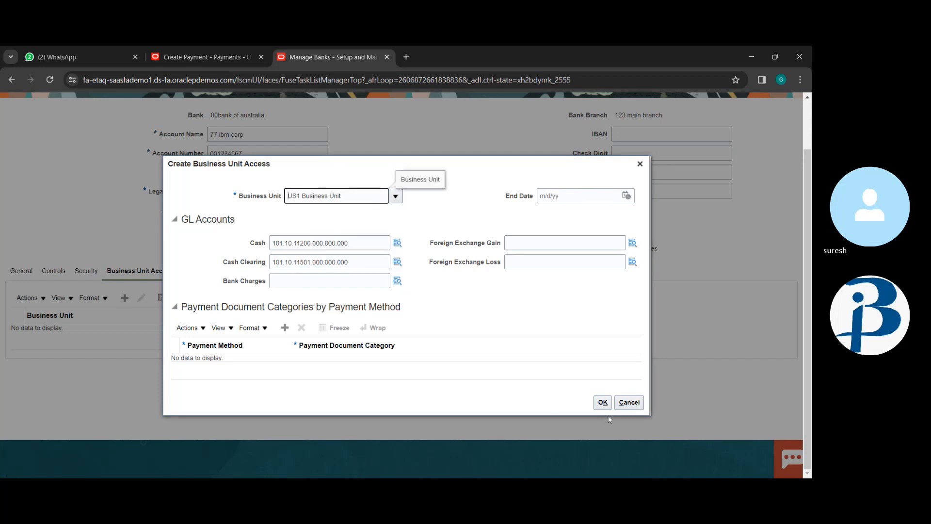
click(603, 402)
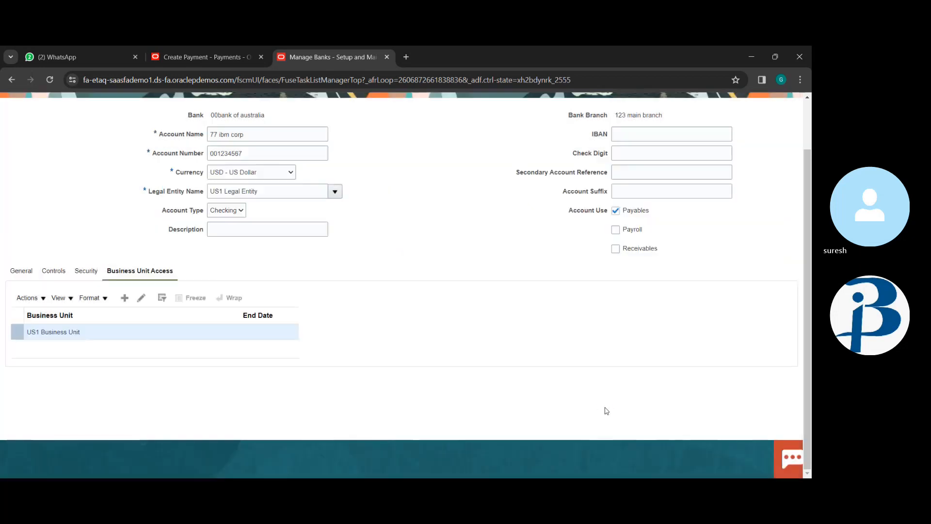
Step: Save and close the bank account, and return to the Cash Management setup tasks
scroll(646, 371, up, 1)
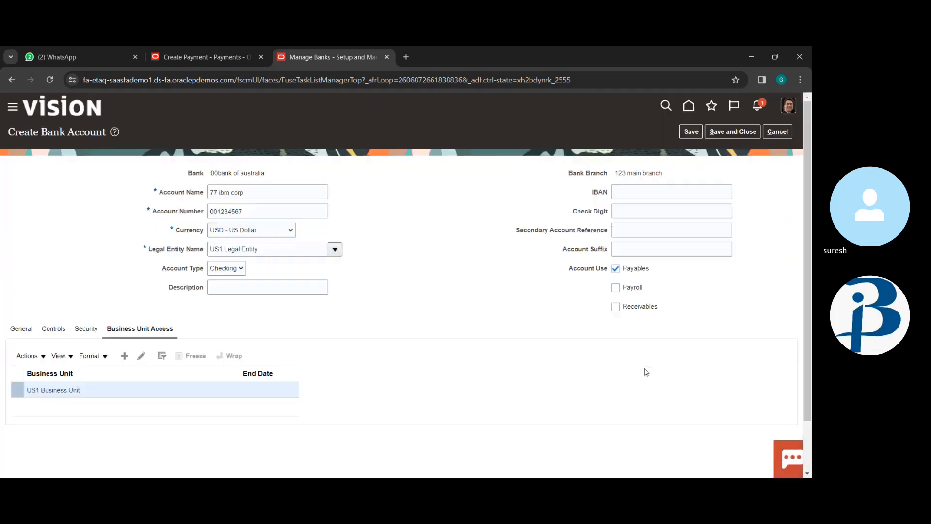
click(749, 132)
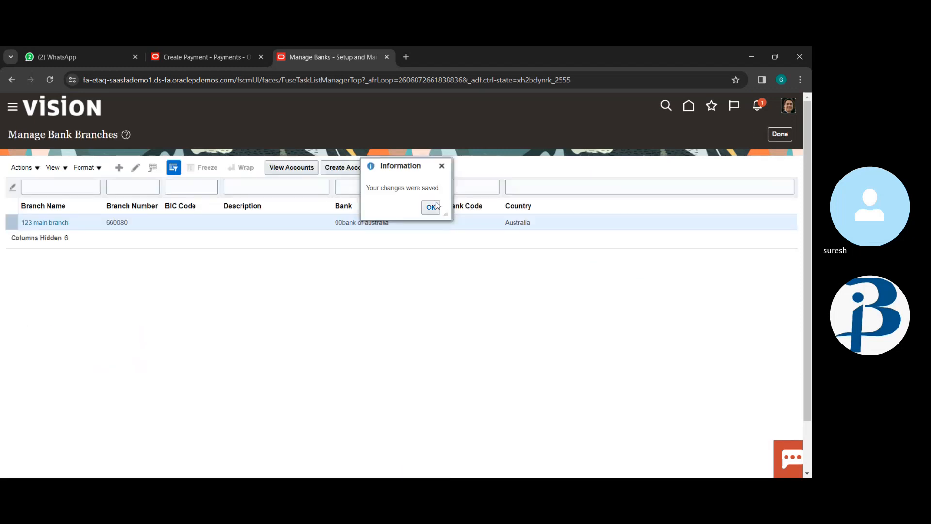
click(429, 207)
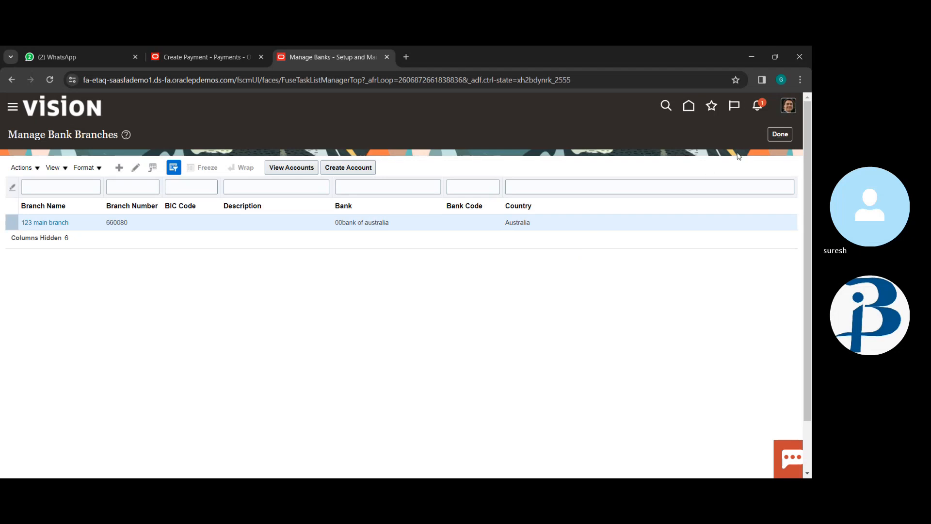
click(785, 137)
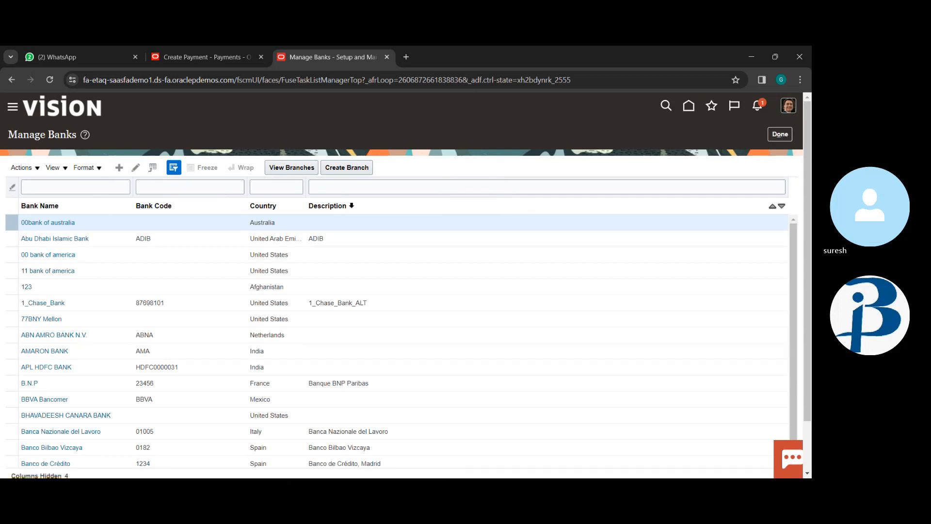
click(780, 134)
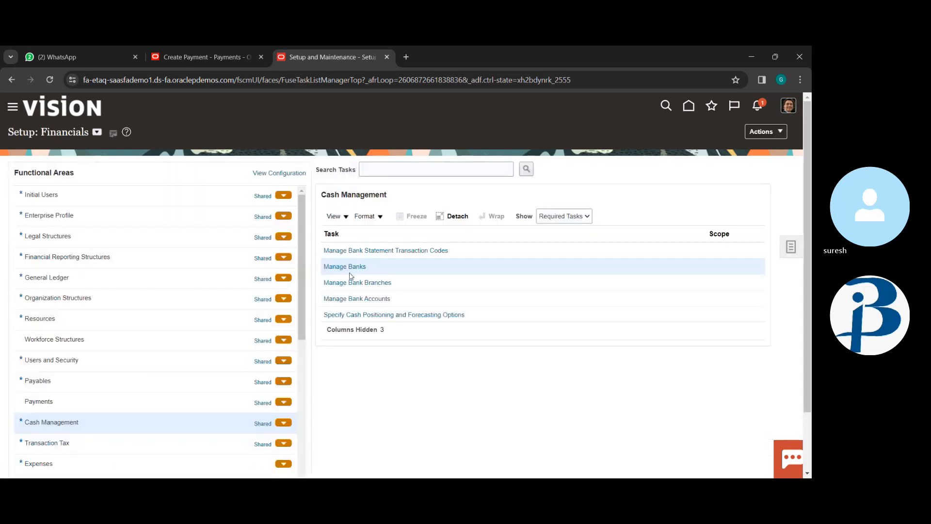
Step: Reopen the bank list, open 00bank of australia for editing, and leave it without changes
click(349, 268)
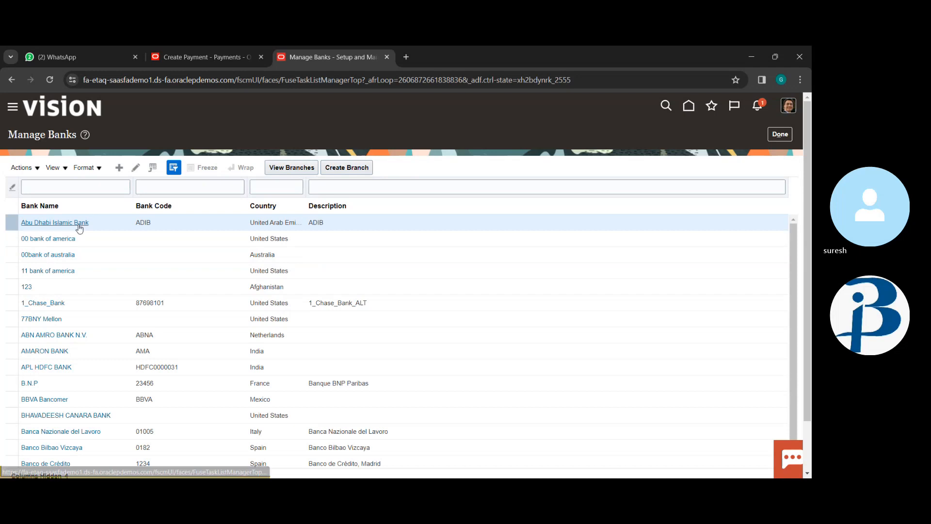
click(97, 257)
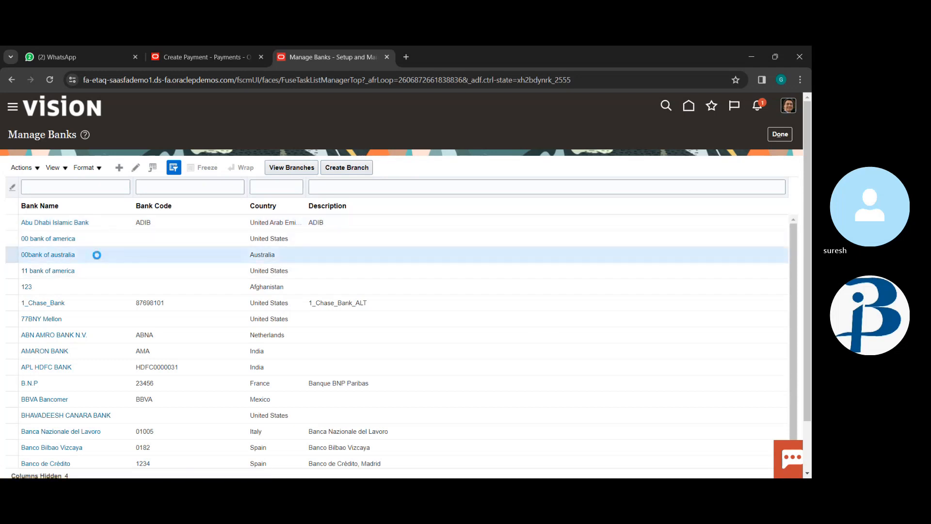
click(137, 168)
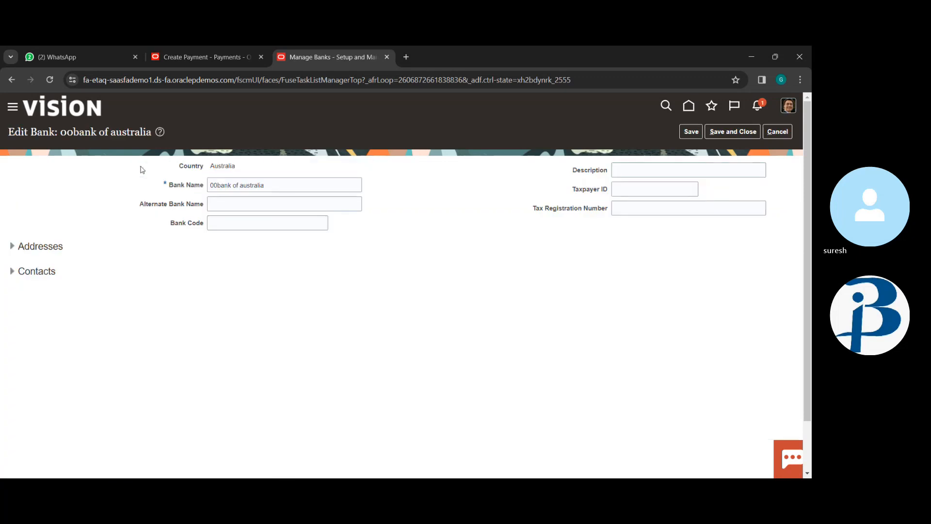
click(776, 130)
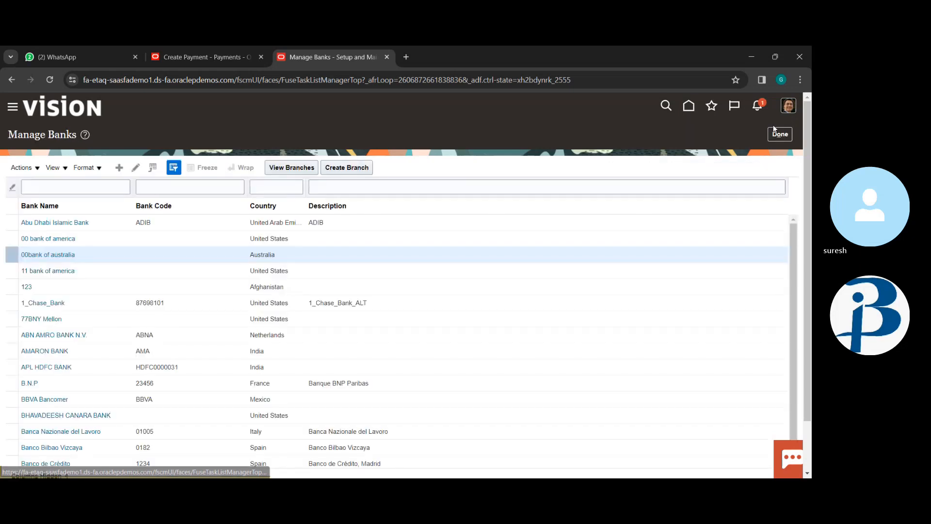
Step: Try to view the branches and accounts of 00bank of australia, and return to the bank list
click(54, 168)
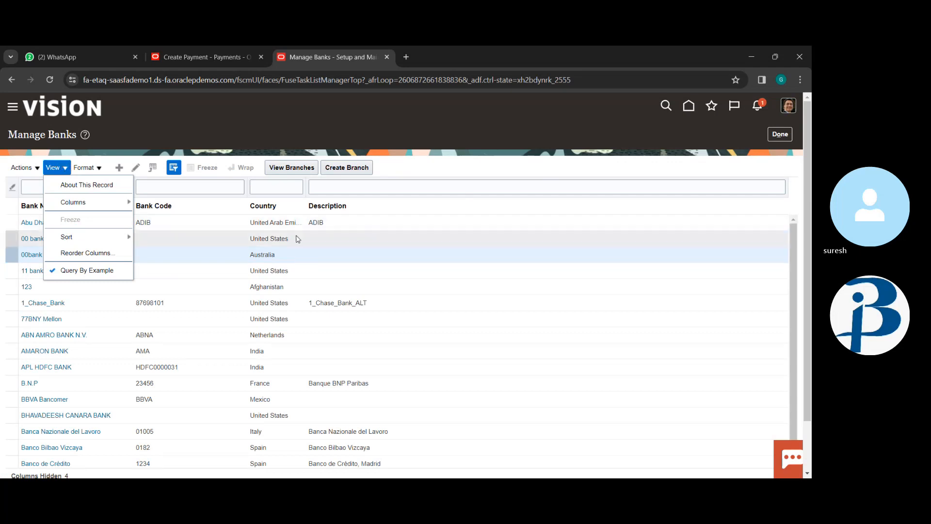
click(369, 144)
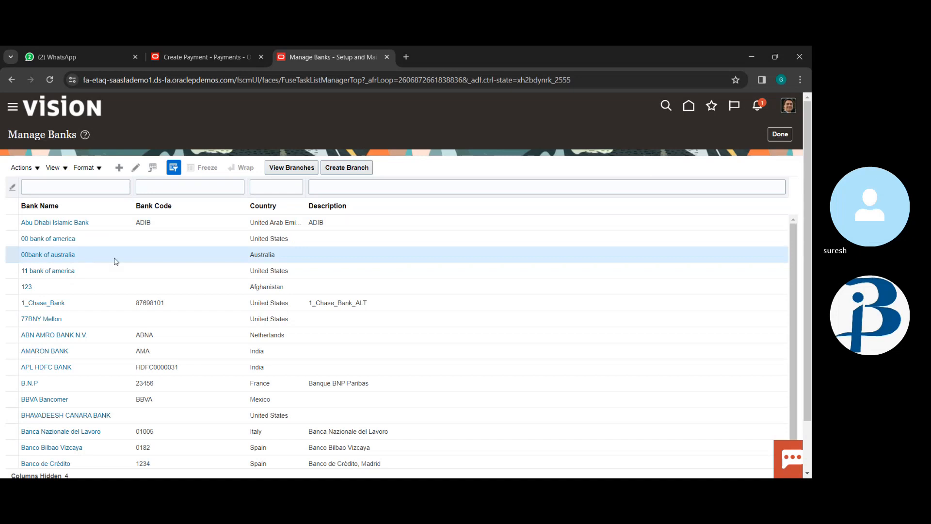
click(281, 167)
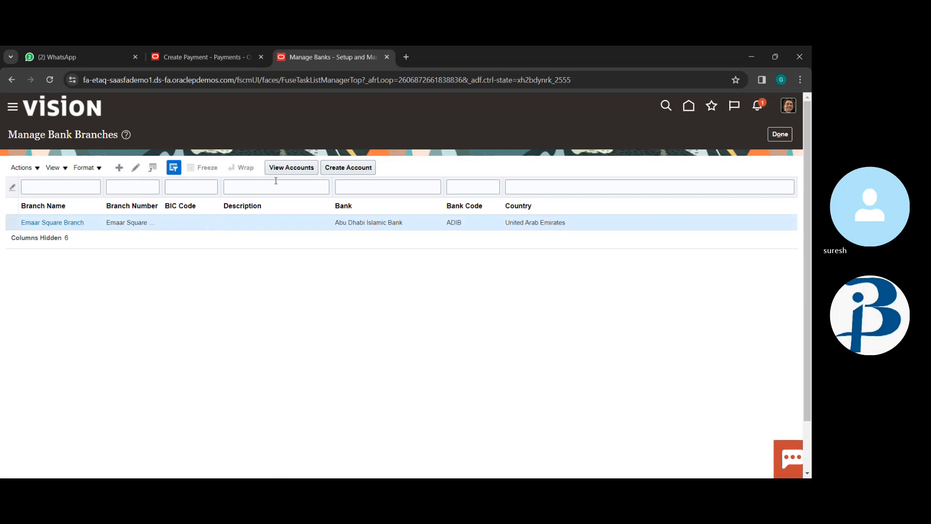
click(282, 166)
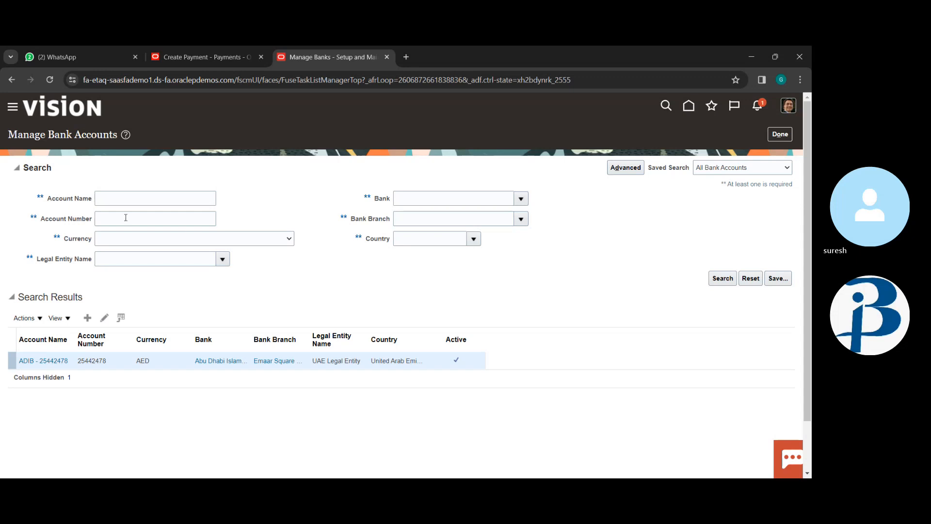
scroll(145, 194, down, 1)
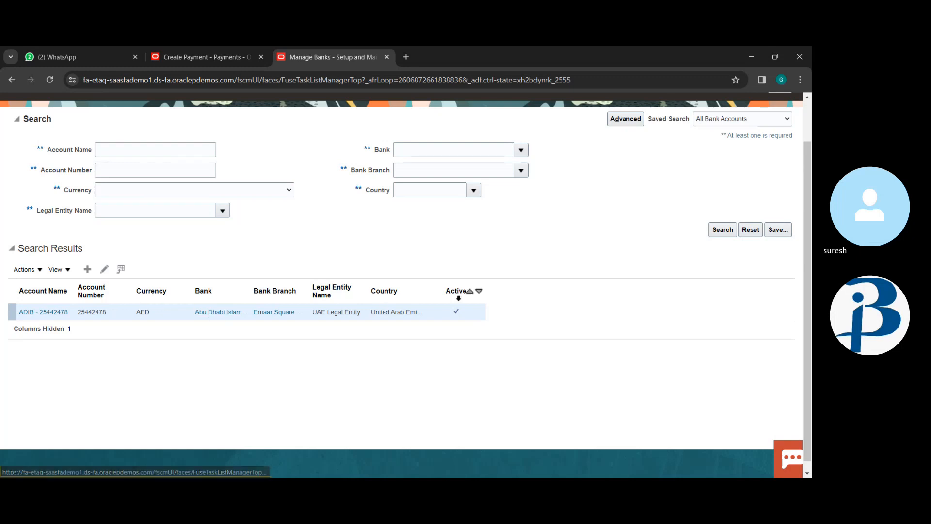
scroll(585, 249, up, 1)
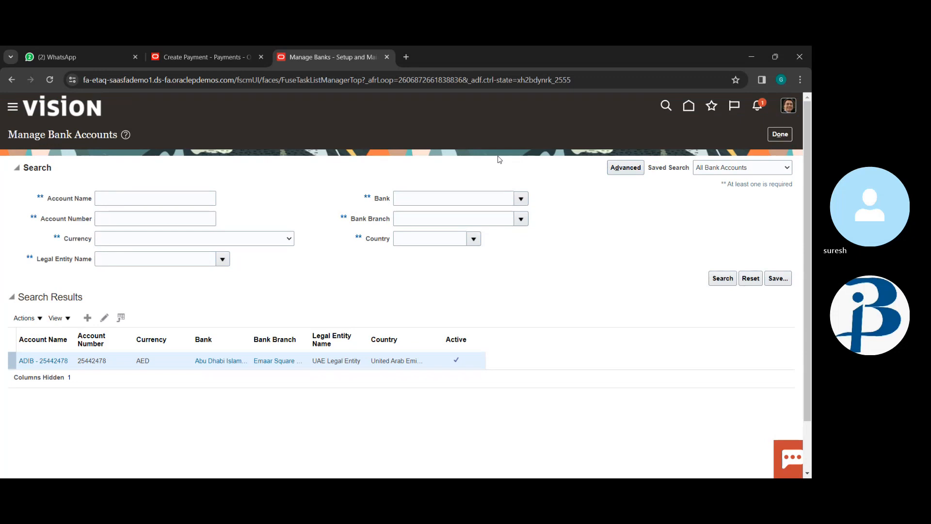
click(785, 137)
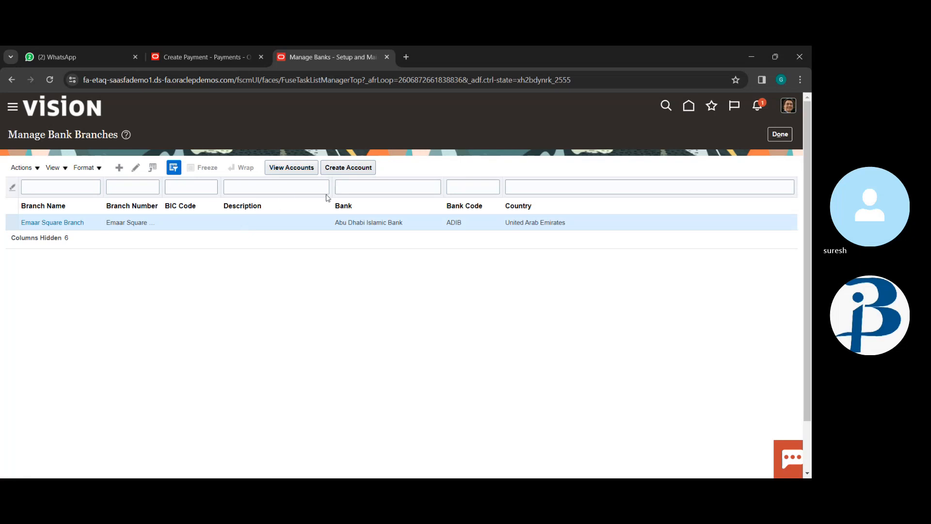
click(785, 138)
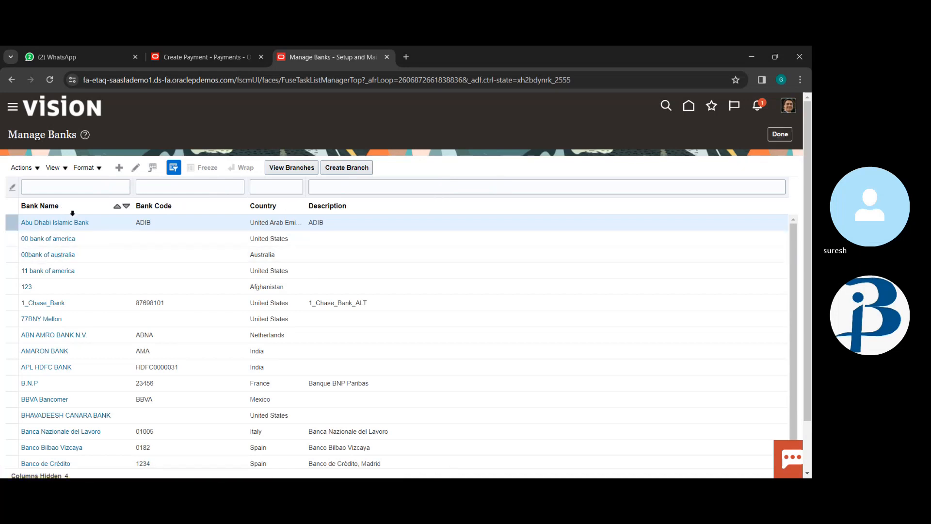
Step: View the branch of 00 bank of america and the bank accounts under it
click(116, 238)
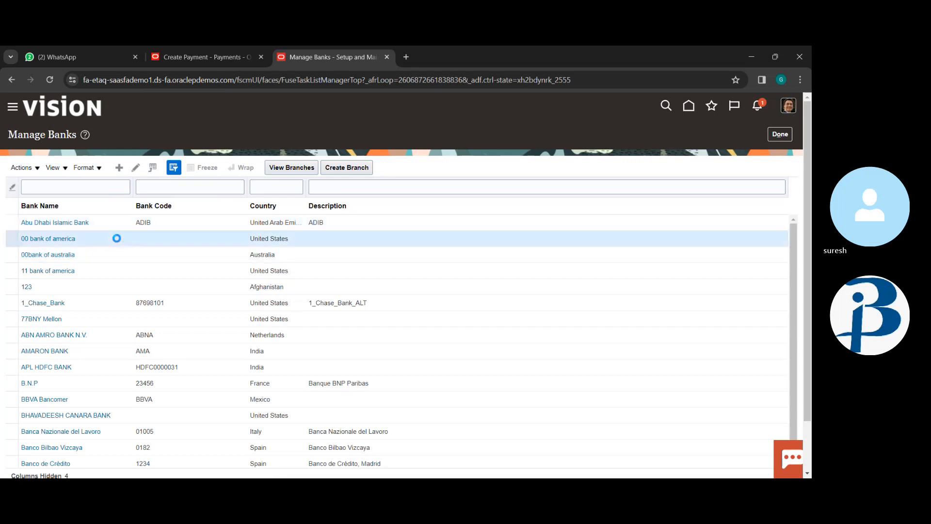
click(291, 169)
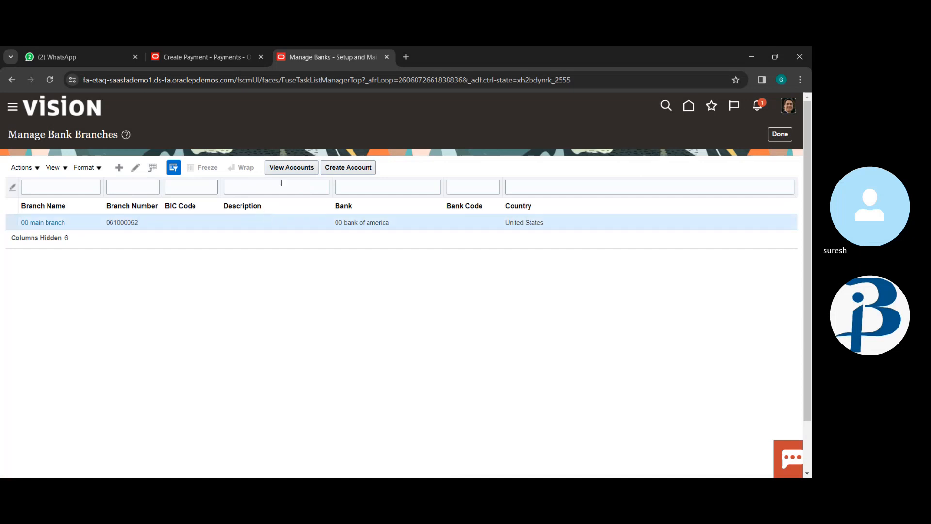
click(292, 166)
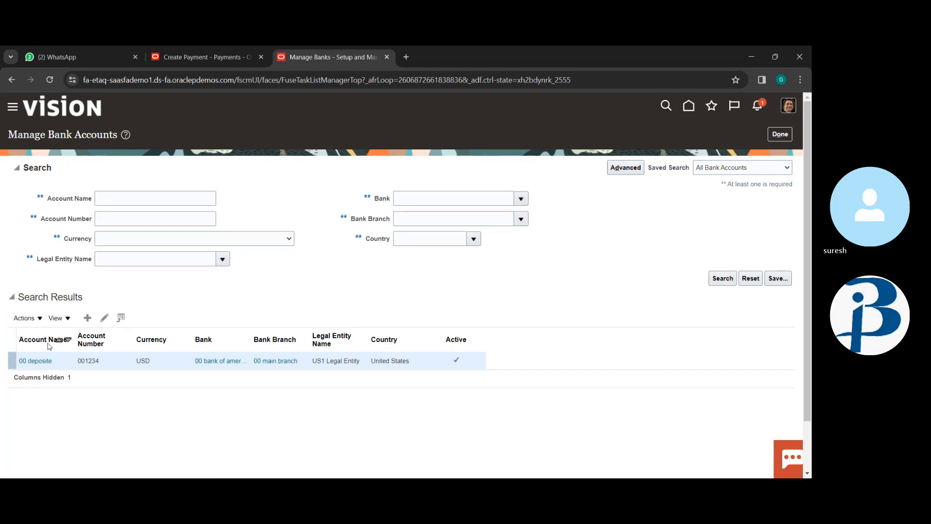
click(40, 319)
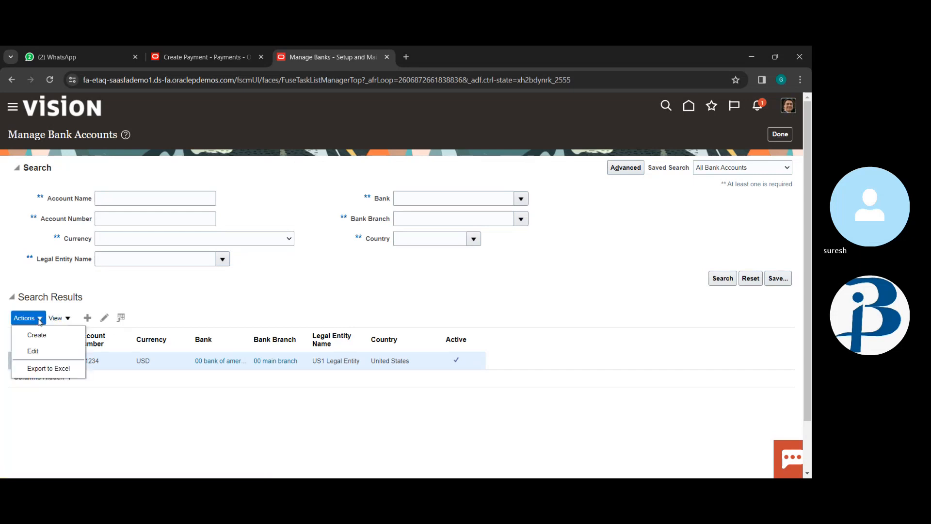
click(41, 320)
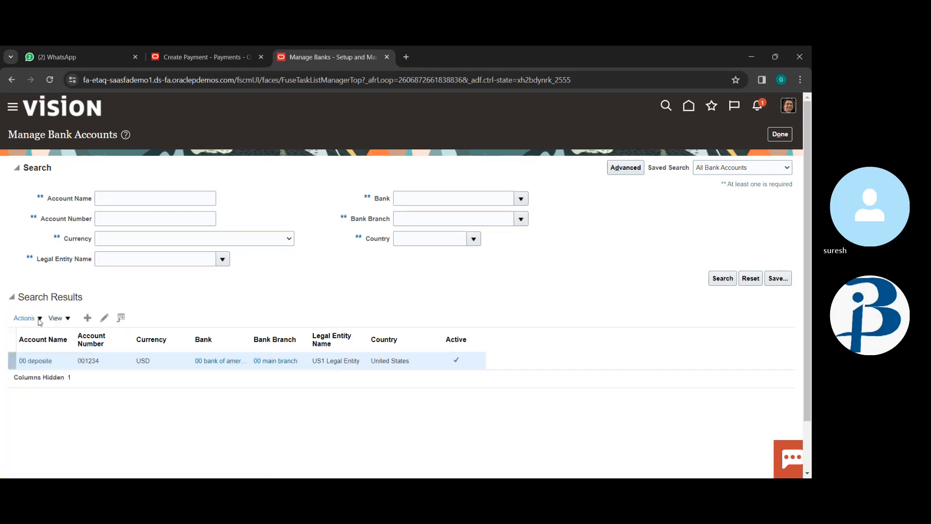
Step: Search the bank accounts by account name for "oo", and again for "oo bank"
click(166, 200)
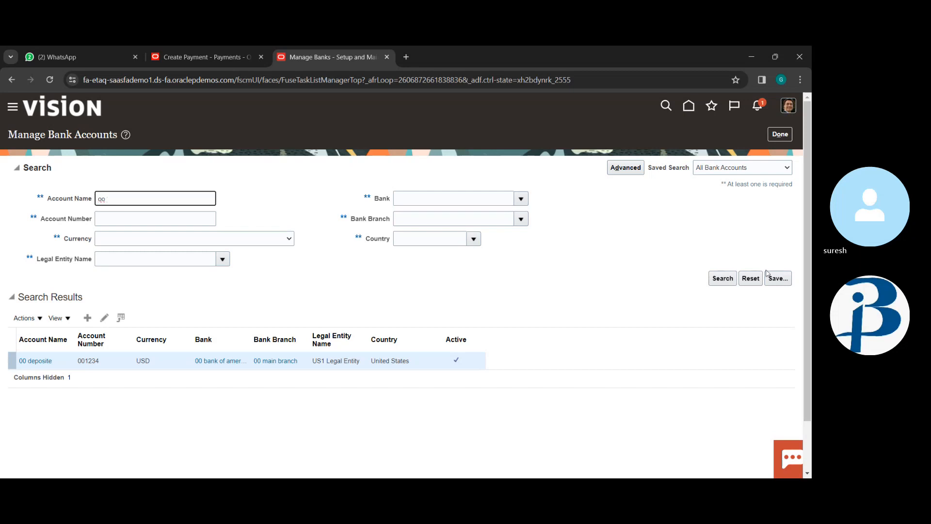
click(728, 279)
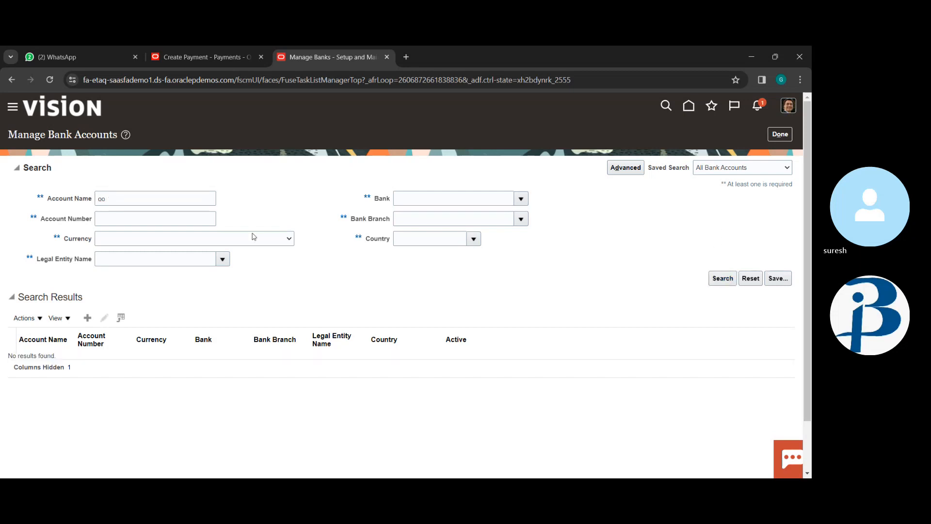
click(188, 197)
text(bank)
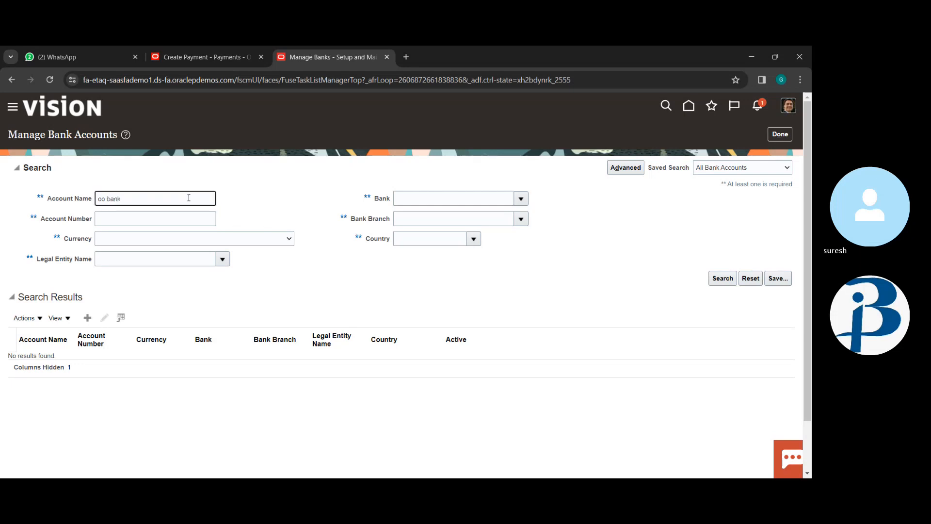
click(724, 280)
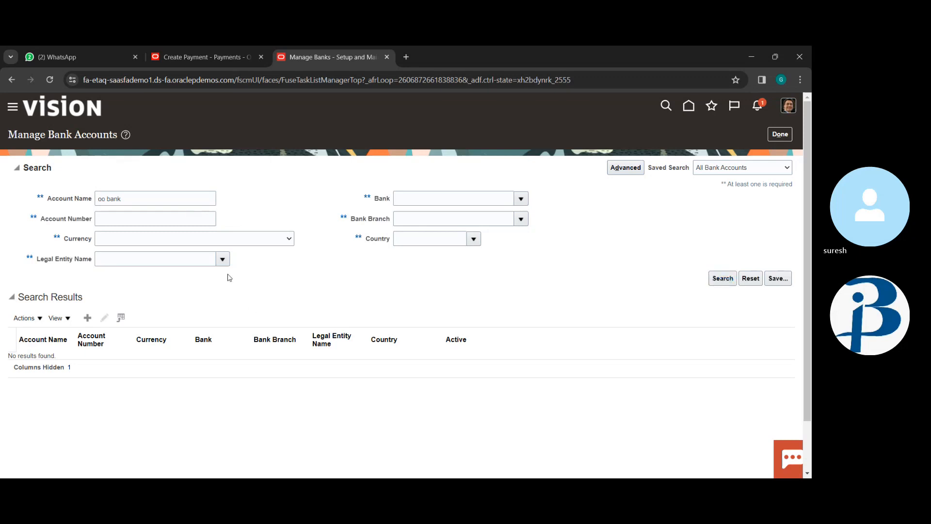
Step: Search the bank accounts for the account name "00 bank", and return to the bank branches
click(107, 198)
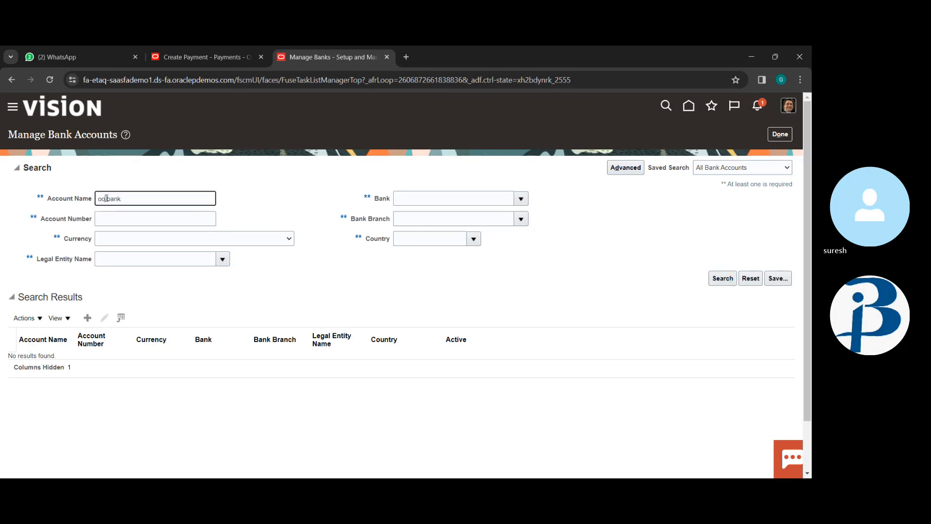
key(BackSpace)
key(BackSpace)
text(00)
click(721, 279)
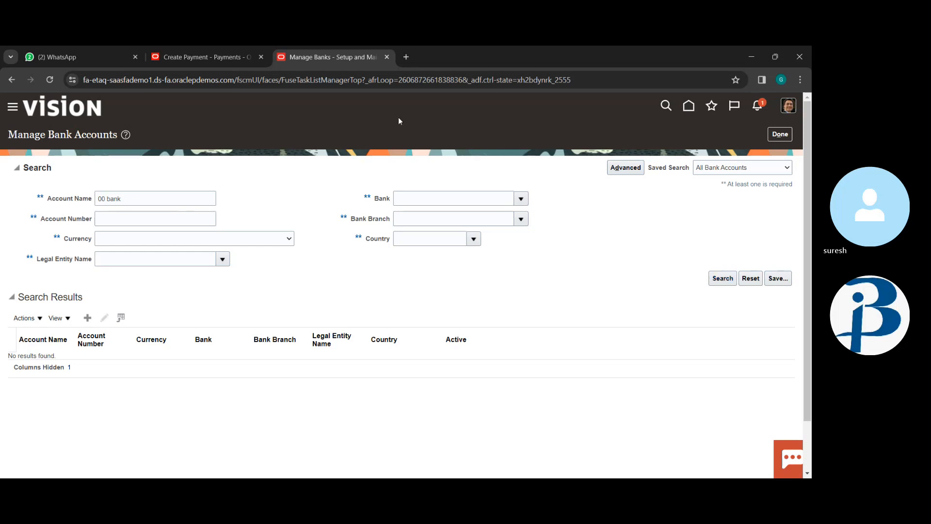
click(785, 138)
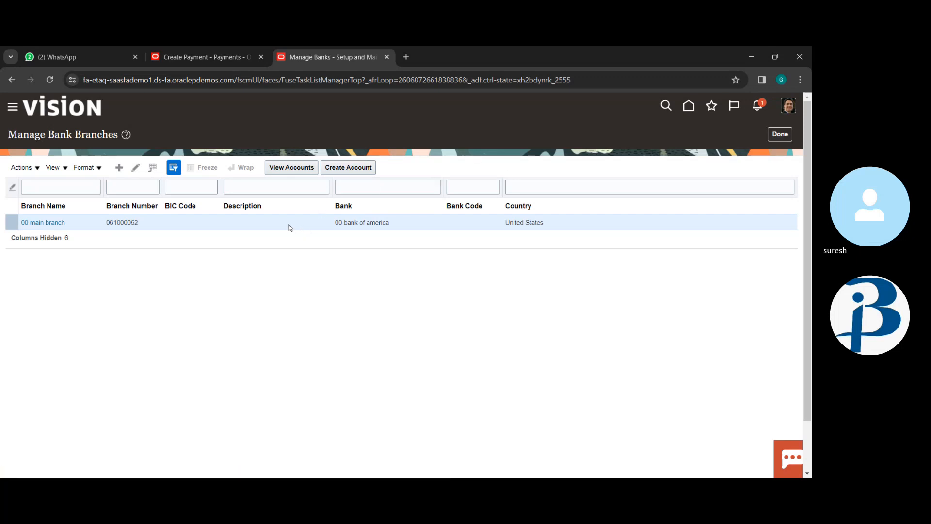
Step: Open 00 main branch of 00 bank of america for editing, and leave it without changes
click(135, 168)
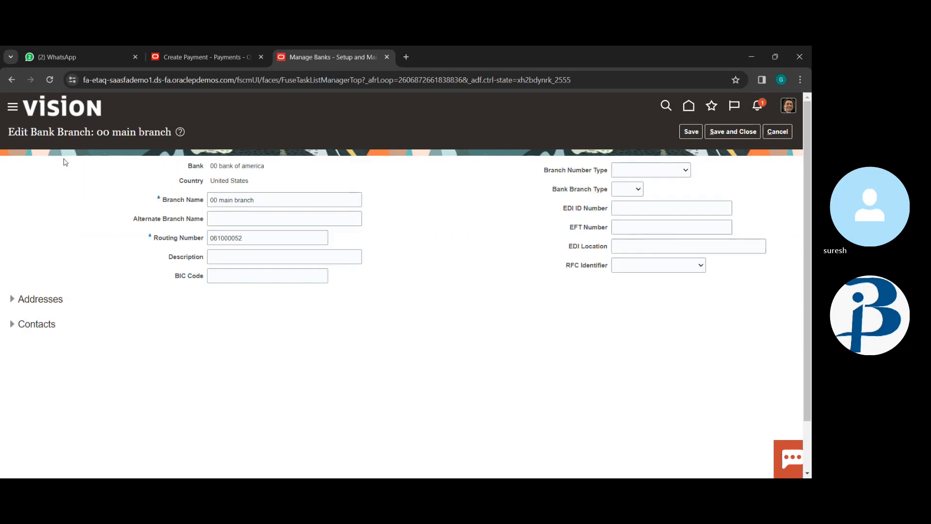
click(776, 132)
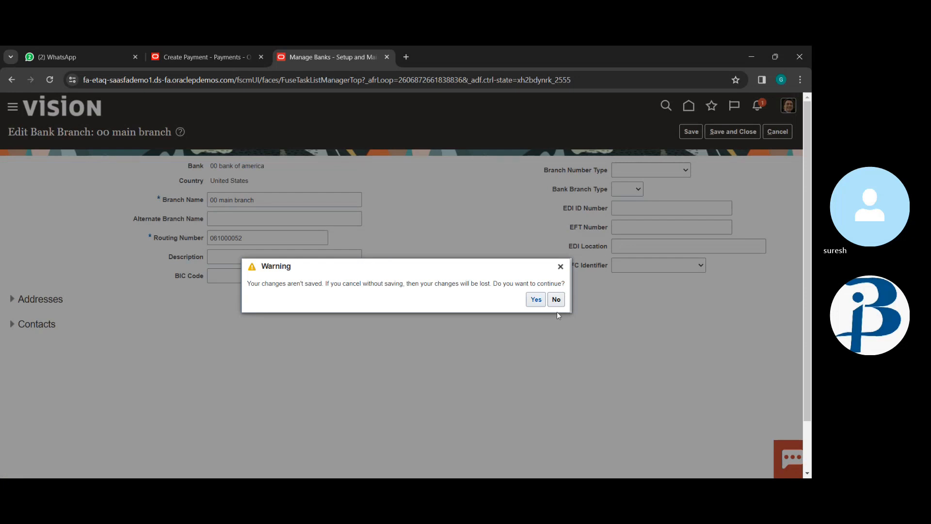
click(536, 298)
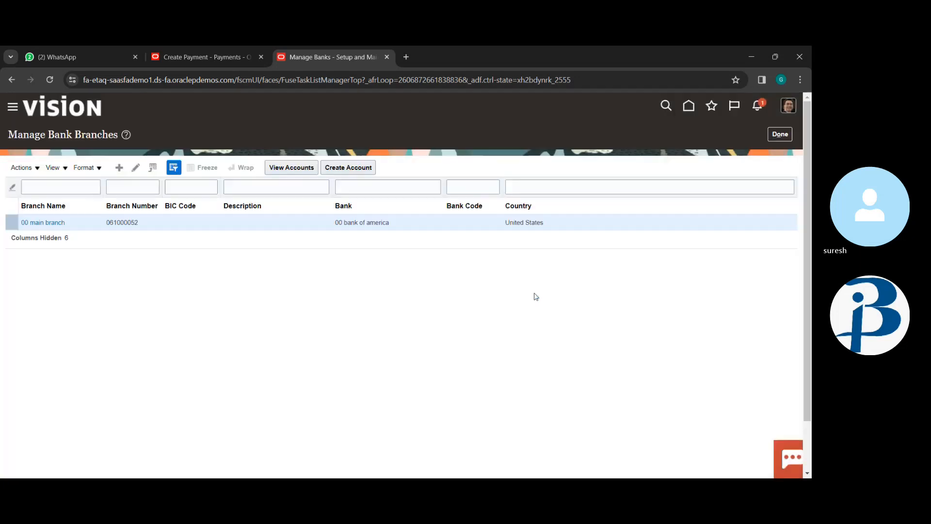
Step: View the business unit access of the 00 deposite account under 00 main branch, and return to the branch list
click(293, 167)
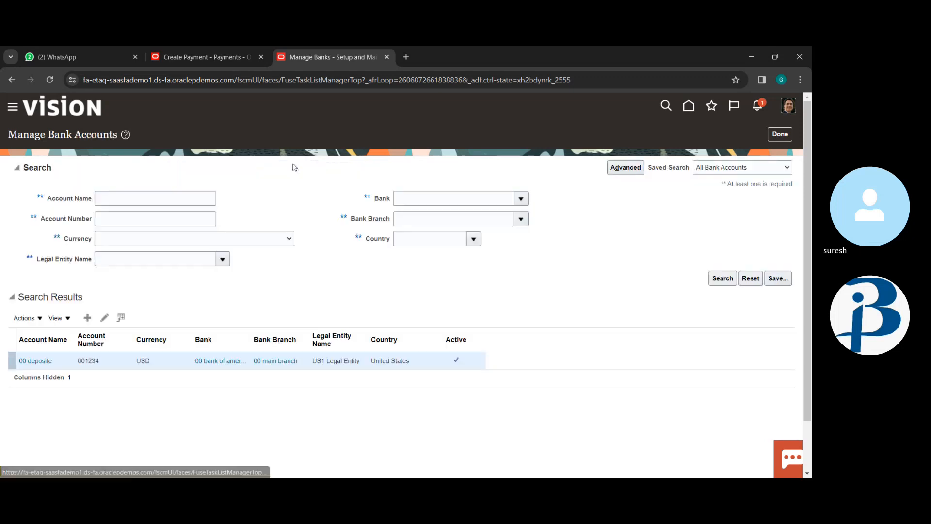
scroll(2, 384, down, 2)
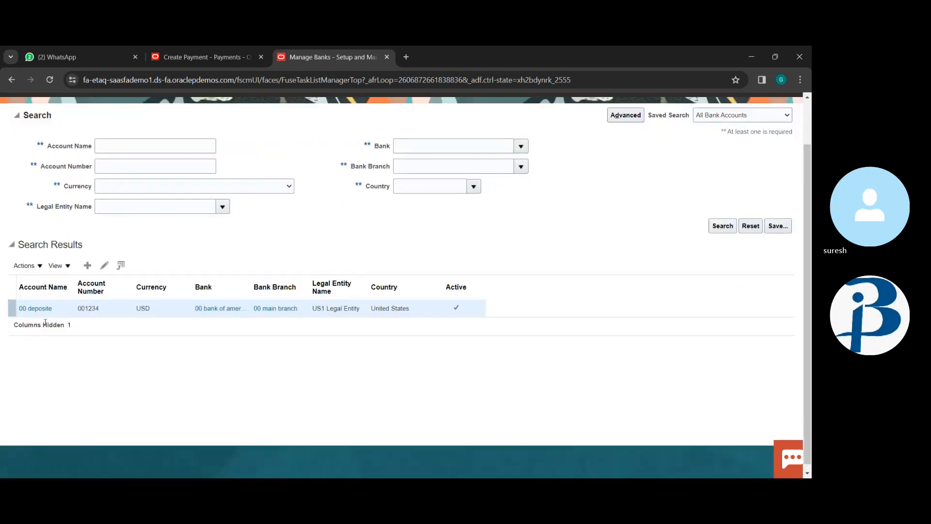
click(38, 308)
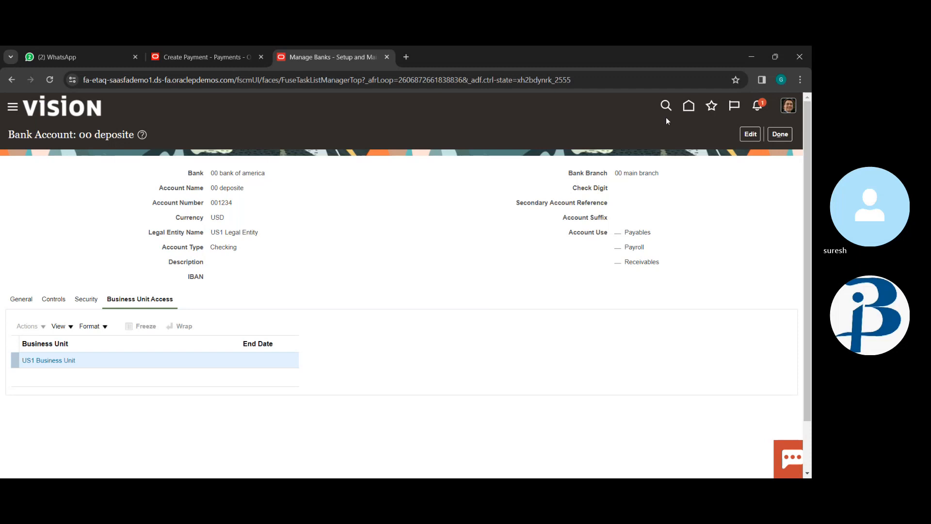
click(783, 136)
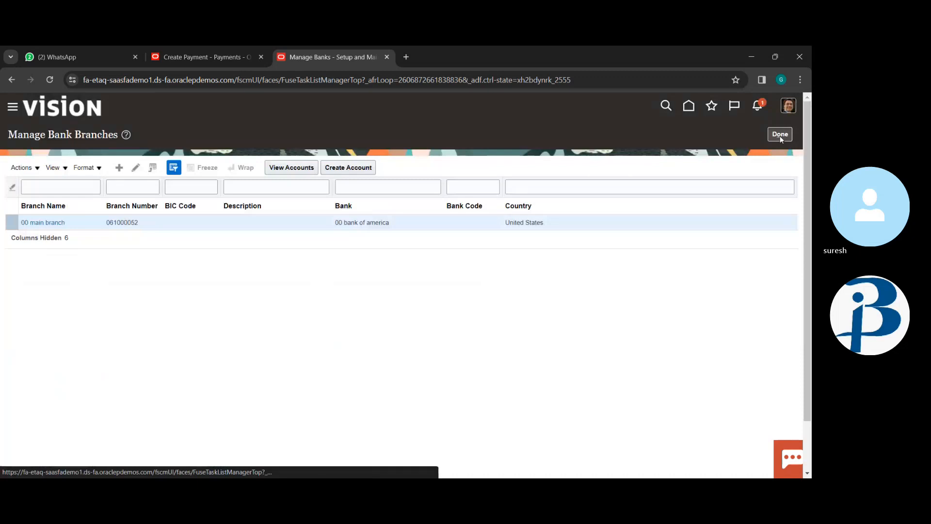
Step: Reopen the 00 deposite account from the branch's accounts, and bring up its business unit access for editing
click(276, 169)
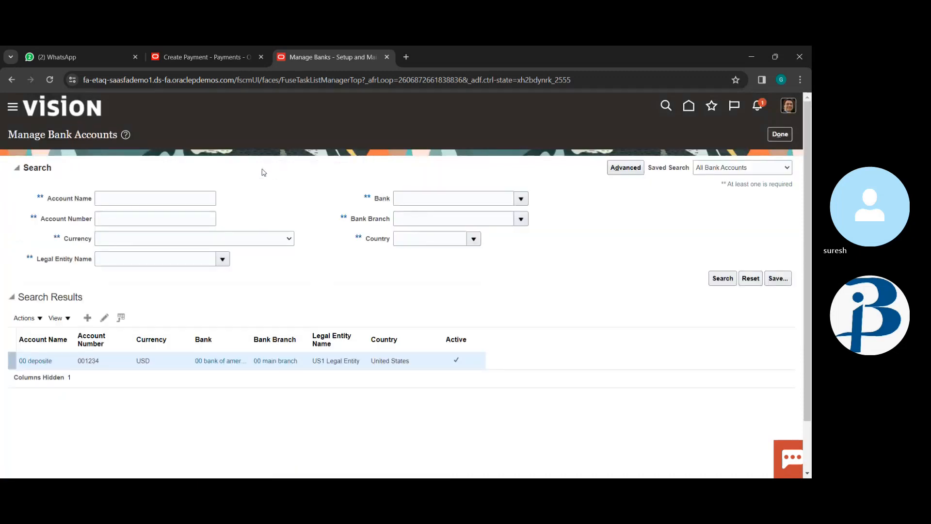
click(36, 361)
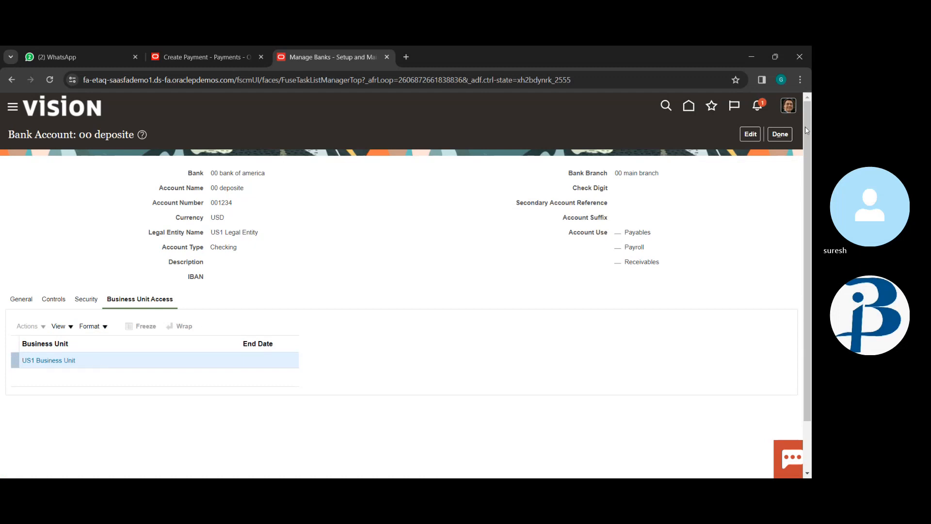
click(749, 135)
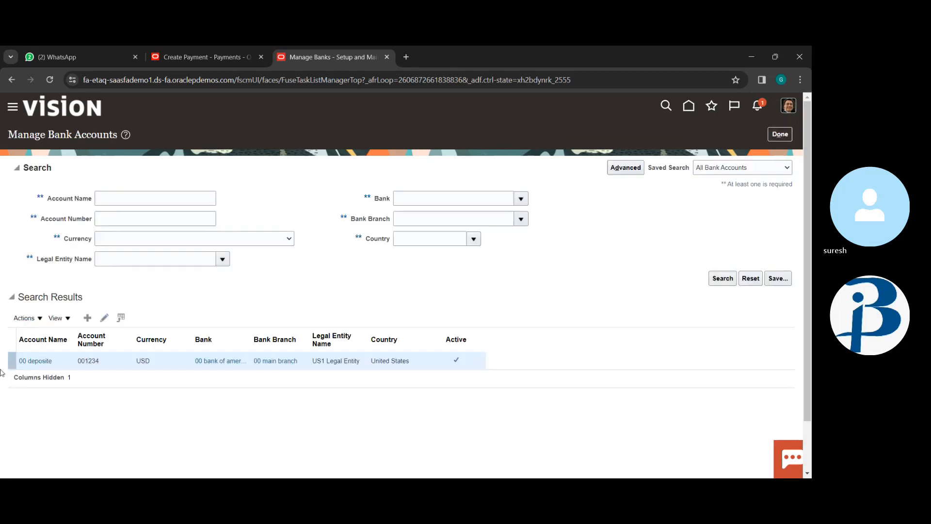
click(40, 362)
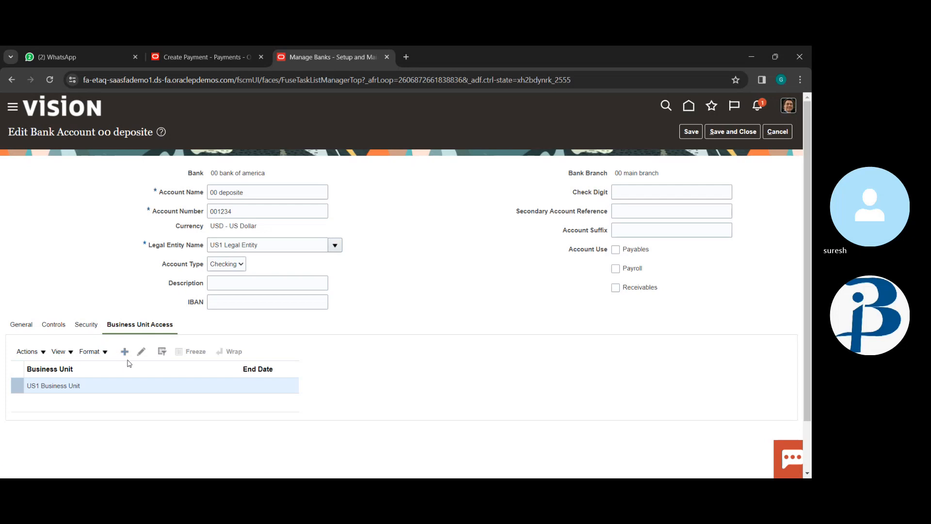
click(42, 358)
click(43, 358)
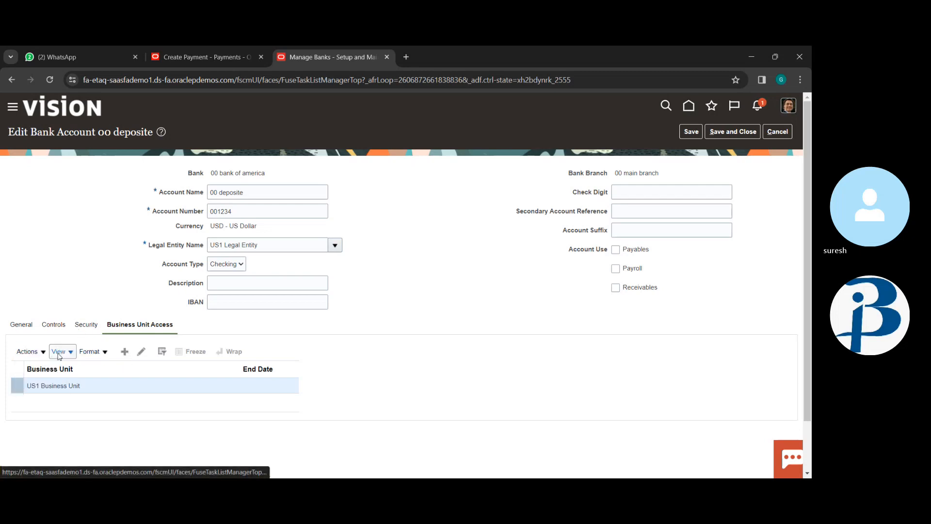
click(59, 354)
click(40, 355)
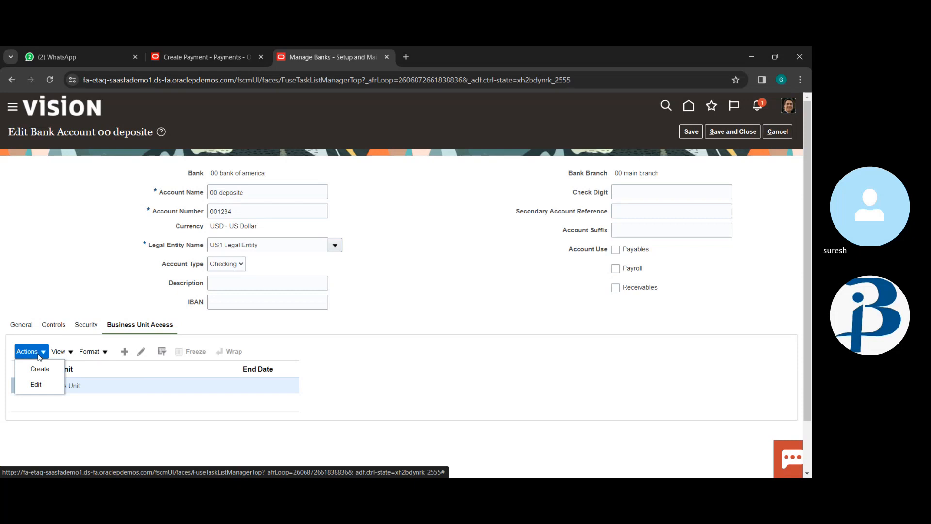
click(71, 352)
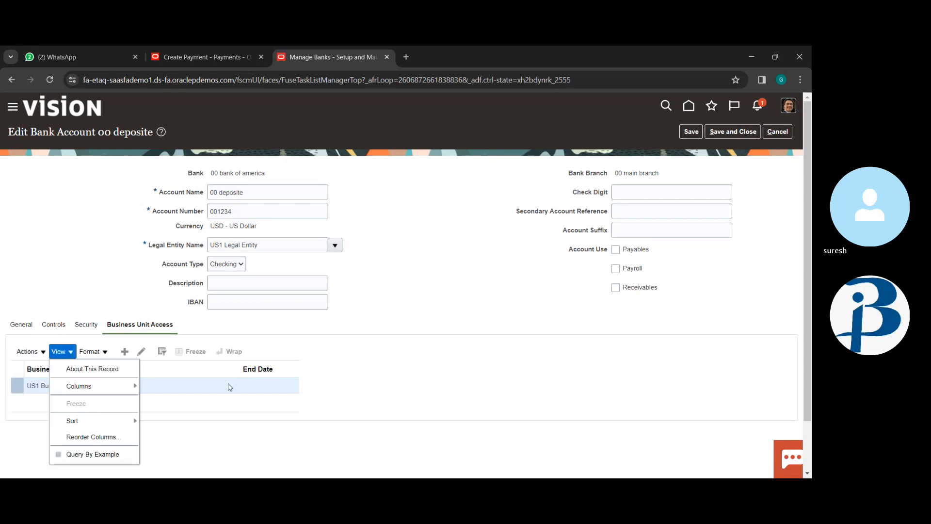
click(266, 431)
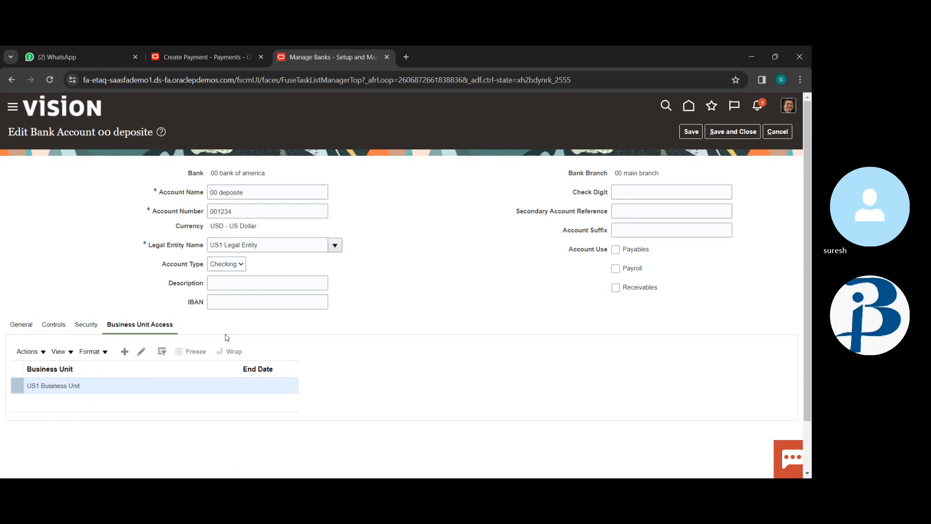
Step: Add a business unit access with payment method Cheque and document category Check Payments, and try to confirm it without a business unit
click(125, 353)
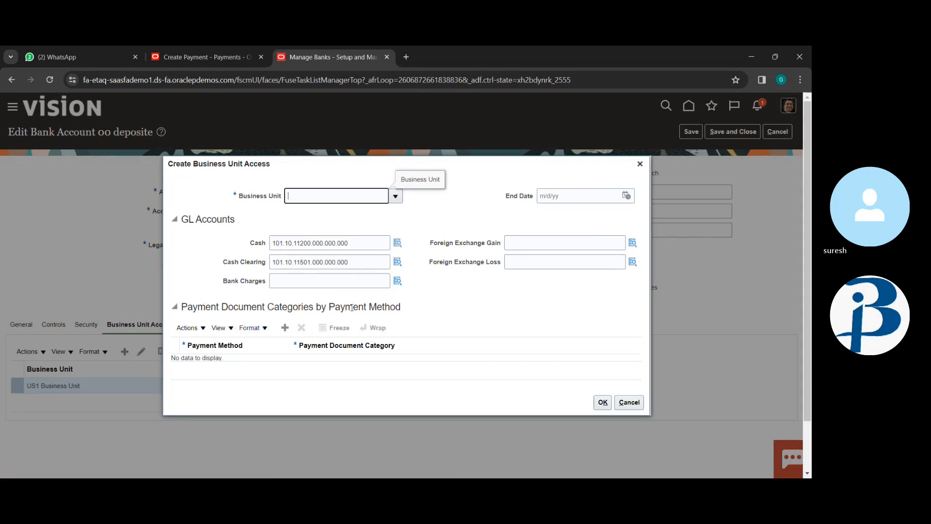
click(286, 328)
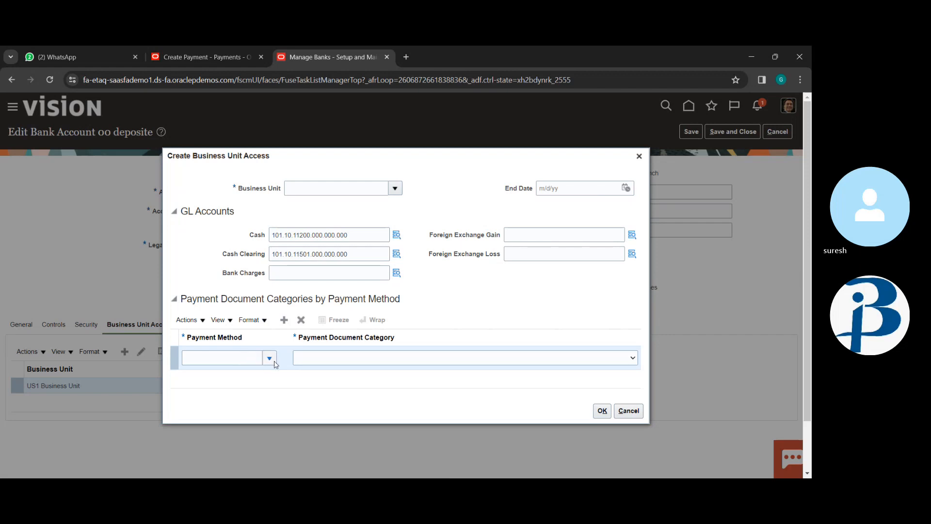
click(282, 322)
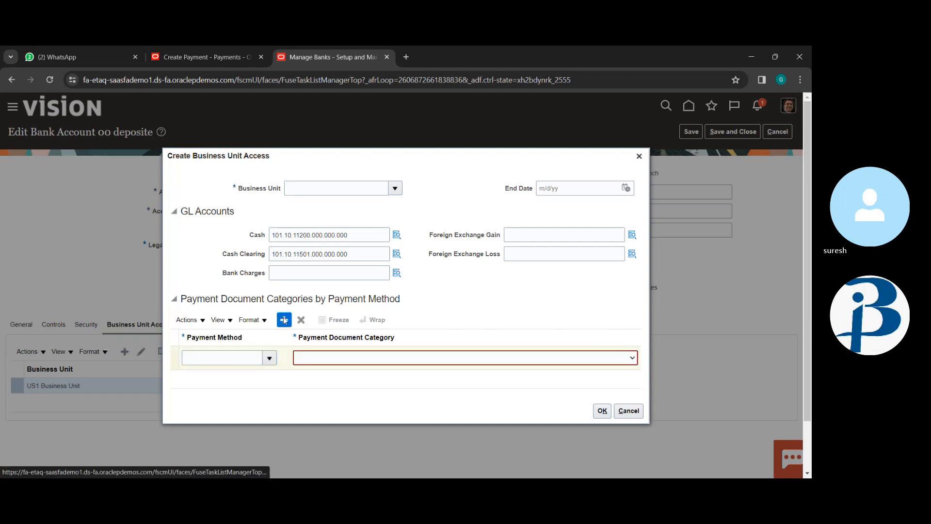
click(237, 356)
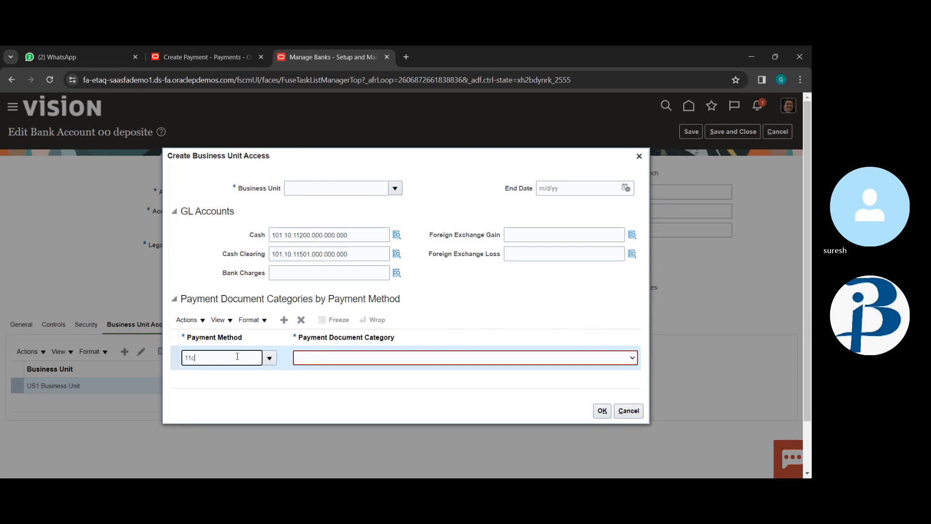
click(270, 359)
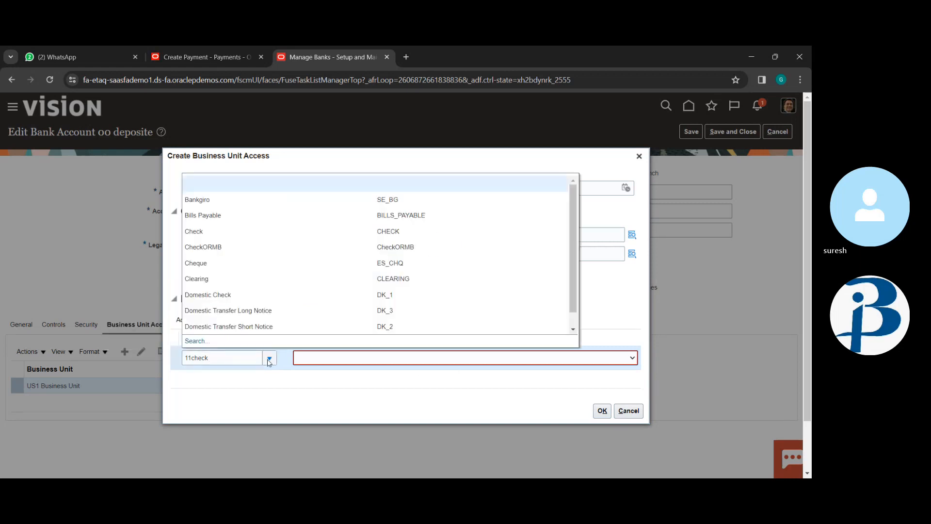
click(268, 262)
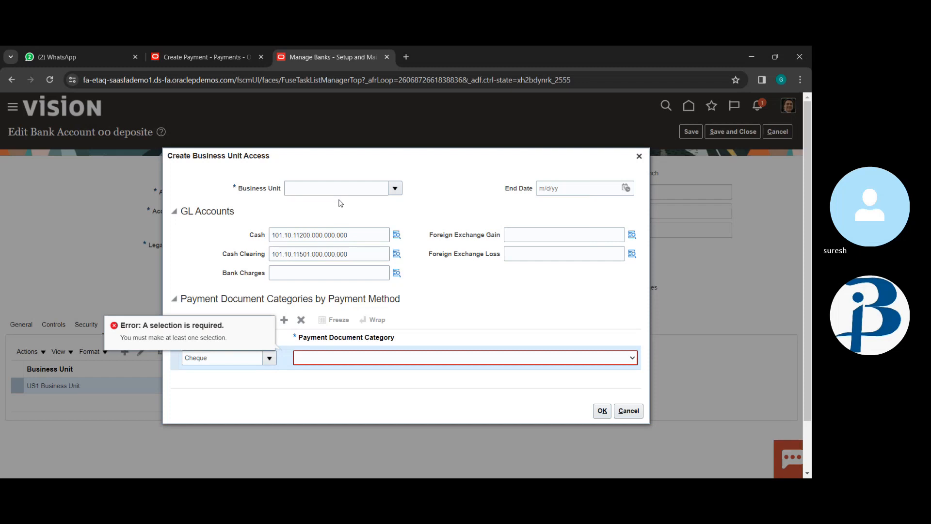
click(603, 412)
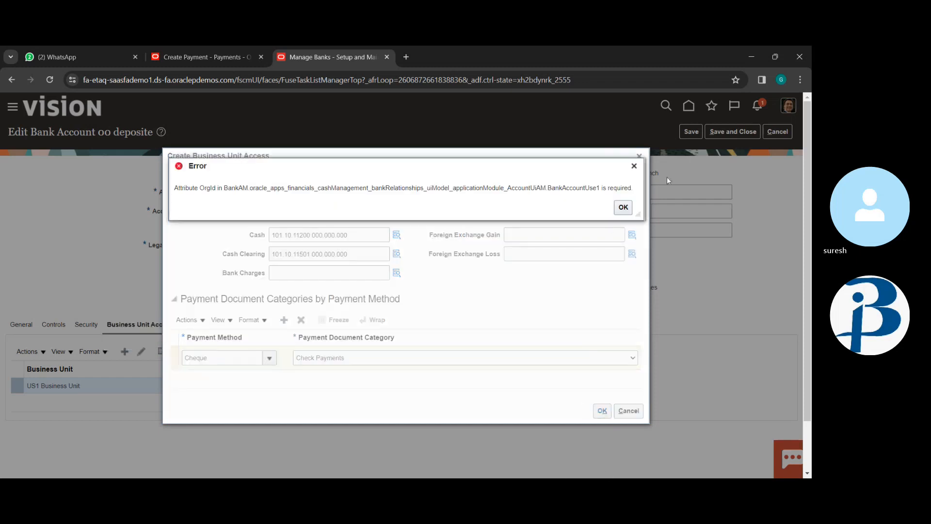
click(623, 207)
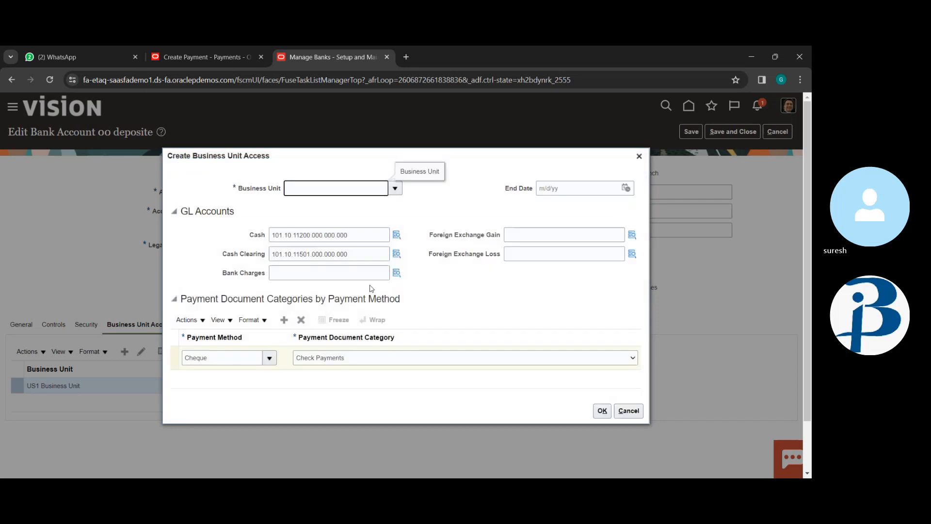
Step: Try to confirm the new business unit access with US1 Business Unit as its business unit
click(398, 189)
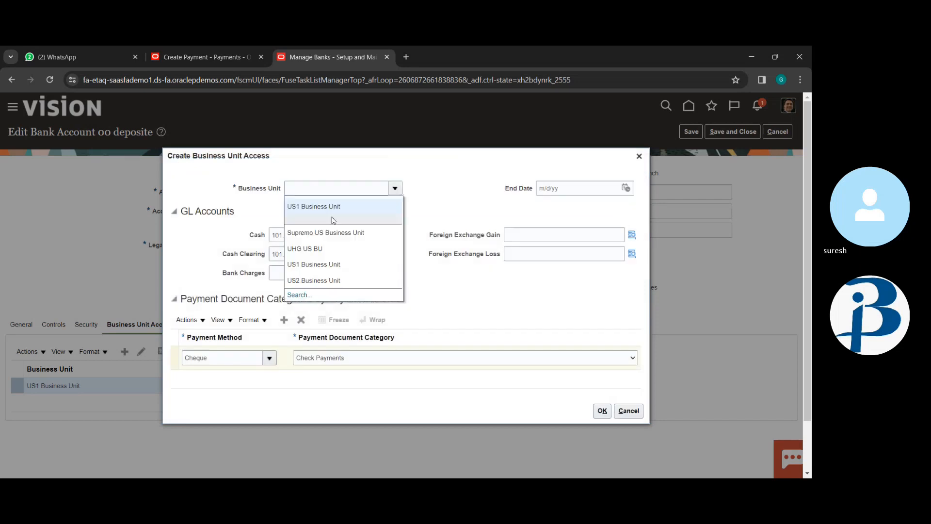
click(349, 207)
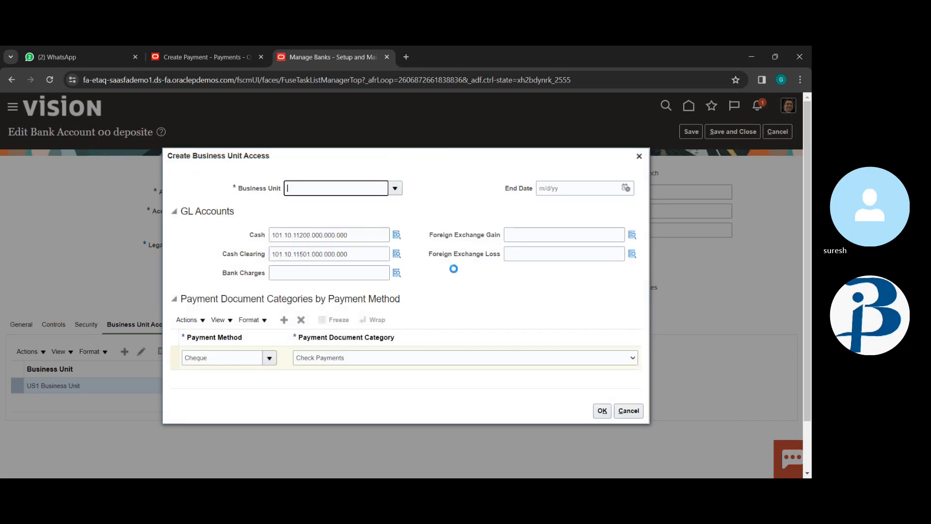
click(602, 412)
click(627, 411)
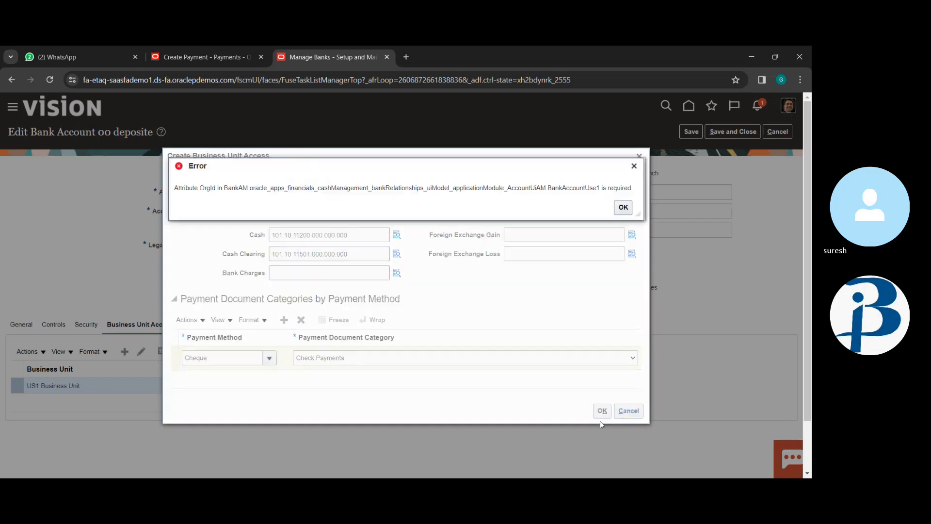
click(623, 207)
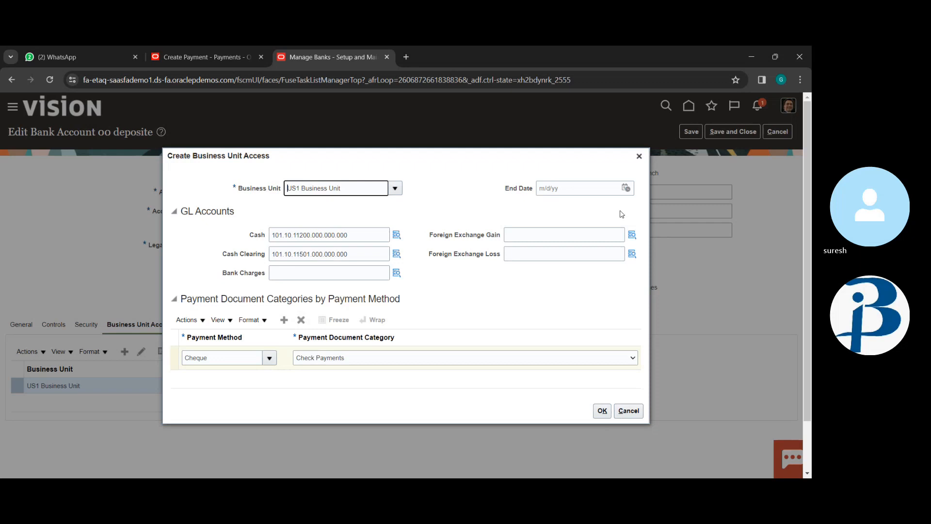
Step: Set the new access's business unit to Supremo US Business Unit, and save and close the 00 deposite account
click(395, 188)
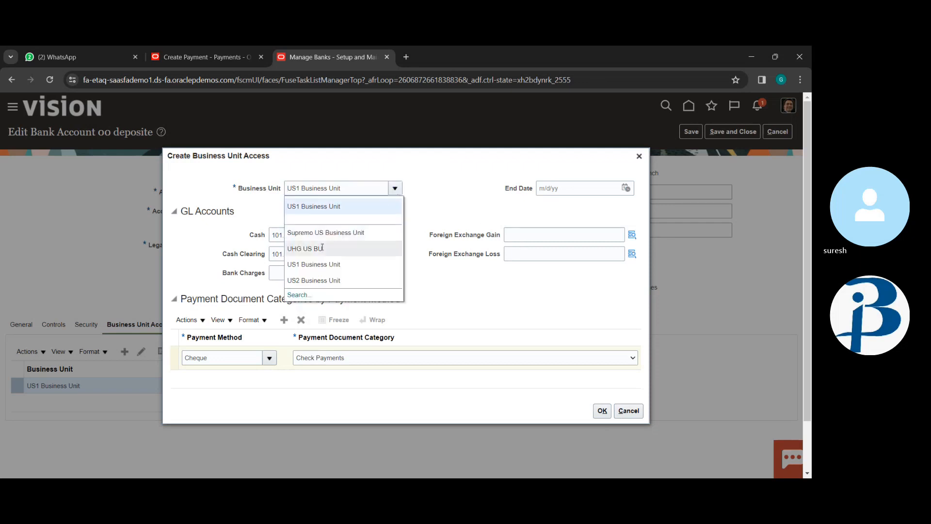
click(355, 232)
click(602, 412)
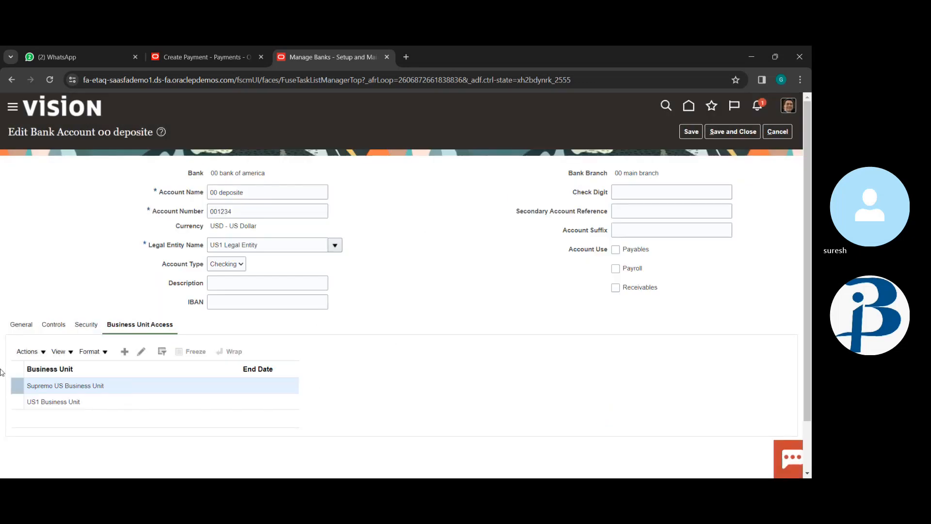
click(721, 128)
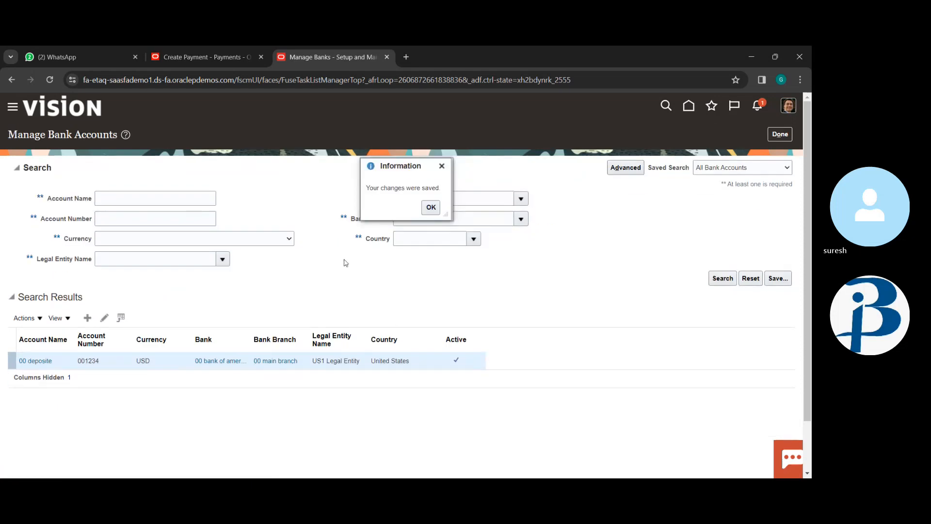
click(430, 207)
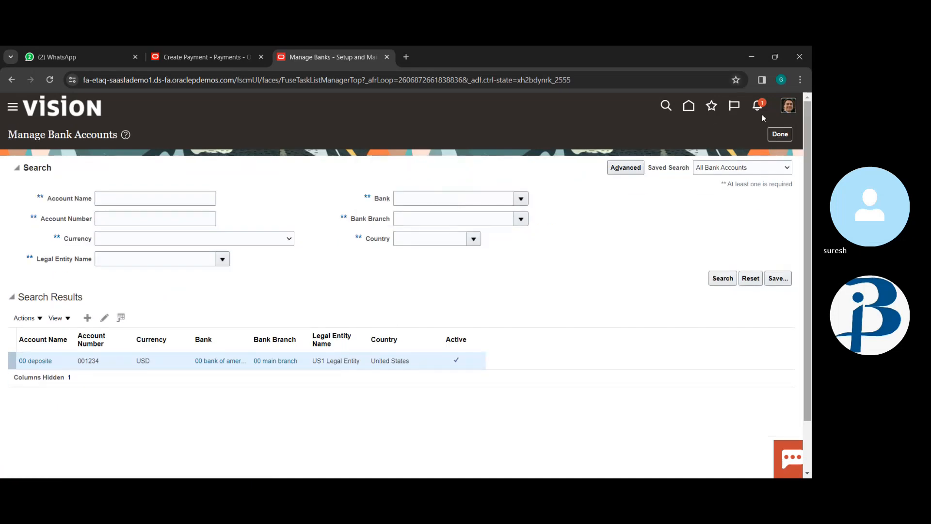
Step: Leave the bank account, branch and bank pages to return to the Financials setup task list
click(778, 134)
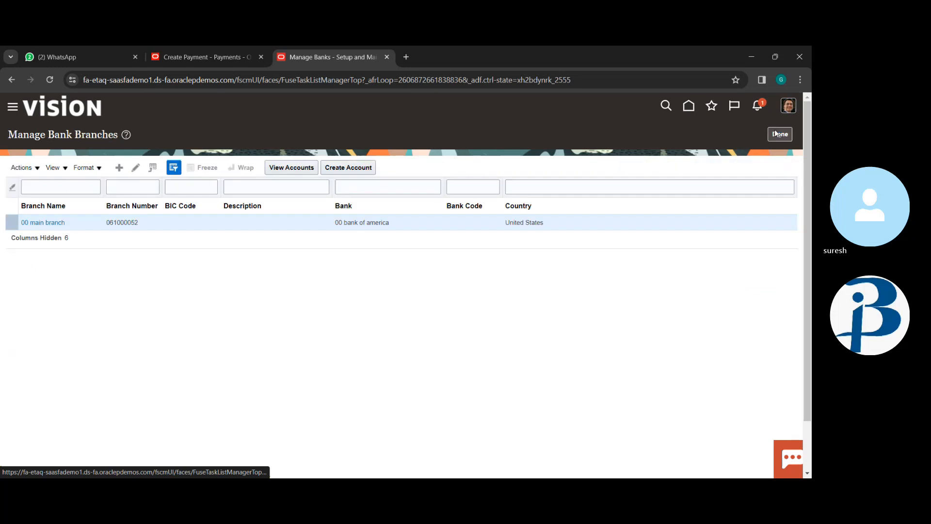
click(778, 133)
click(777, 133)
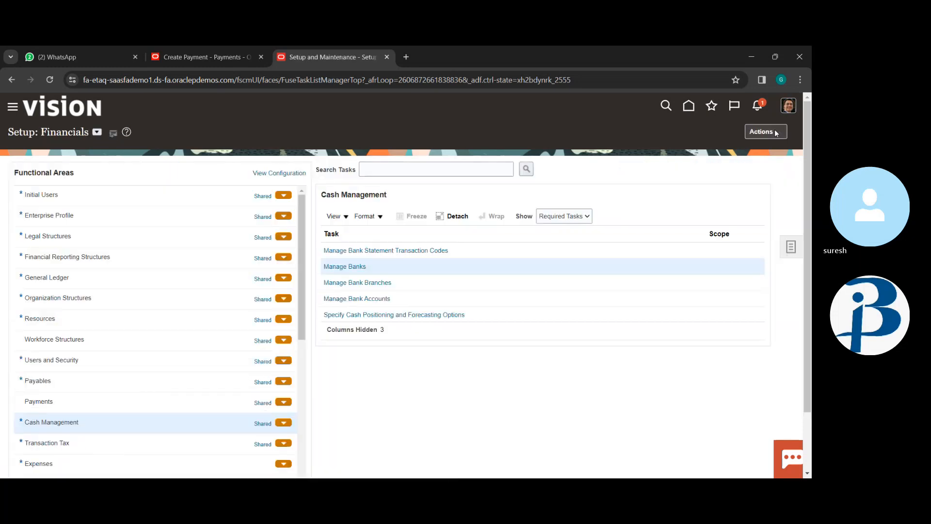
click(778, 134)
Step: Switch to the open Create Payment page, discard the unsaved payment, and go to the home page
click(208, 48)
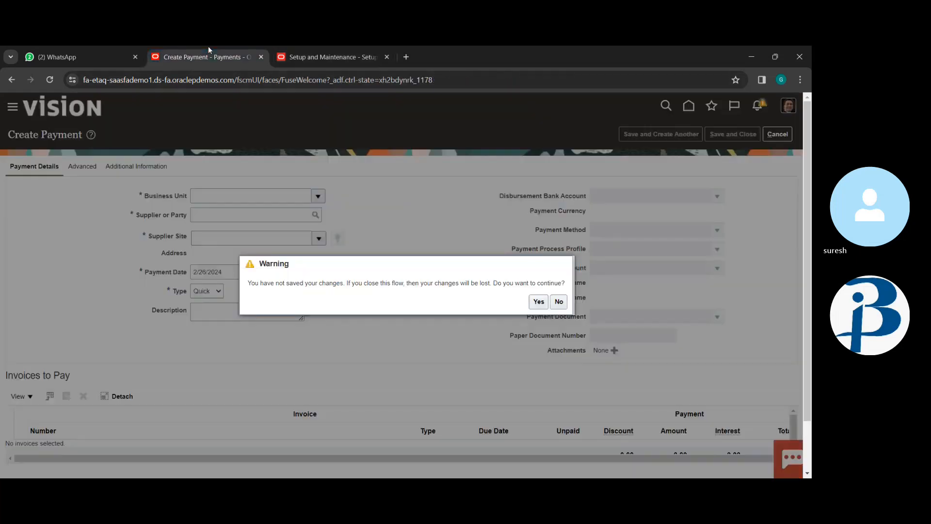
click(538, 303)
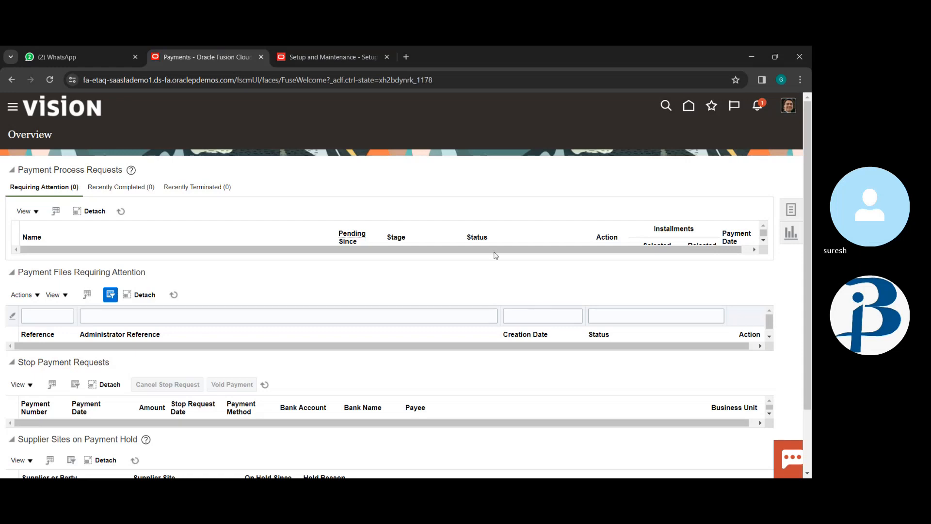
click(689, 106)
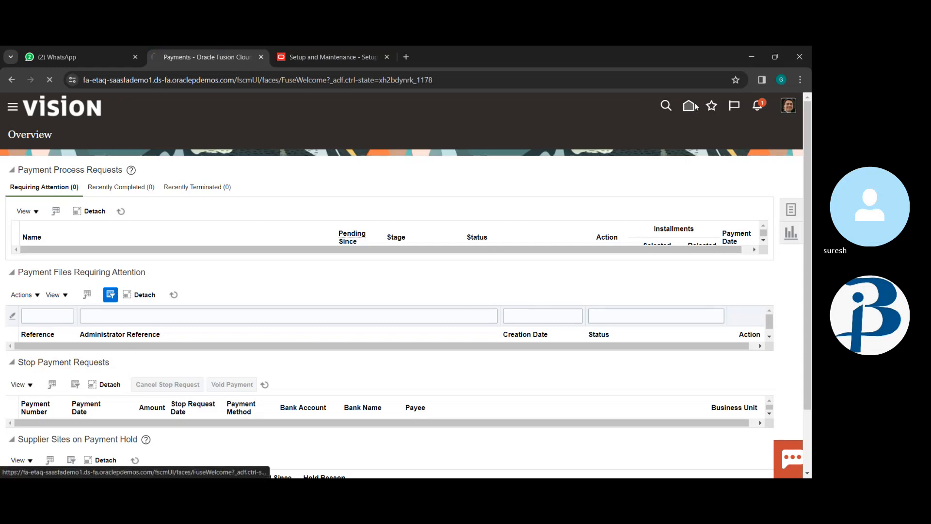